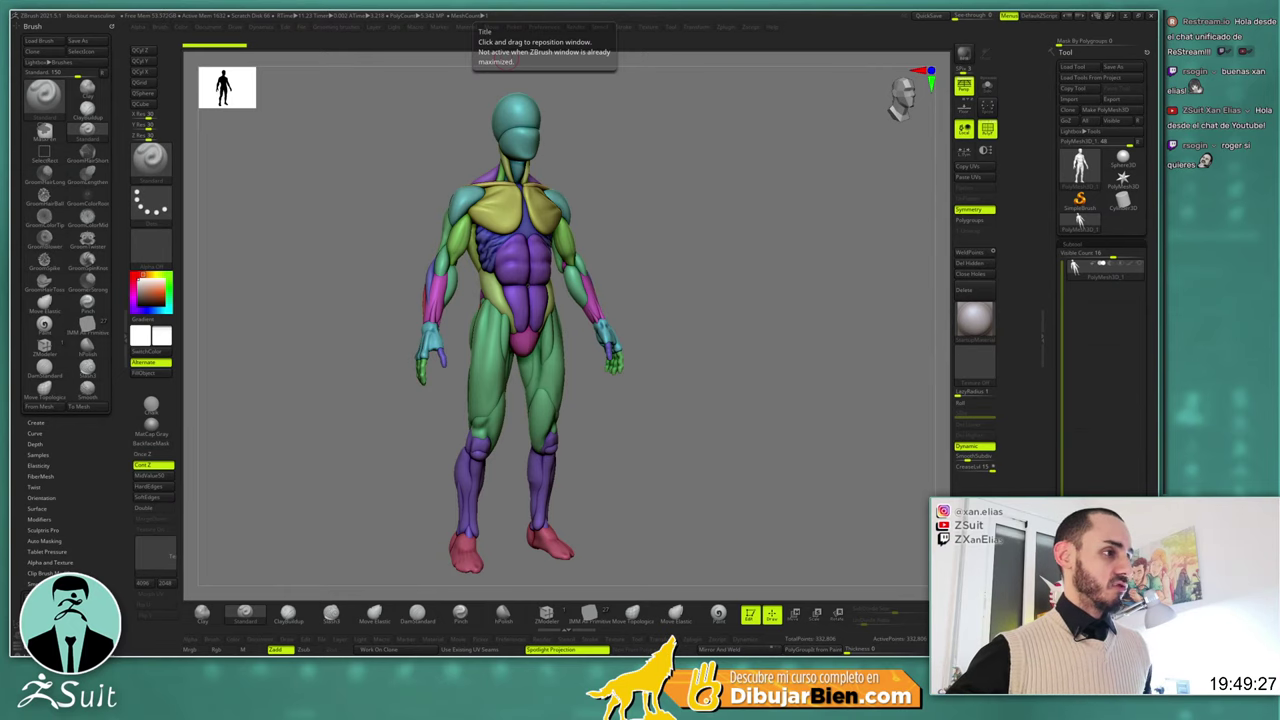
# Switch from ZBrush to the Firefox window and maximize it
pyautogui.press('super+d')
pyautogui.press('super+d')
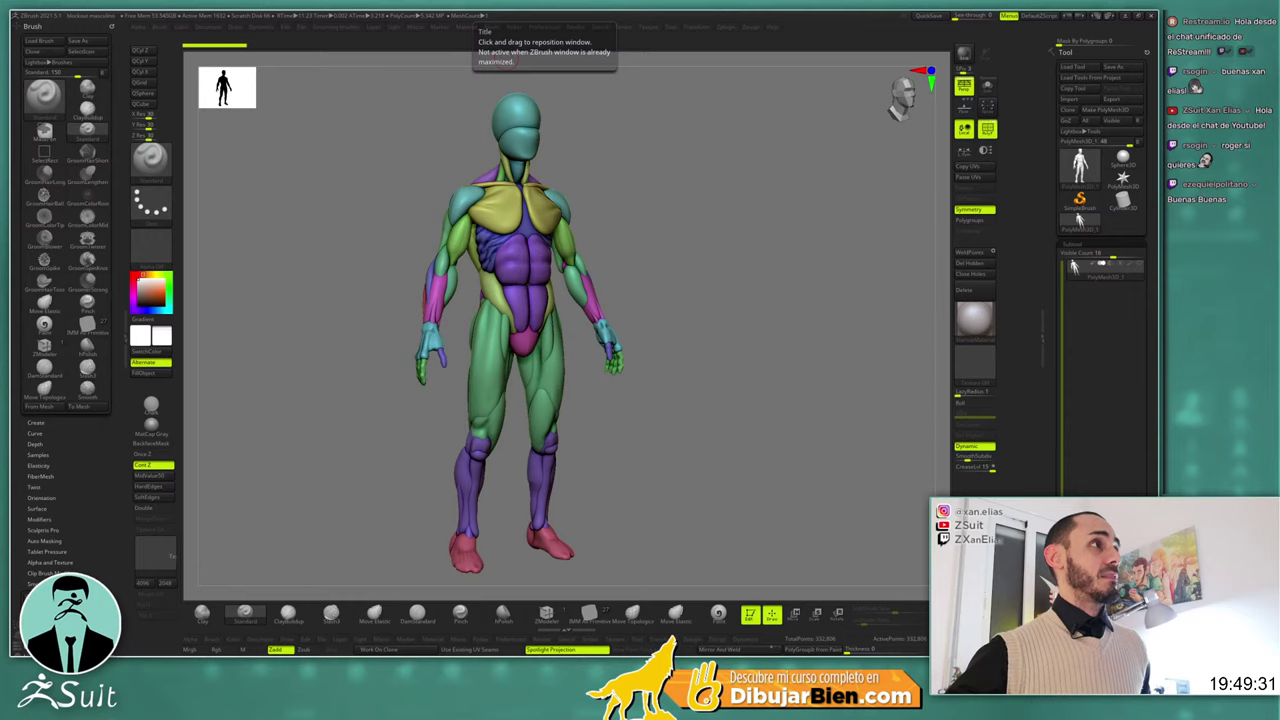
pyautogui.hotkey('alt', 'Tab')
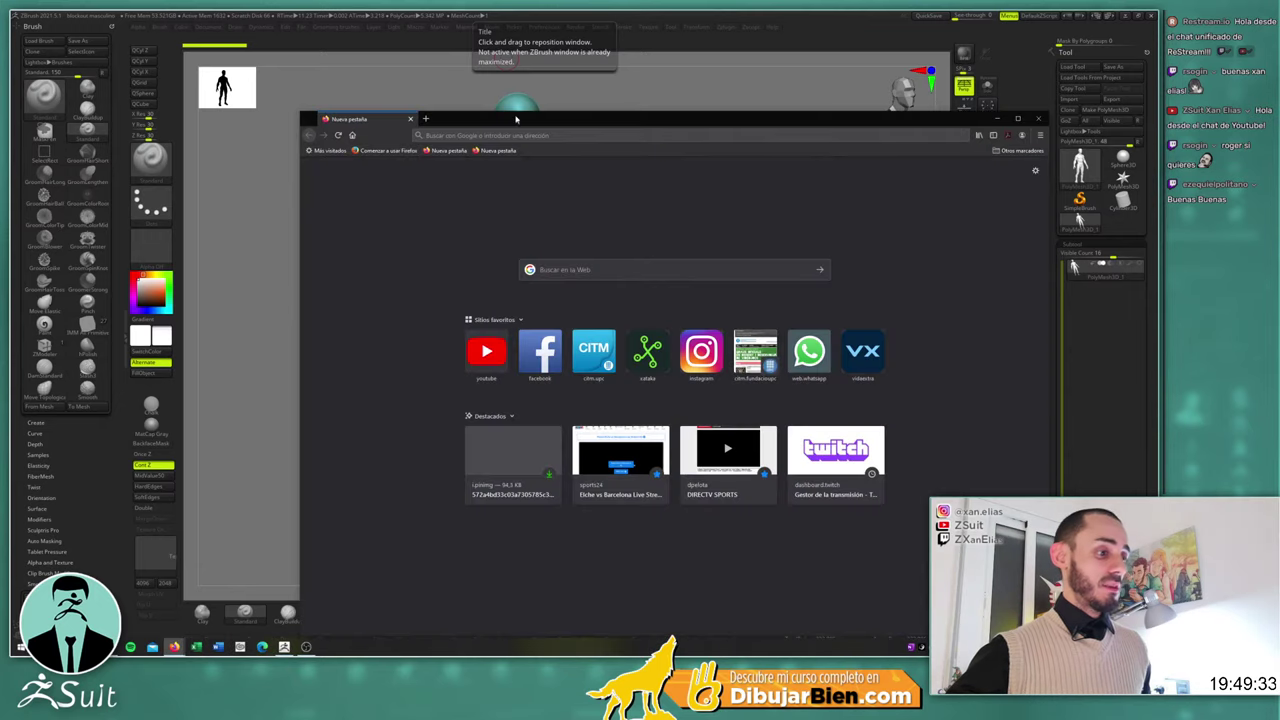
pyautogui.doubleClick(527, 120)
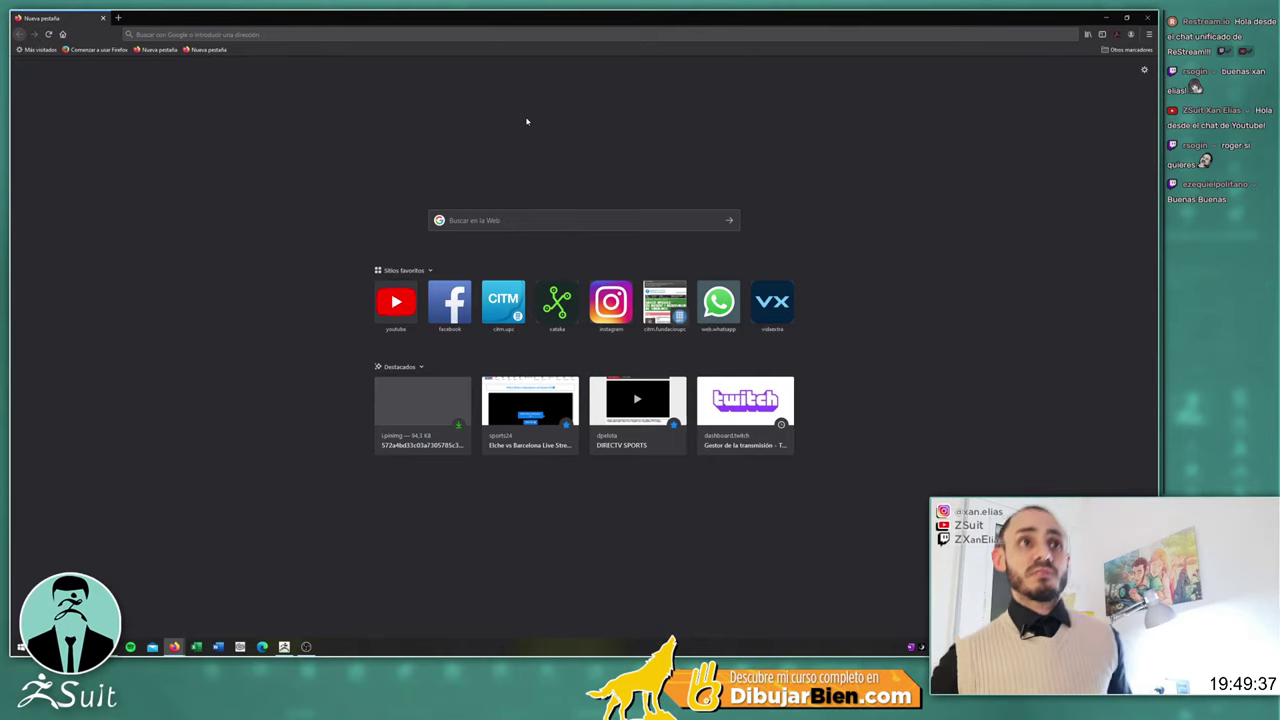
# Search Google for "hugh jackman face" and show the image results
pyautogui.click(531, 222)
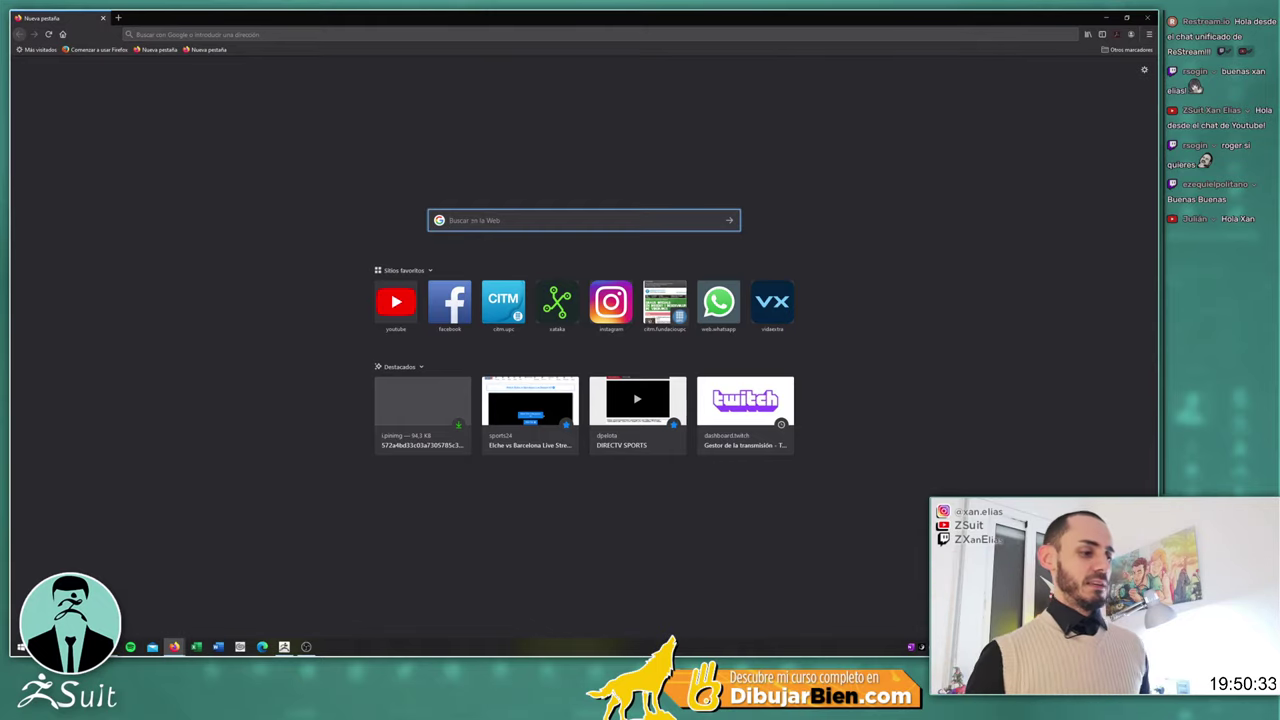
pyautogui.write('h')
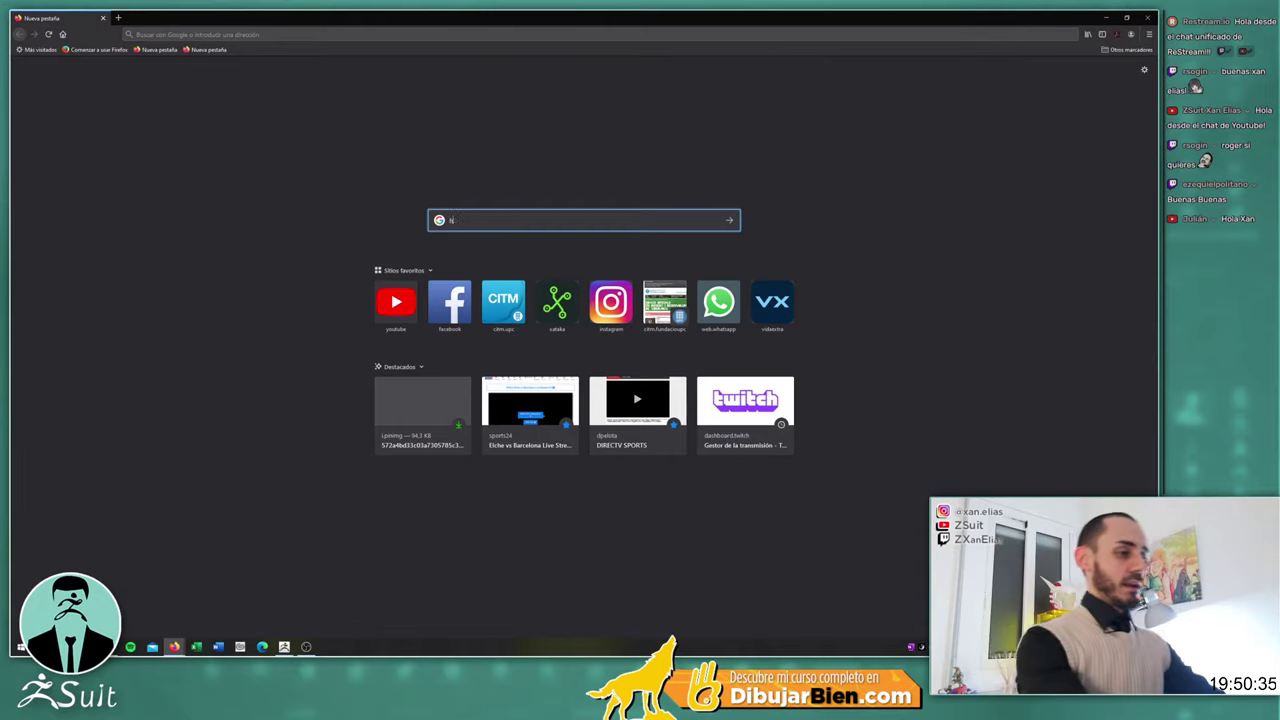
pyautogui.write('ugh jackman face')
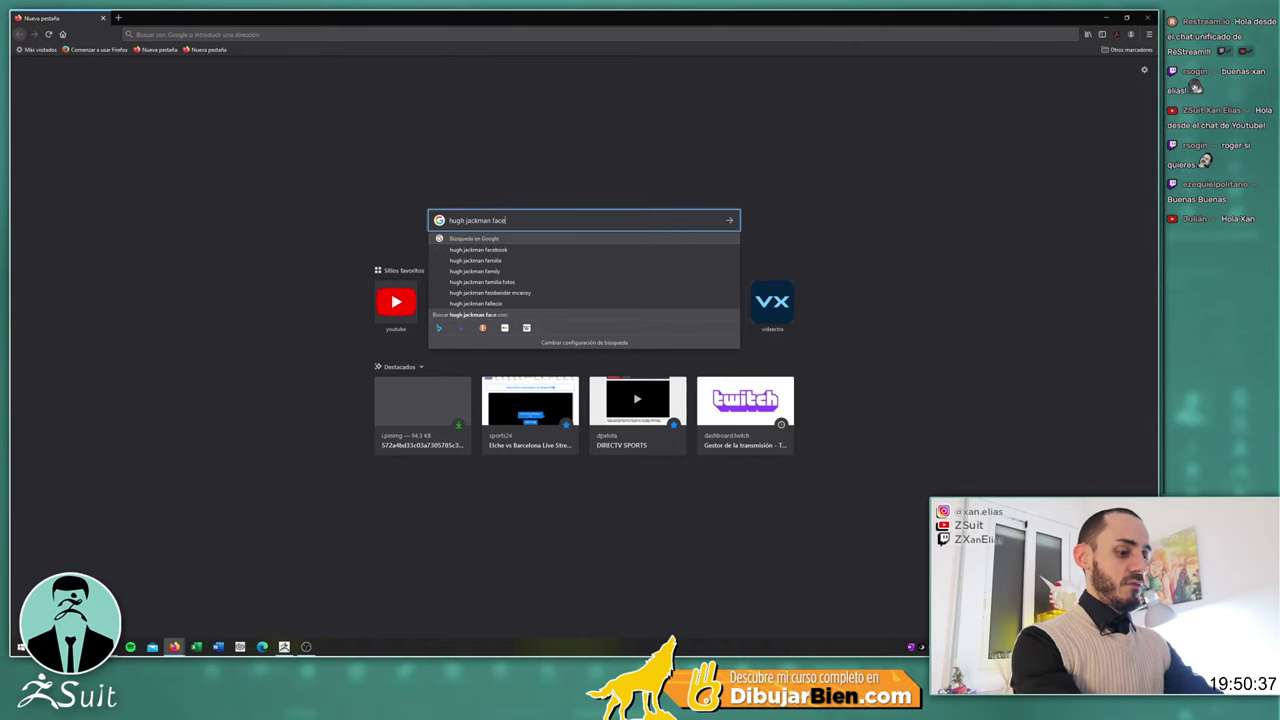
pyautogui.press('Return')
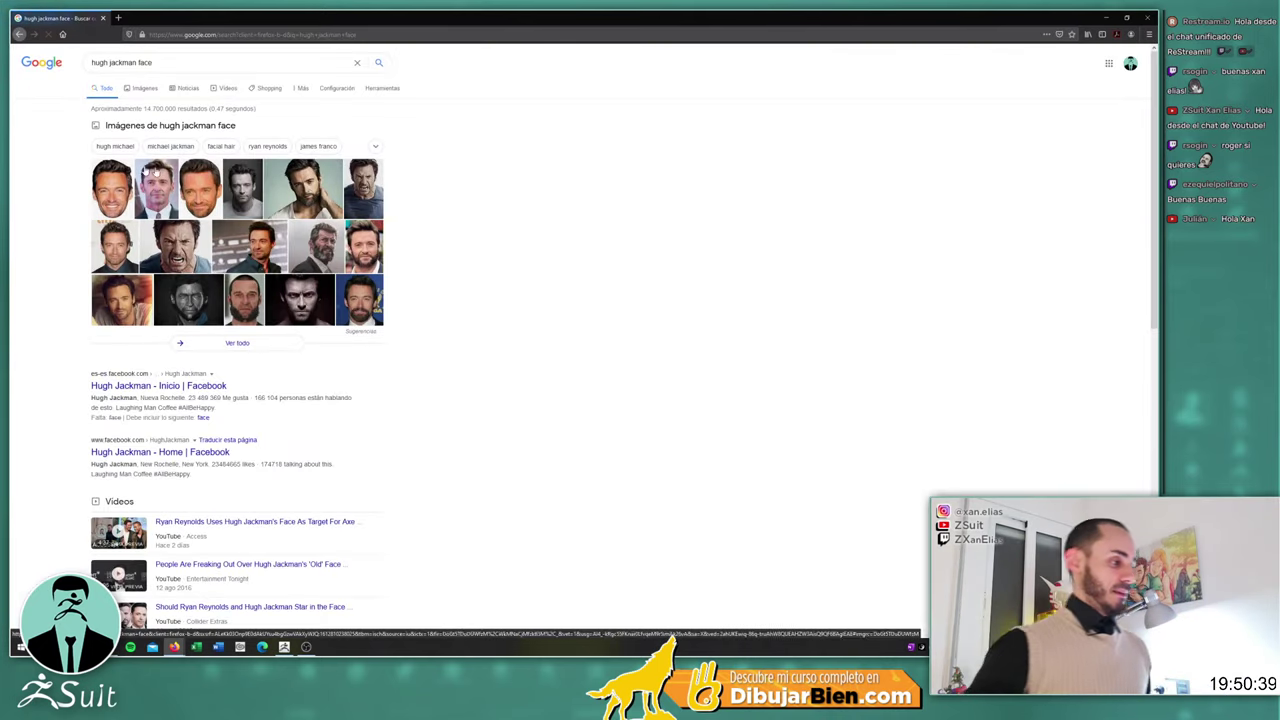
pyautogui.click(145, 89)
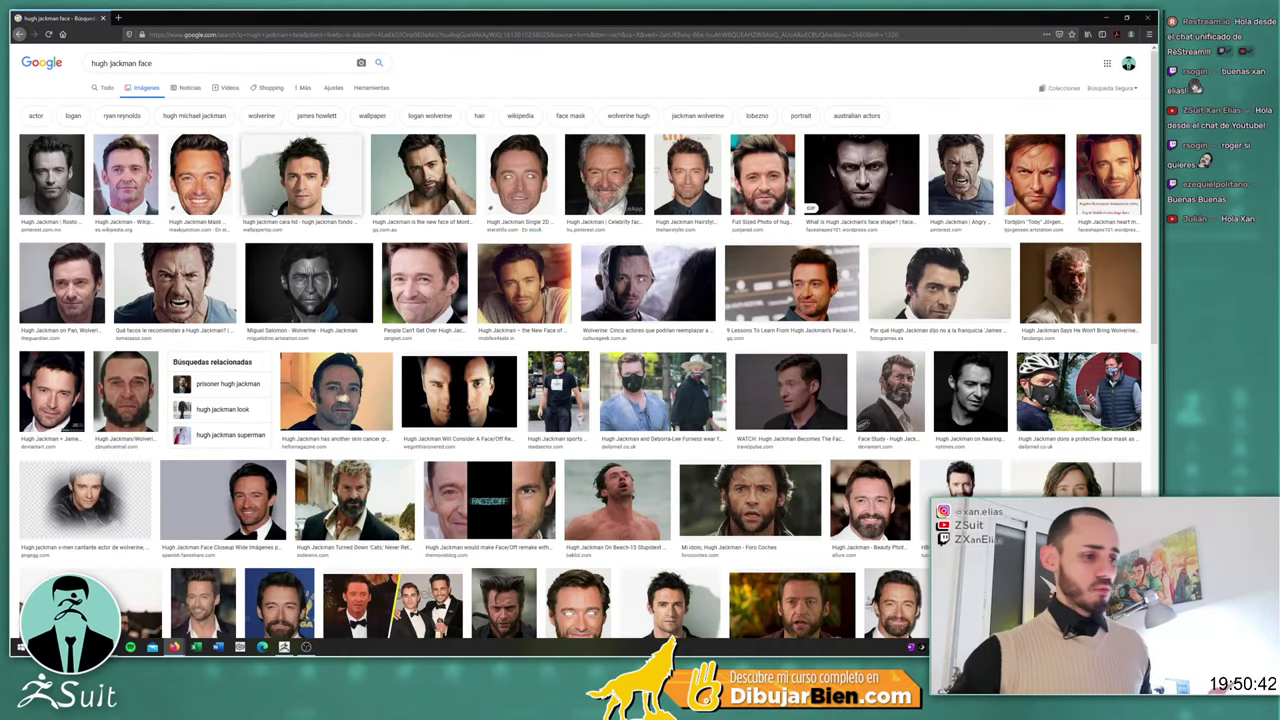
# Refine the image search to "hugh jackman face wolverine inmortal"
pyautogui.click(153, 63)
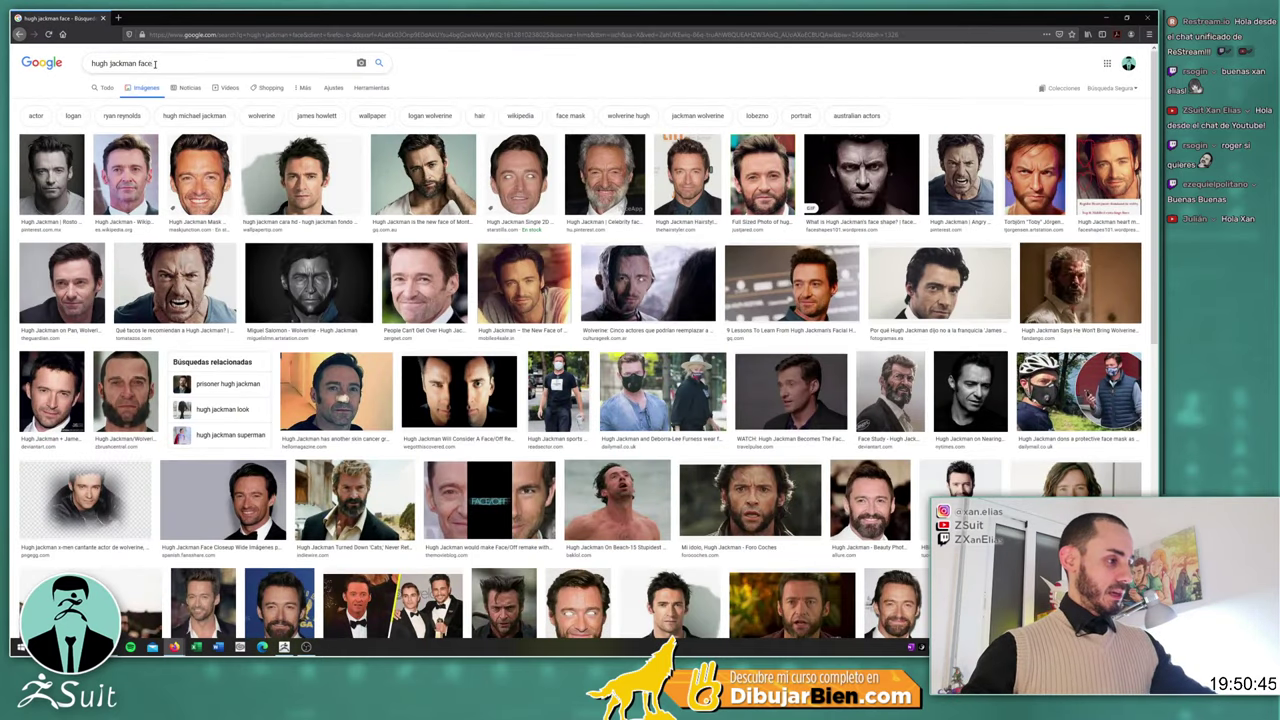
pyautogui.write('wolverine ')
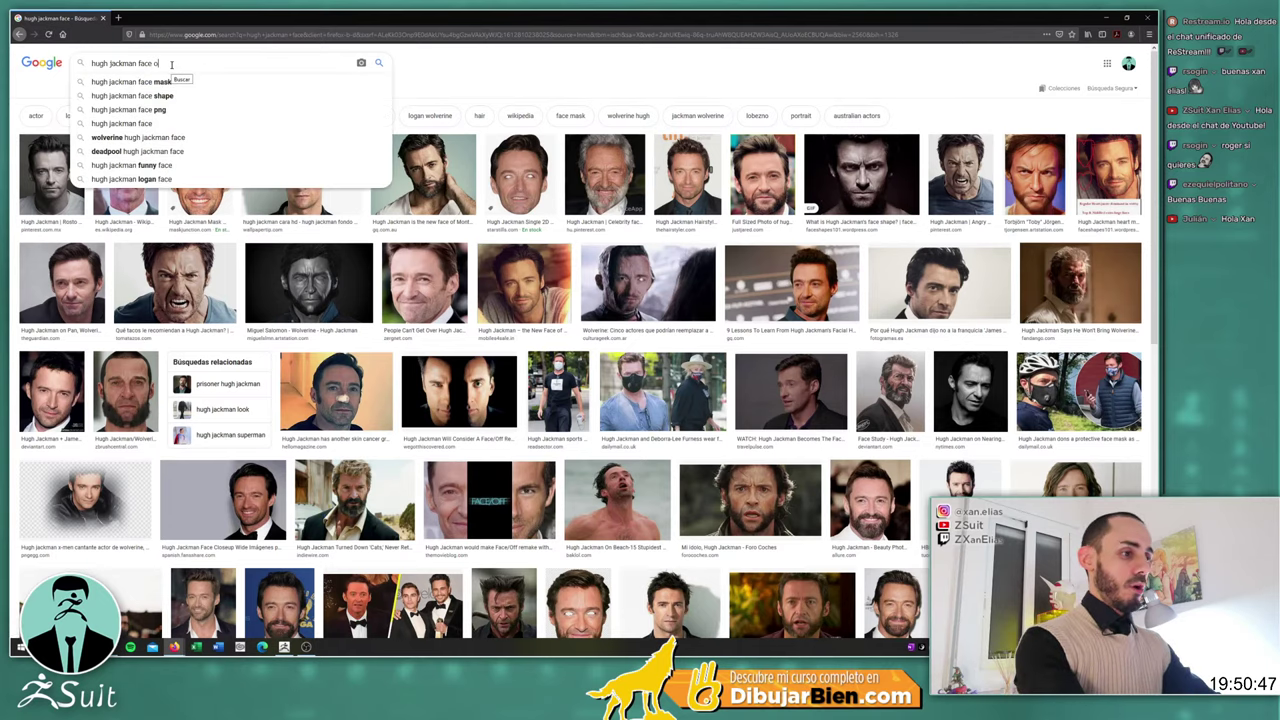
pyautogui.write('inmo')
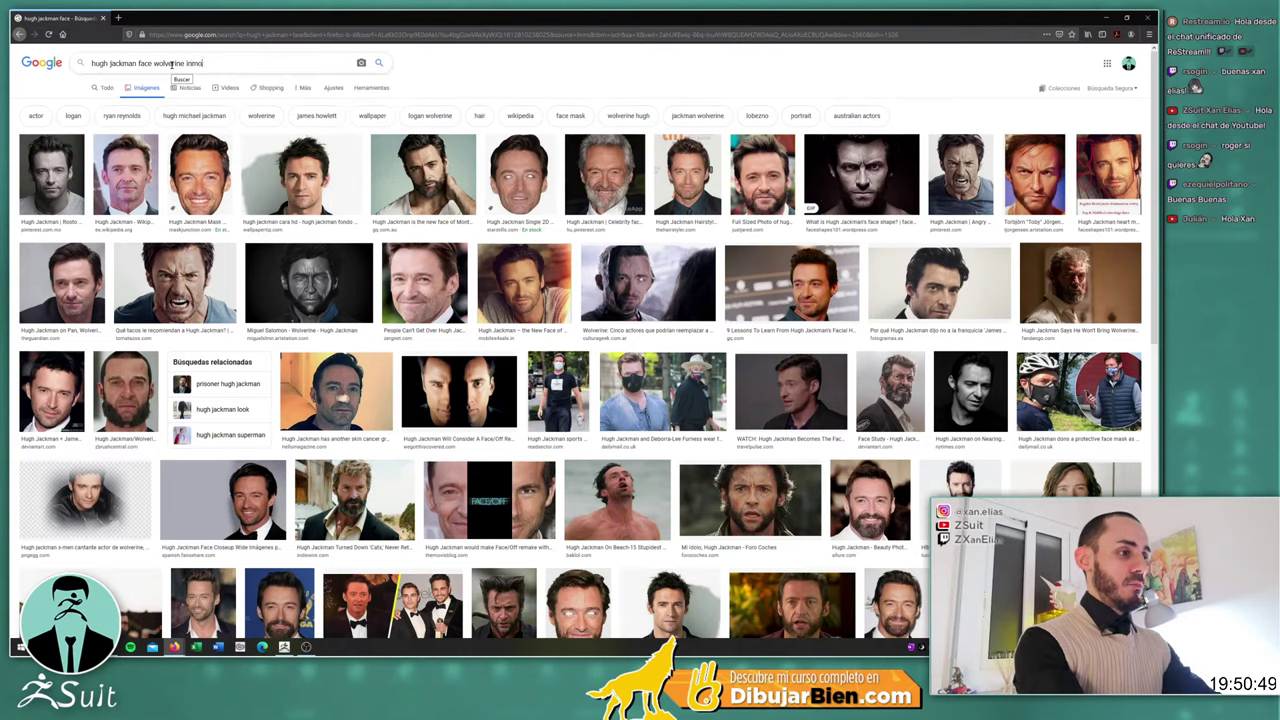
pyautogui.write('rtal')
pyautogui.press('Return')
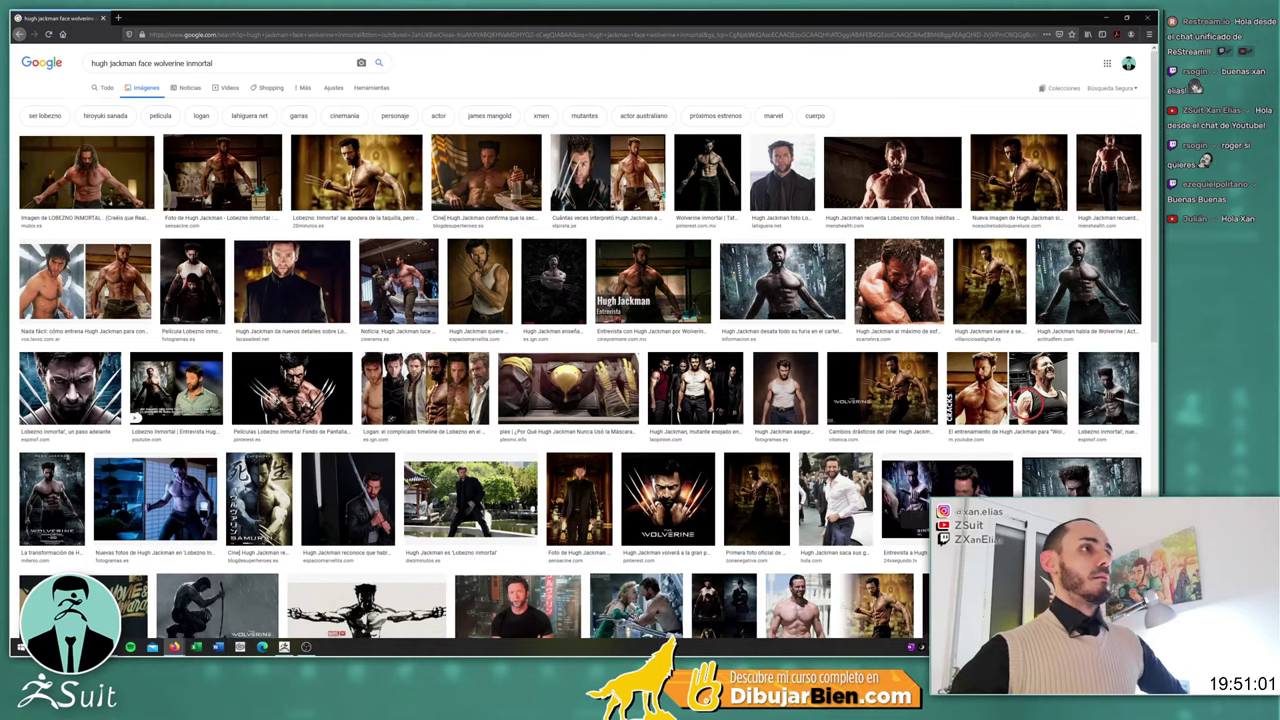
pyautogui.press('super+d')
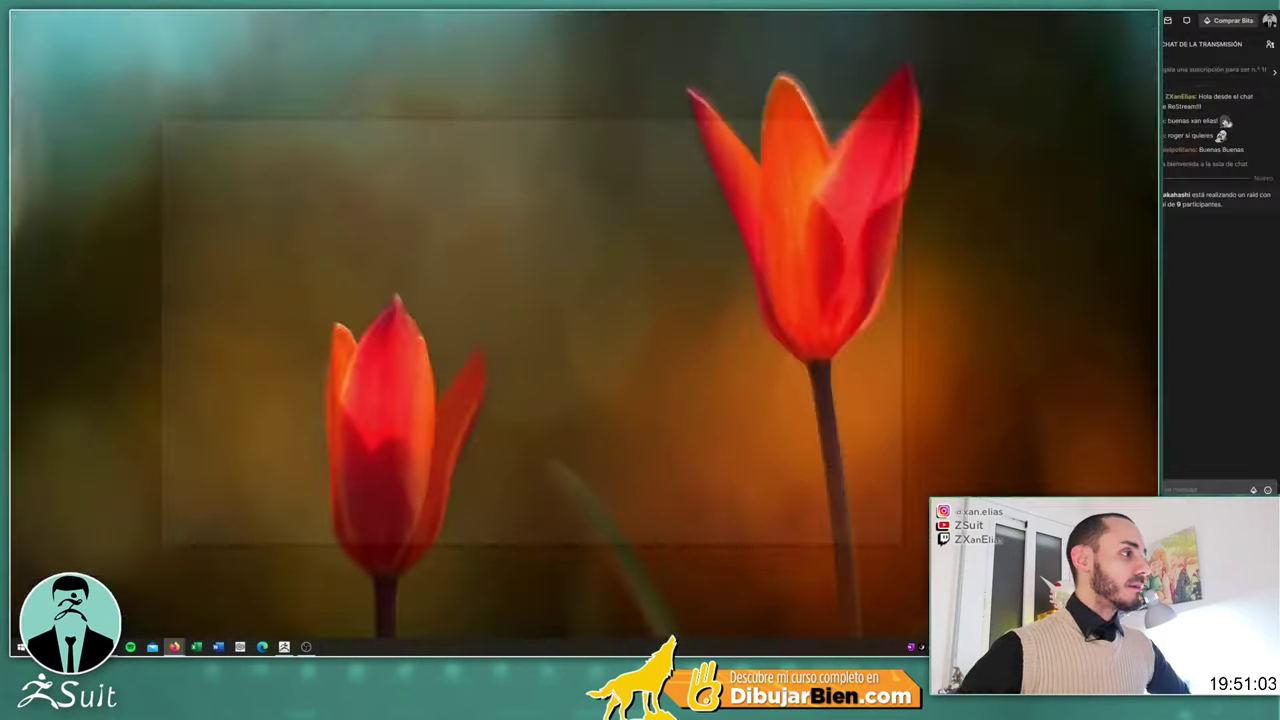
pyautogui.press('super+d')
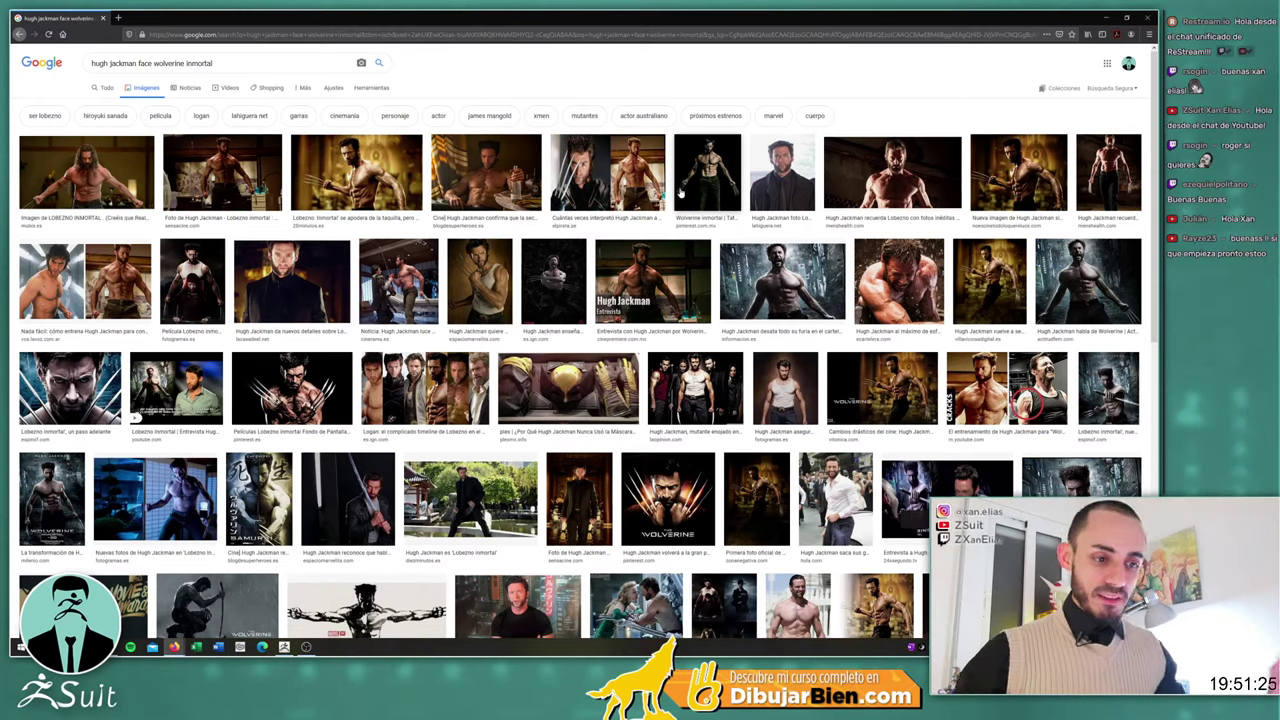
# Preview the lahiguera.net photo of Hugh Jackman in a dark coat and start saving the image
pyautogui.click(786, 164)
pyautogui.rightClick(983, 168)
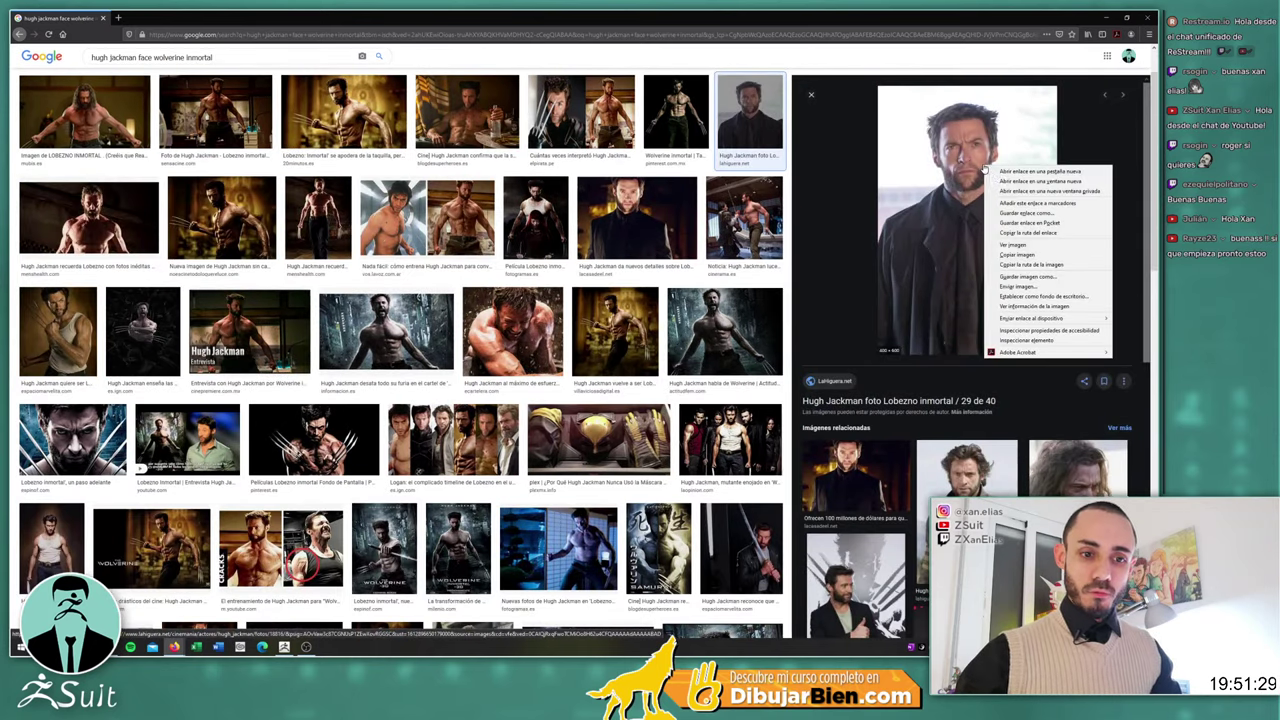
pyautogui.click(1030, 276)
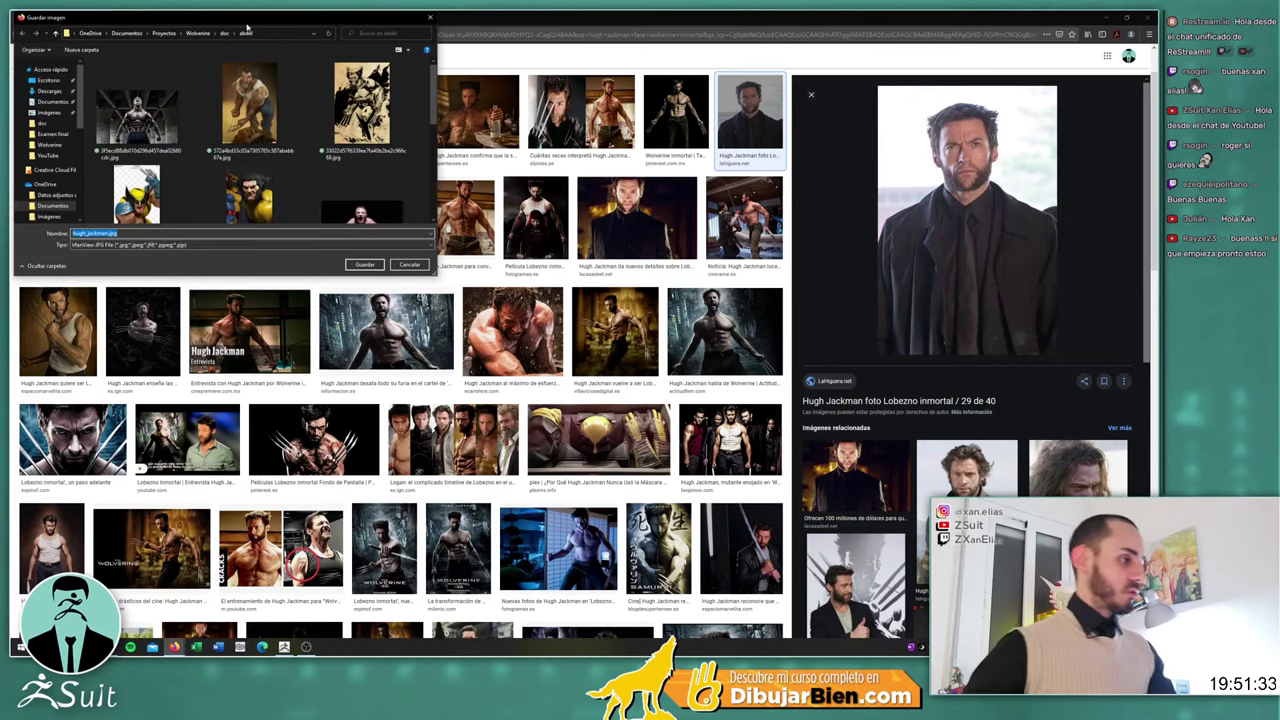
pyautogui.moveTo(107, 24); pyautogui.dragTo(377, 206)
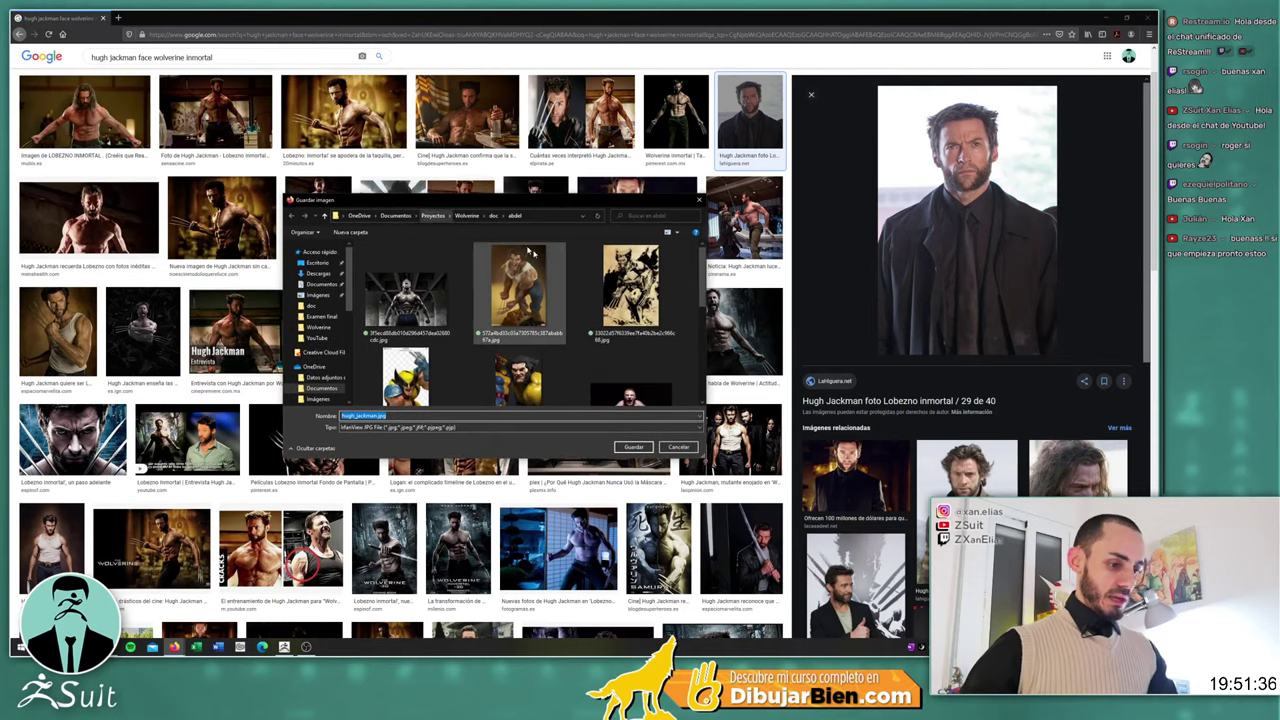
# Create a folder named hugh in the current folder and save the photo in it as hugh_jackman.jpg
pyautogui.click(349, 233)
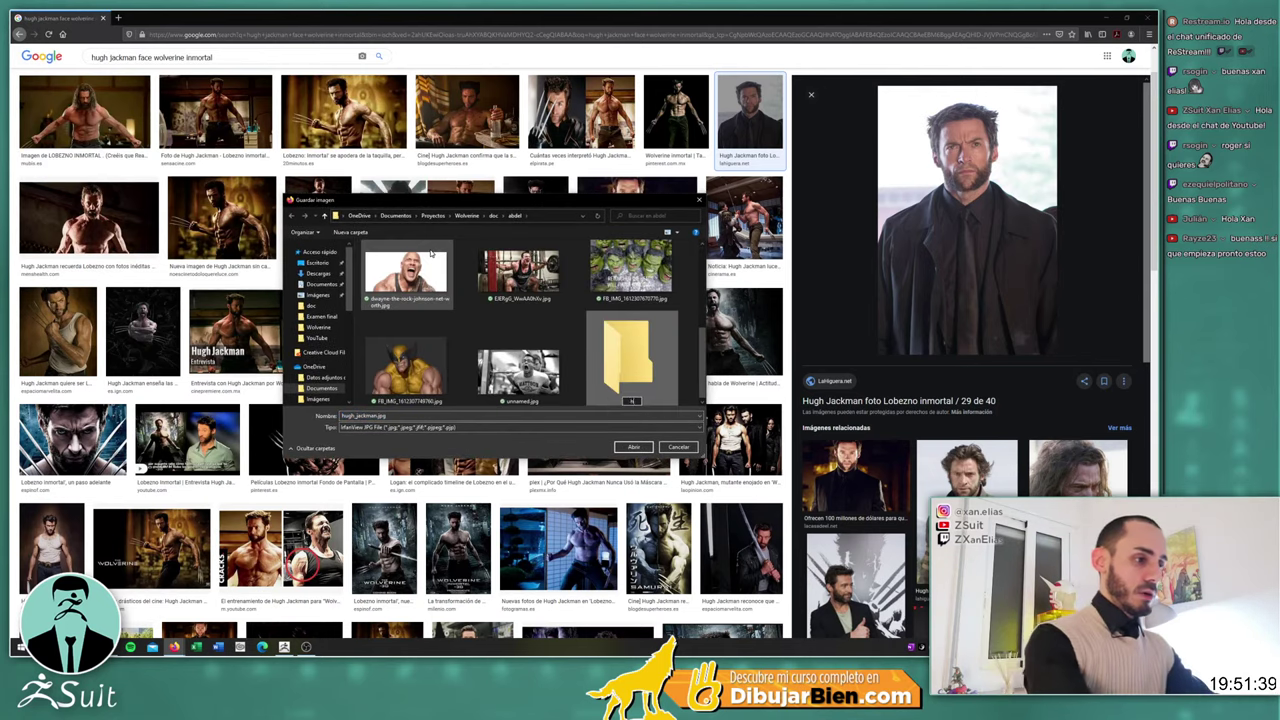
pyautogui.write('hugh')
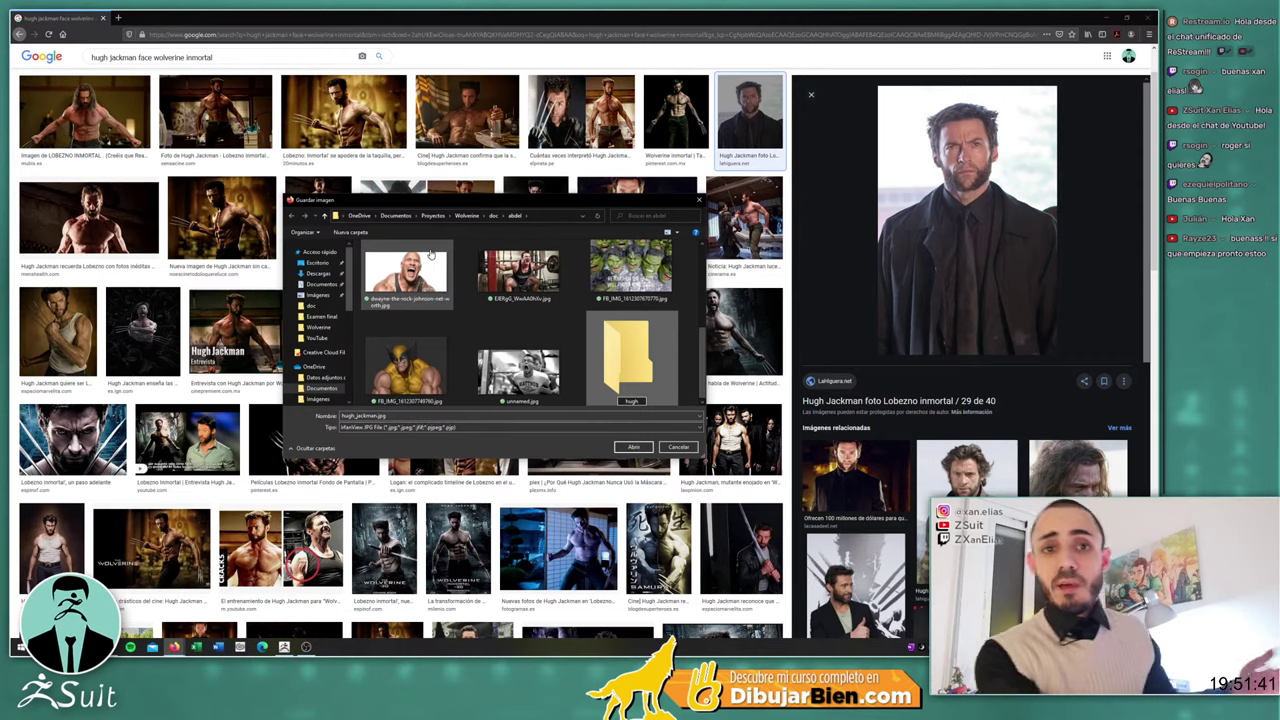
pyautogui.press('Return')
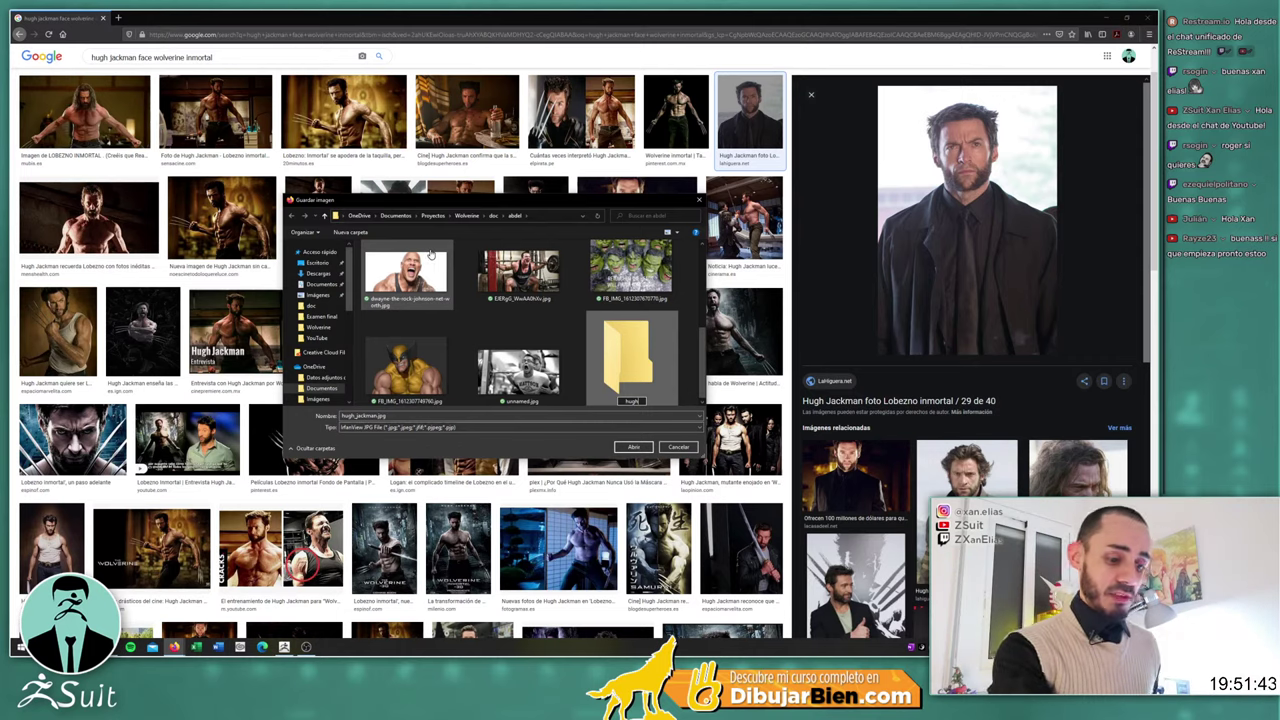
pyautogui.press('Return')
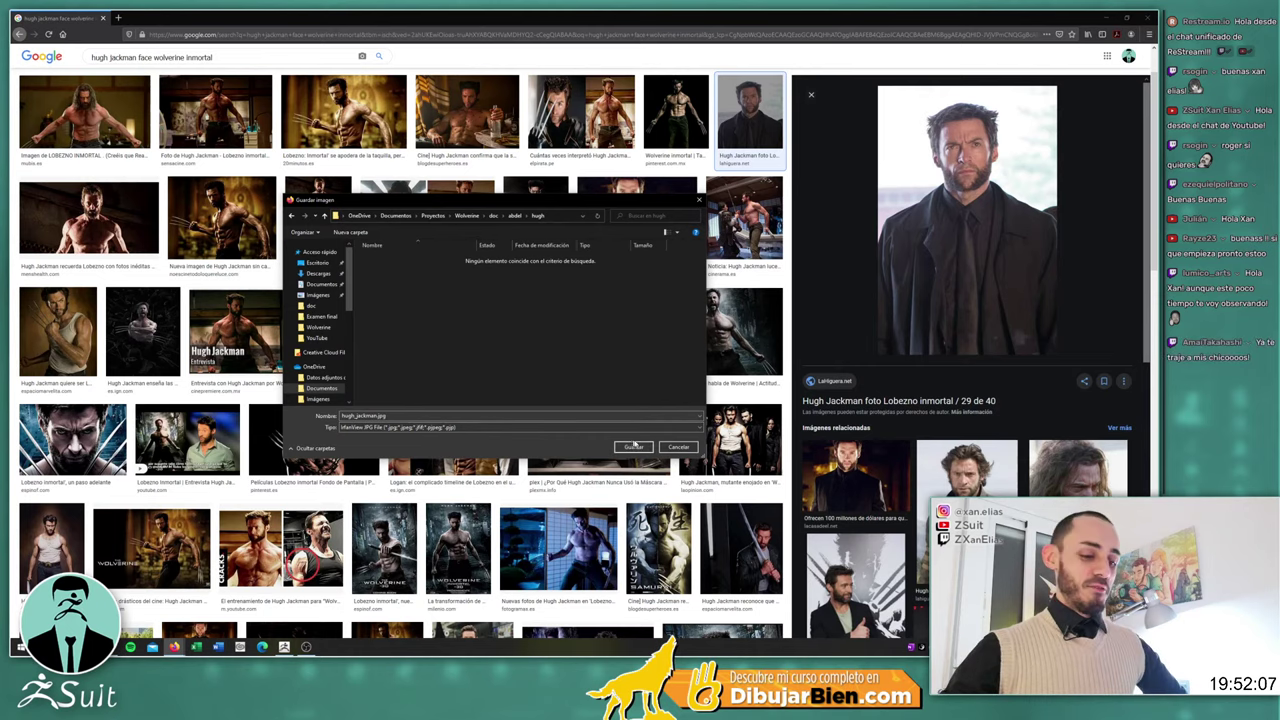
pyautogui.click(633, 447)
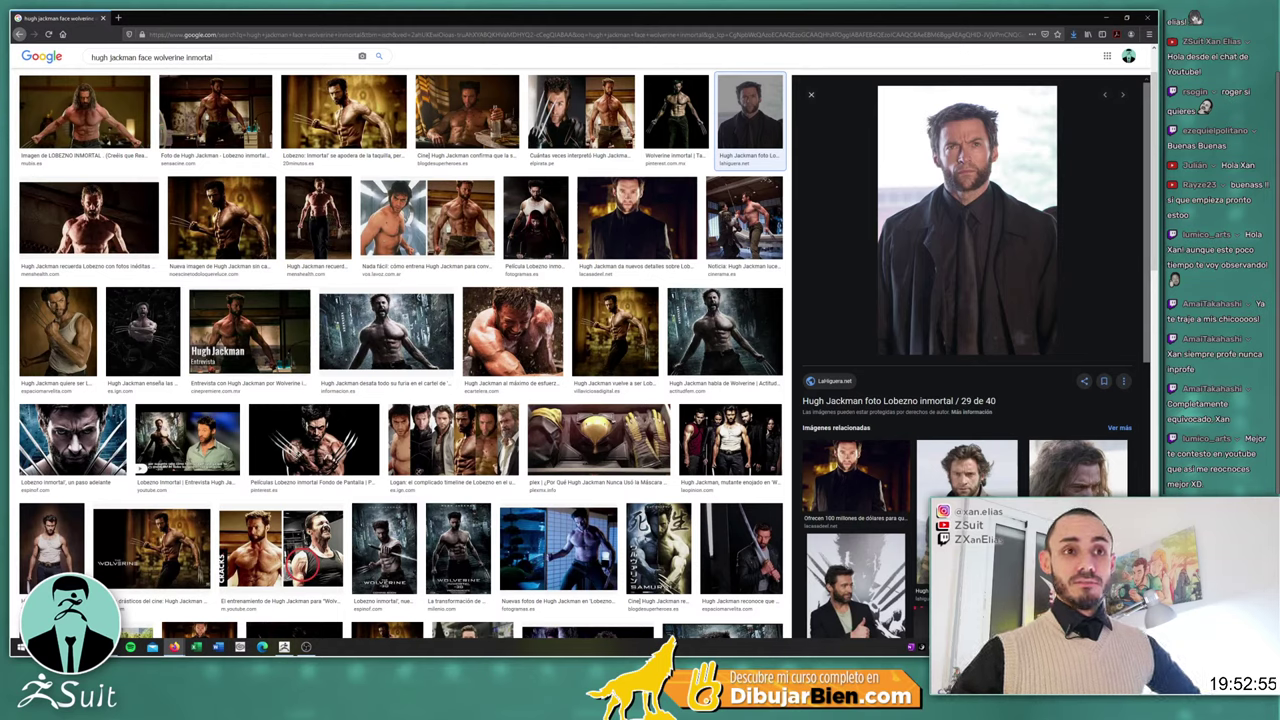
# Save the related photo of Hugh Jackman from the Enzo Ferrari biopic article in the hugh folder under its suggested name
pyautogui.click(966, 618)
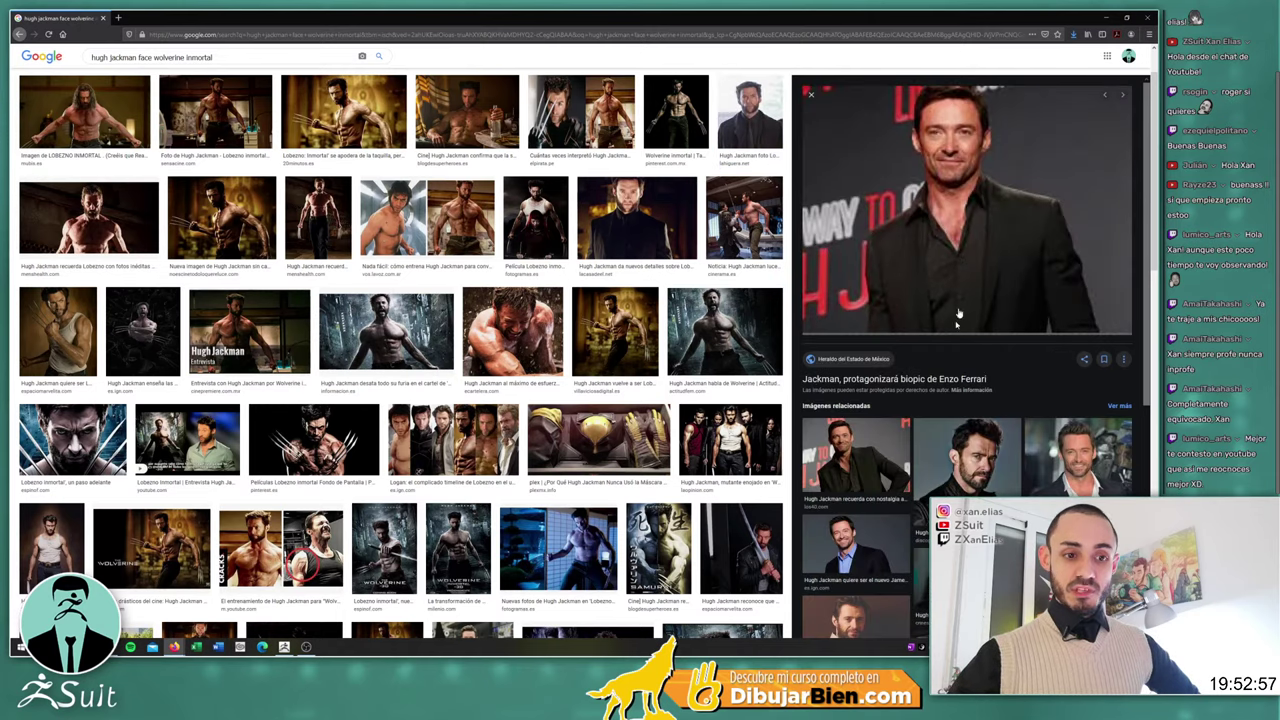
pyautogui.rightClick(963, 189)
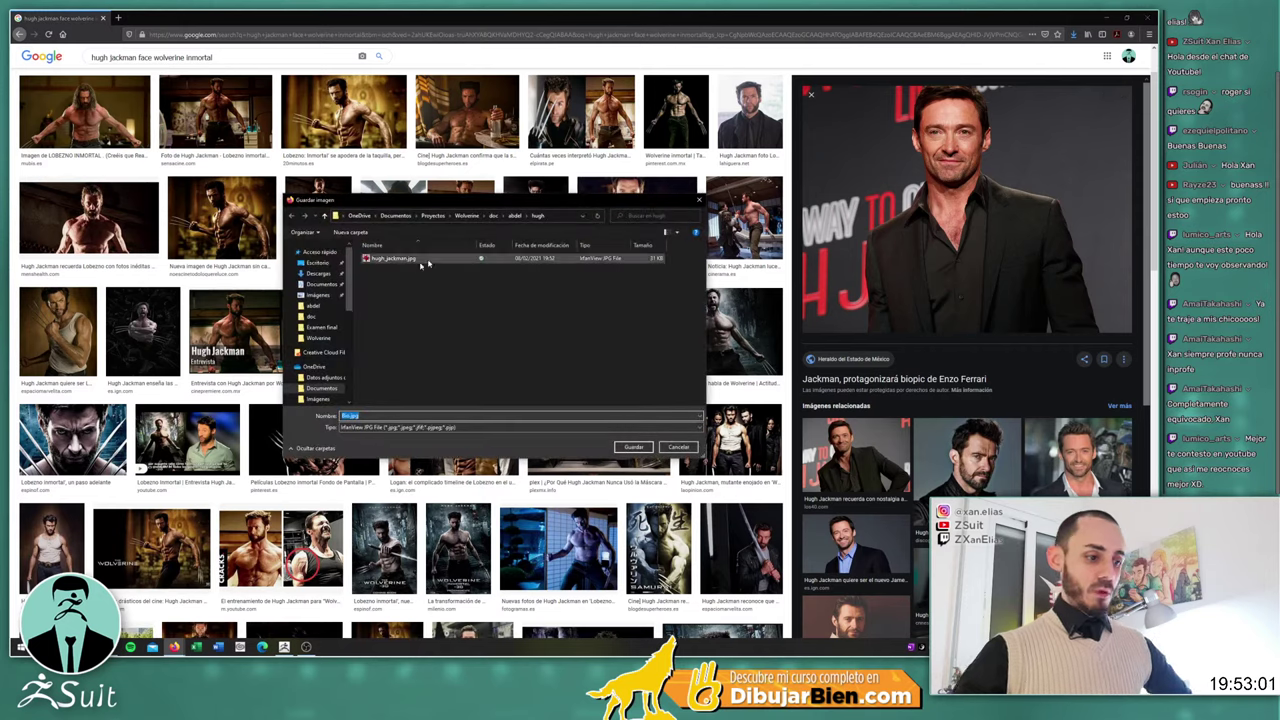
pyautogui.click(632, 449)
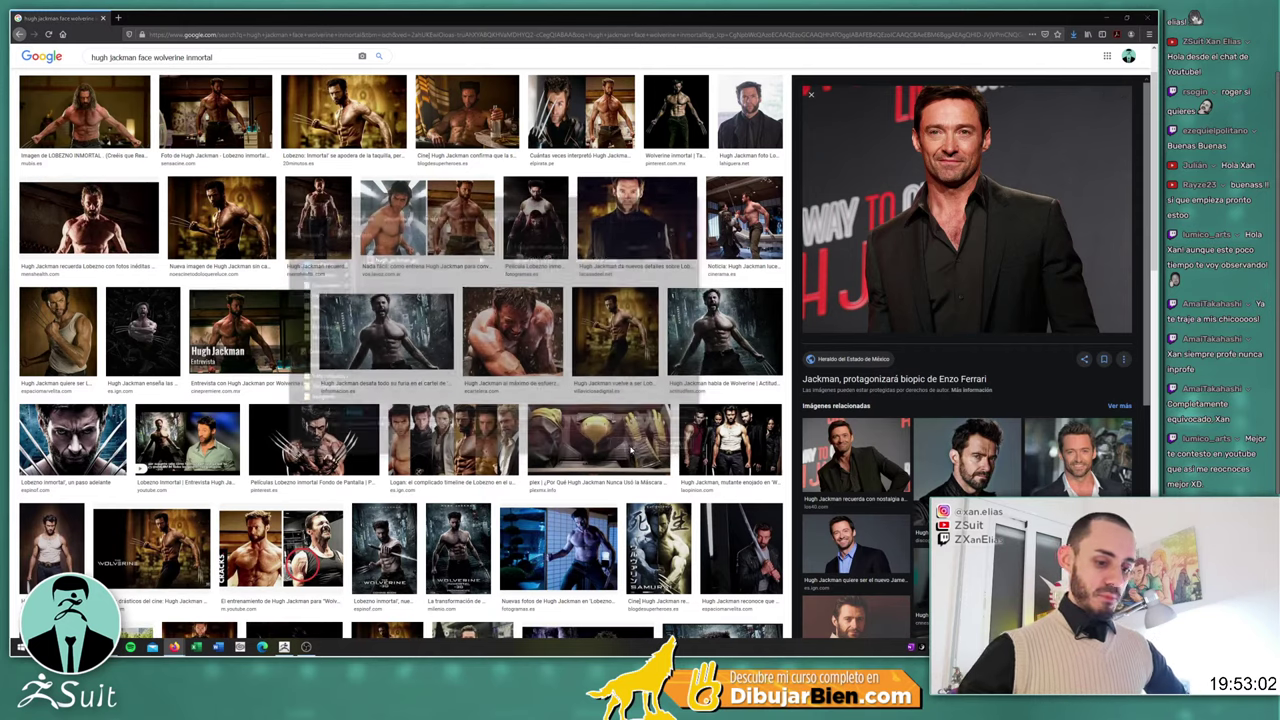
# Save the related Discogs photo of Hugh Jackman in a black leather jacket in the hugh folder
pyautogui.click(967, 468)
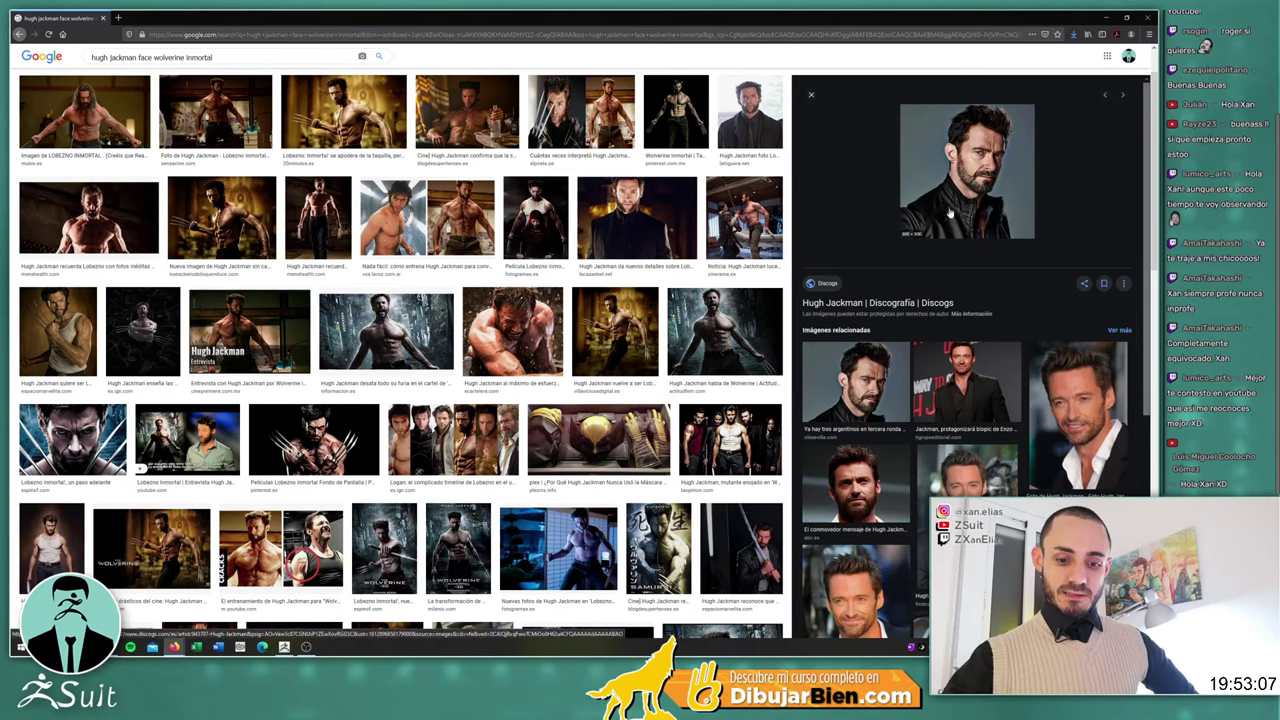
pyautogui.rightClick(978, 171)
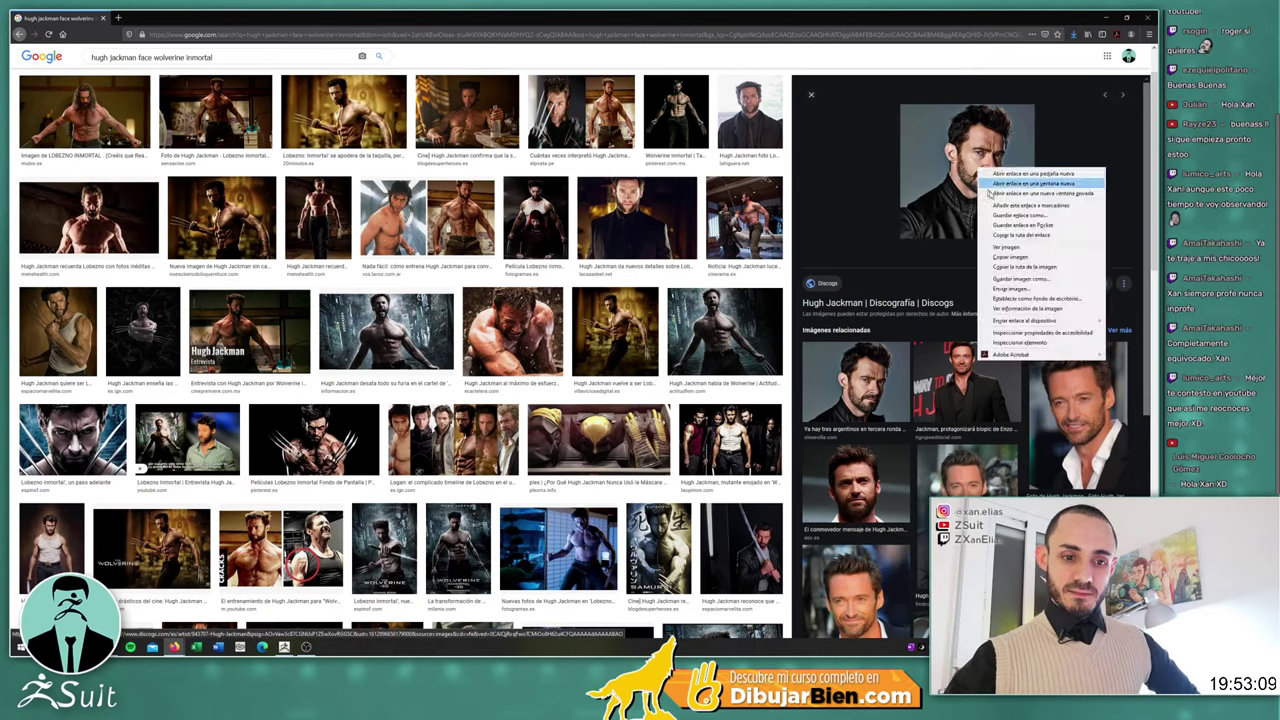
pyautogui.click(1015, 278)
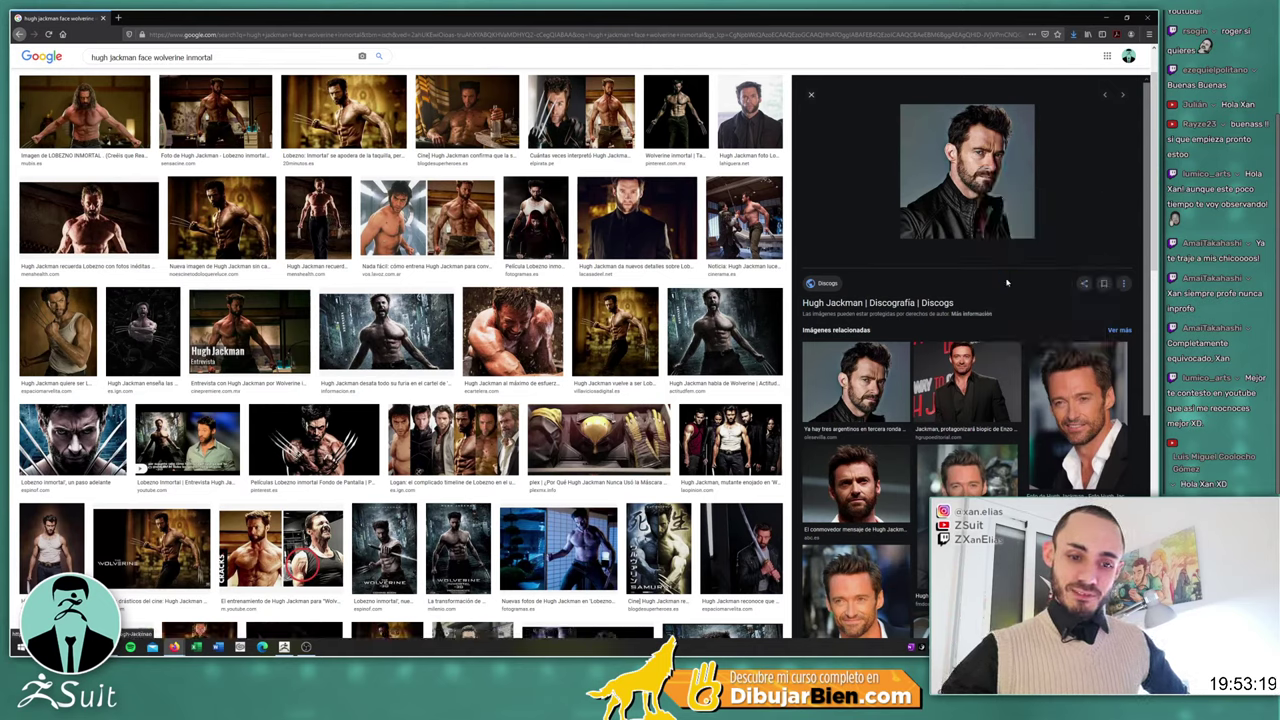
pyautogui.click(634, 446)
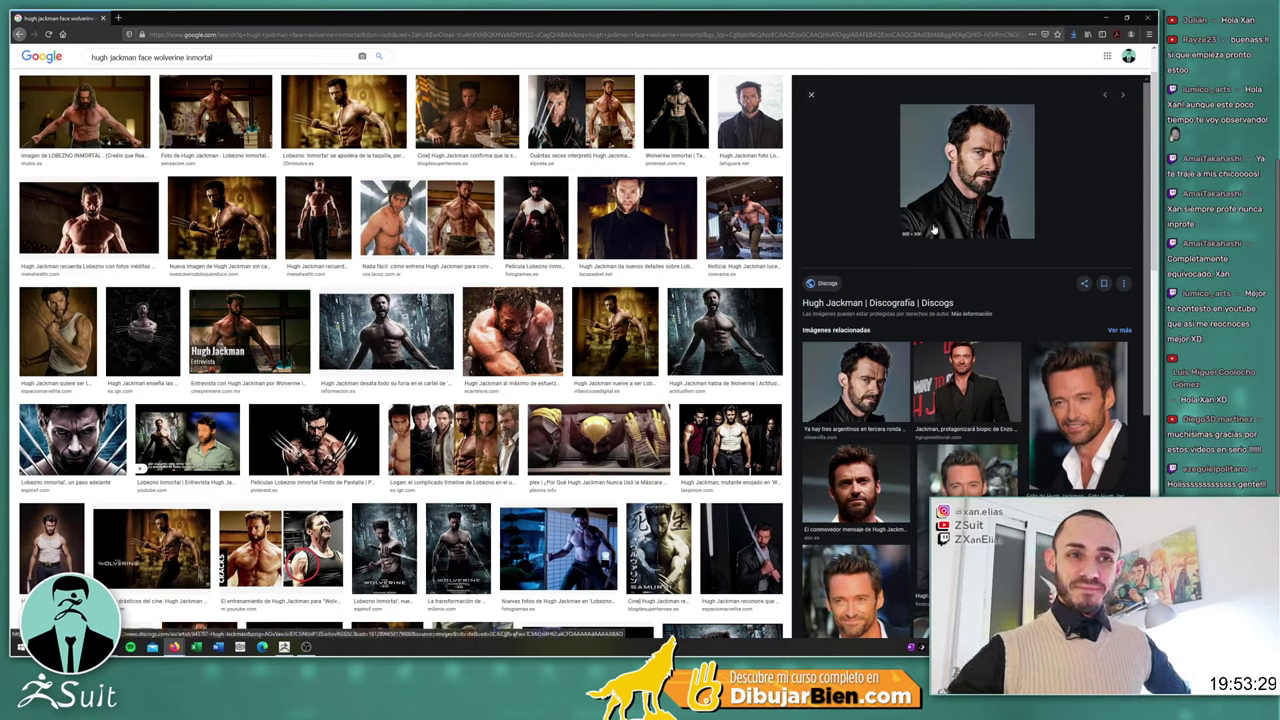
# Save the related HOLA! photo of Hugh Jackman giving two thumbs up in the hugh folder under its suggested name
pyautogui.scroll(-3, 960, 330)
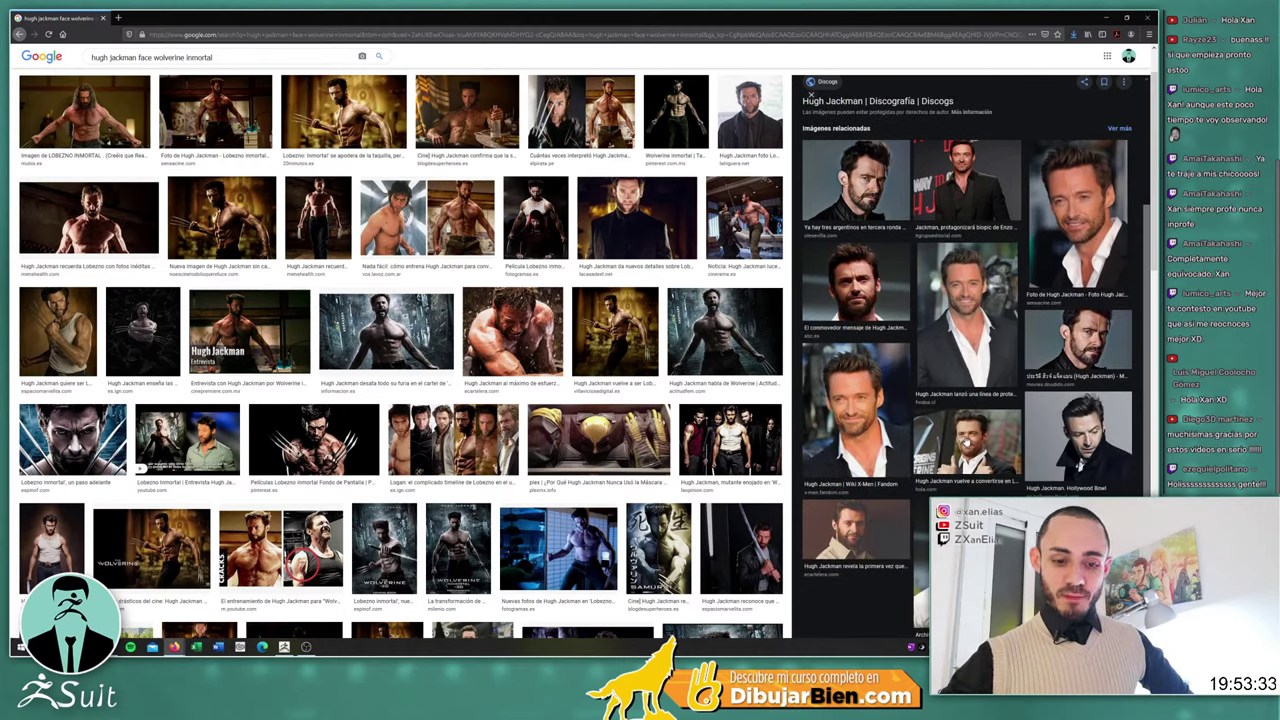
pyautogui.click(972, 444)
pyautogui.rightClick(964, 170)
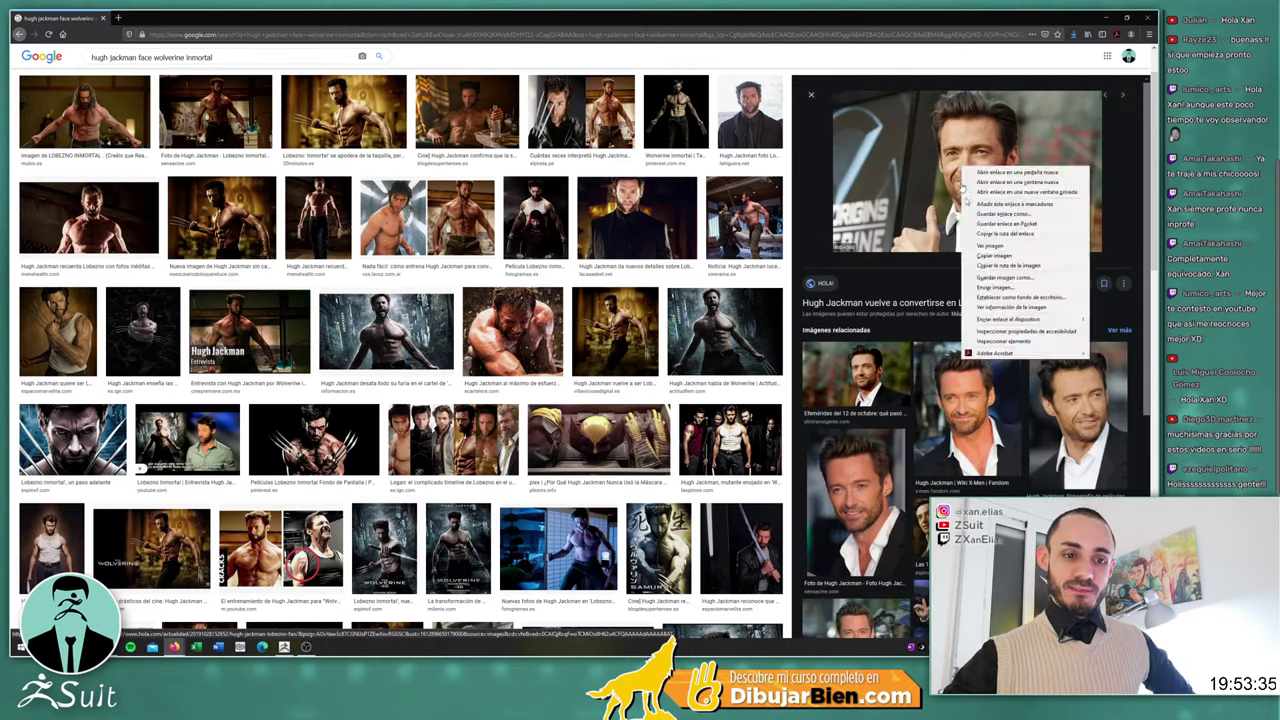
pyautogui.click(1005, 277)
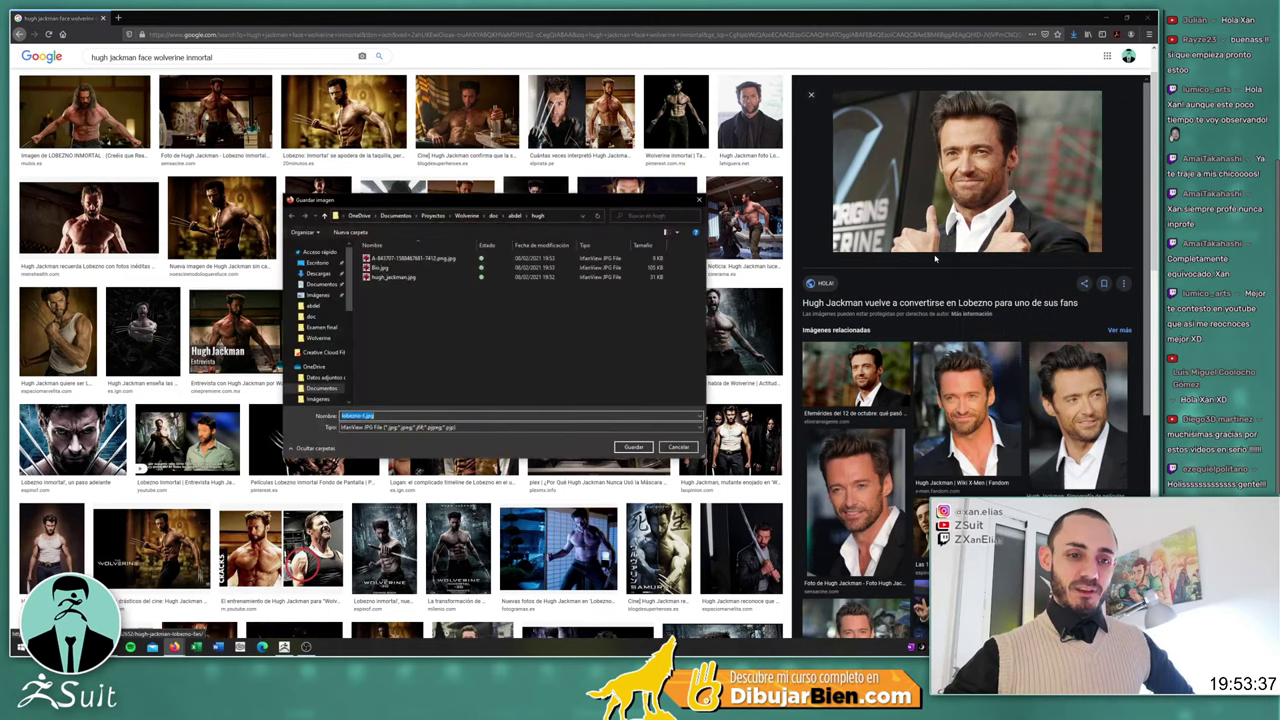
pyautogui.click(632, 447)
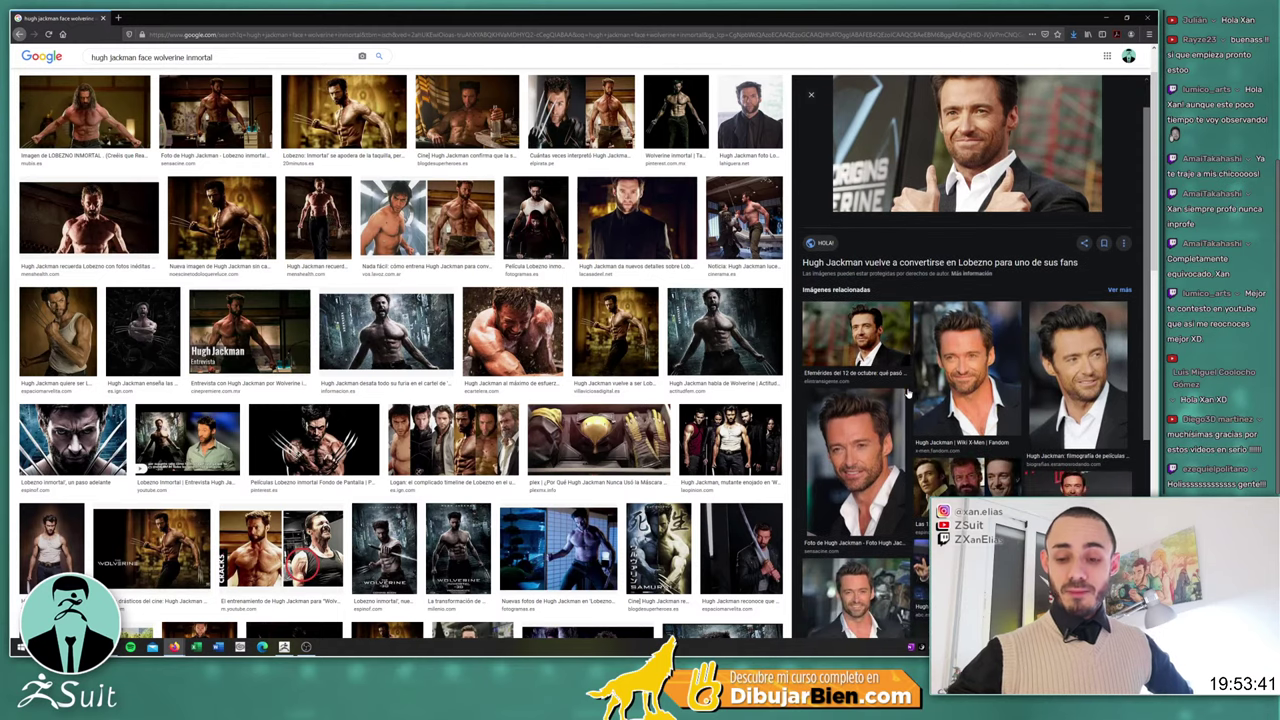
# Save the related photo of Hugh Jackman from the Enzo Ferrari biopic article in the hugh folder as Bio2.jpg, keeping the existing Bio.jpg
pyautogui.scroll(-2, 1000, 440)
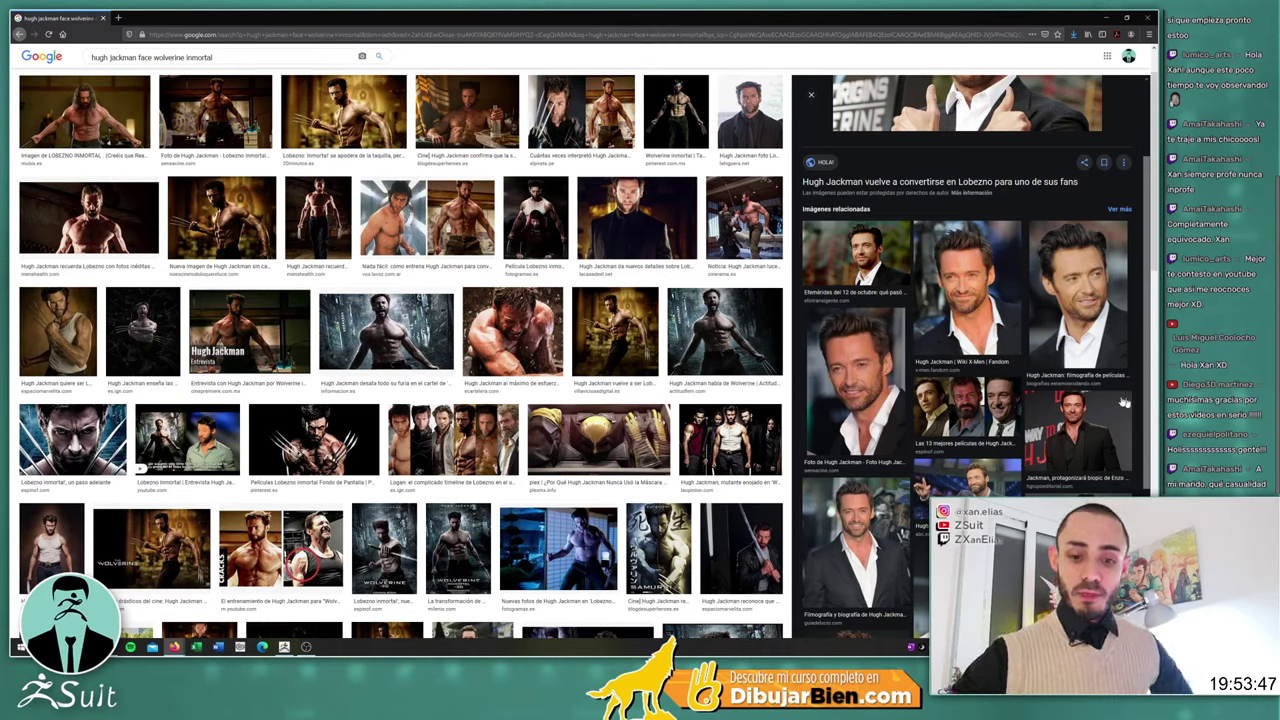
pyautogui.click(1074, 428)
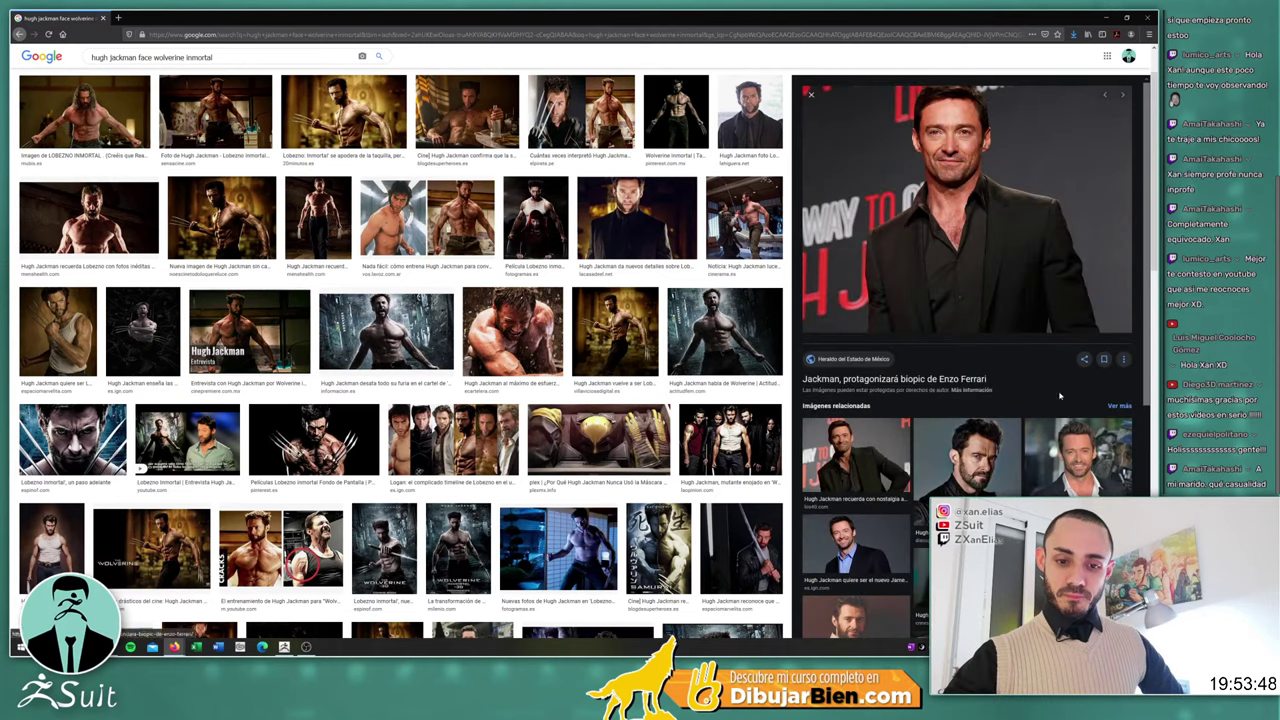
pyautogui.rightClick(955, 170)
pyautogui.click(985, 281)
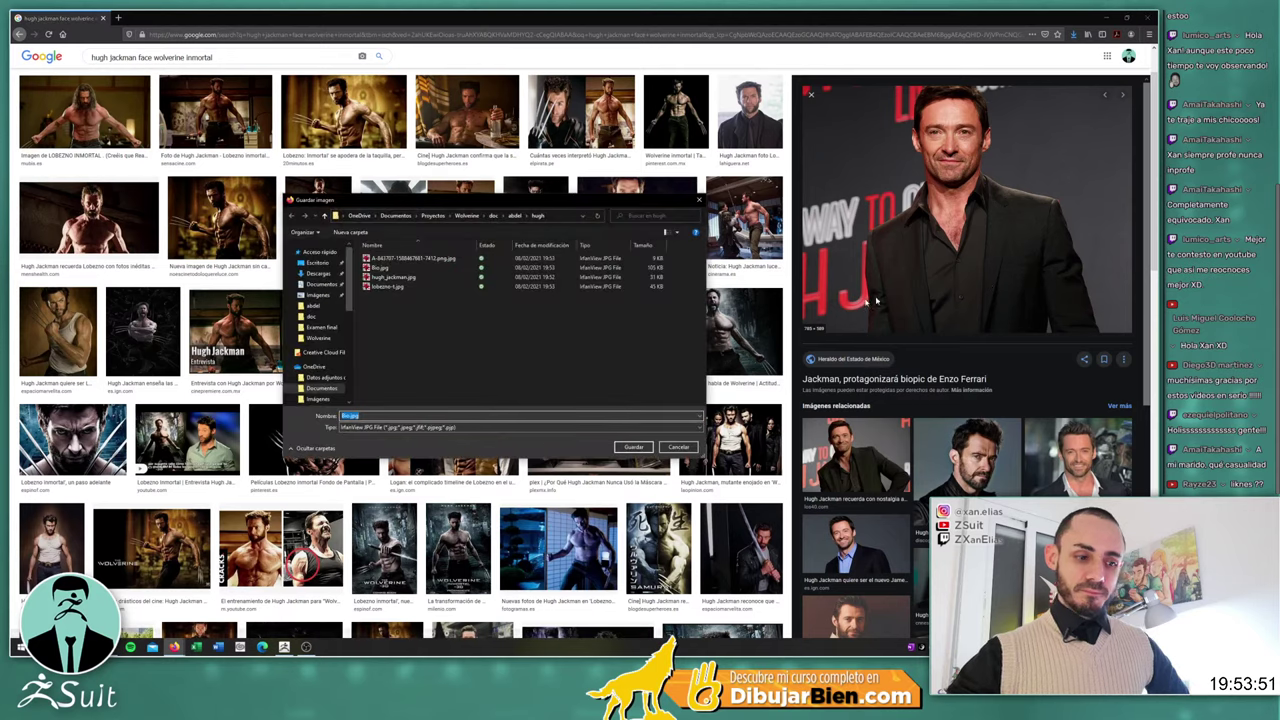
pyautogui.click(634, 447)
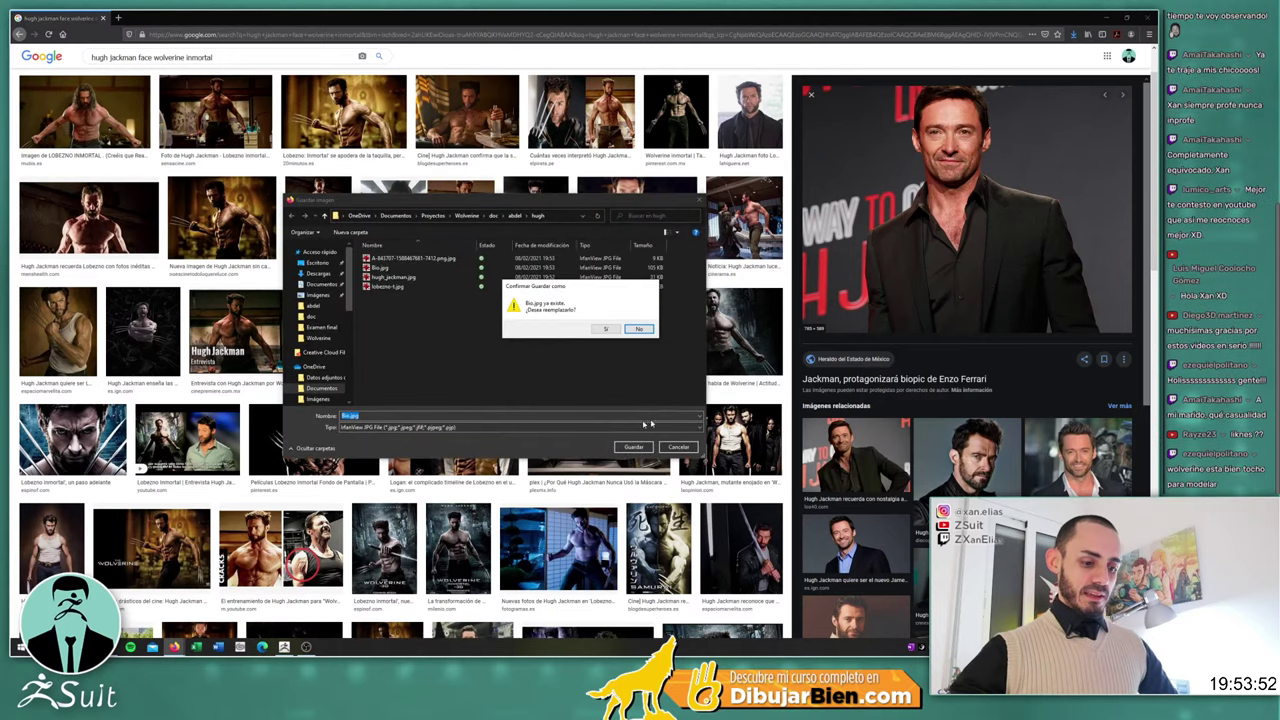
pyautogui.click(639, 329)
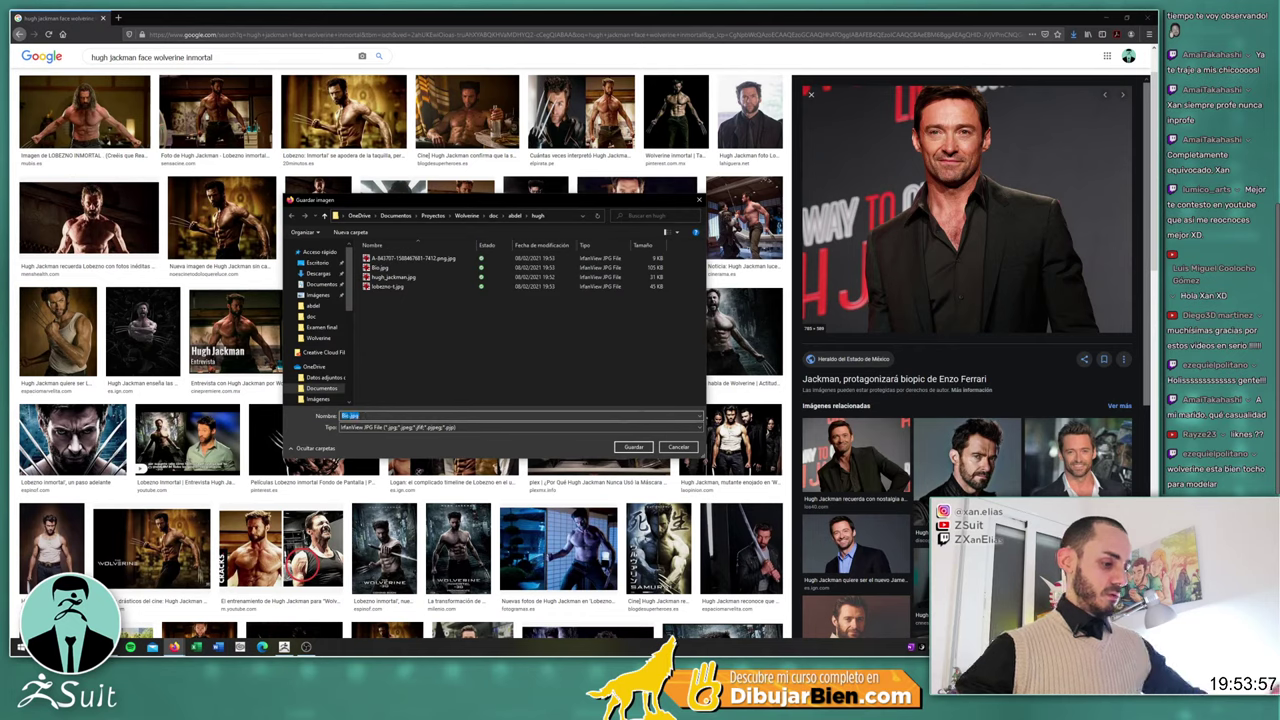
pyautogui.click(352, 415)
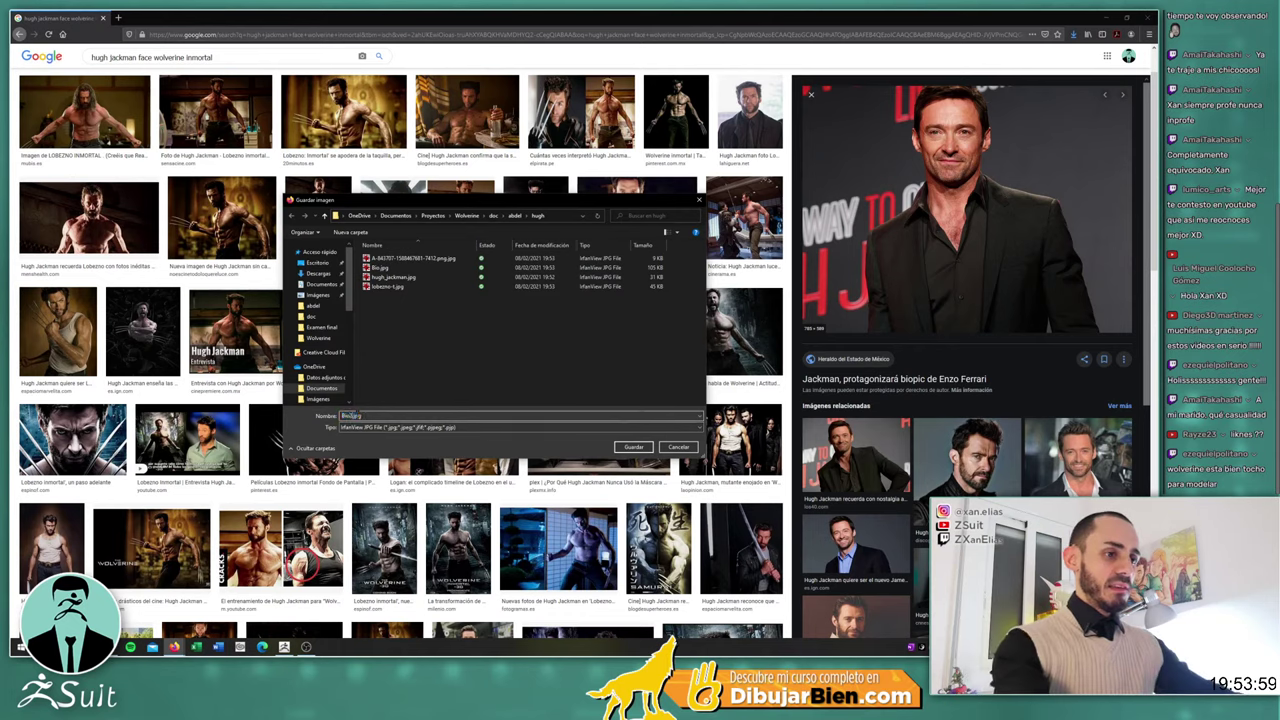
pyautogui.press('Return')
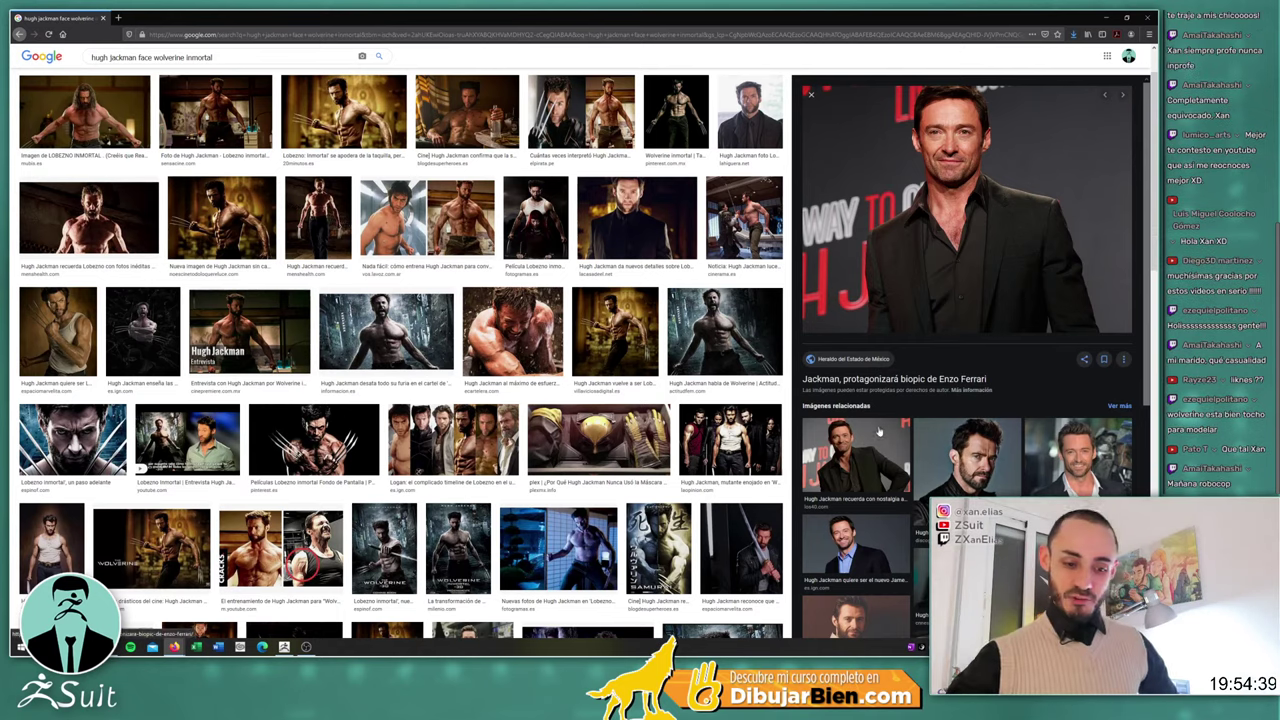
# Save the related HOLA! thumbs-up photo in the hugh folder as lobezno-t02.jpg without replacing the existing file
pyautogui.scroll(-3, 865, 427)
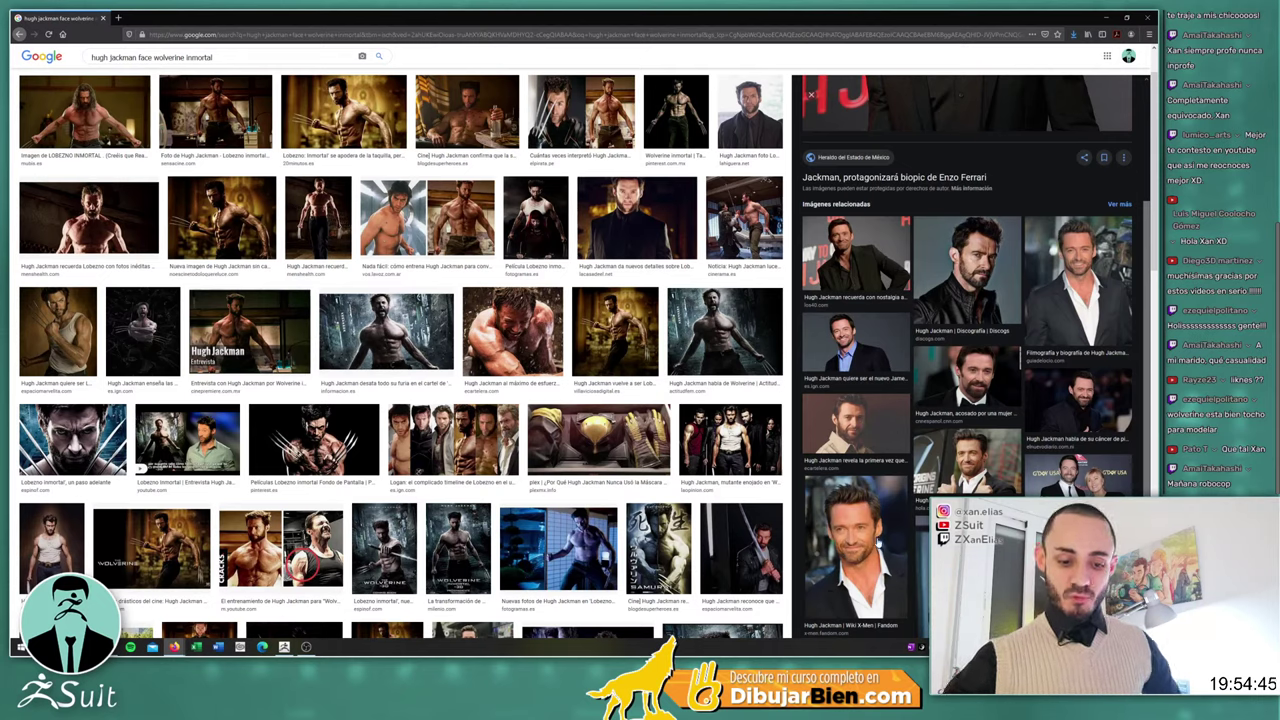
pyautogui.click(982, 469)
pyautogui.rightClick(987, 183)
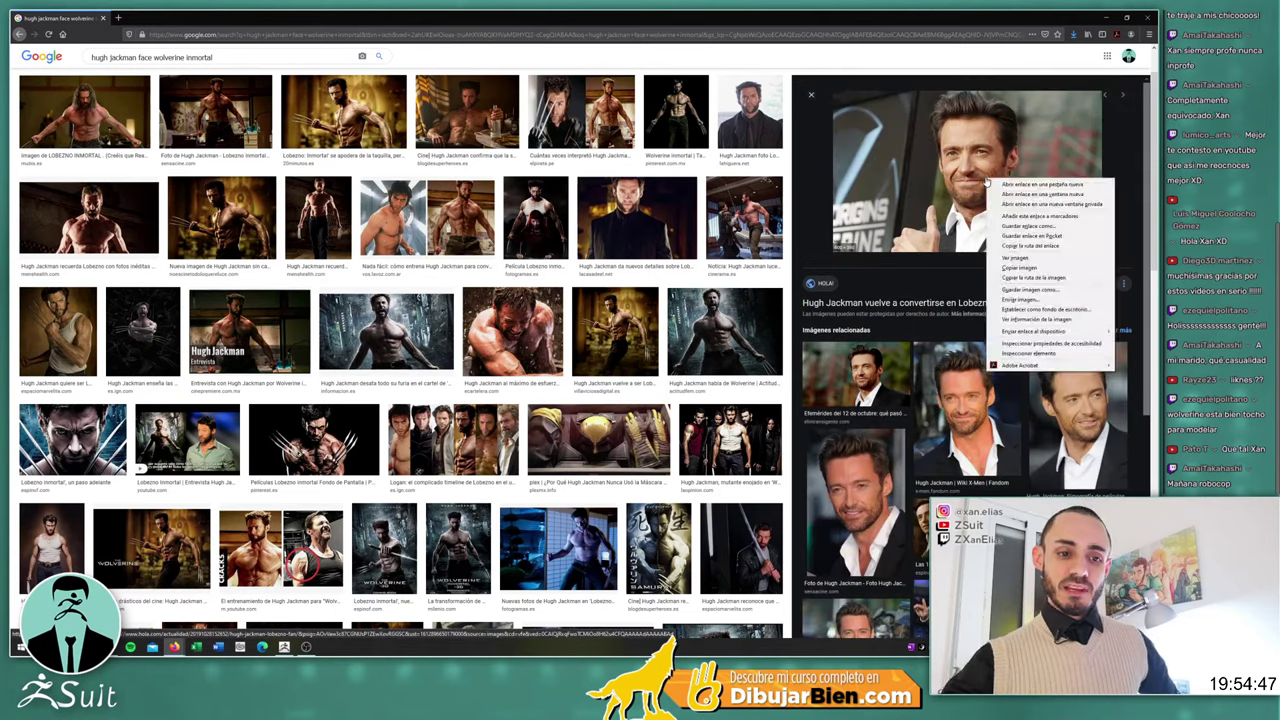
pyautogui.click(1012, 289)
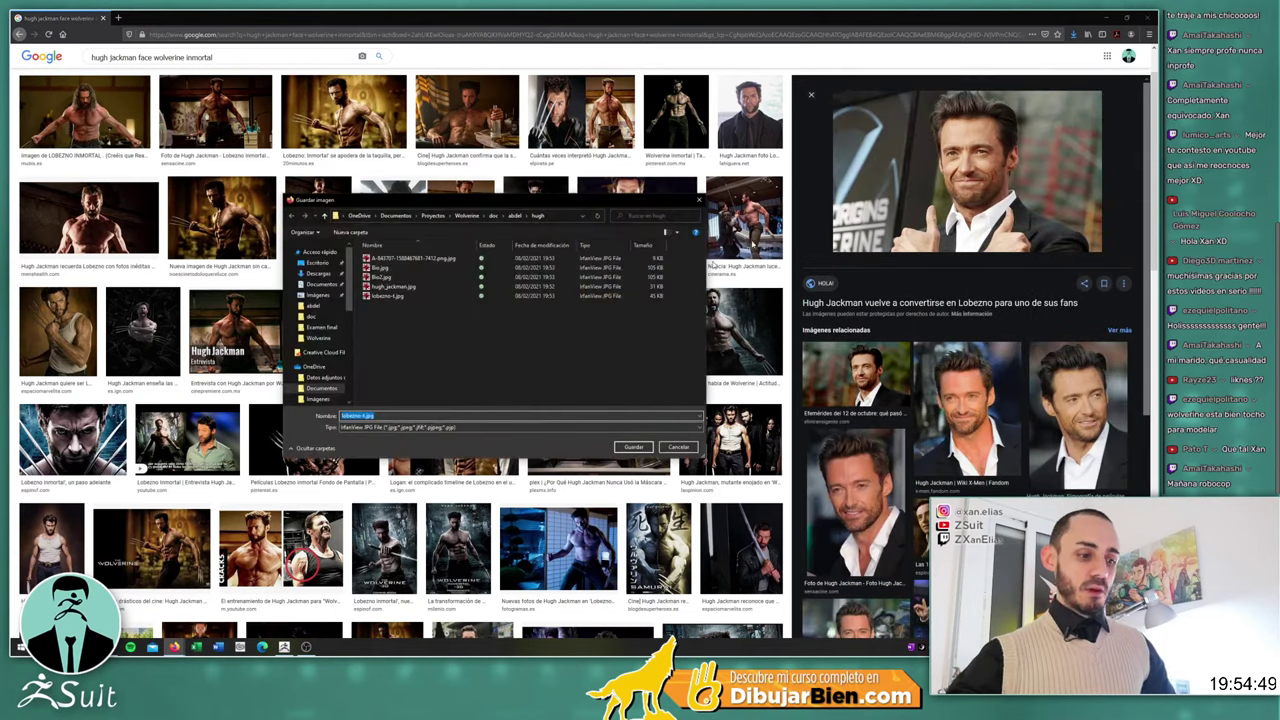
pyautogui.click(633, 447)
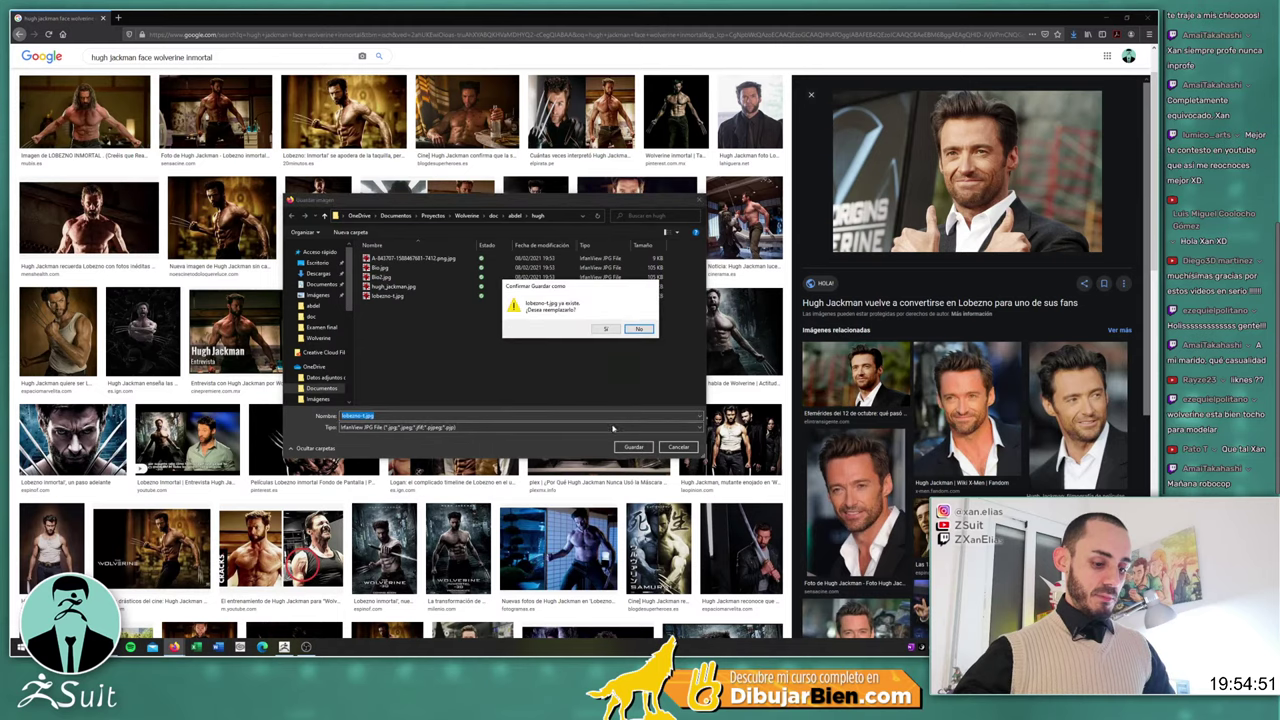
pyautogui.click(638, 329)
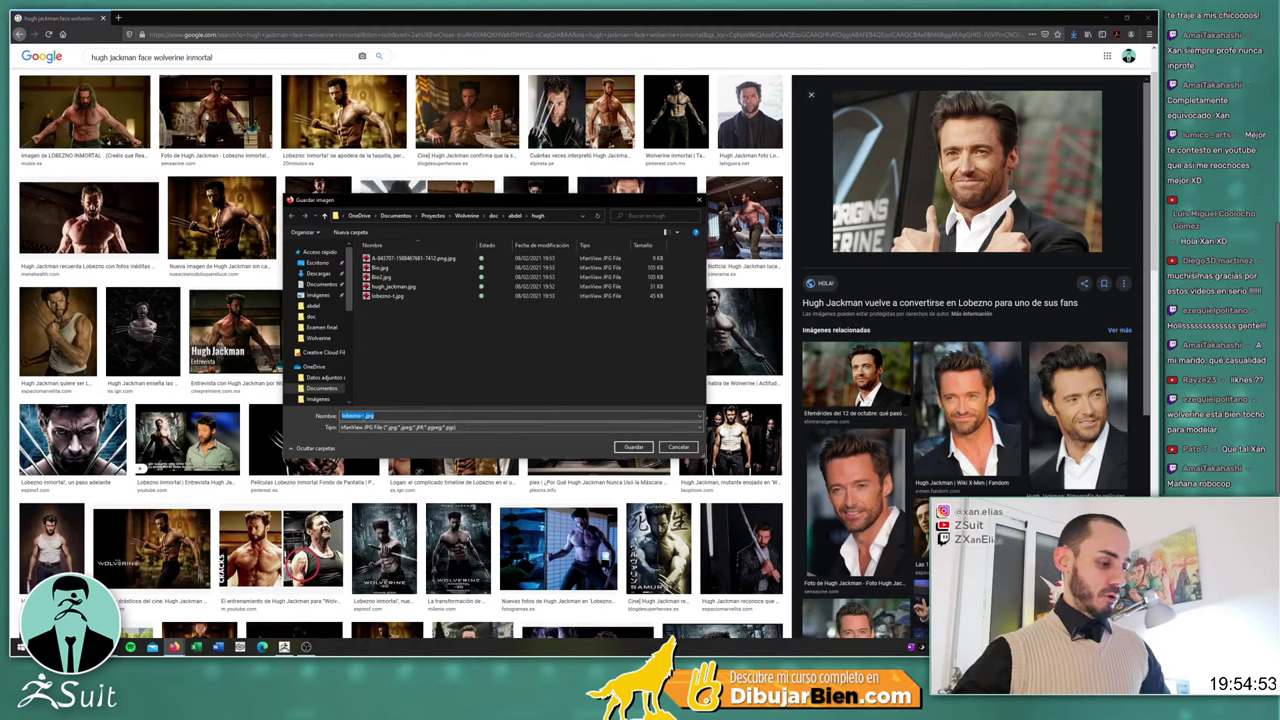
pyautogui.click(367, 416)
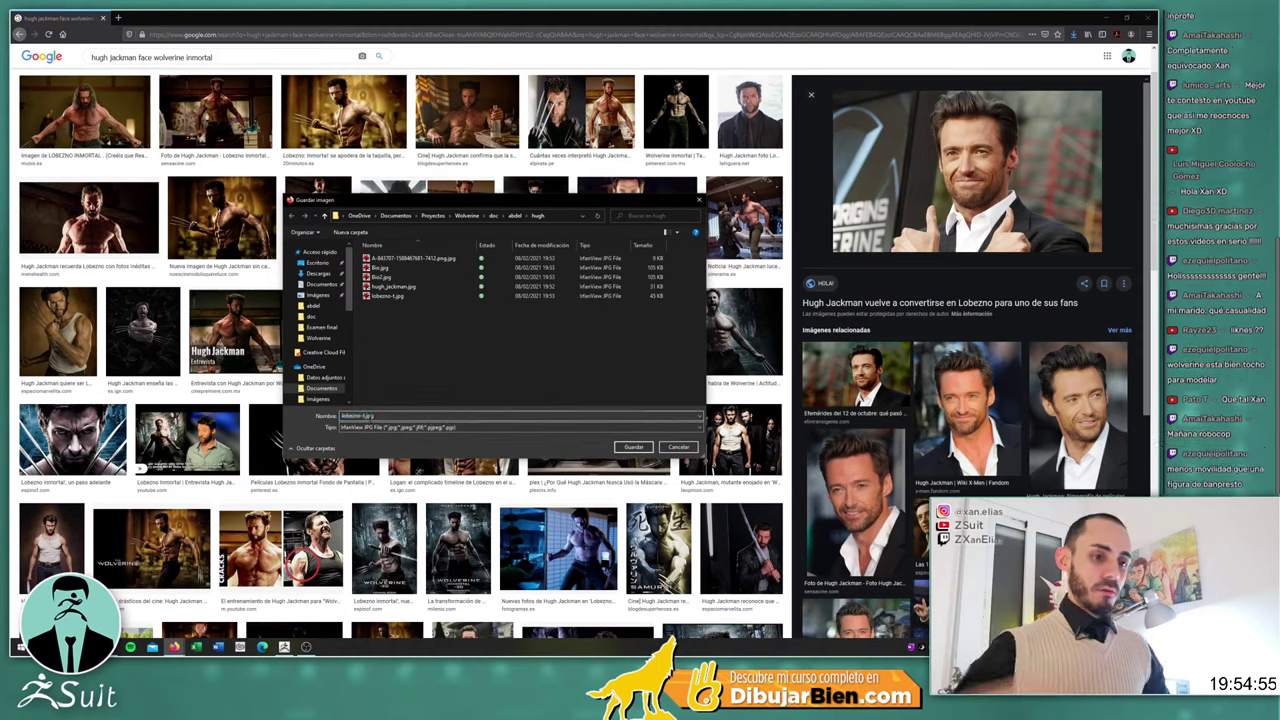
pyautogui.write('02')
pyautogui.press('Return')
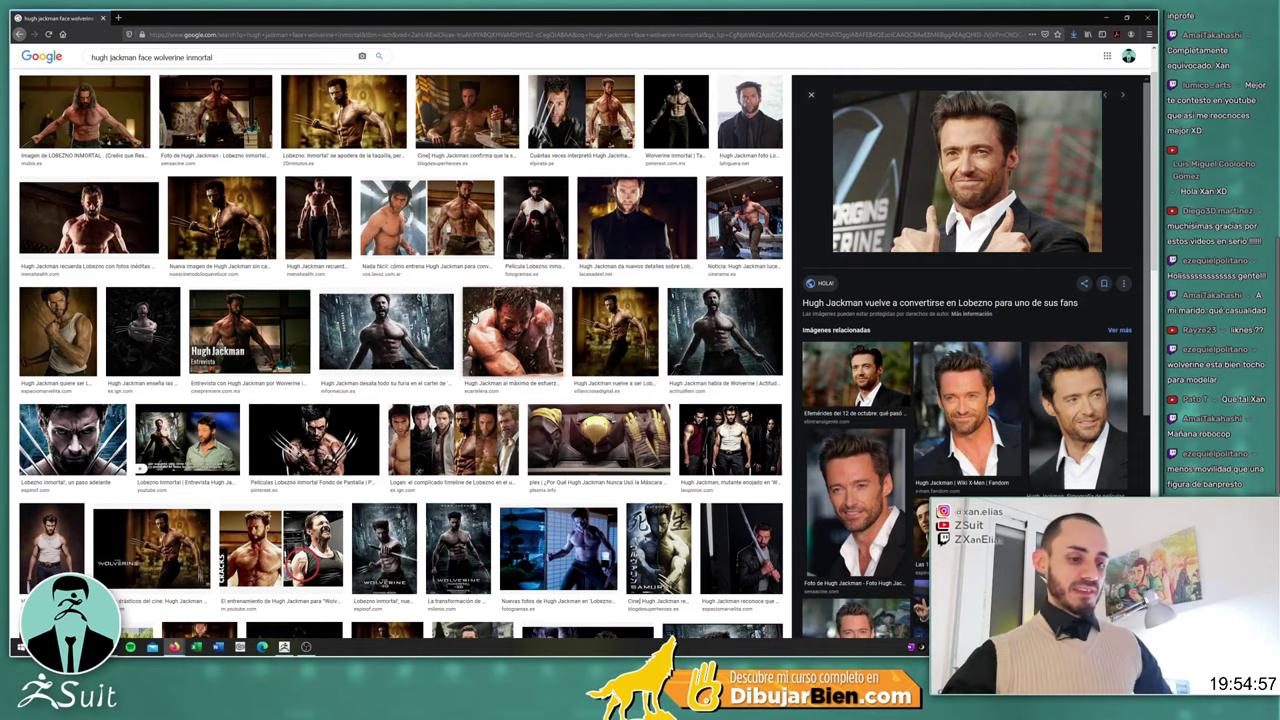
# Open the VOS Wolverine training comparison result and its related GQ photo of shirtless Hugh Jackman
pyautogui.scroll(1, 505, 291)
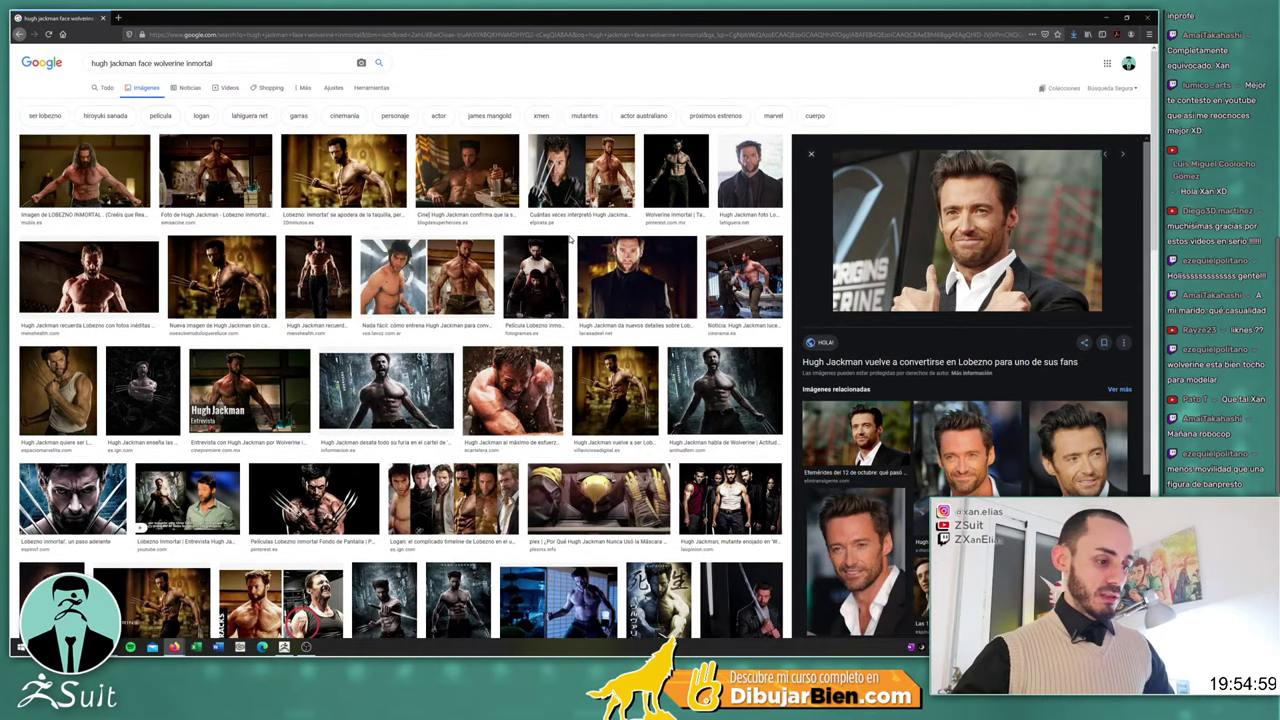
pyautogui.click(464, 274)
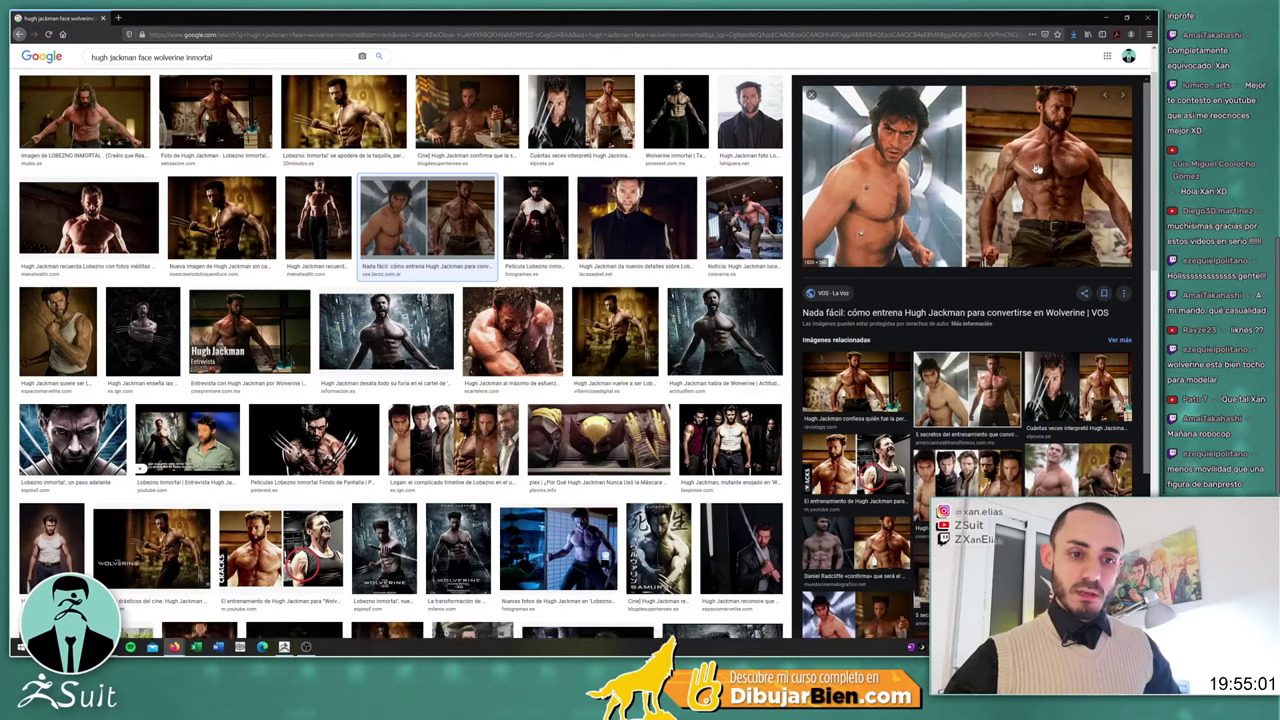
pyautogui.click(856, 382)
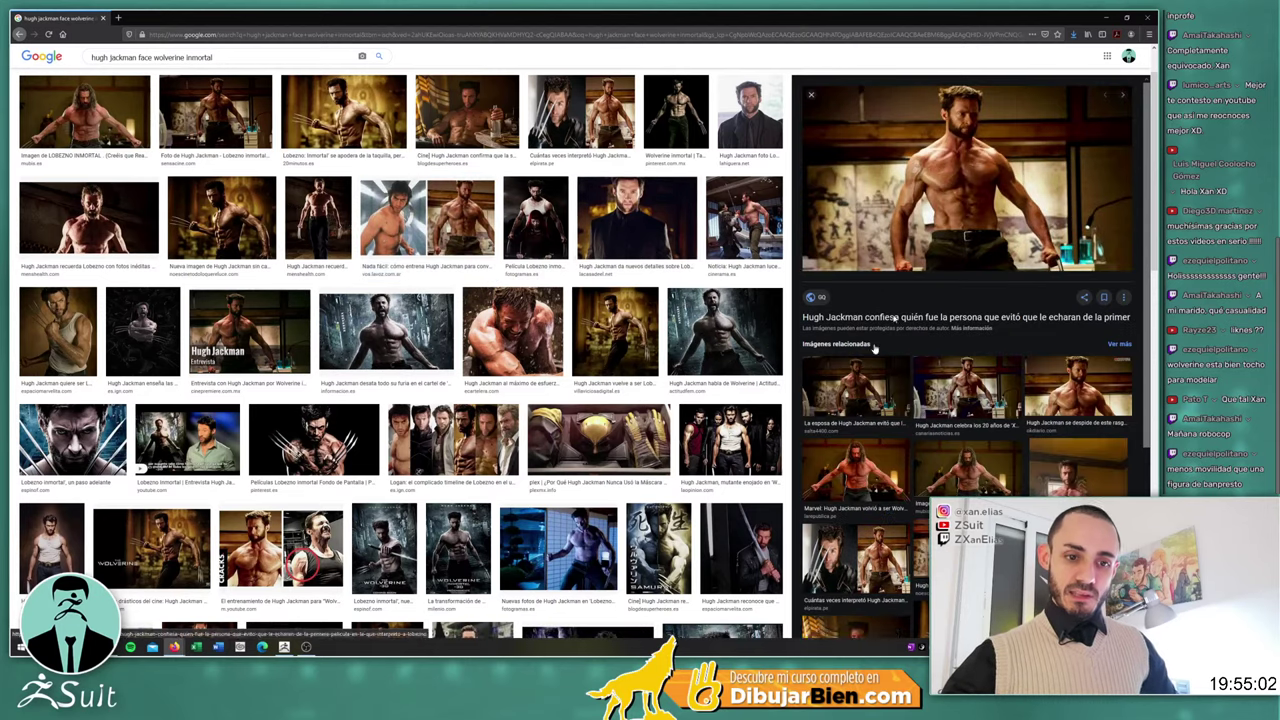
pyautogui.rightClick(967, 152)
pyautogui.click(1005, 262)
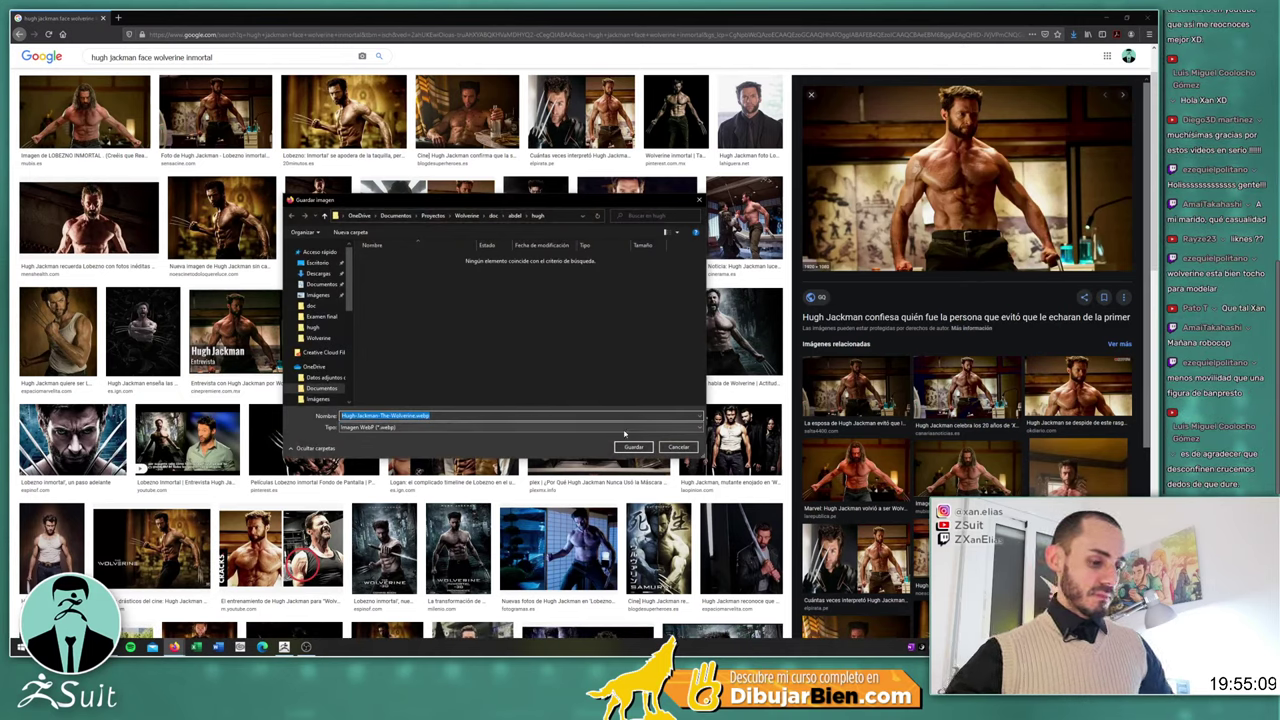
pyautogui.click(667, 449)
# Save the related Canarias Noticias photo of Hugh Jackman as Wolverine in the hugh folder as hugh_jackman03.jpg, keeping the existing hugh_jackman.jpg
pyautogui.click(965, 385)
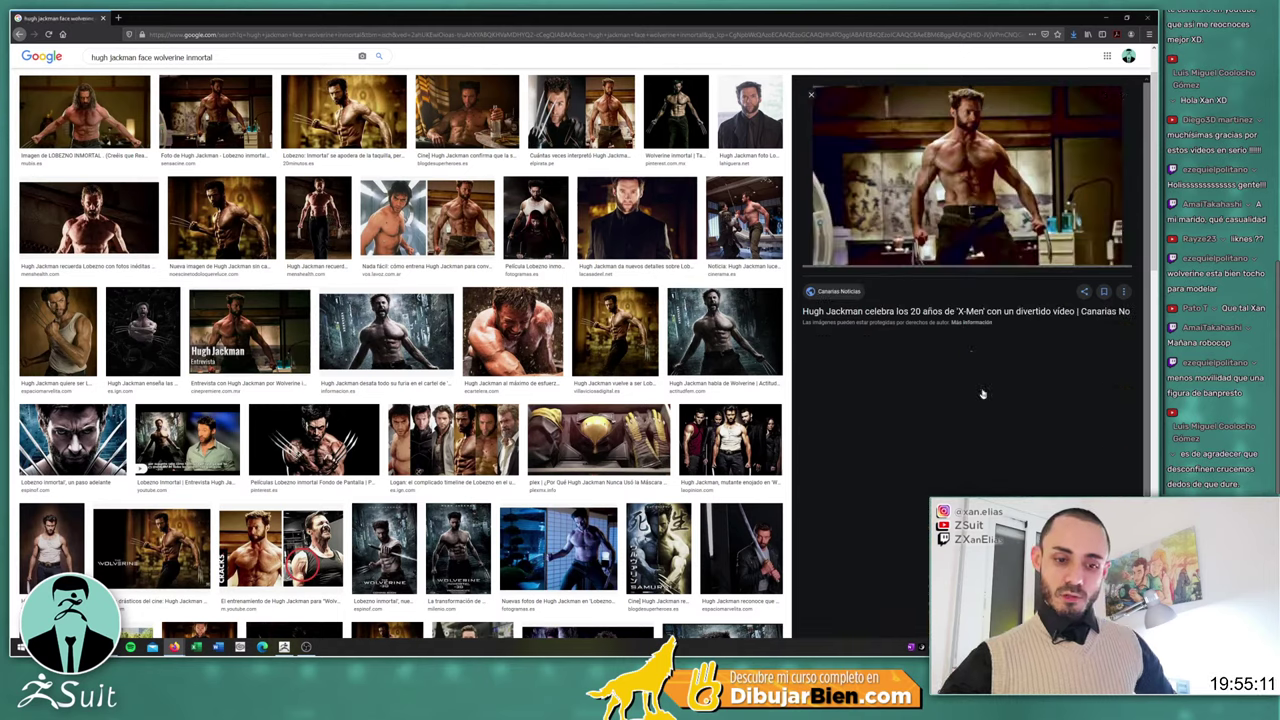
pyautogui.rightClick(920, 235)
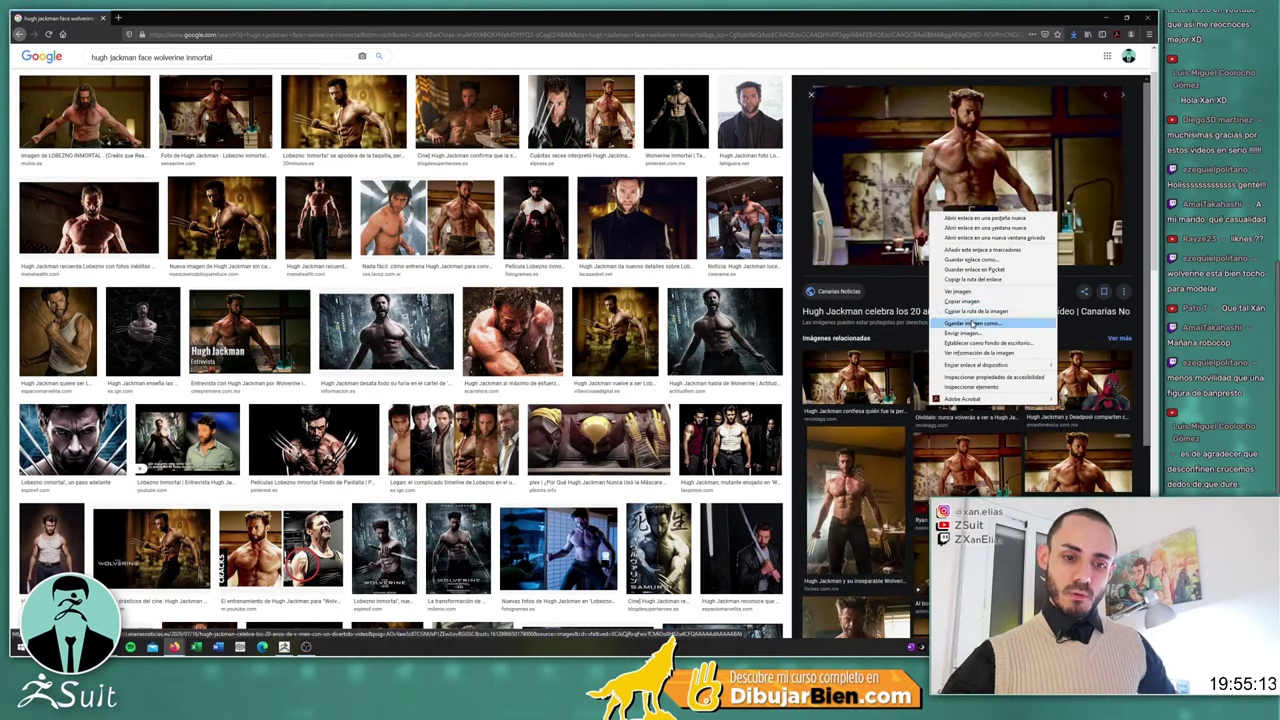
pyautogui.click(972, 323)
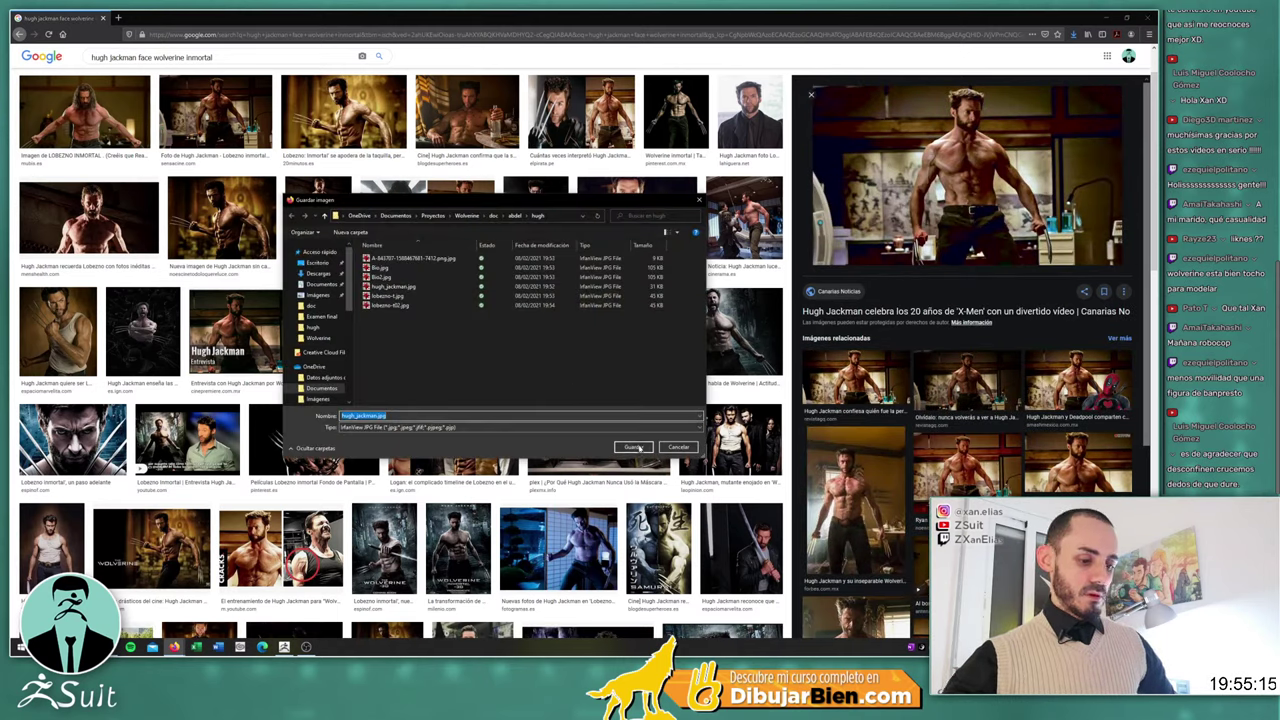
pyautogui.click(638, 447)
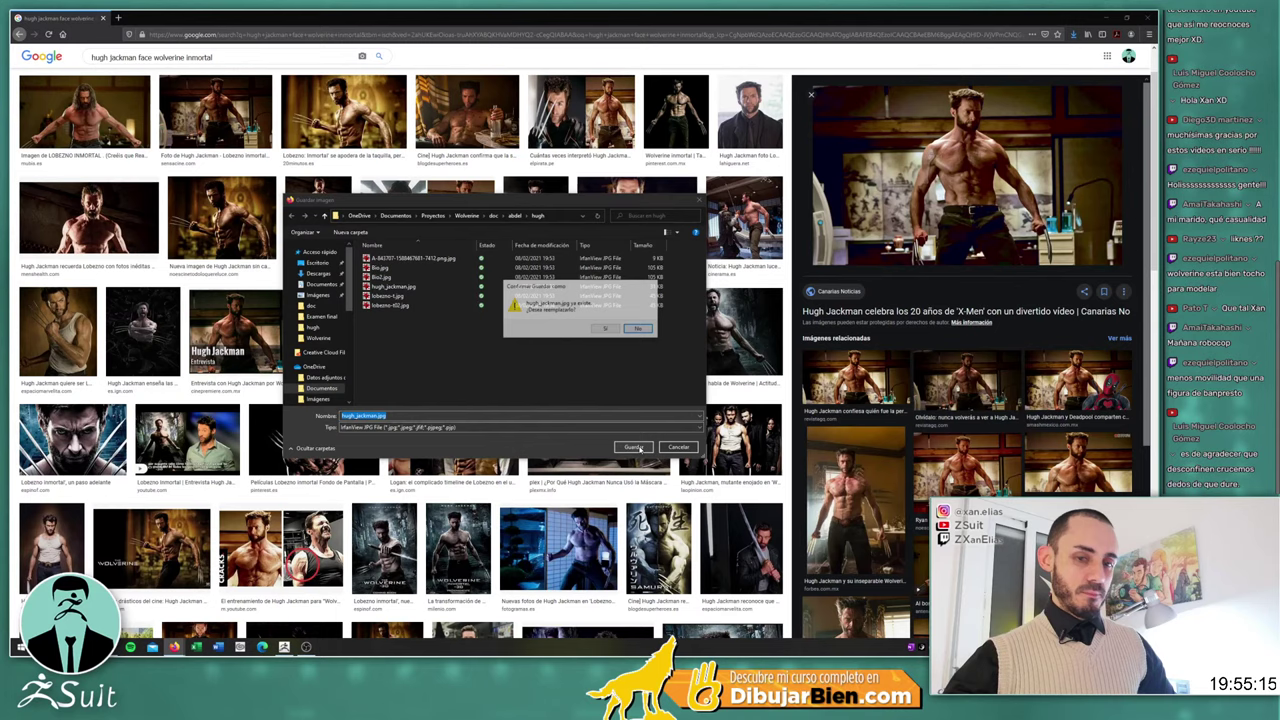
pyautogui.click(638, 329)
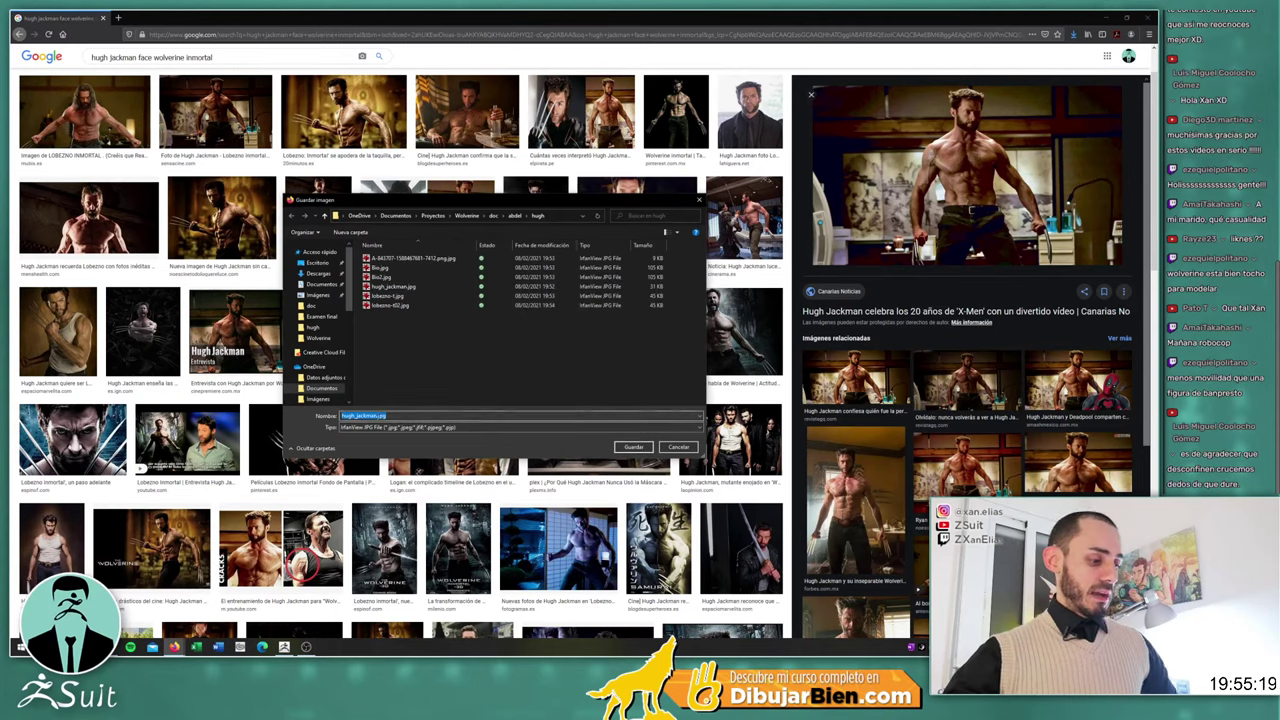
pyautogui.click(380, 417)
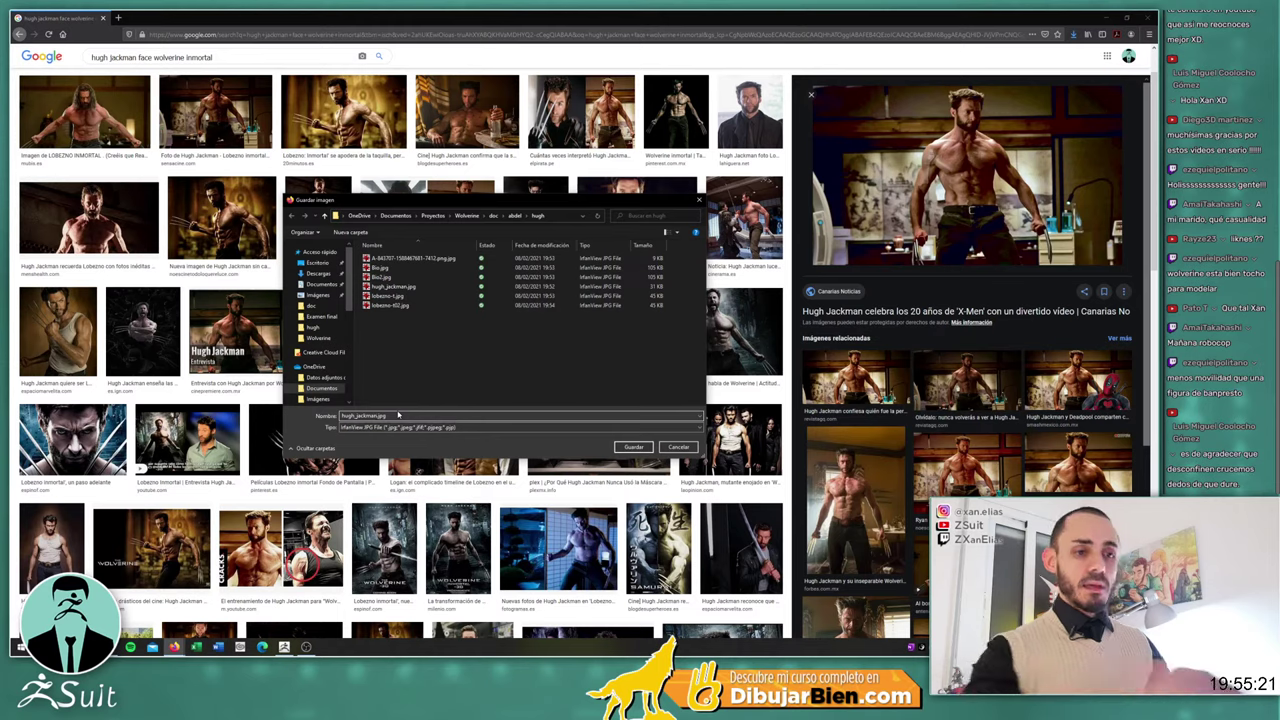
pyautogui.write('02')
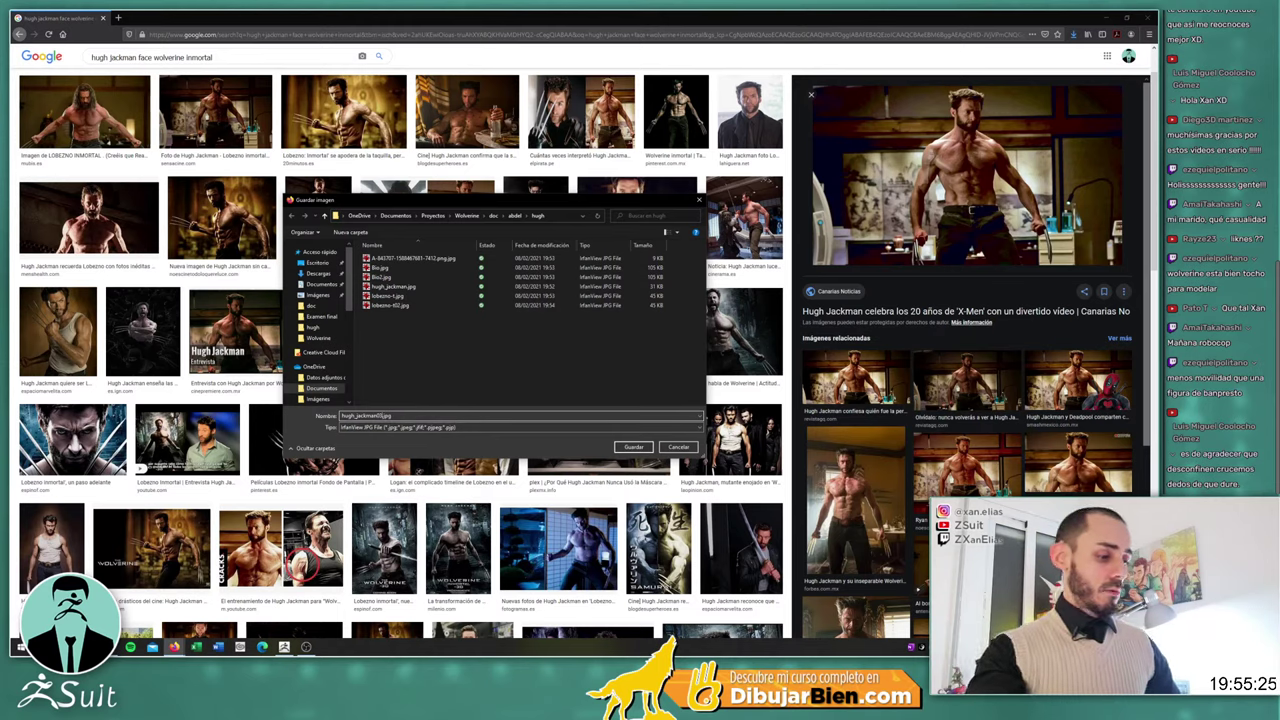
pyautogui.press('Return')
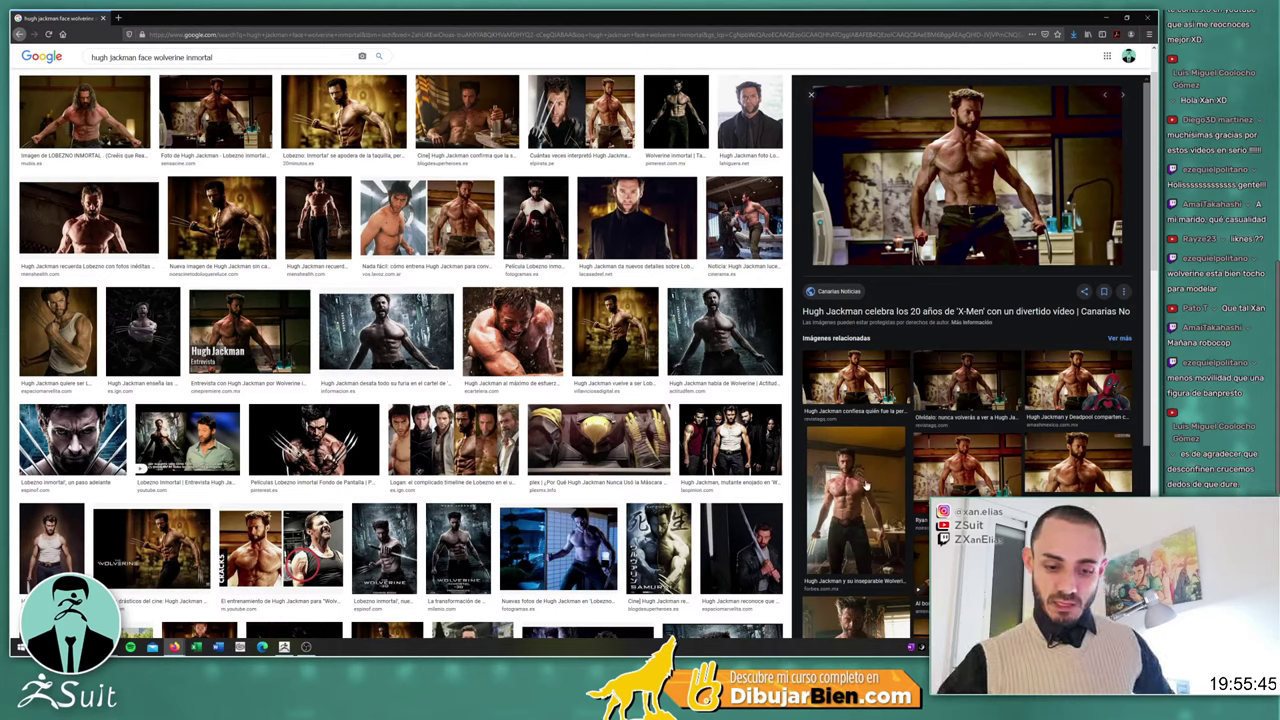
# Save the related Men's Health close-up of Hugh Jackman as Wolverine in the hugh folder under its suggested PNG name
pyautogui.scroll(-2, 866, 484)
pyautogui.click(856, 530)
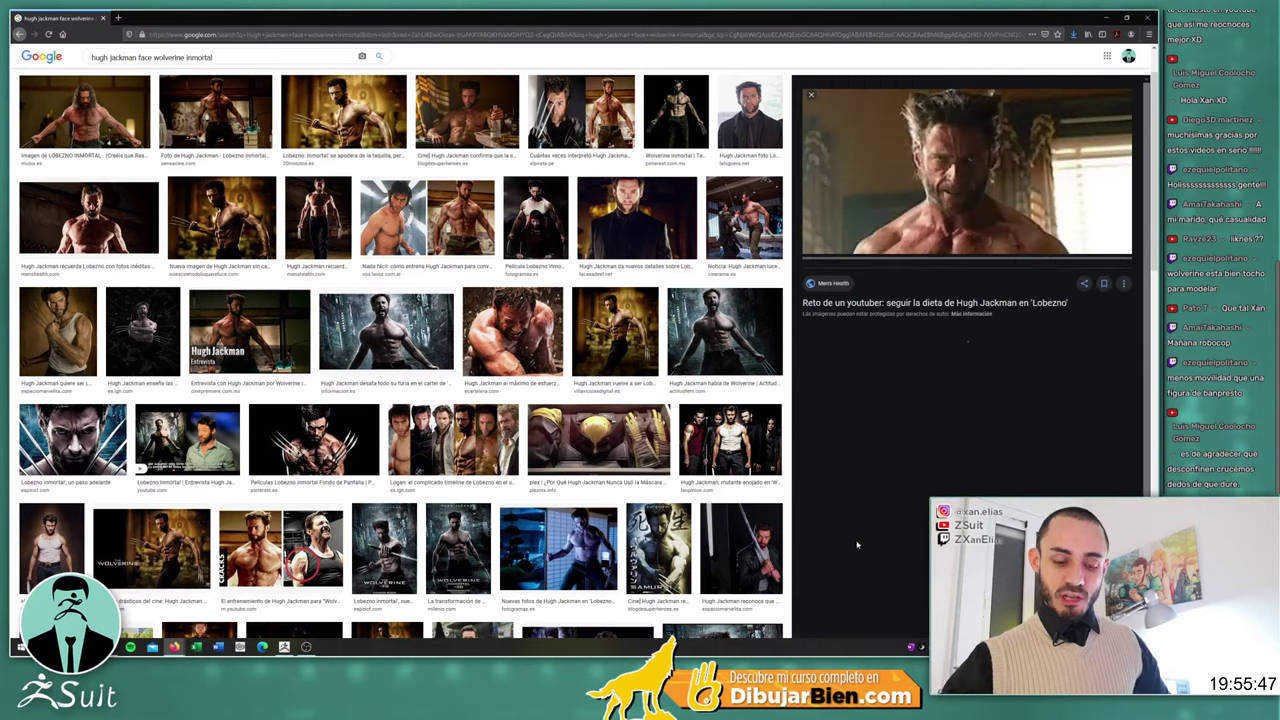
pyautogui.rightClick(955, 163)
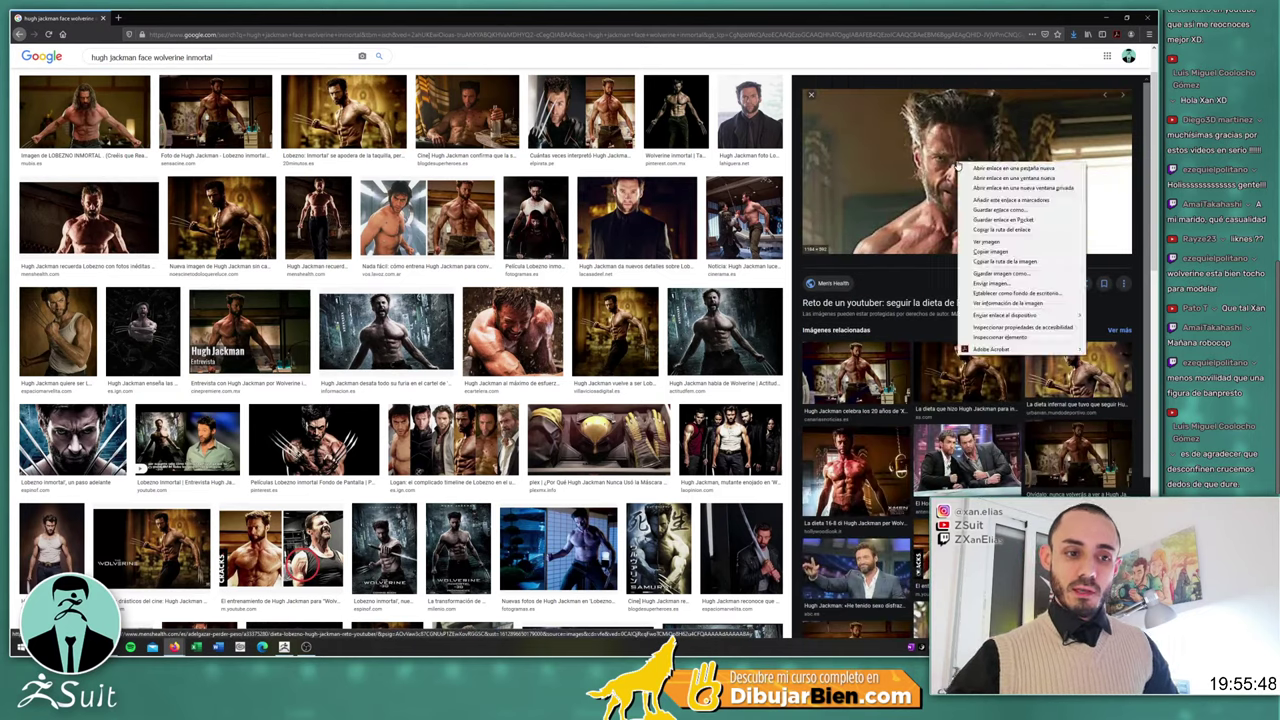
pyautogui.click(990, 273)
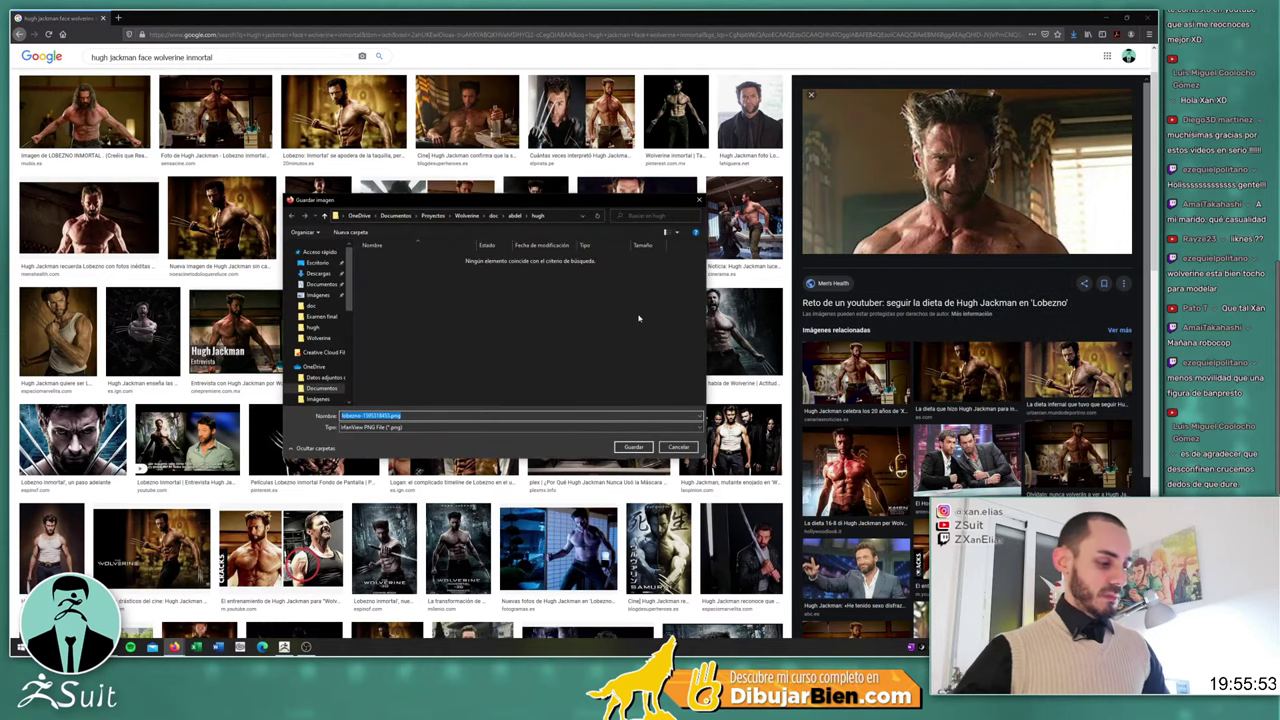
pyautogui.click(633, 447)
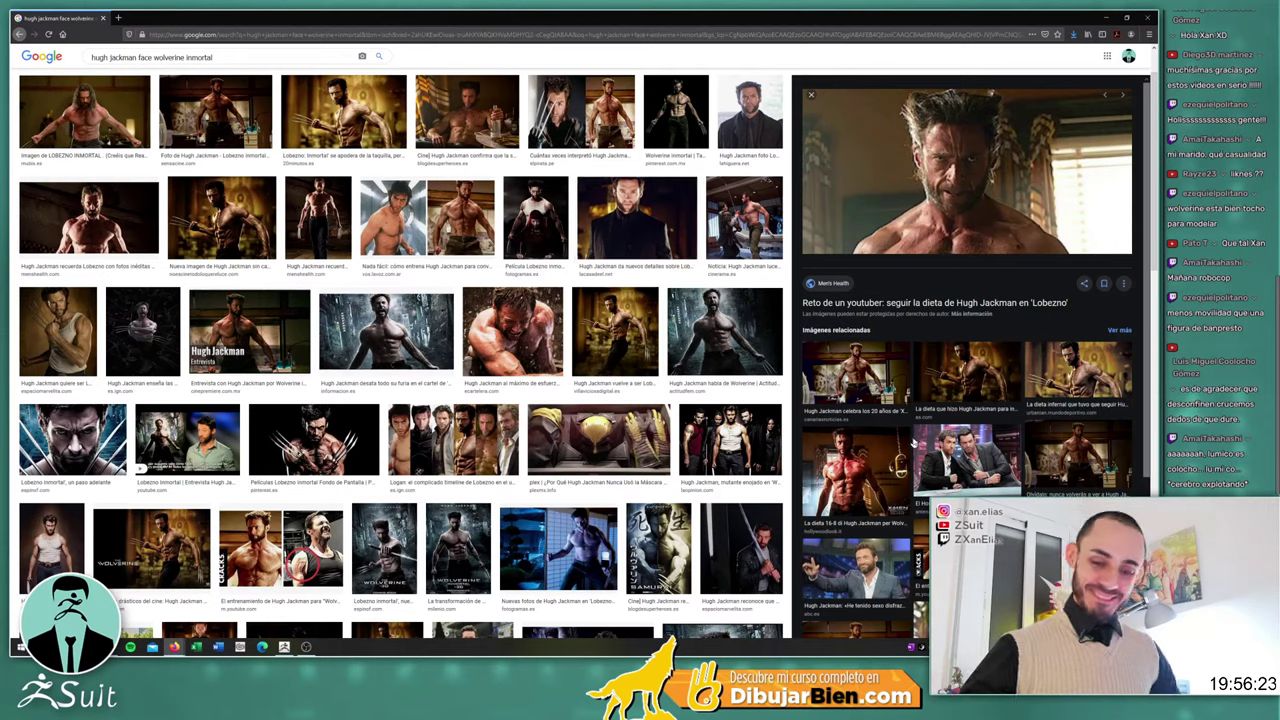
# Find the Pinterest photo of shirtless Wolverine through the related 16-8 diet image and save it in the hugh folder under its suggested name
pyautogui.click(855, 465)
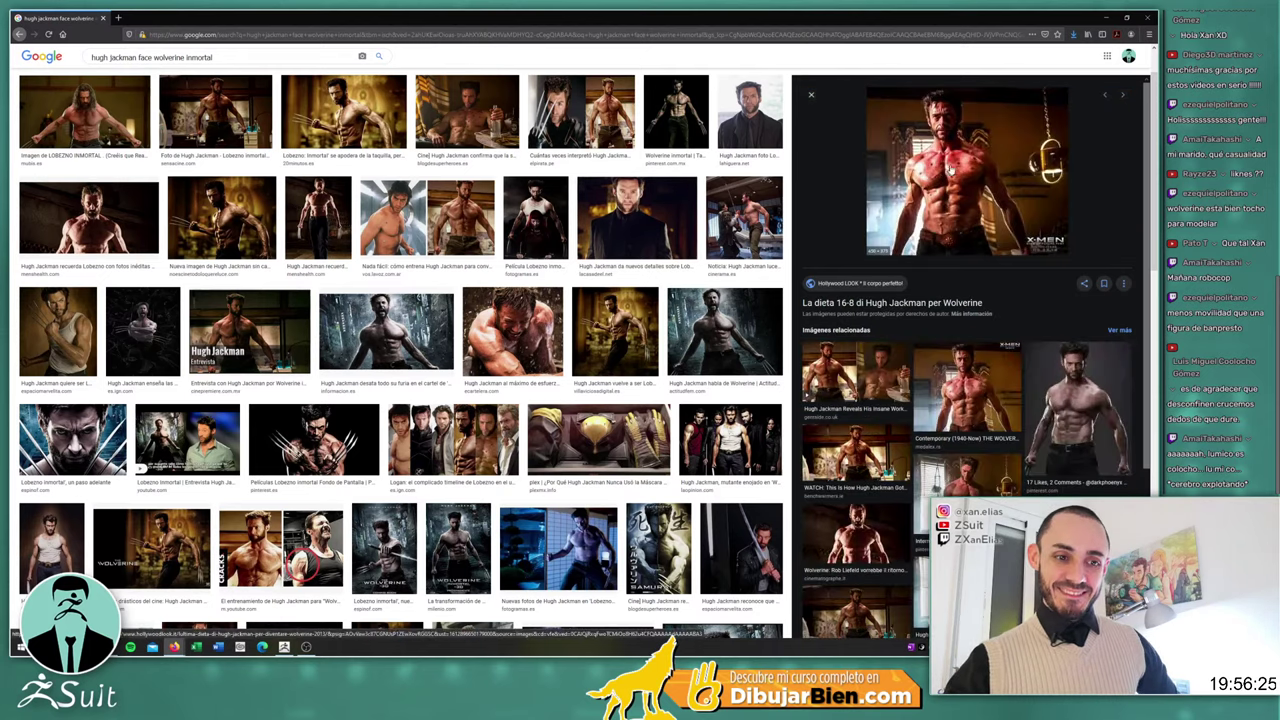
pyautogui.click(1058, 399)
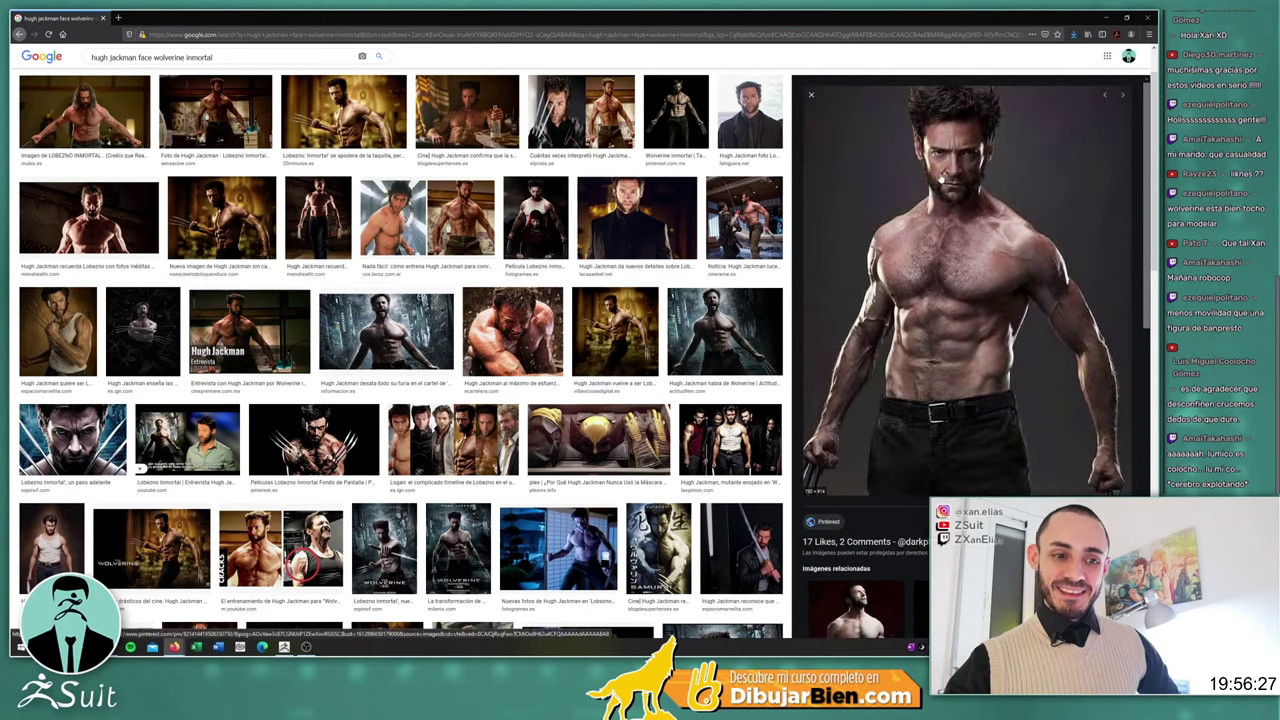
pyautogui.rightClick(958, 210)
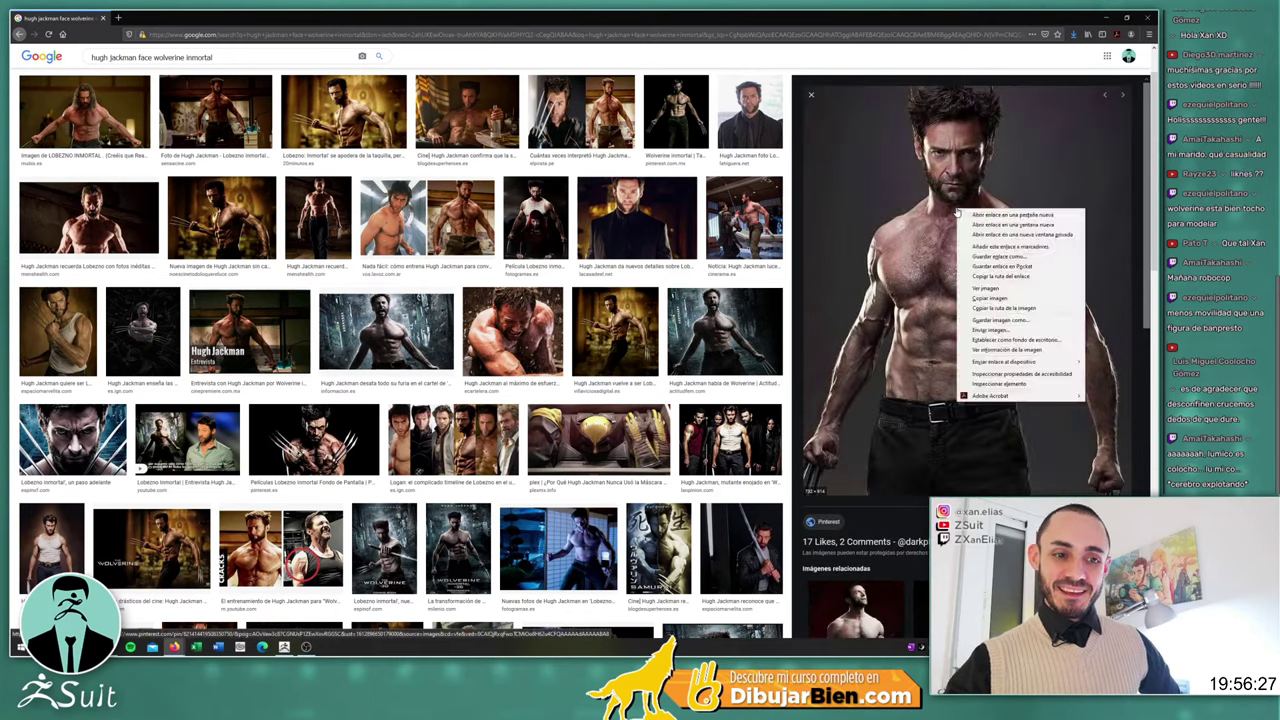
pyautogui.click(1000, 320)
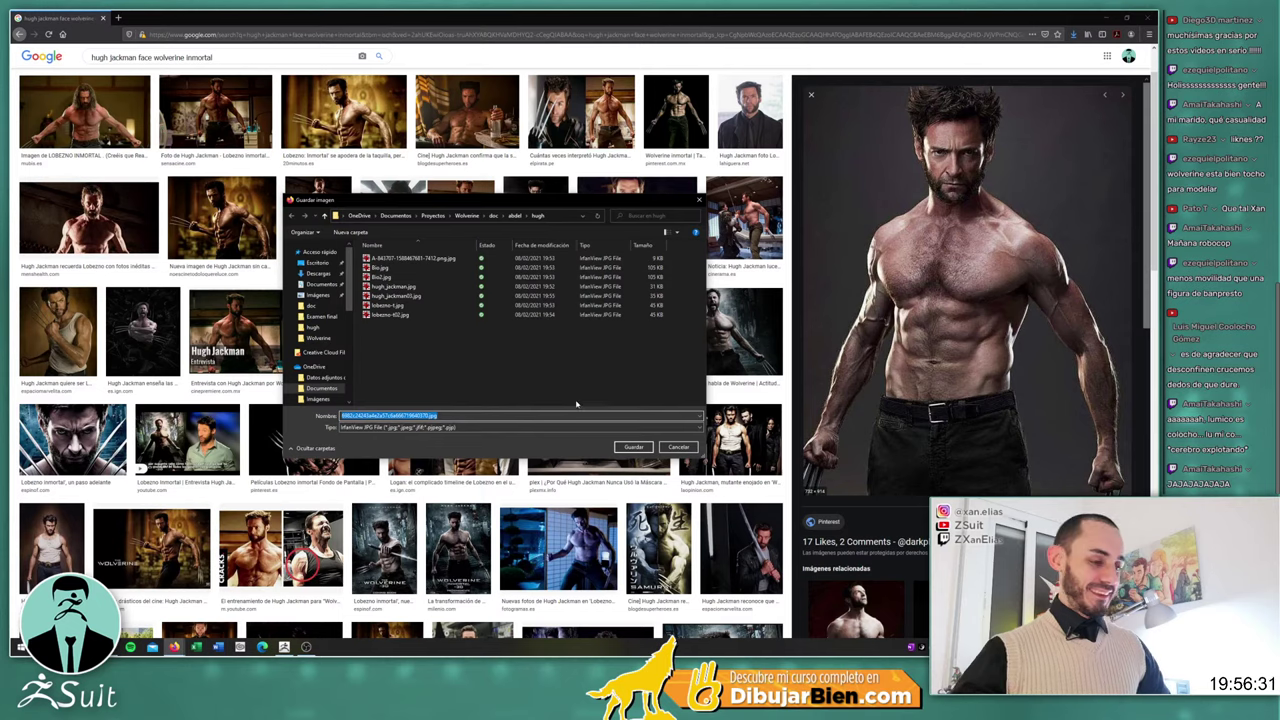
pyautogui.click(640, 448)
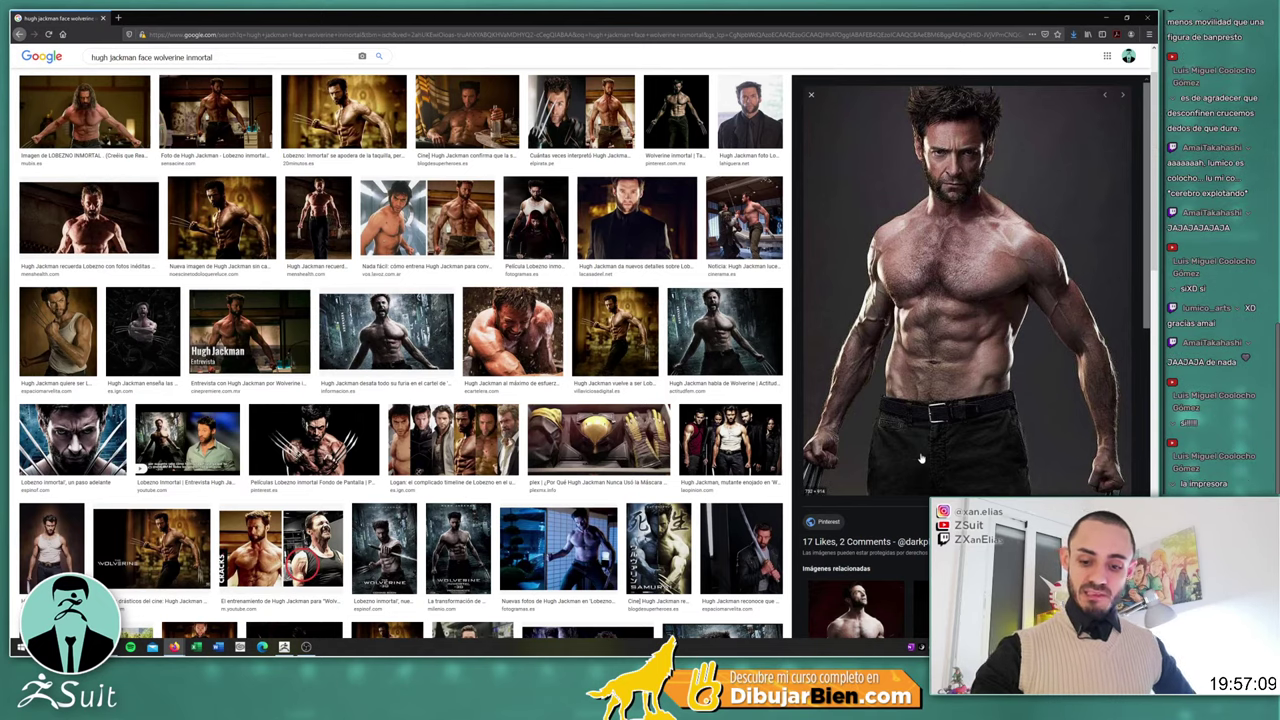
# Save the ActitudFem photo of shirtless Wolverine roaring in the forest in the hugh folder as wolverine_01.jpg
pyautogui.scroll(-2, 921, 458)
pyautogui.scroll(-1, 921, 458)
pyautogui.scroll(-1, 912, 457)
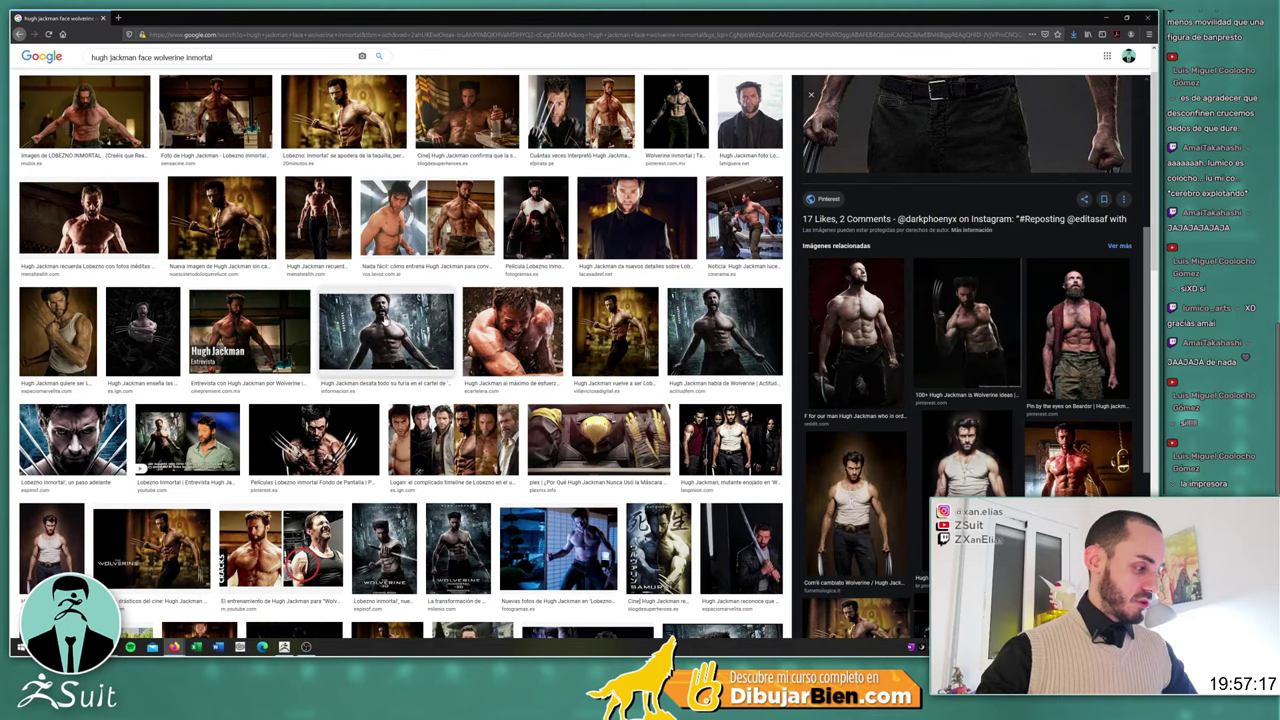
pyautogui.scroll(1, 297, 232)
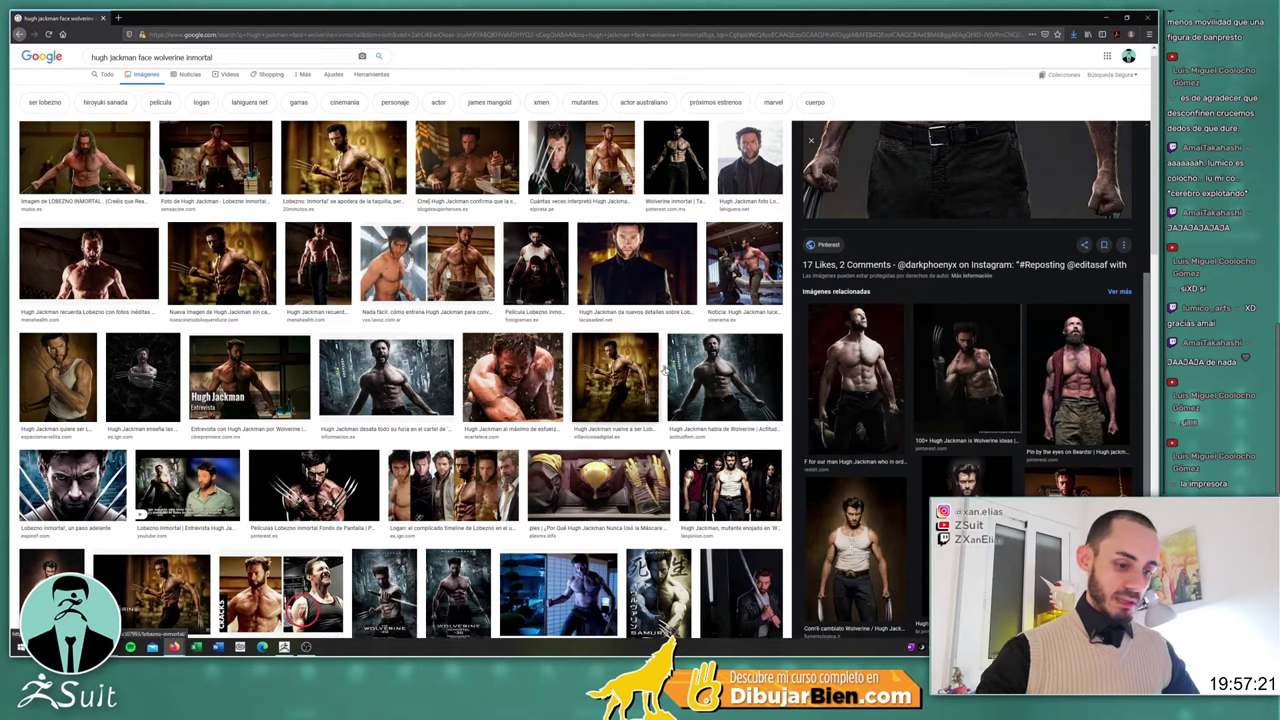
pyautogui.click(724, 375)
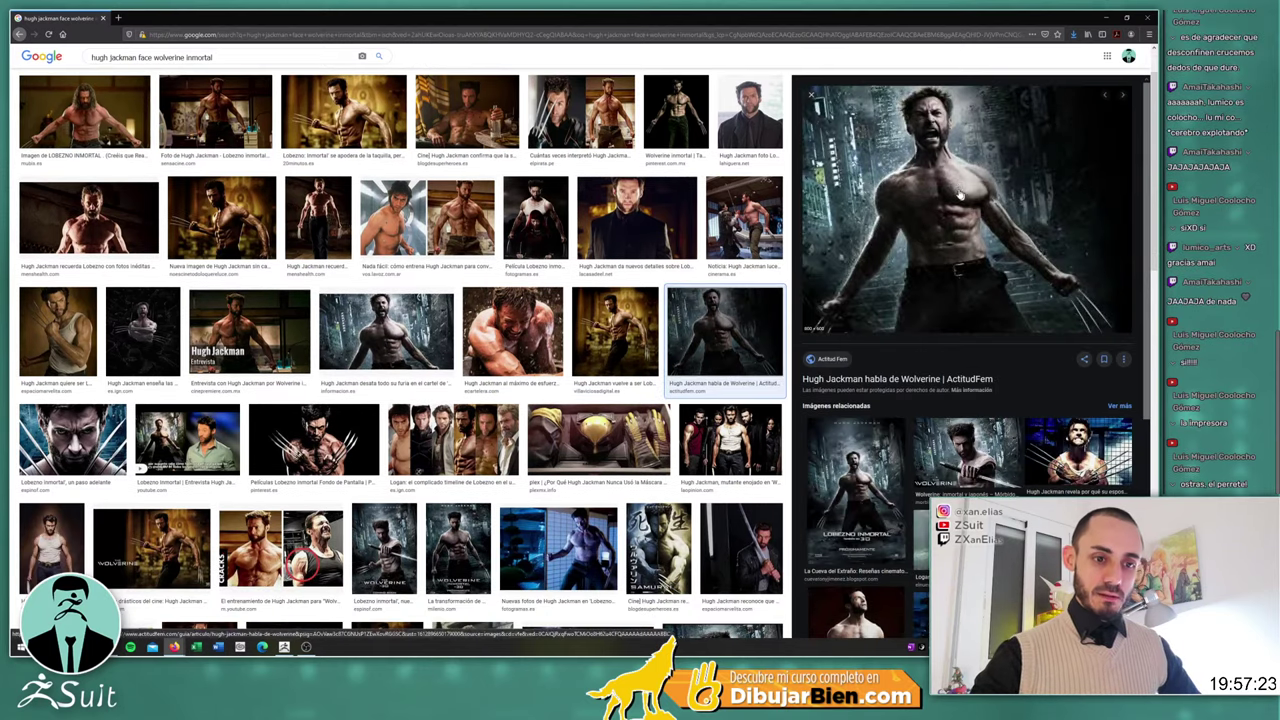
pyautogui.rightClick(928, 145)
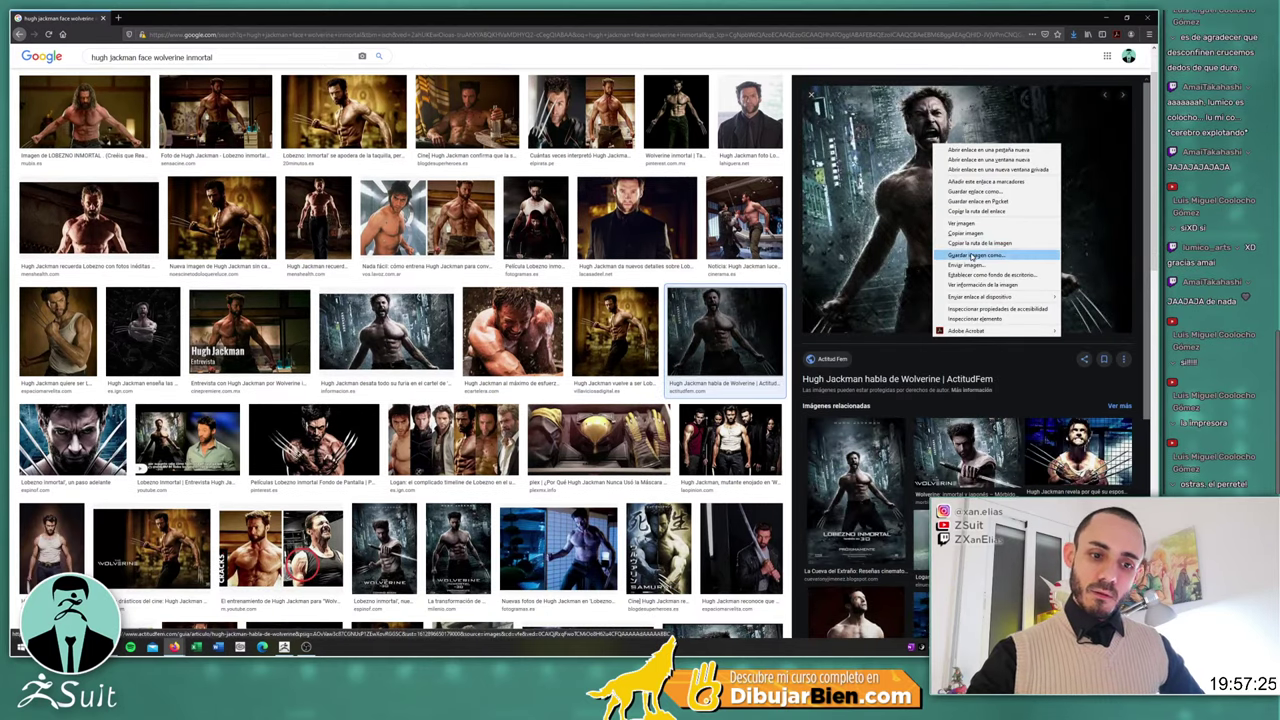
pyautogui.click(970, 256)
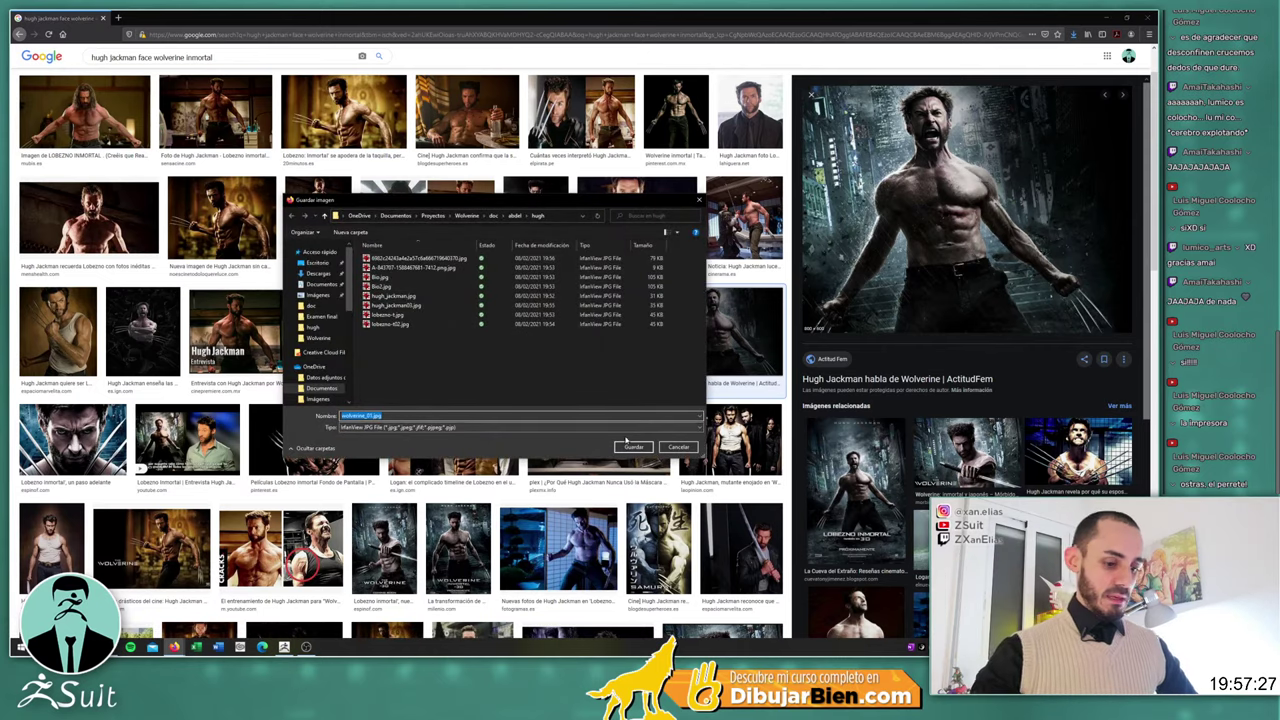
pyautogui.click(636, 447)
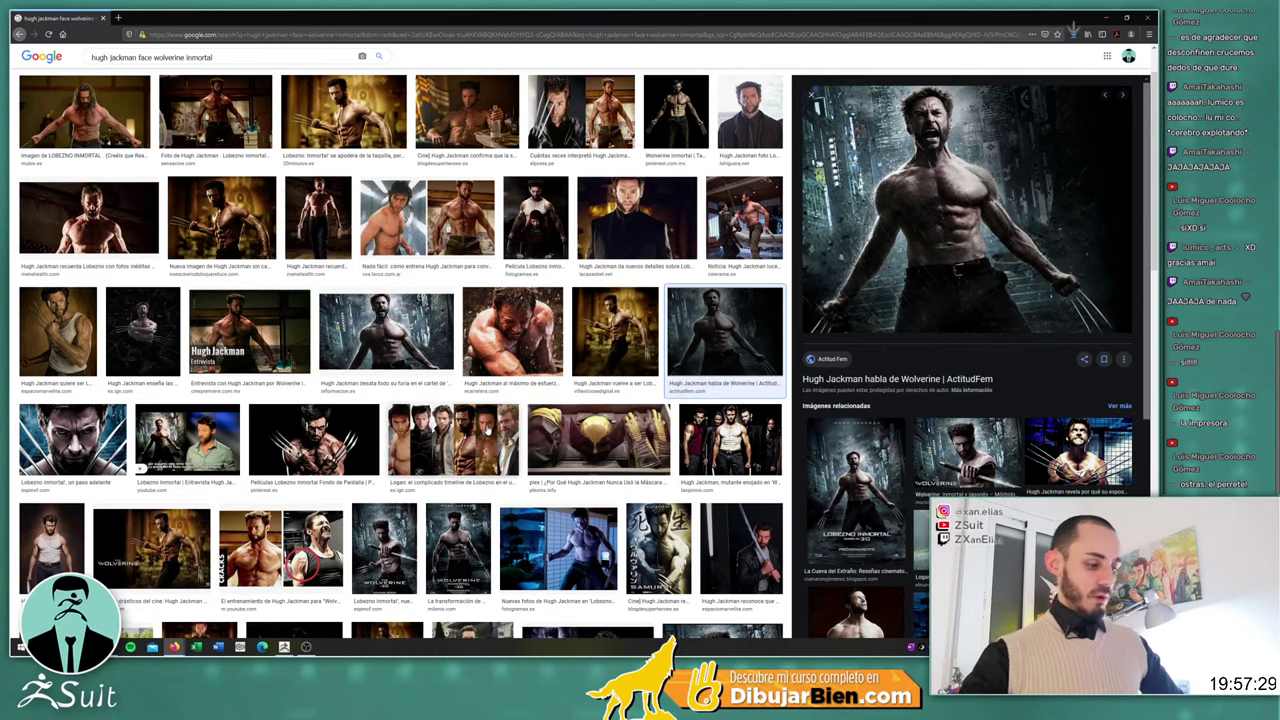
# Open the Samurai poster result from Blog de Superhéroes and save the image in the hugh folder as 15894.jpg
pyautogui.scroll(-1, 487, 430)
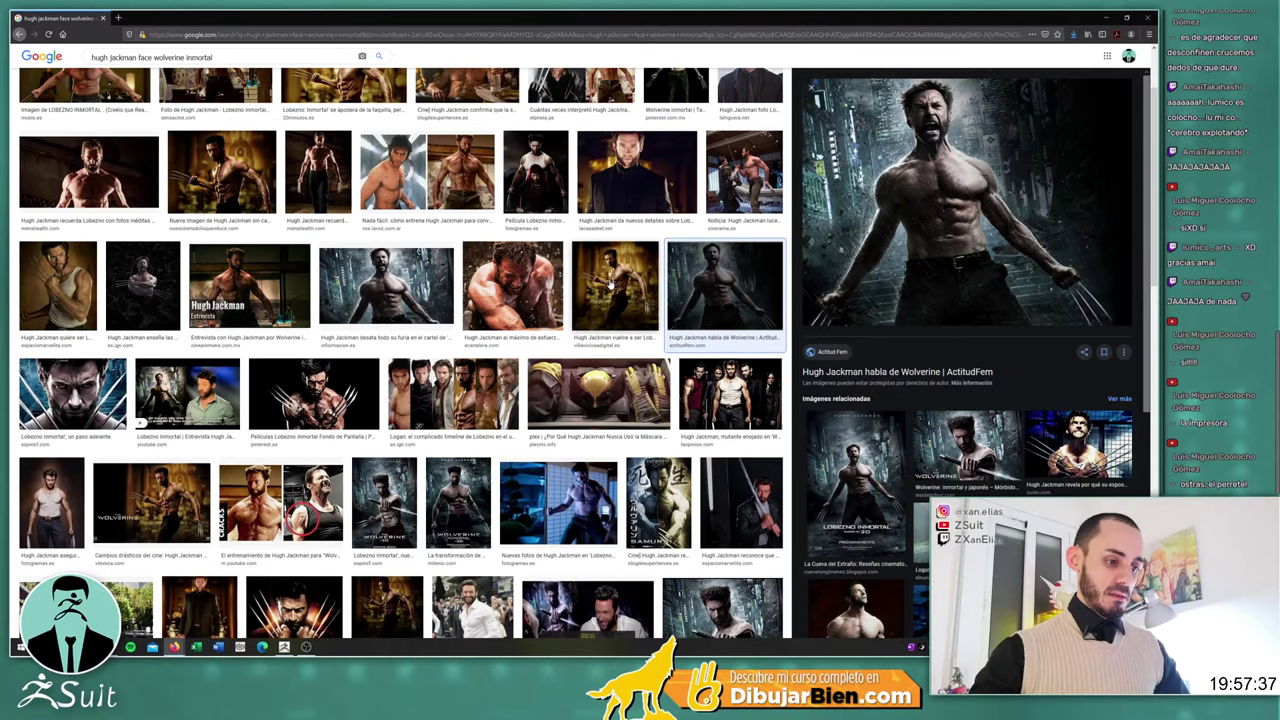
pyautogui.scroll(2, 487, 174)
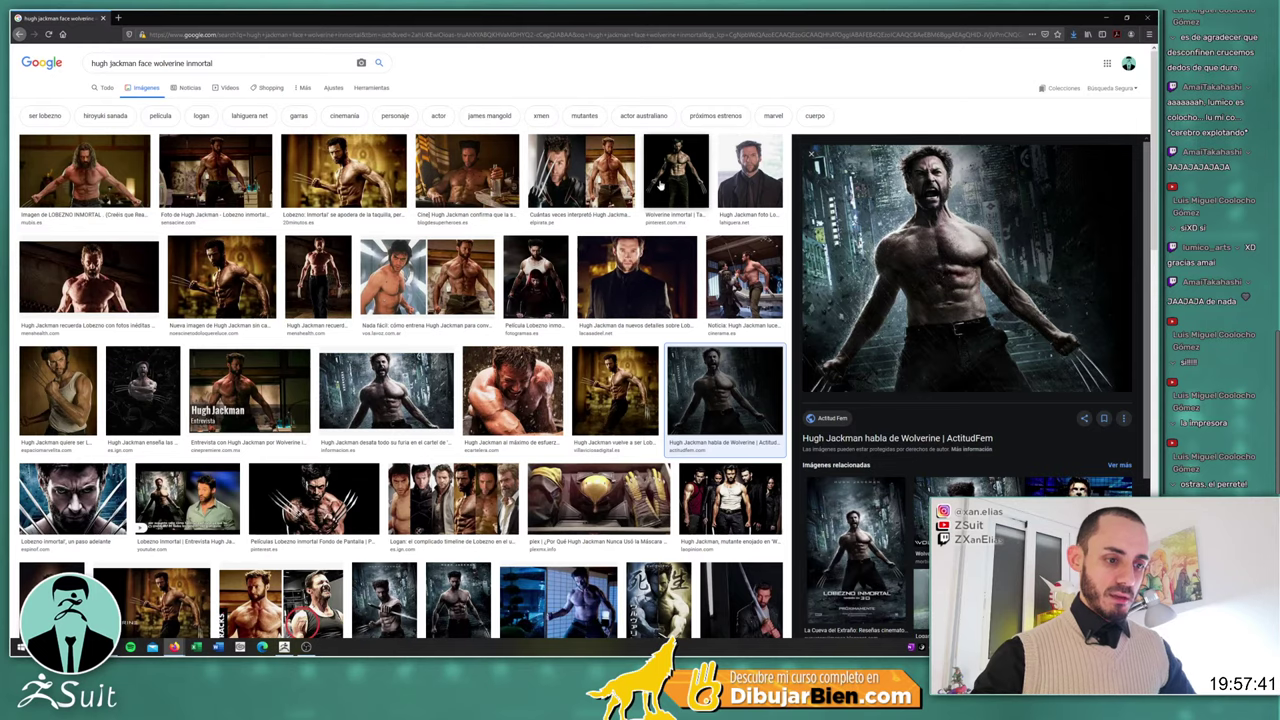
pyautogui.scroll(-1, 665, 190)
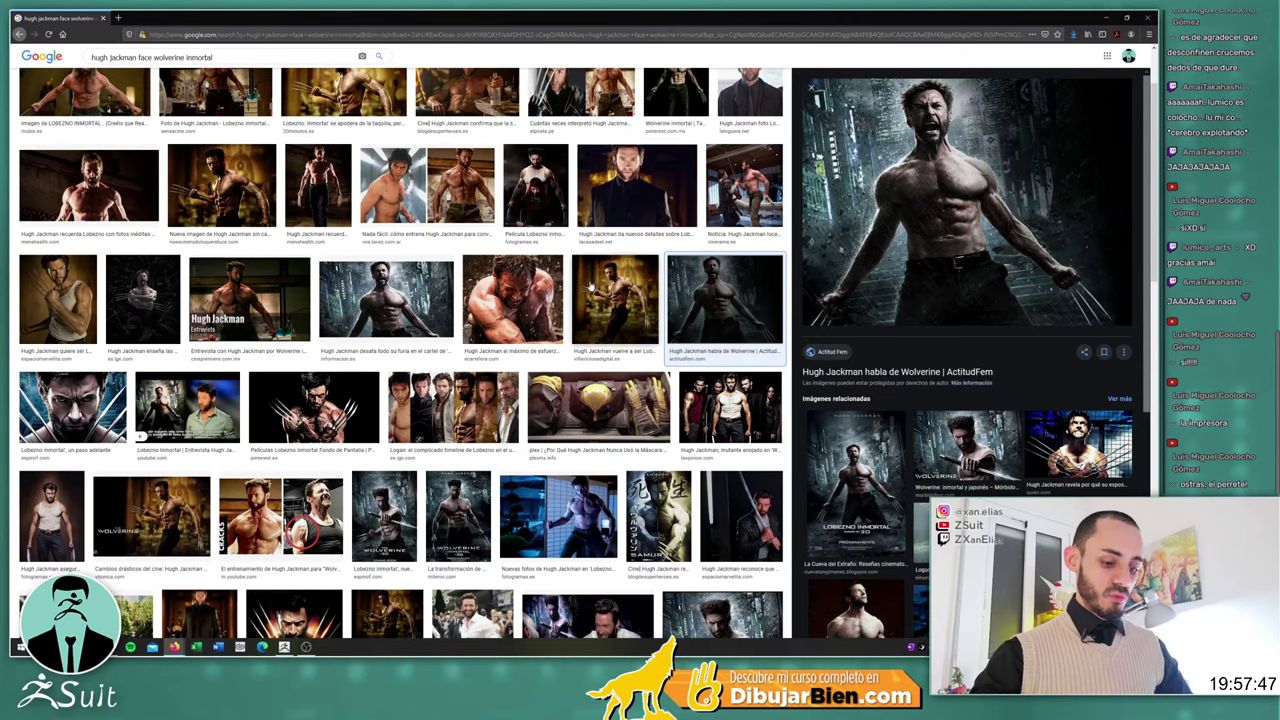
pyautogui.scroll(-1, 590, 287)
pyautogui.click(658, 425)
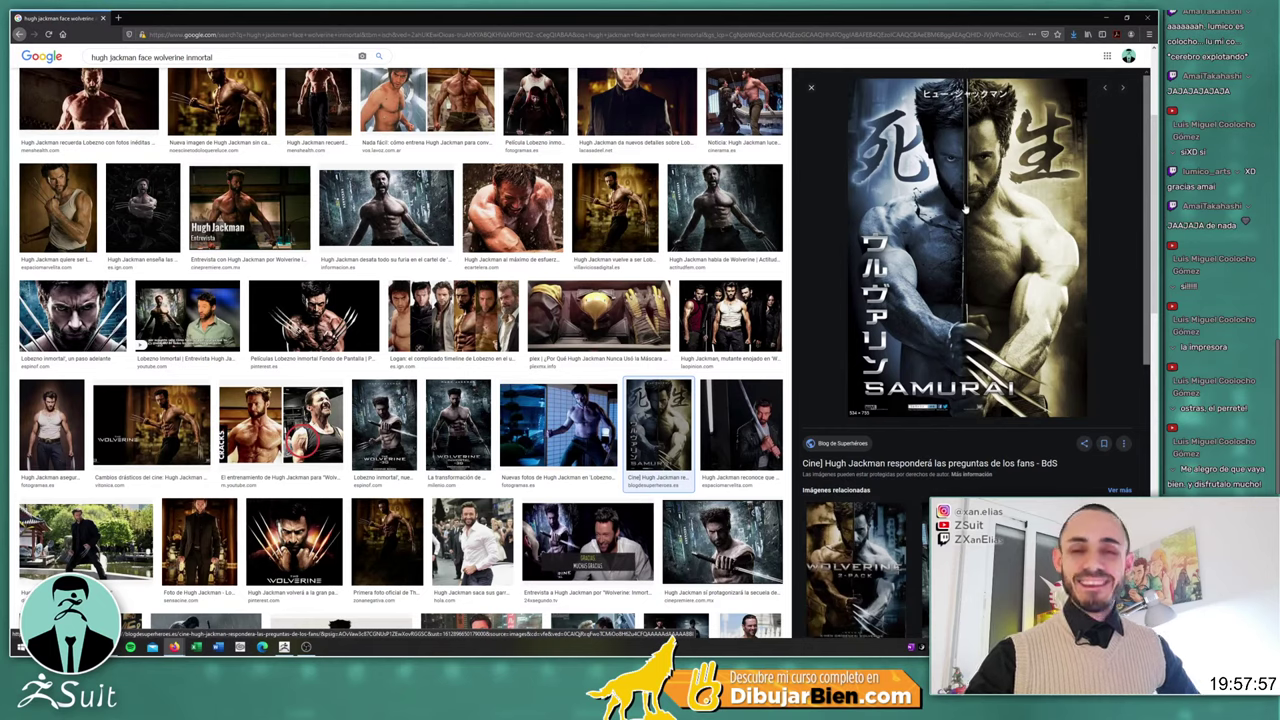
pyautogui.rightClick(965, 208)
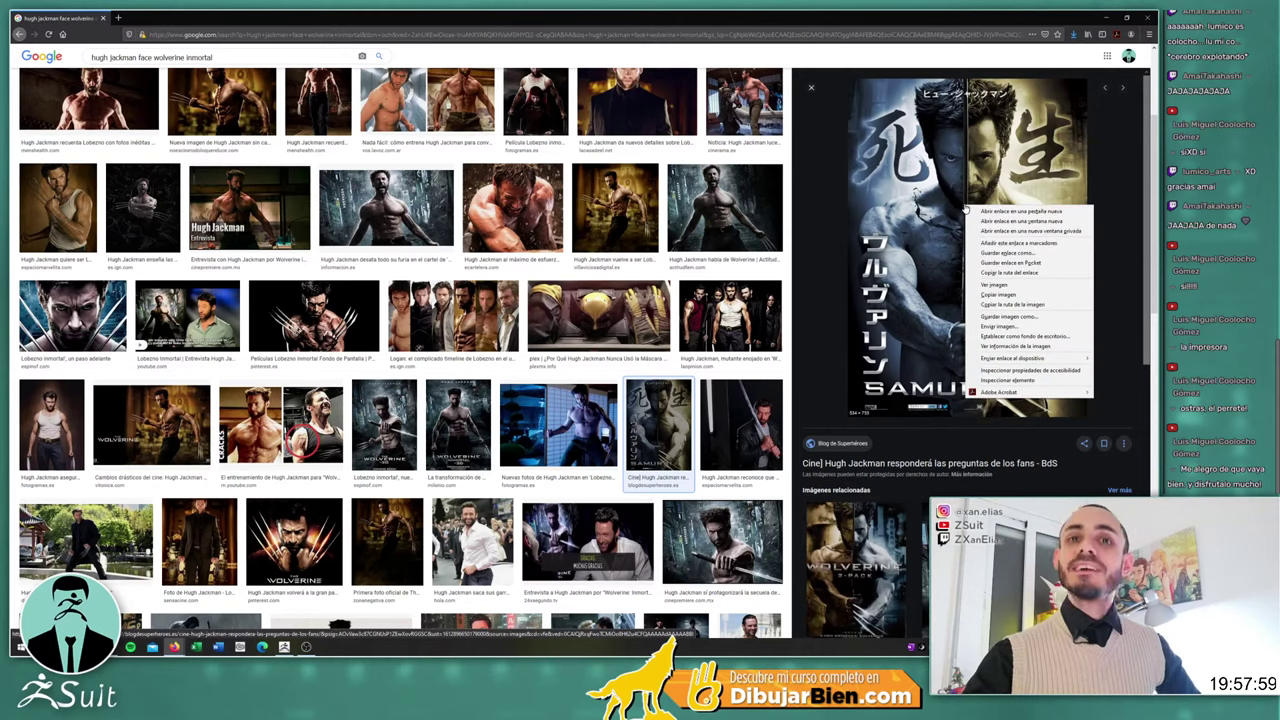
pyautogui.click(1008, 316)
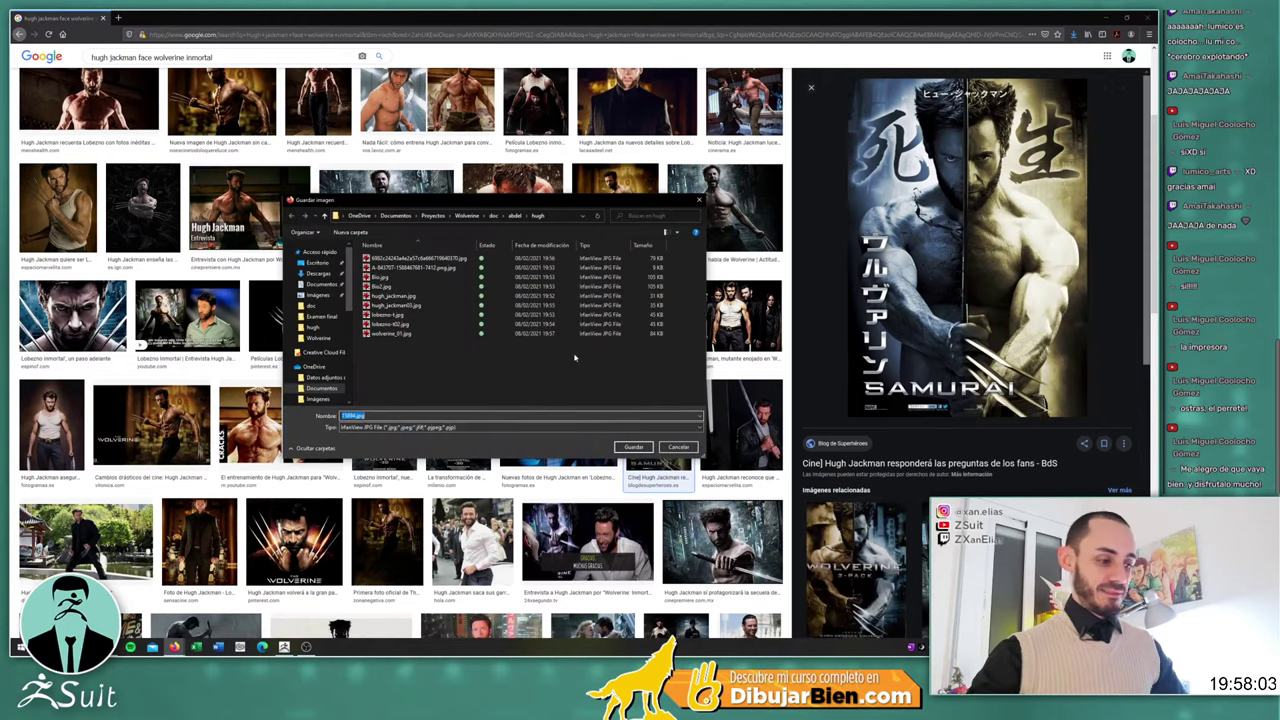
pyautogui.click(634, 447)
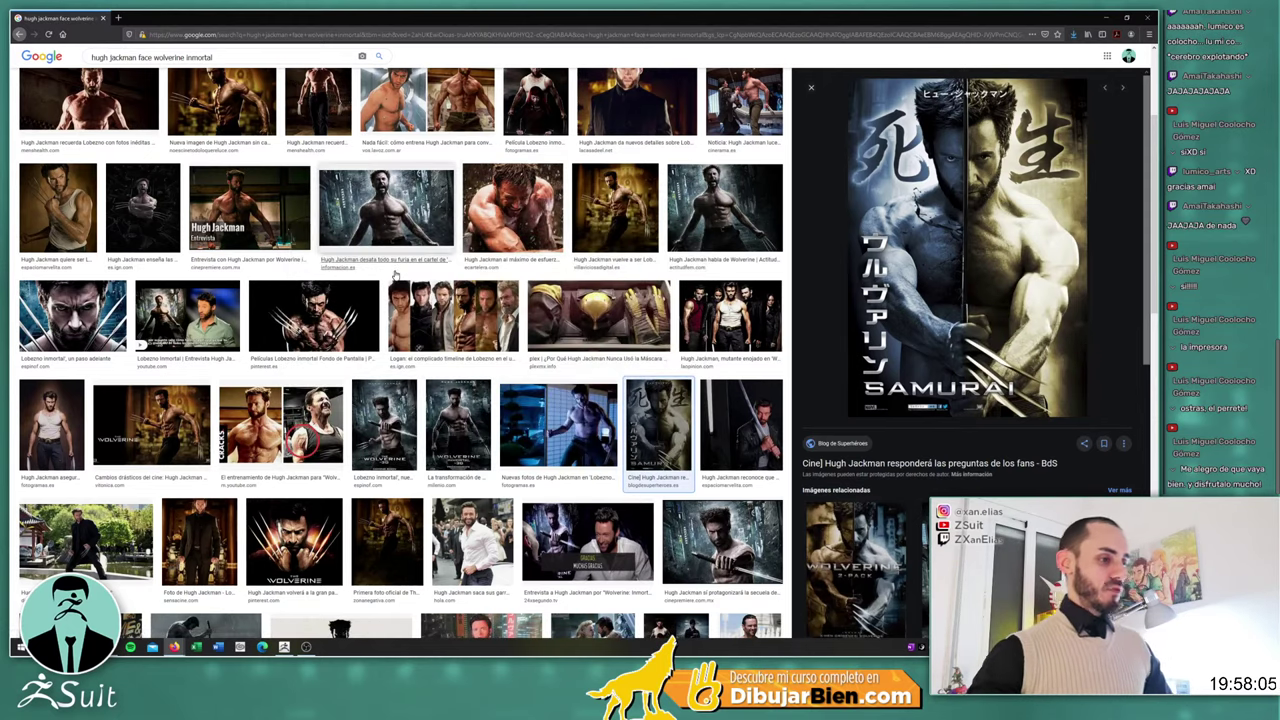
# Change the image search to "hugh jackman face profile"
pyautogui.scroll(3, 396, 275)
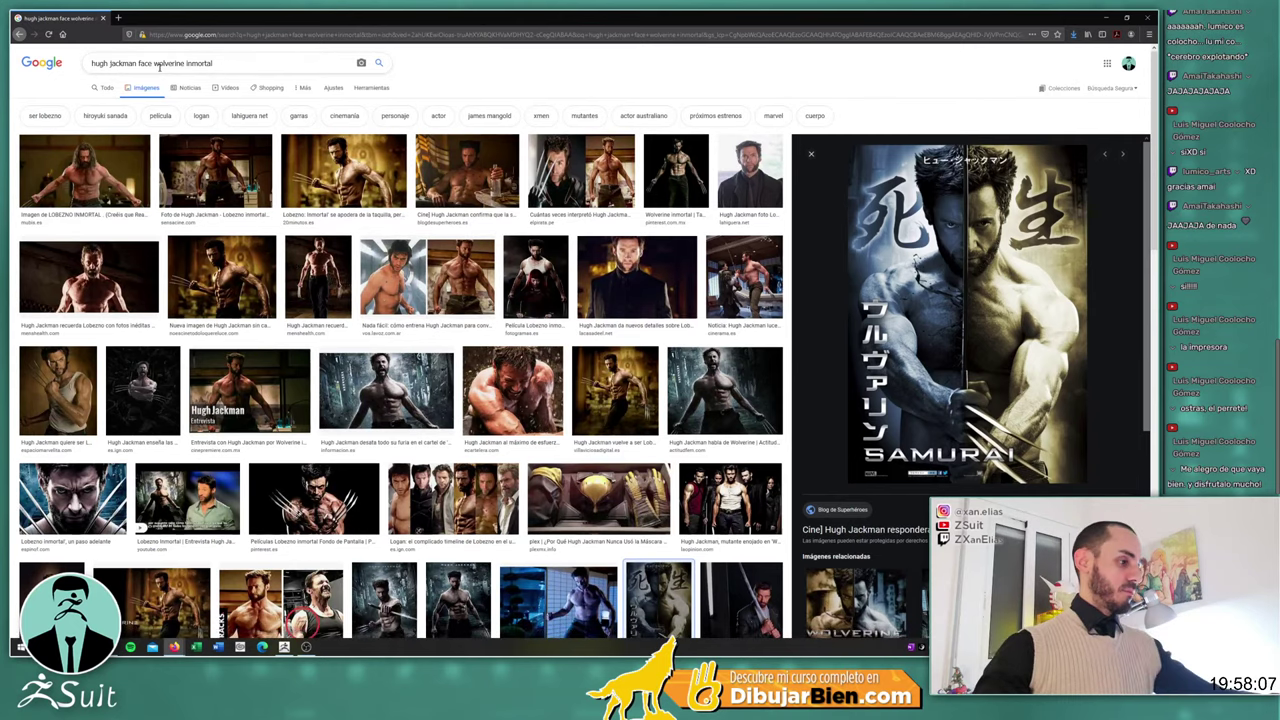
pyautogui.moveTo(154, 63); pyautogui.dragTo(214, 63)
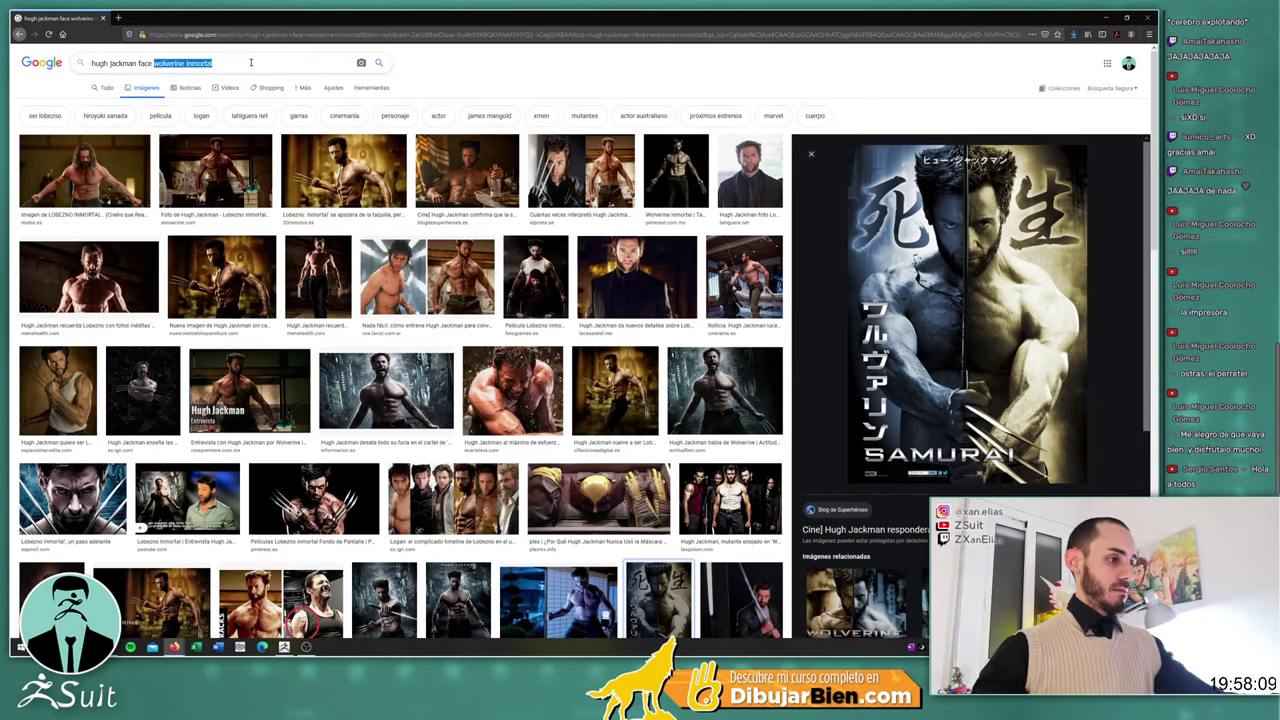
pyautogui.write('profile')
pyautogui.press('Return')
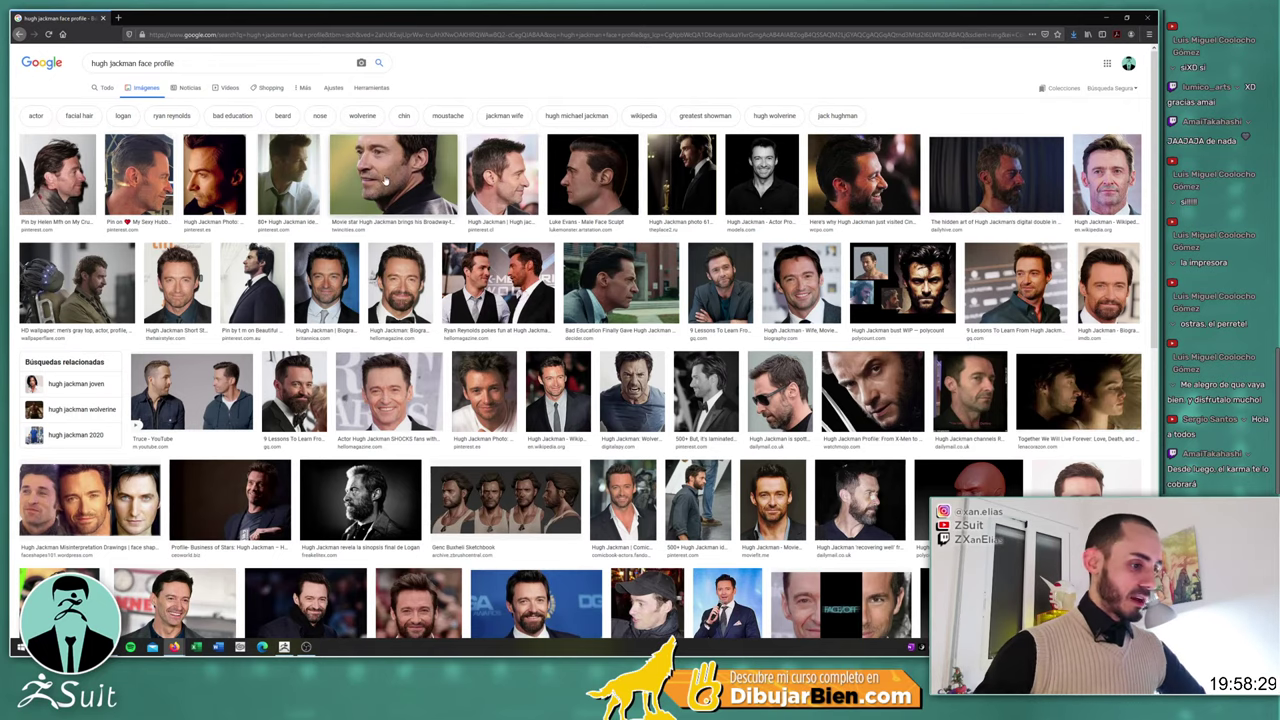
# Preview the Pinterest side-profile results and save the "My Sexy Hubby" close-up profile photo in the hugh folder under its suggested name
pyautogui.click(510, 185)
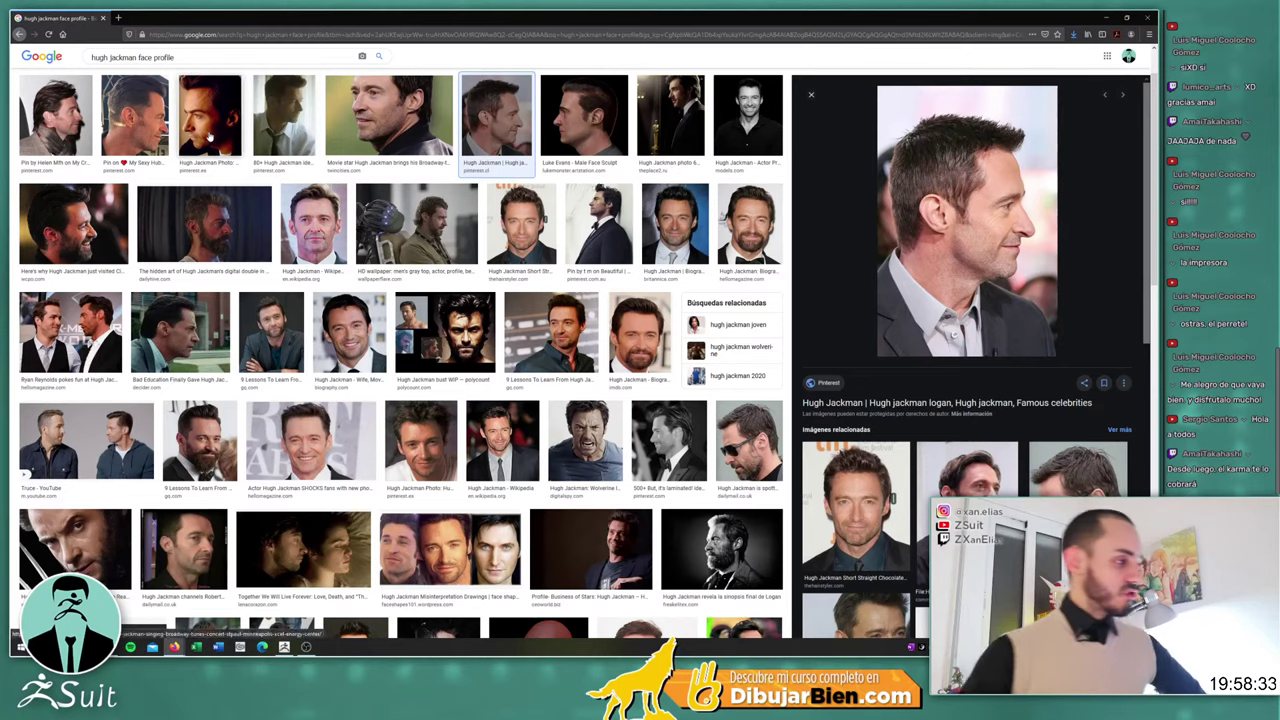
pyautogui.click(150, 120)
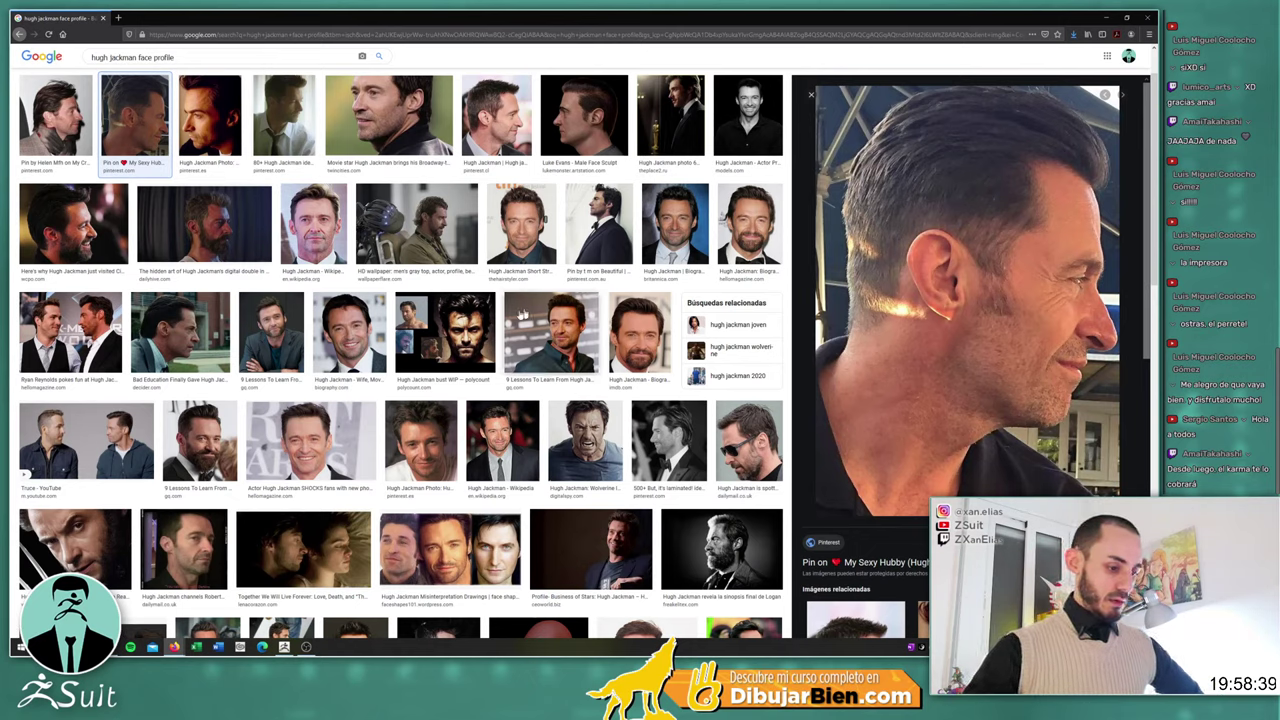
pyautogui.scroll(-2, 370, 327)
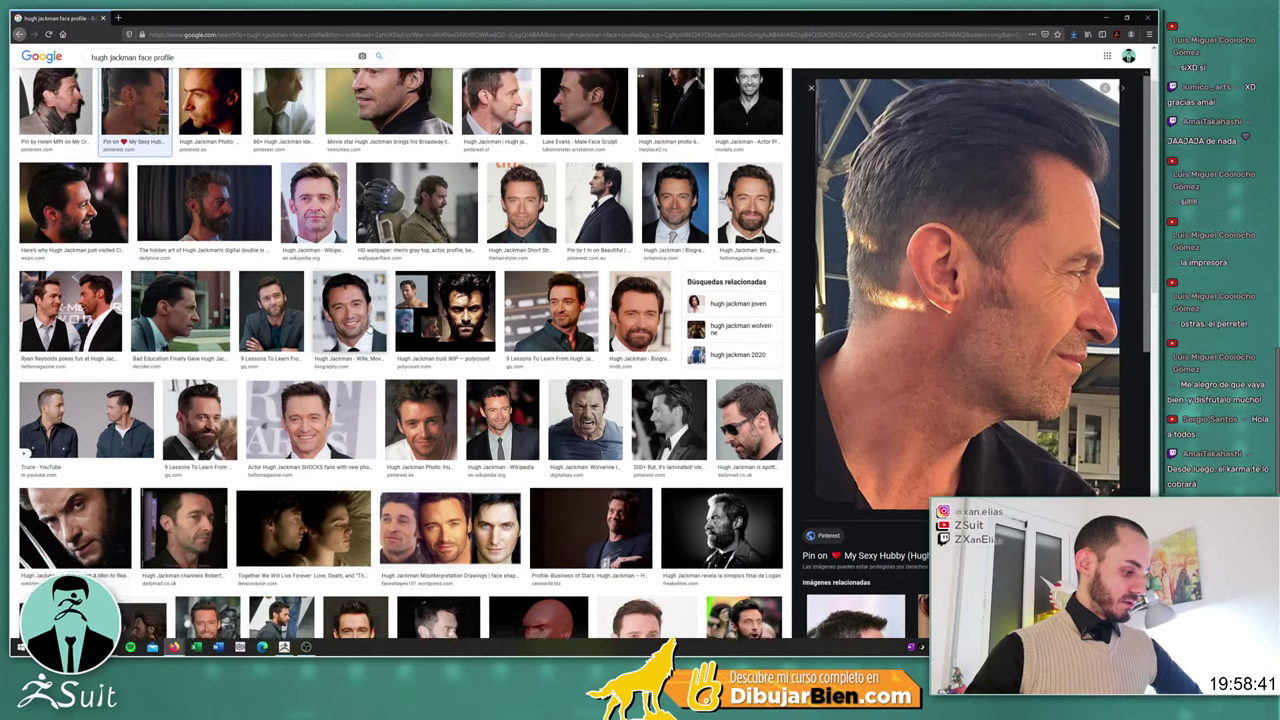
pyautogui.scroll(-2, 368, 328)
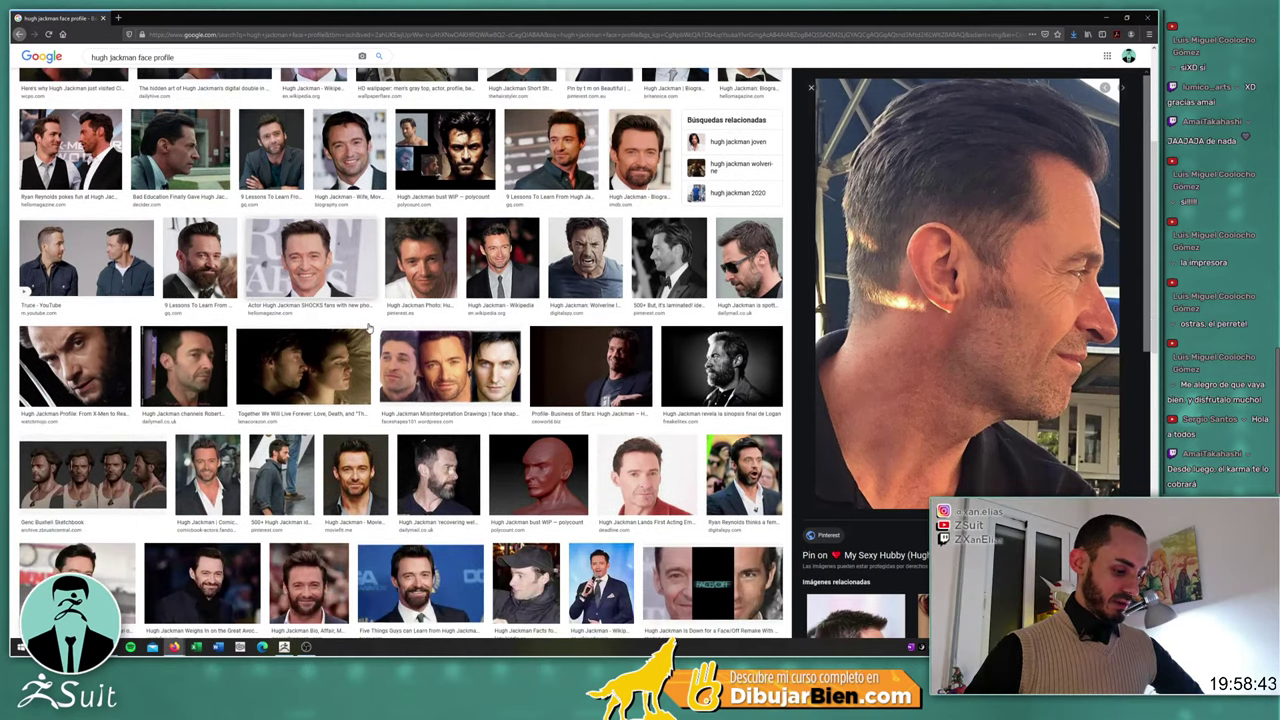
pyautogui.scroll(2, 368, 328)
pyautogui.scroll(-3, 368, 328)
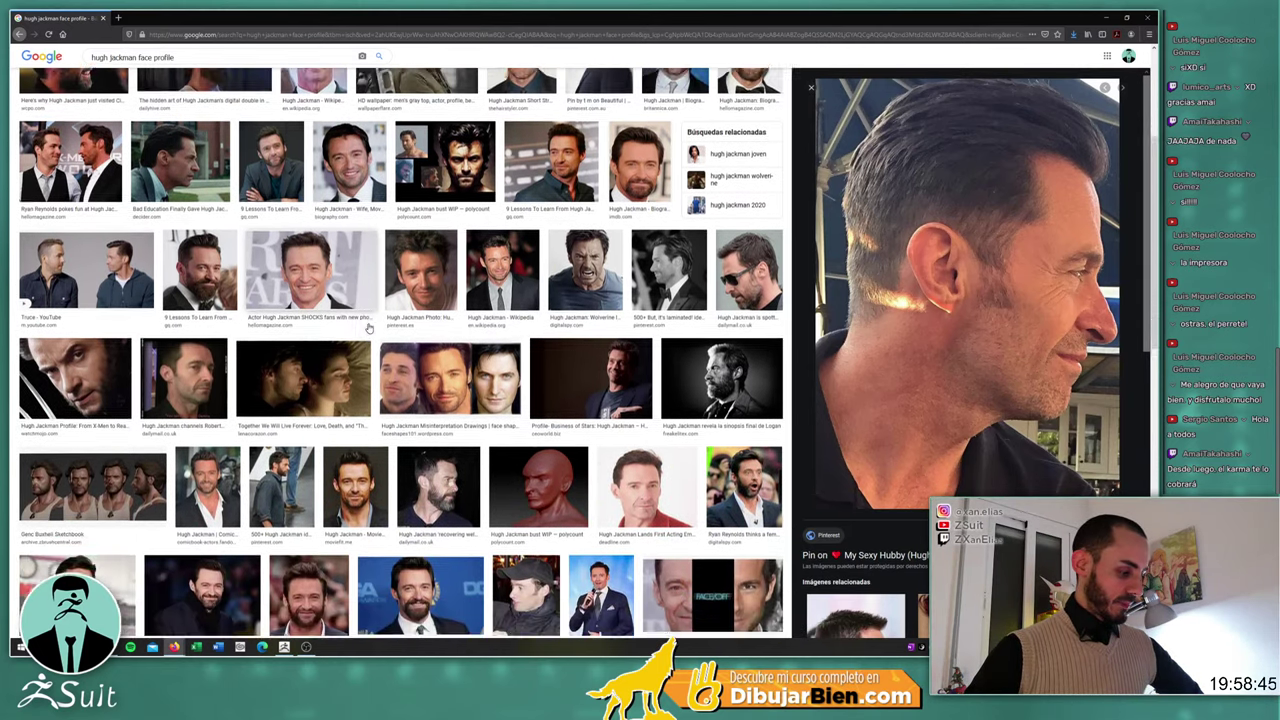
pyautogui.scroll(1, 368, 328)
pyautogui.scroll(5, 370, 328)
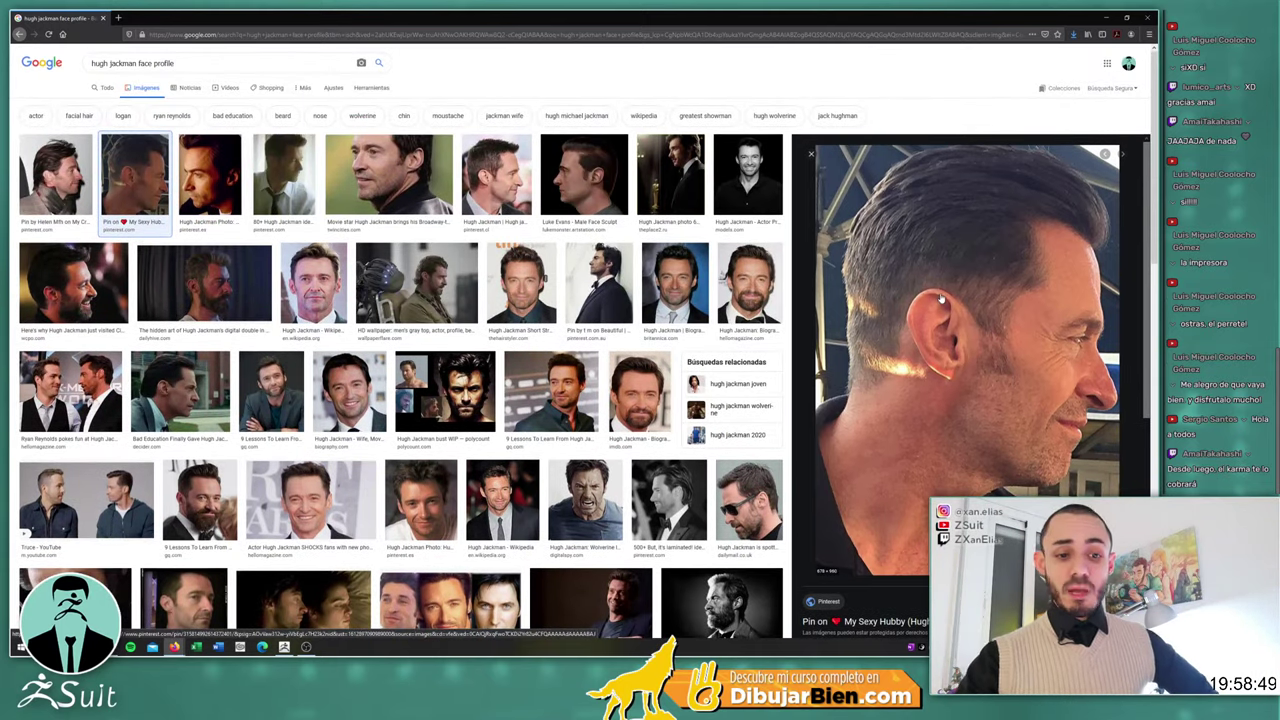
pyautogui.rightClick(941, 298)
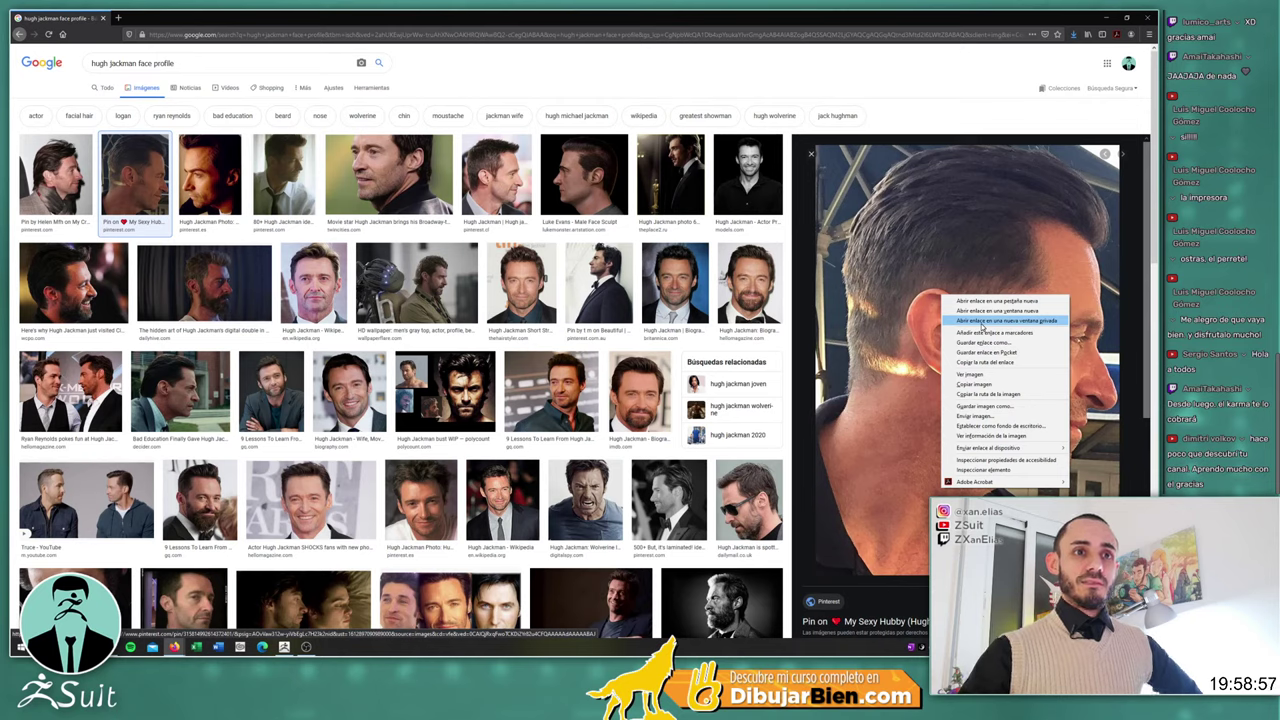
pyautogui.click(981, 407)
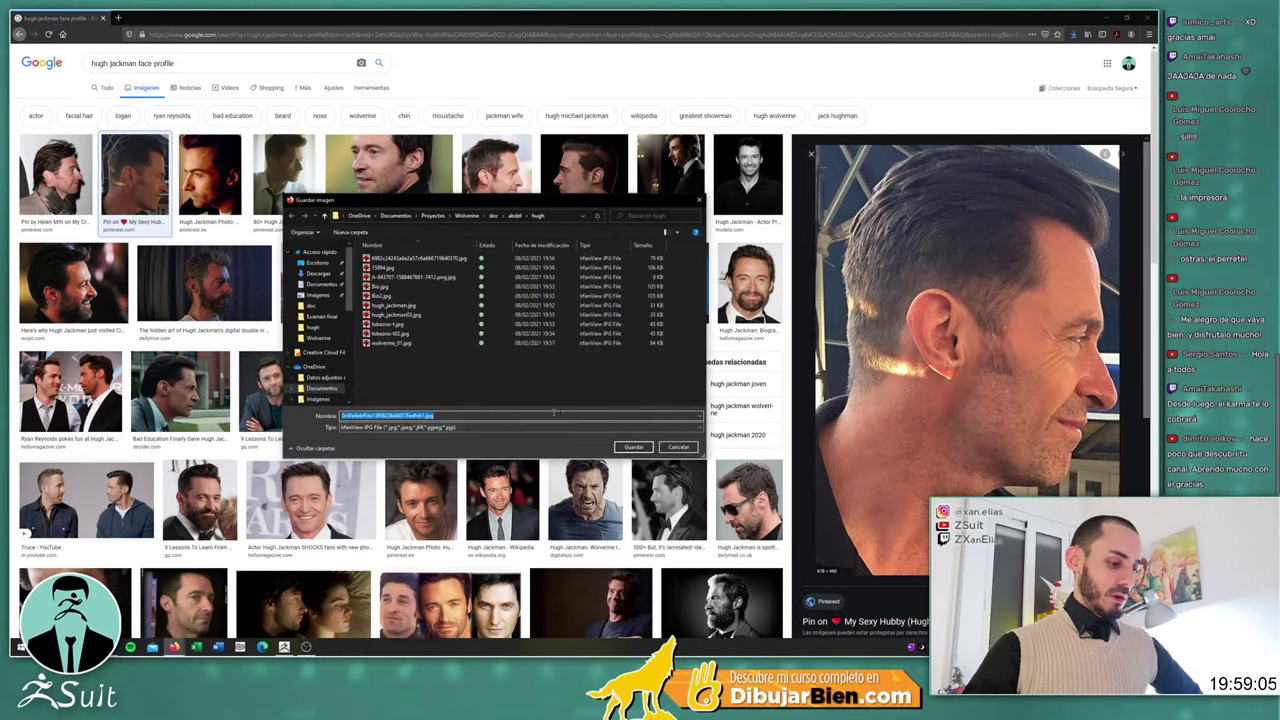
pyautogui.click(645, 446)
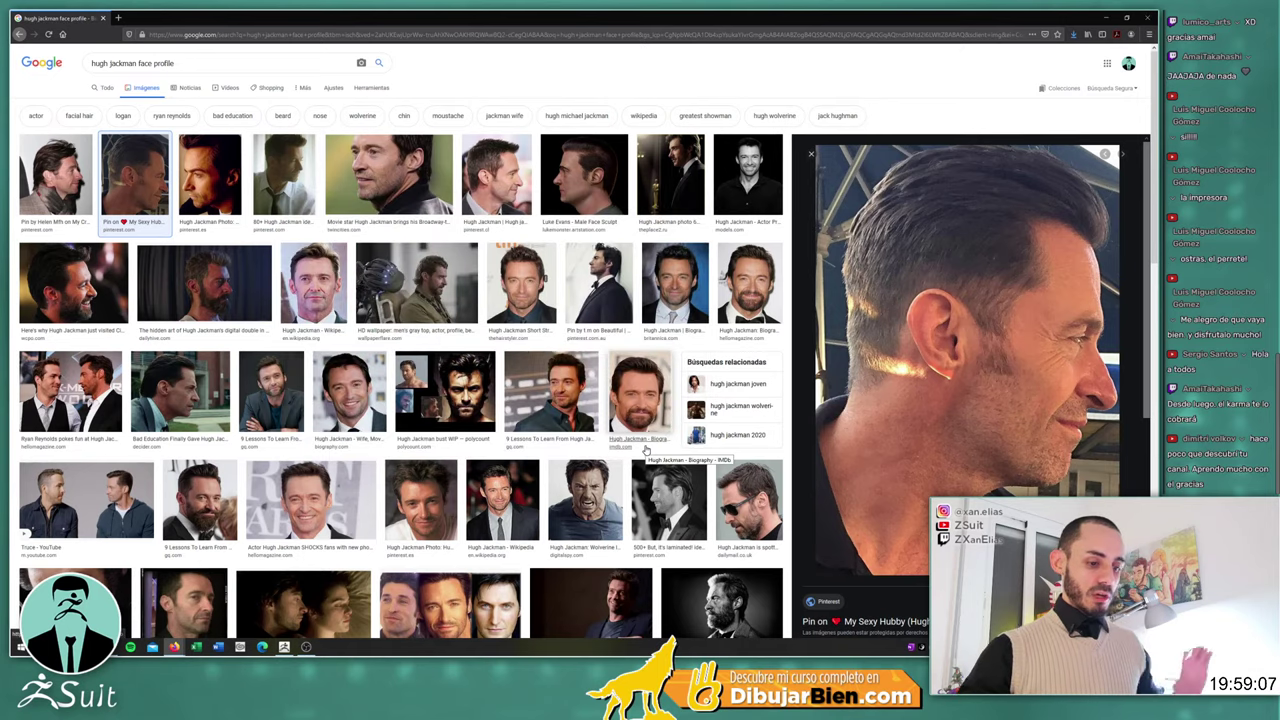
pyautogui.click(1106, 17)
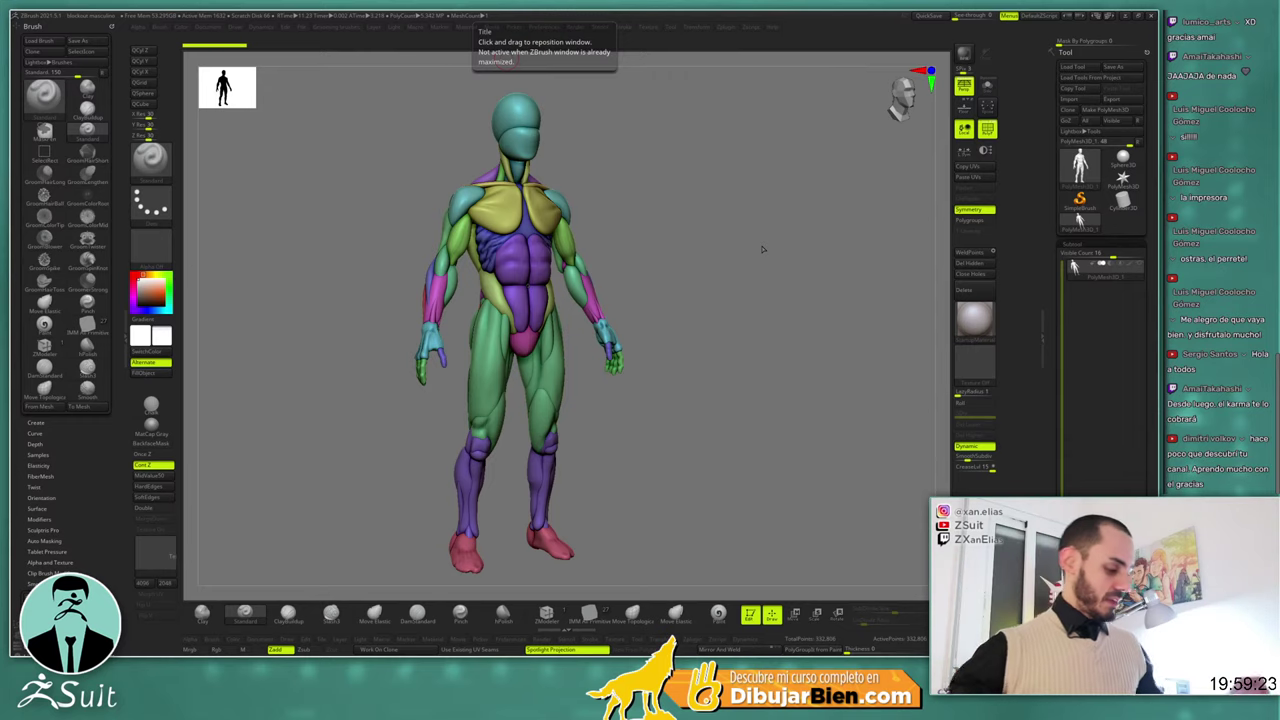
pyautogui.hotkey('alt', 'Tab')
pyautogui.hotkey('alt', 'Tab')
pyautogui.hotkey('alt', 'Tab')
pyautogui.hotkey('alt', 'Tab')
pyautogui.hotkey('alt', 'Tab')
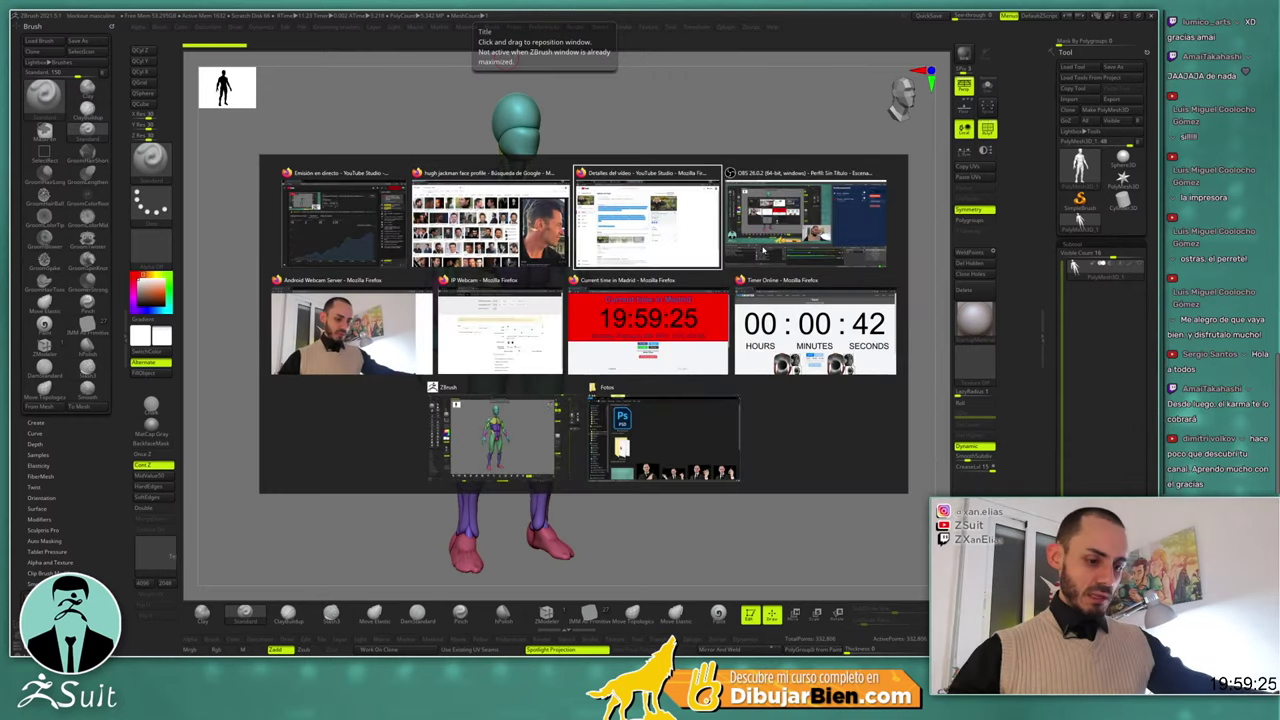
pyautogui.hotkey('alt', 'Tab')
pyautogui.hotkey('alt', 'Tab')
pyautogui.hotkey('alt', 'Tab')
pyautogui.hotkey('alt', 'Tab')
pyautogui.hotkey('alt', 'Tab')
pyautogui.hotkey('alt', 'Tab')
pyautogui.hotkey('alt', 'Tab')
pyautogui.hotkey('alt', 'Tab')
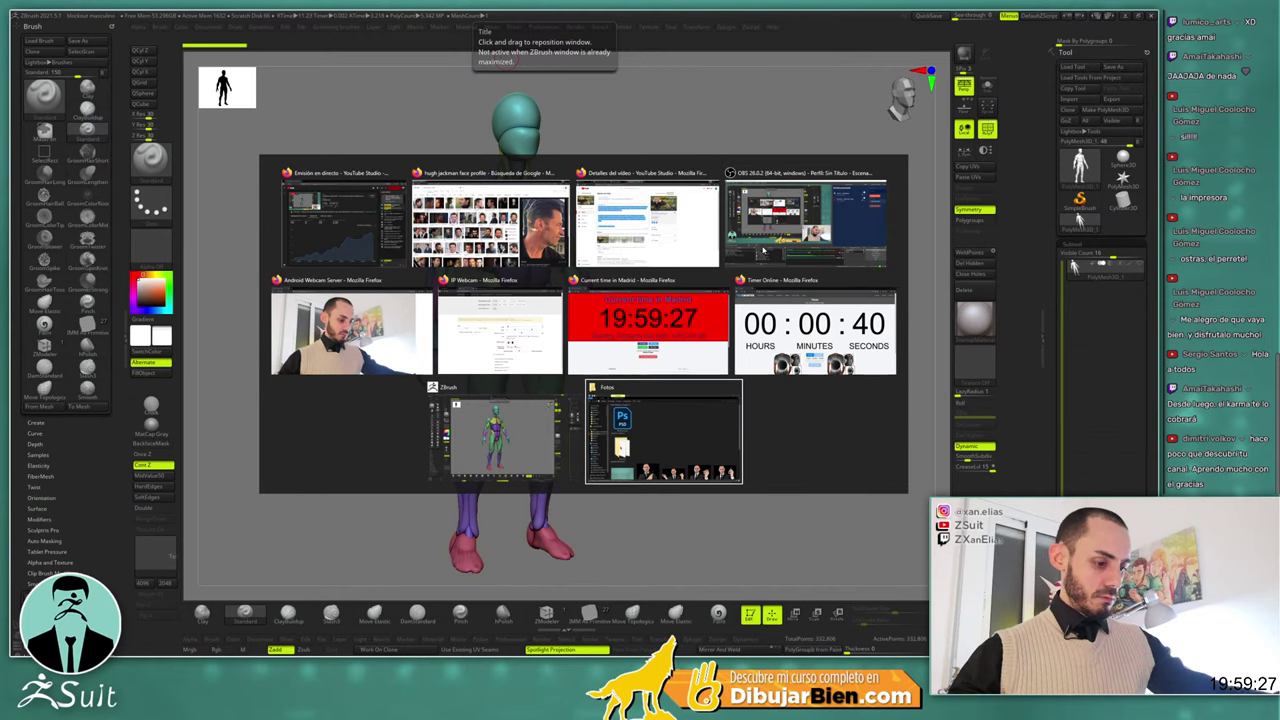
pyautogui.hotkey('alt', 'Tab')
pyautogui.hotkey('alt', 'Tab')
pyautogui.hotkey('alt', 'Tab')
pyautogui.hotkey('alt', 'Tab')
pyautogui.hotkey('alt', 'Tab')
pyautogui.hotkey('alt', 'Tab')
pyautogui.hotkey('alt', 'Tab')
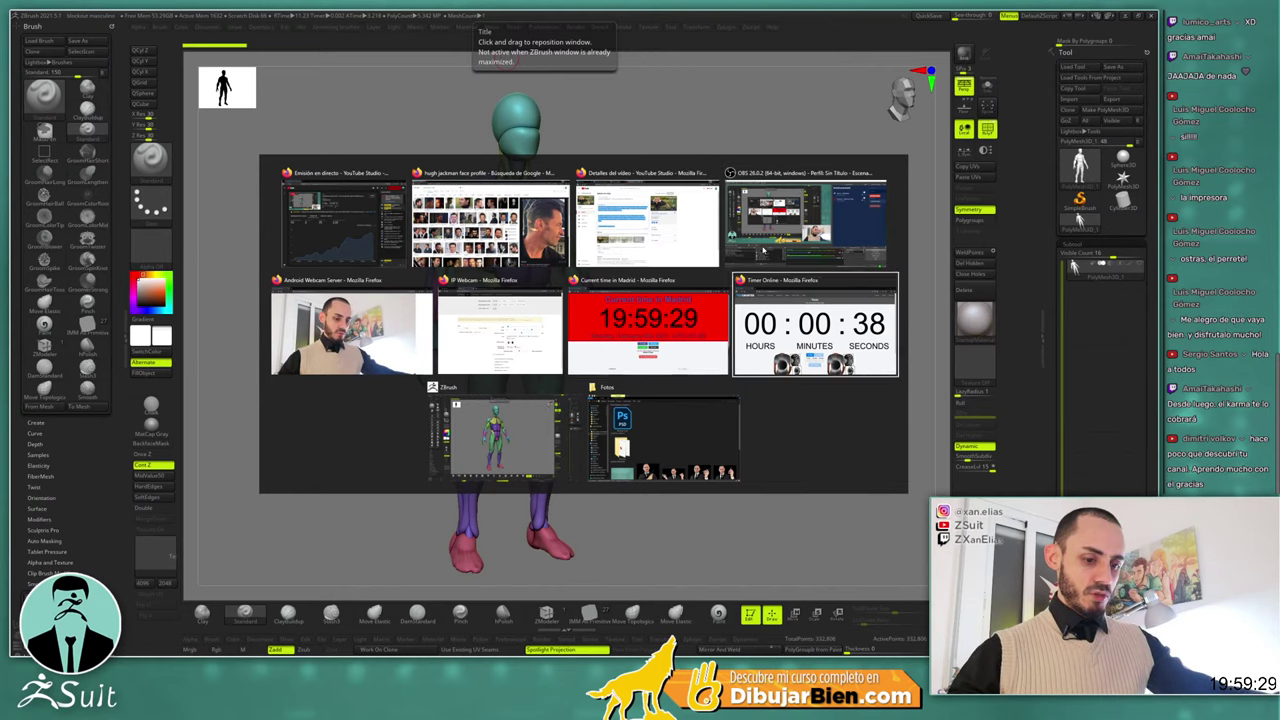
# Launch Adobe Photoshop 2021
pyautogui.press('super')
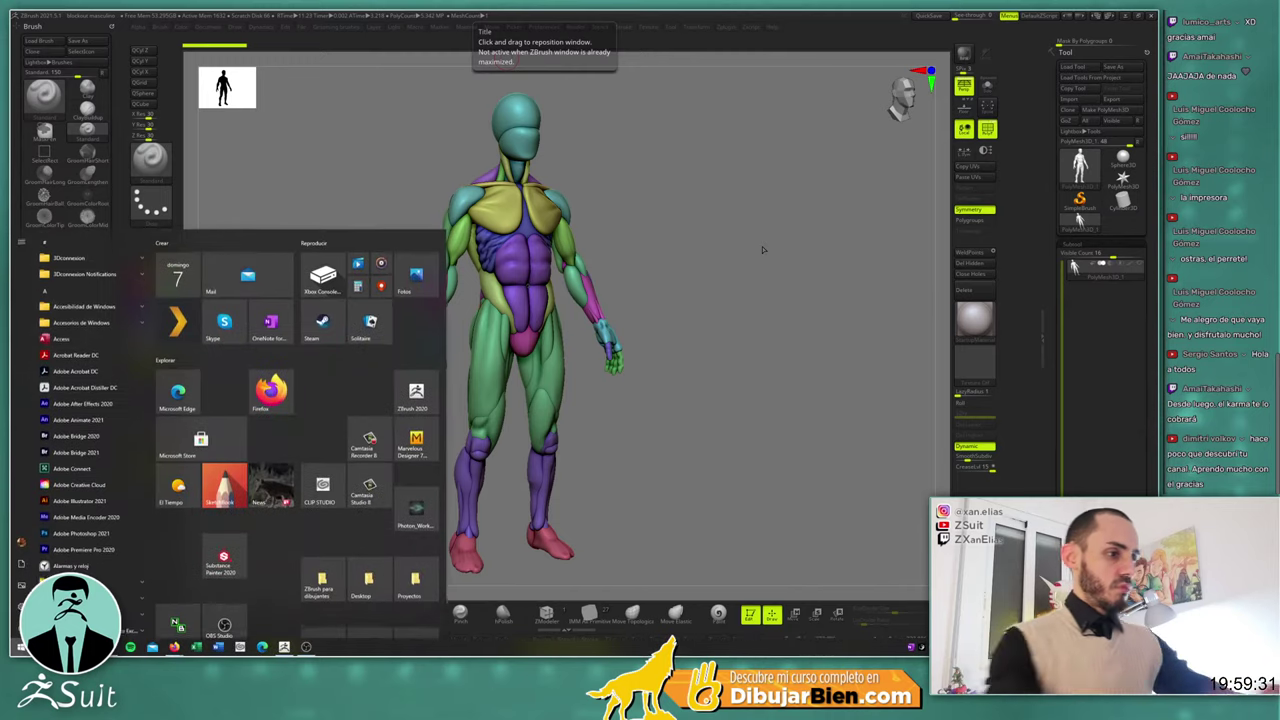
pyautogui.write('photosho')
pyautogui.press('Escape')
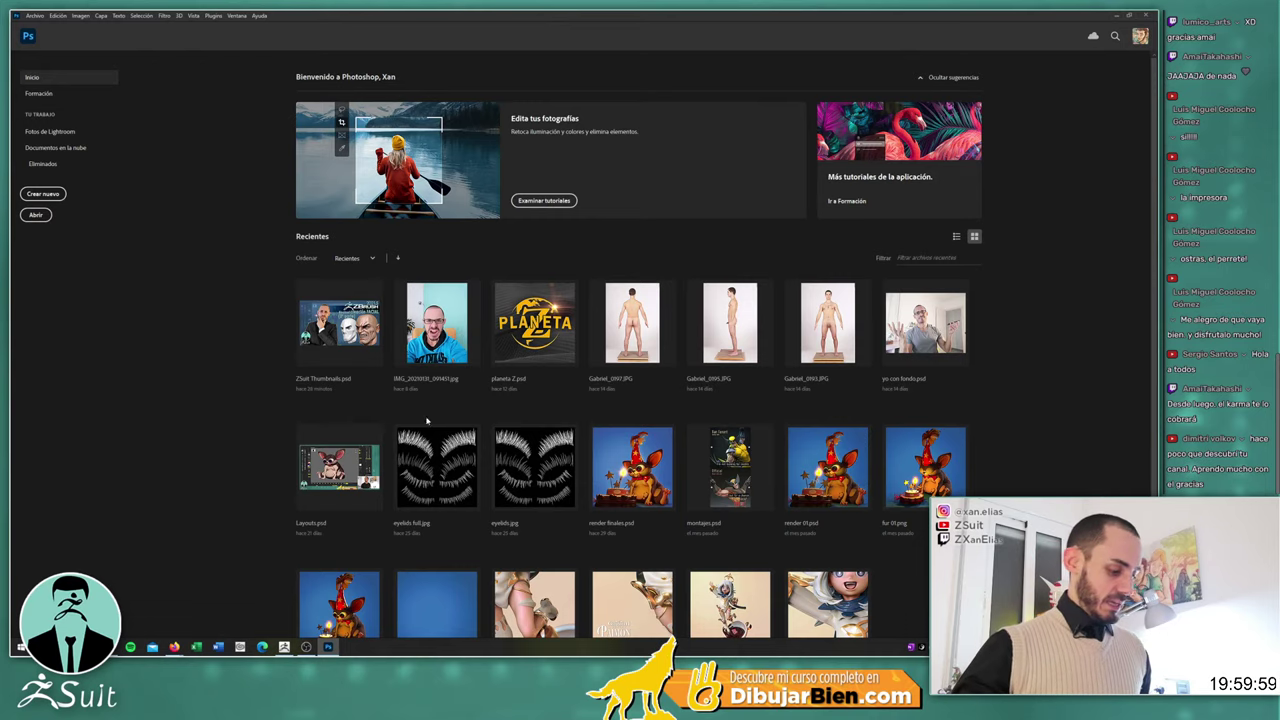
# Switch to the File Explorer window and open the hugh folder
pyautogui.hotkey('alt', 'Tab')
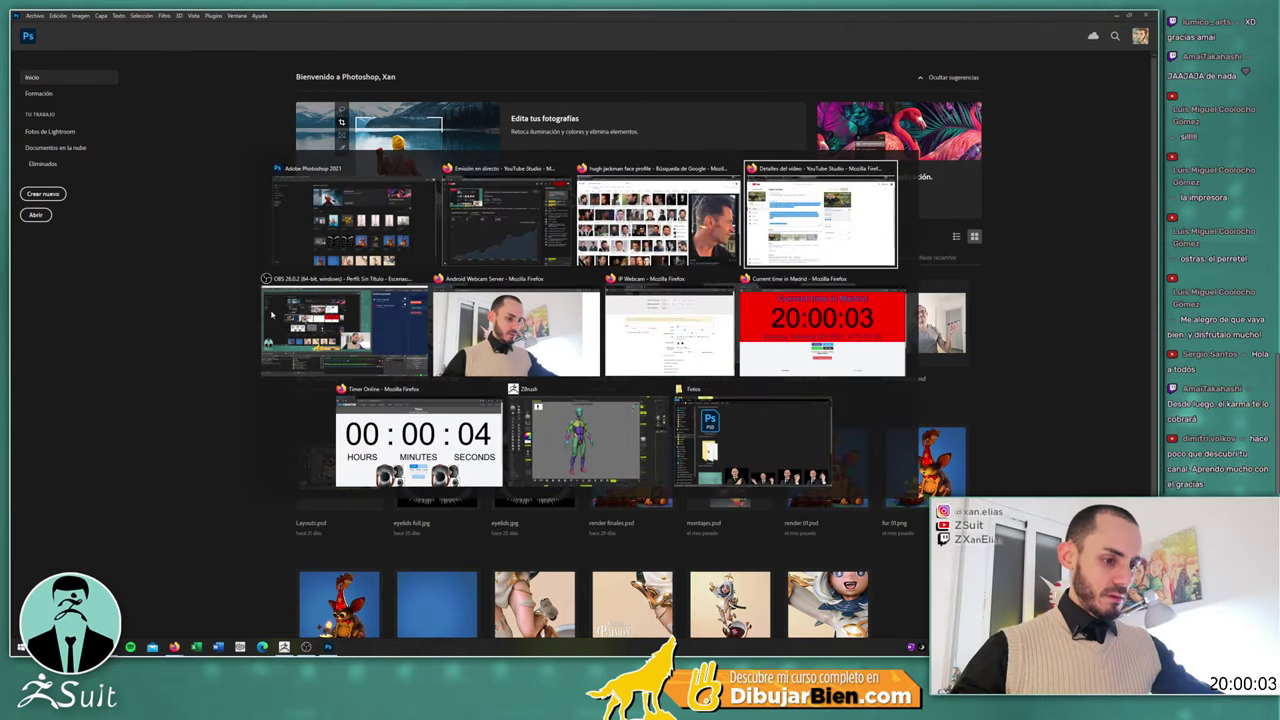
pyautogui.hotkey('alt', 'Tab')
pyautogui.hotkey('alt', 'Tab')
pyautogui.hotkey('alt', 'Tab')
pyautogui.hotkey('alt', 'Tab')
pyautogui.hotkey('alt', 'Tab')
pyautogui.hotkey('alt', 'Tab')
pyautogui.hotkey('alt', 'Tab')
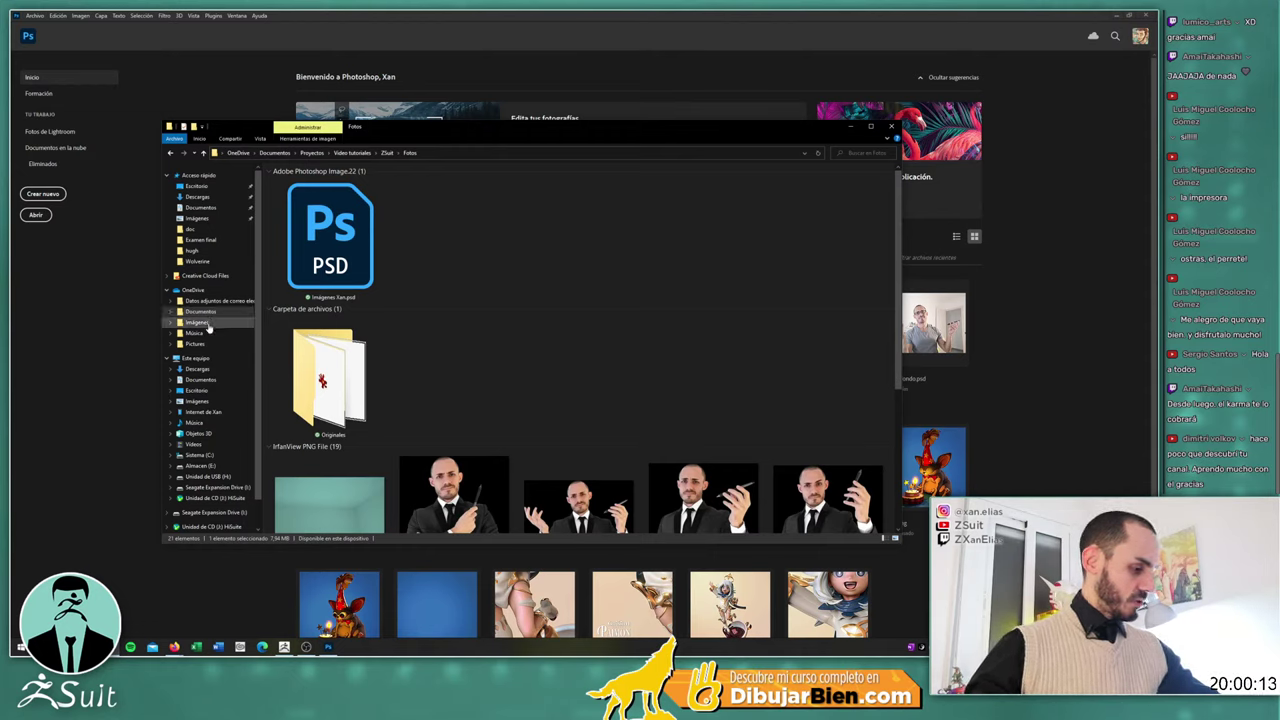
pyautogui.click(197, 261)
pyautogui.click(193, 250)
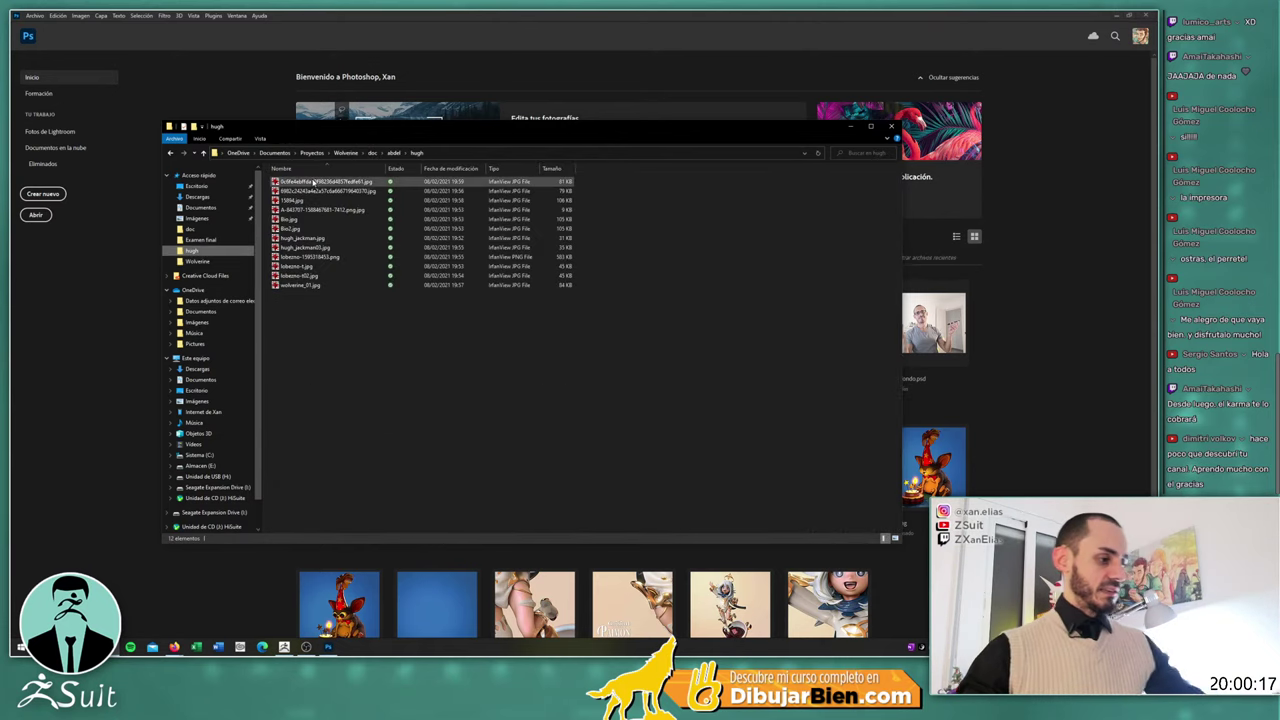
# Display the hugh folder's files as large icons and open the front-facing shirtless Wolverine photo in Photoshop
pyautogui.click(260, 138)
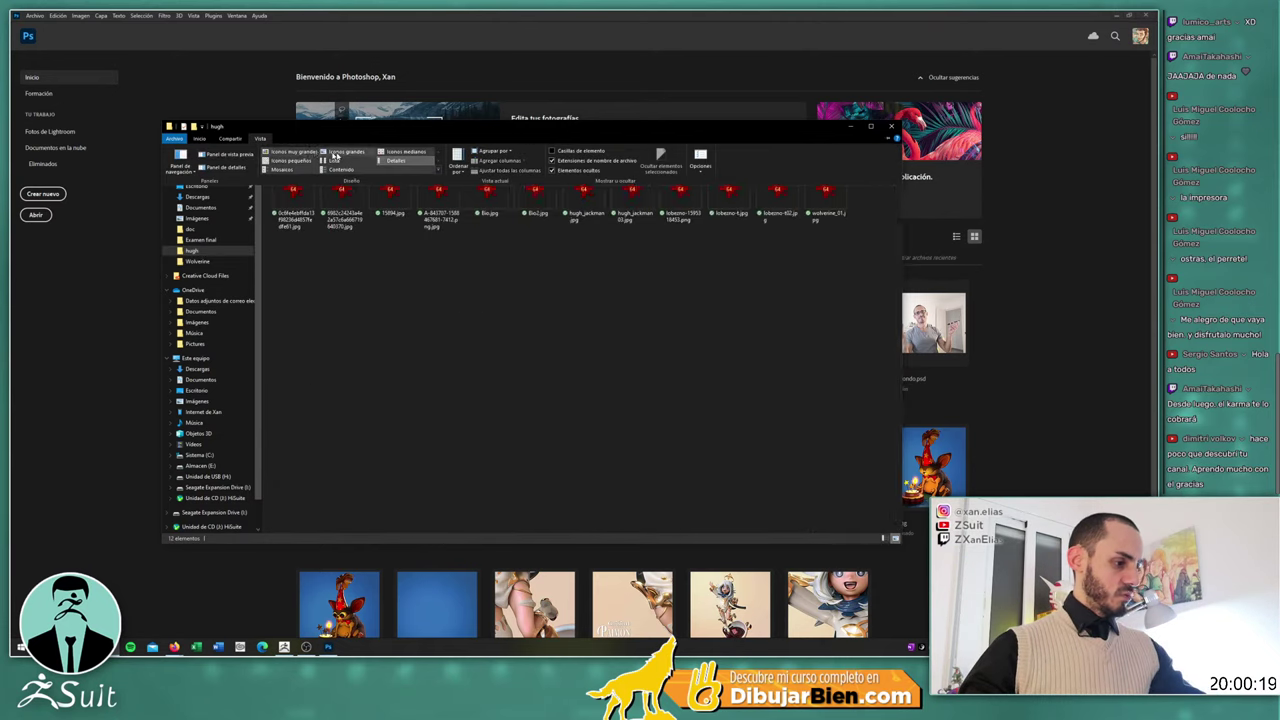
pyautogui.click(336, 153)
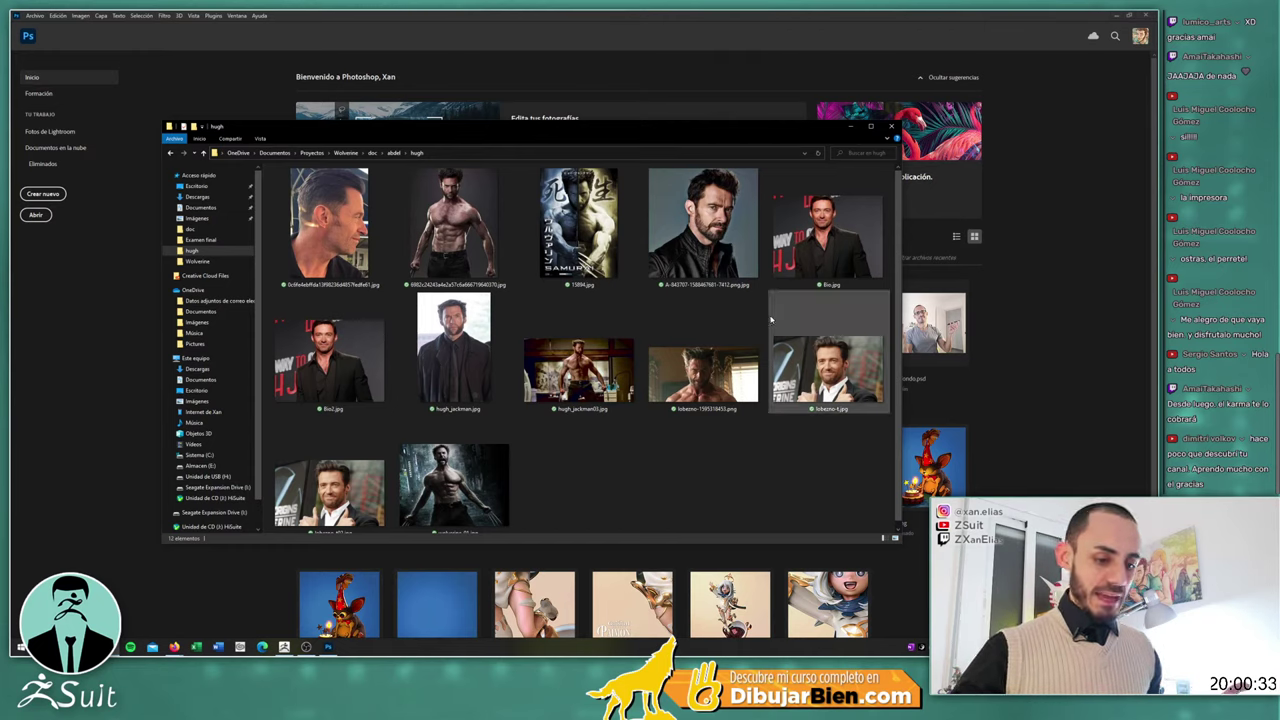
pyautogui.click(456, 215)
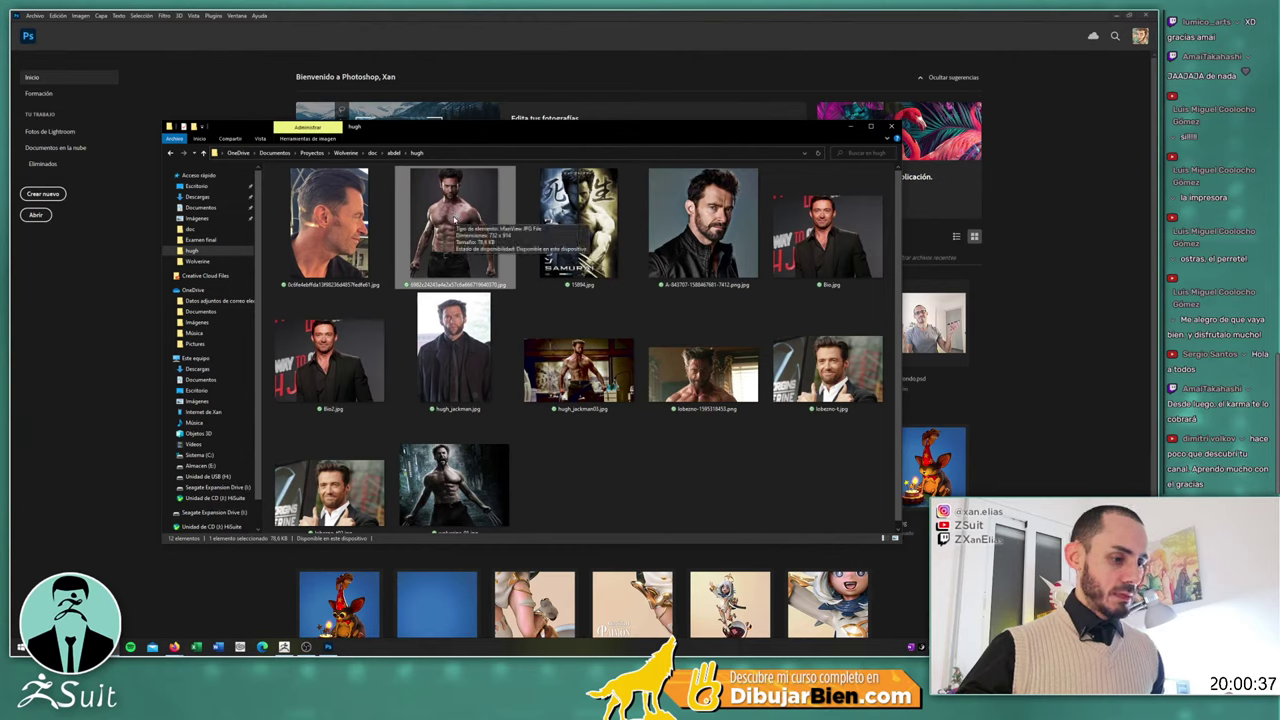
pyautogui.moveTo(453, 215); pyautogui.dragTo(966, 404)
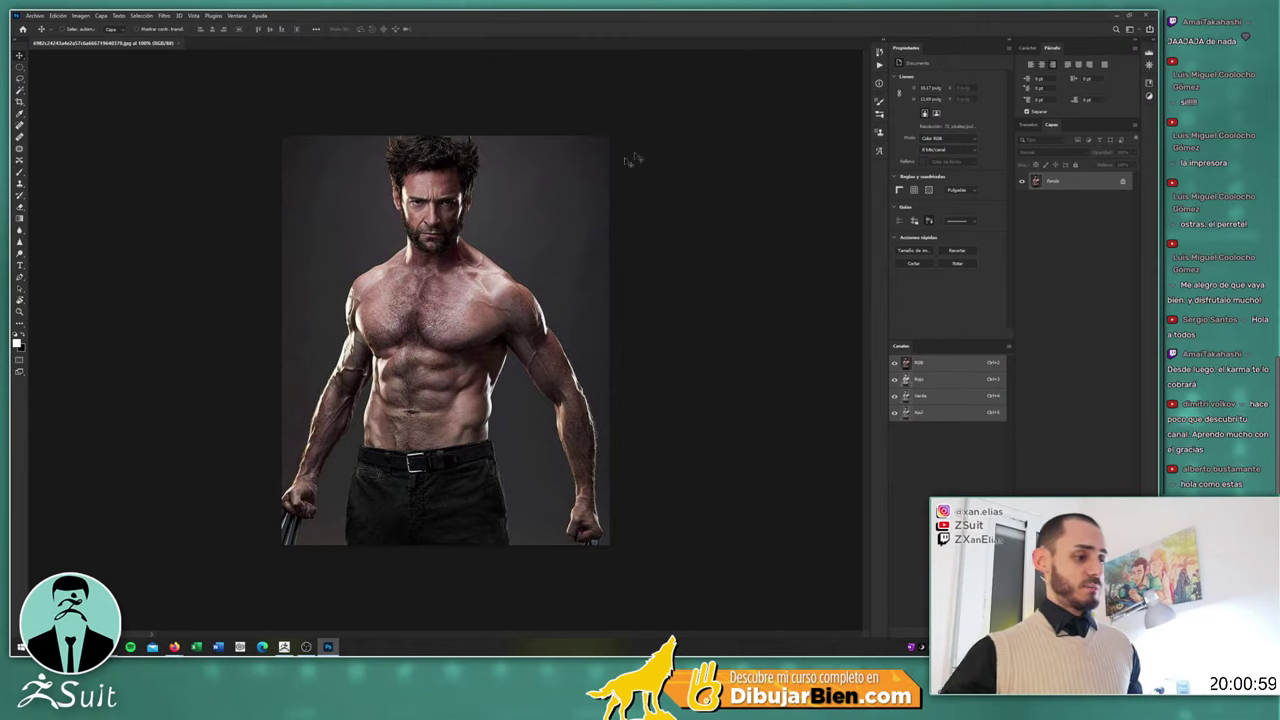
# Select a square around the head and upper shoulders with the Rectangular Marquee and crop the photo to it
pyautogui.press('m')
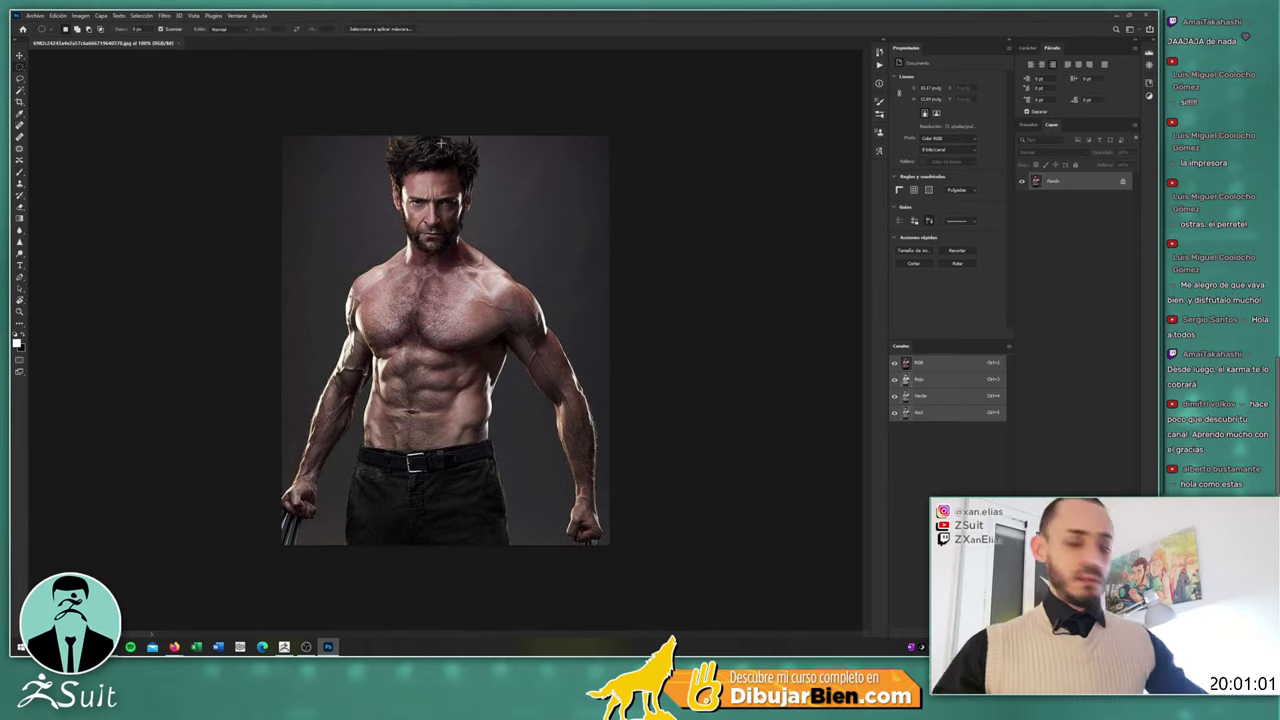
pyautogui.moveTo(350, 126); pyautogui.dragTo(485, 218)
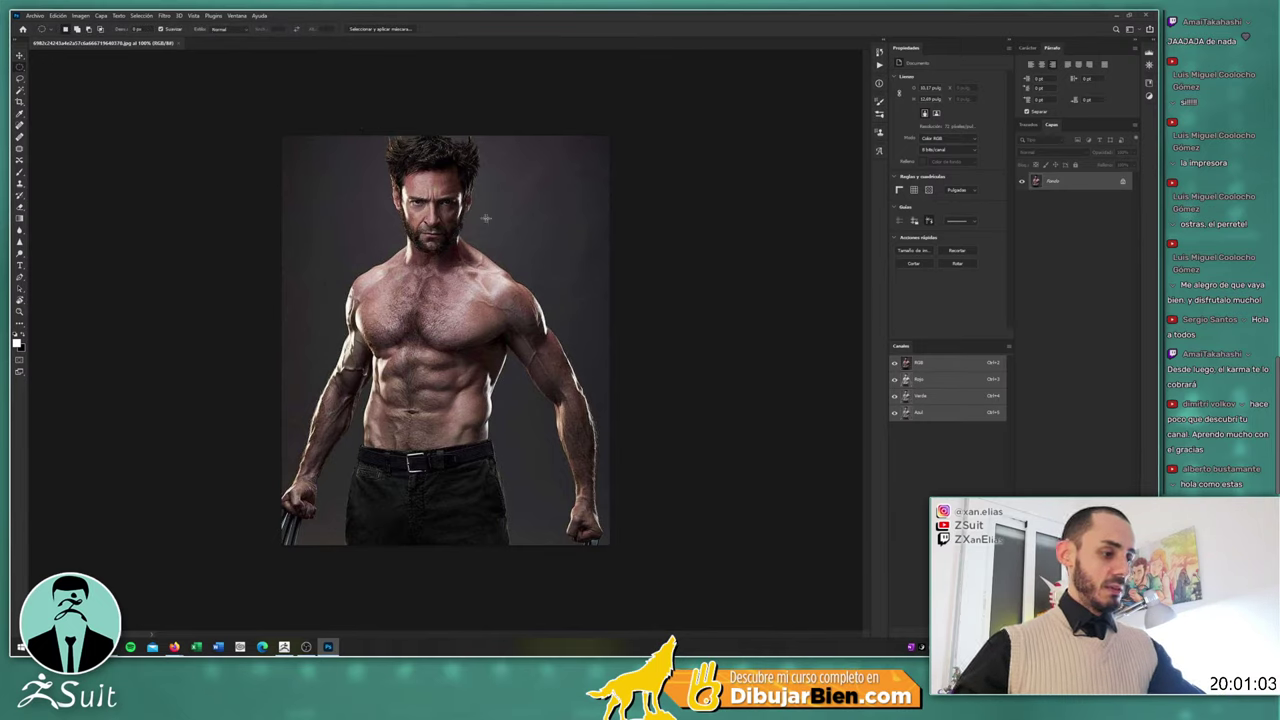
pyautogui.rightClick(22, 68)
pyautogui.click(44, 68)
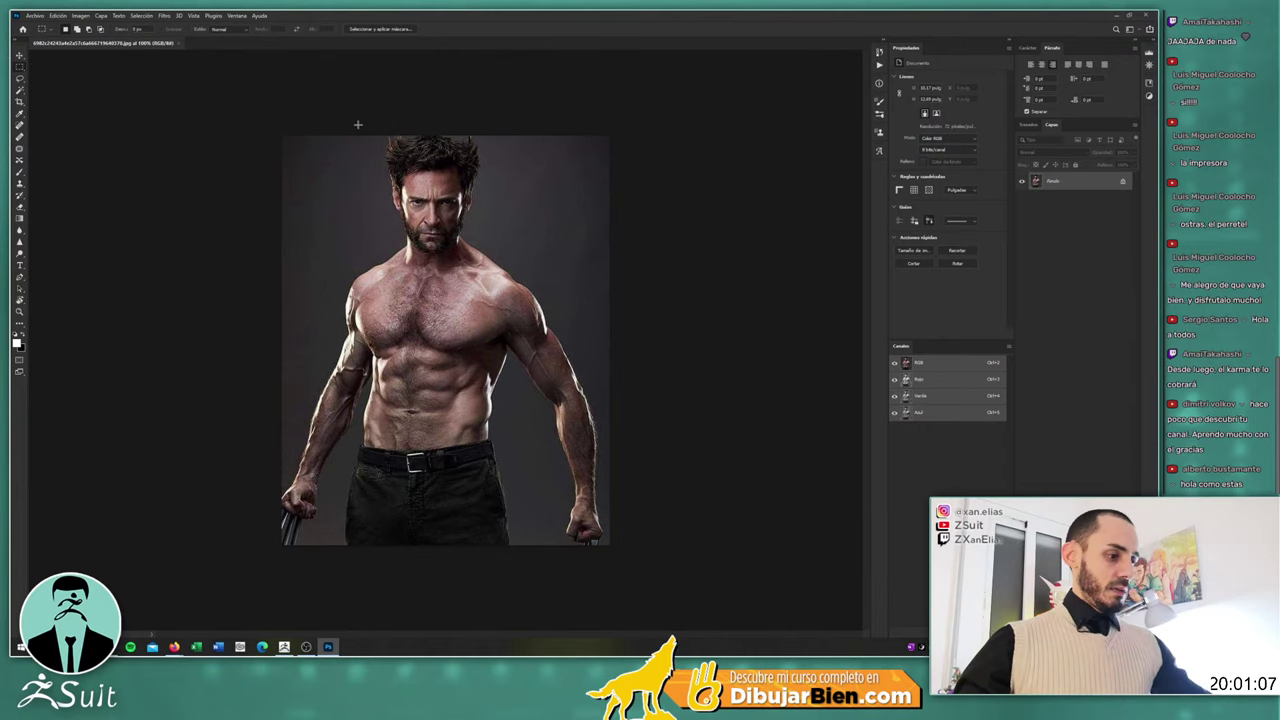
pyautogui.moveTo(357, 125); pyautogui.dragTo(630, 288)
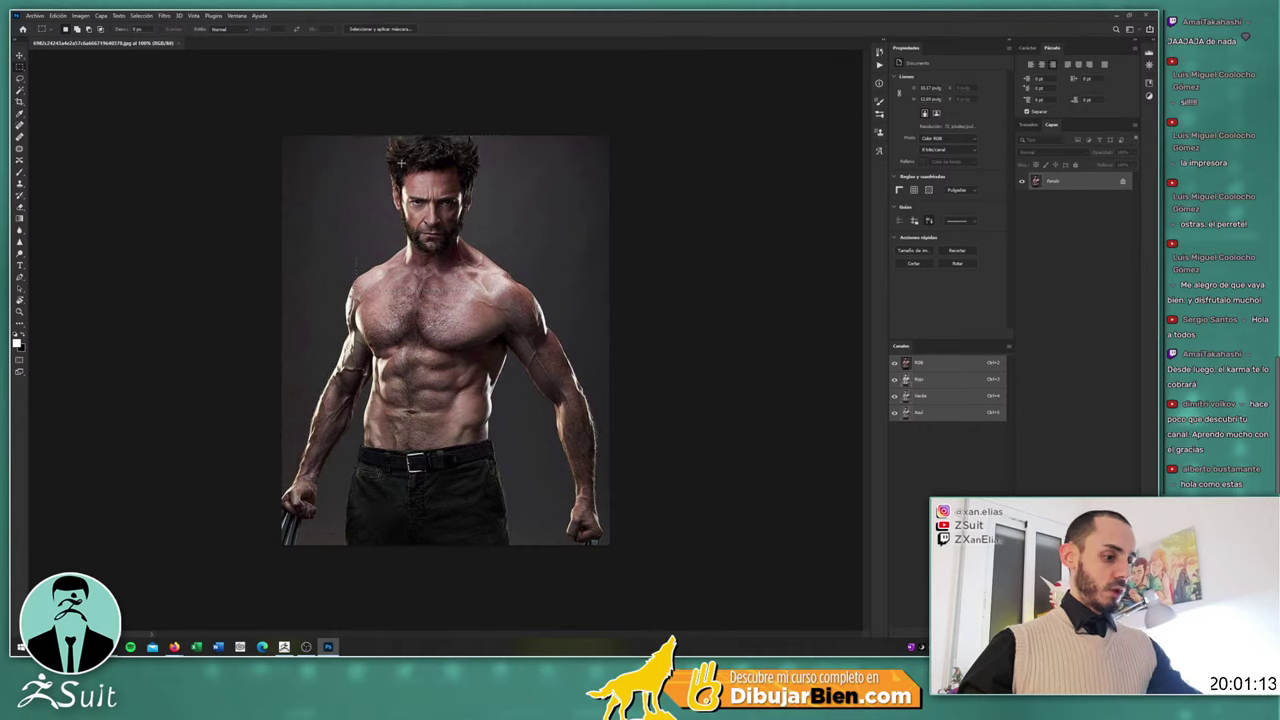
pyautogui.keyDown('shift'); pyautogui.moveTo(349, 128); pyautogui.dragTo(657, 286); pyautogui.keyUp('shift')
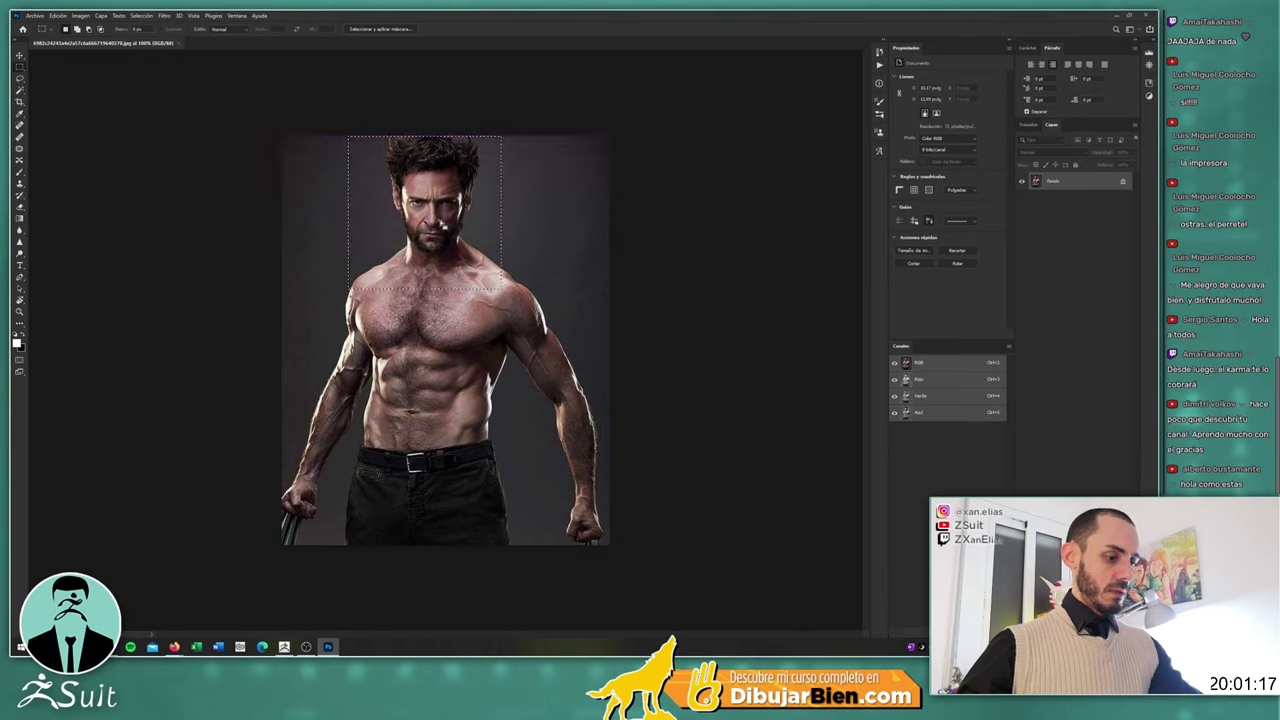
pyautogui.moveTo(440, 222); pyautogui.dragTo(462, 201)
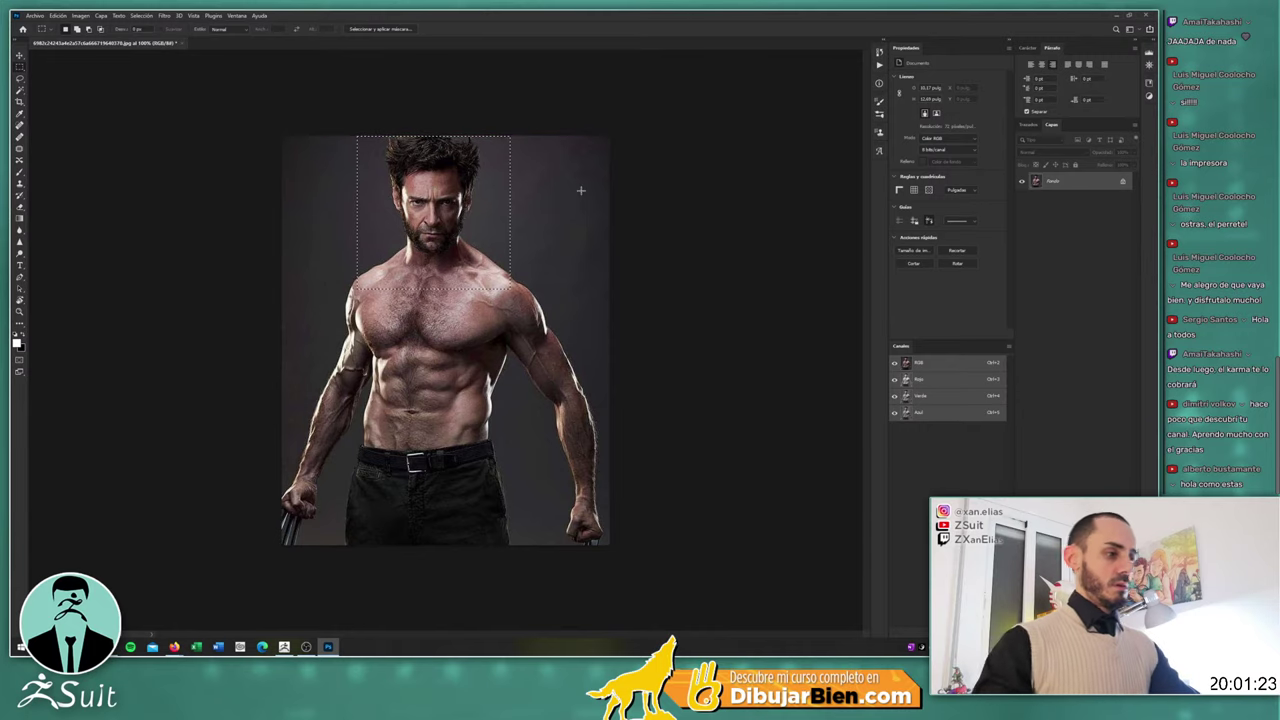
pyautogui.click(20, 101)
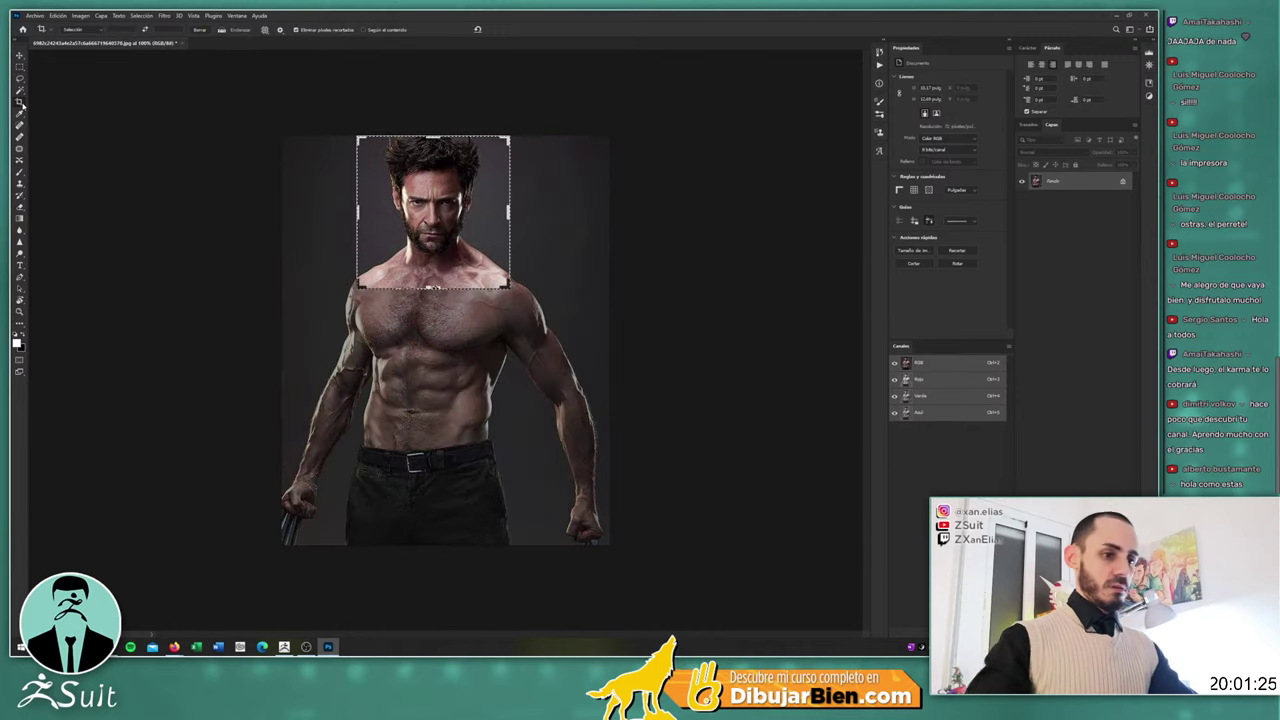
pyautogui.press('Return')
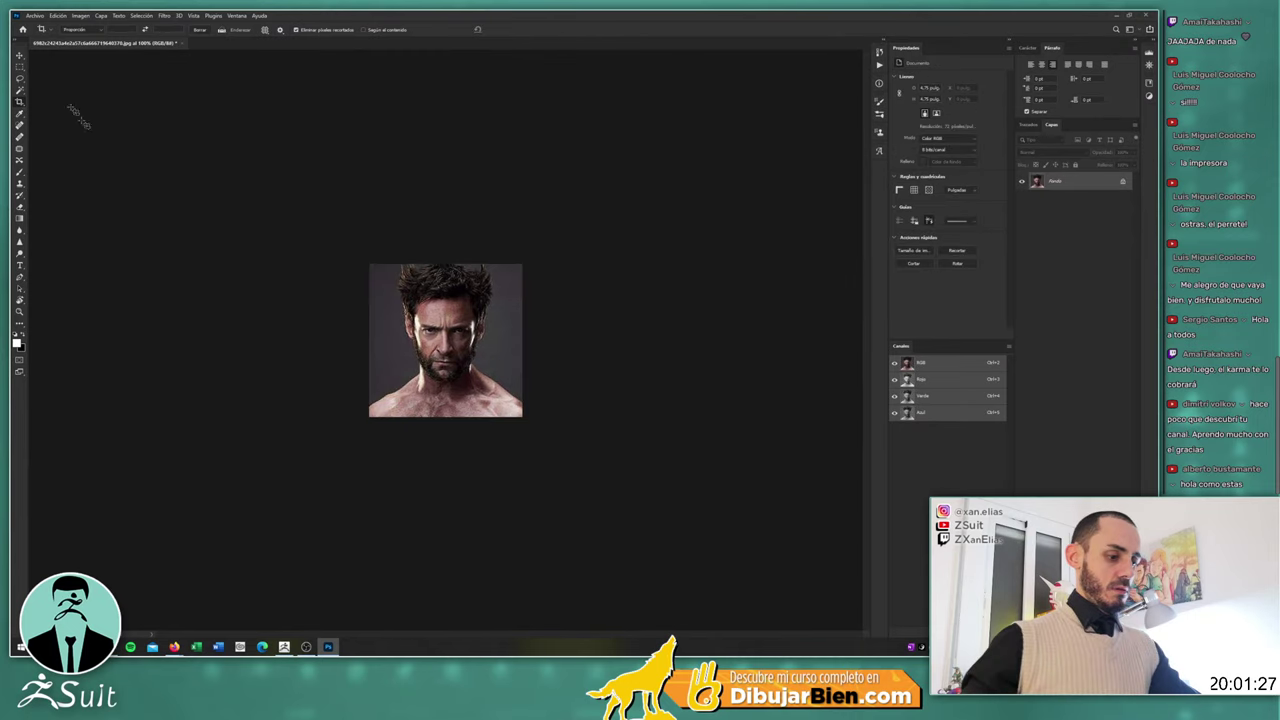
# On a new layer, fill a rectangle from the photo's upper-left corner to its horizontal centre with white, then deselect
pyautogui.keyDown('alt'); pyautogui.scroll(5, 456, 340); pyautogui.keyUp('alt')
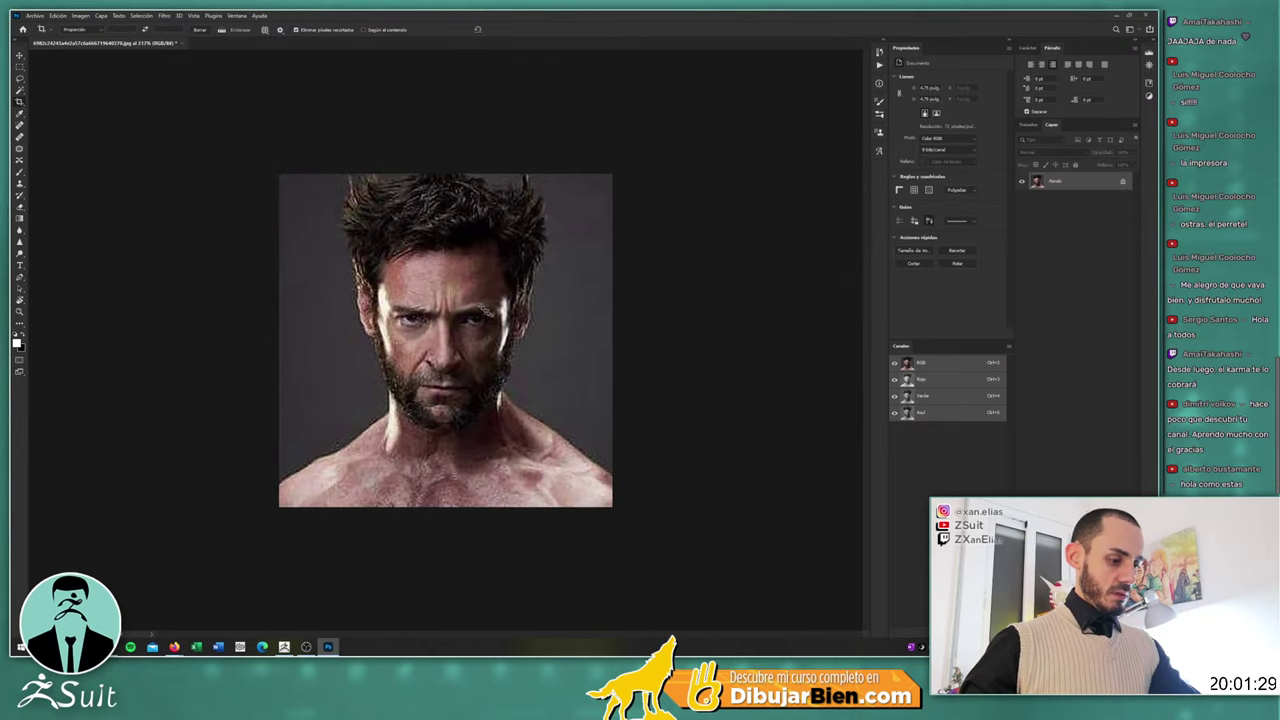
pyautogui.press('m')
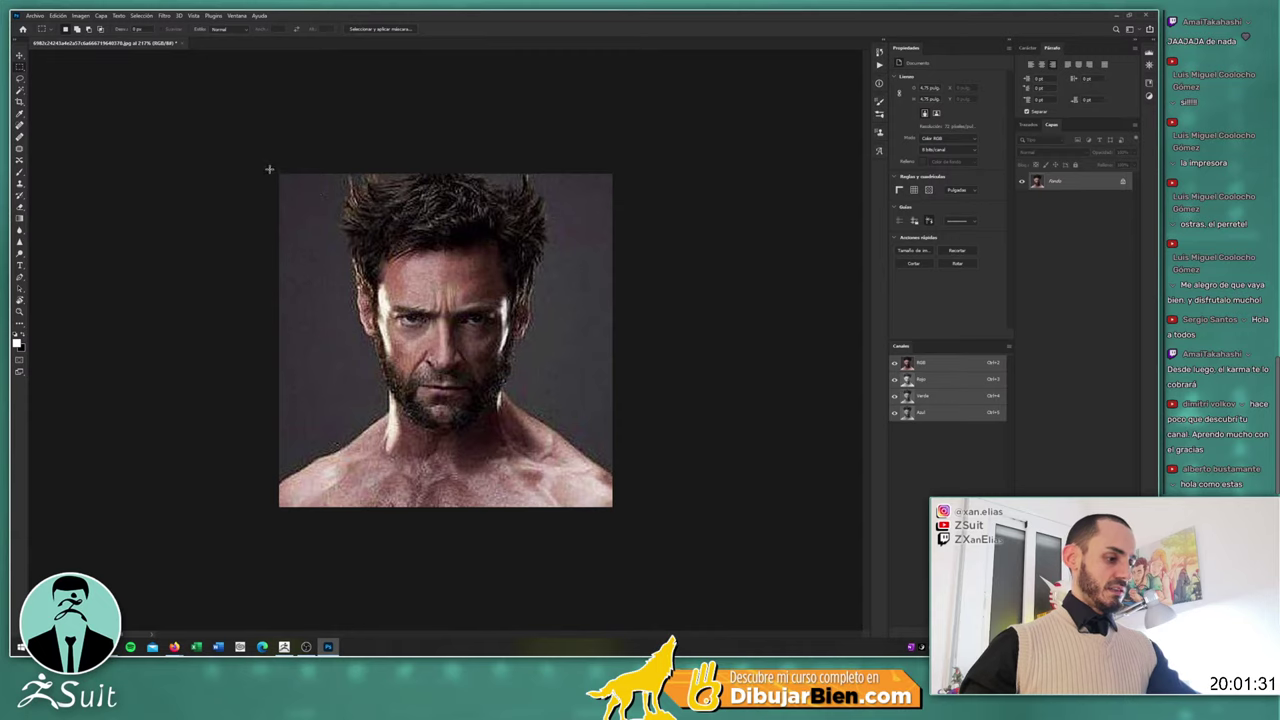
pyautogui.moveTo(271, 171); pyautogui.dragTo(446, 352)
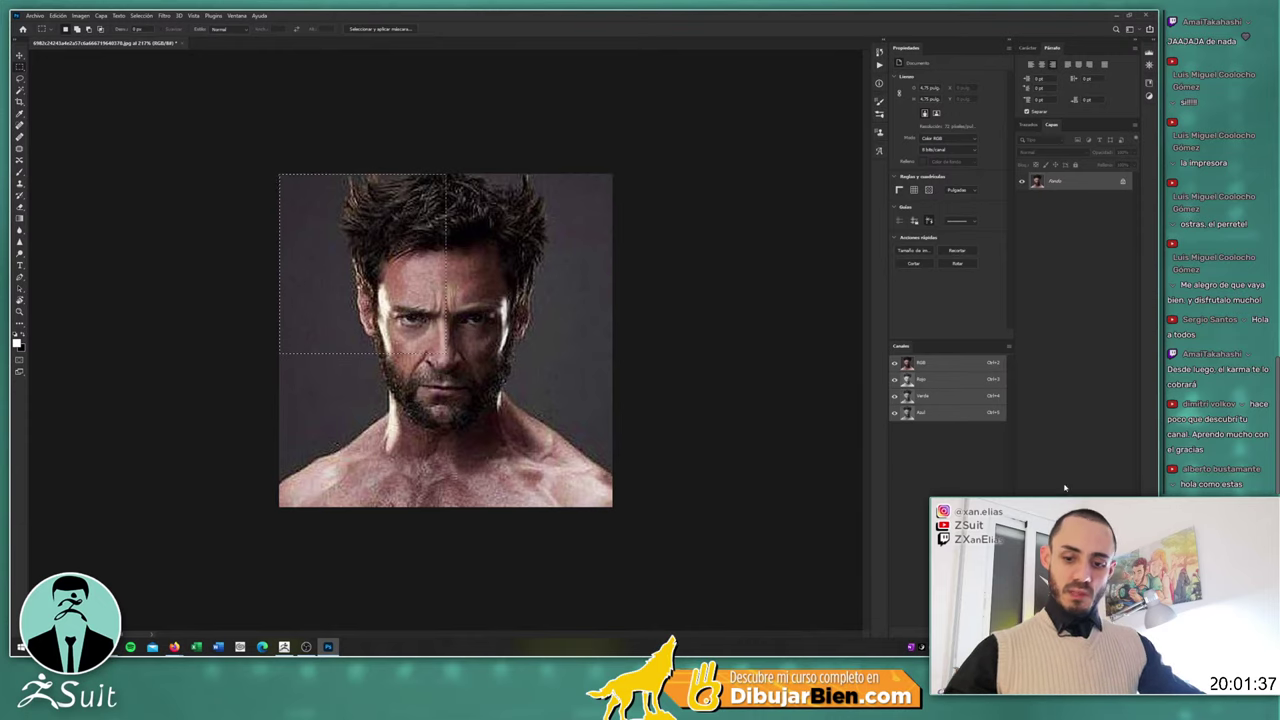
pyautogui.click(1099, 632)
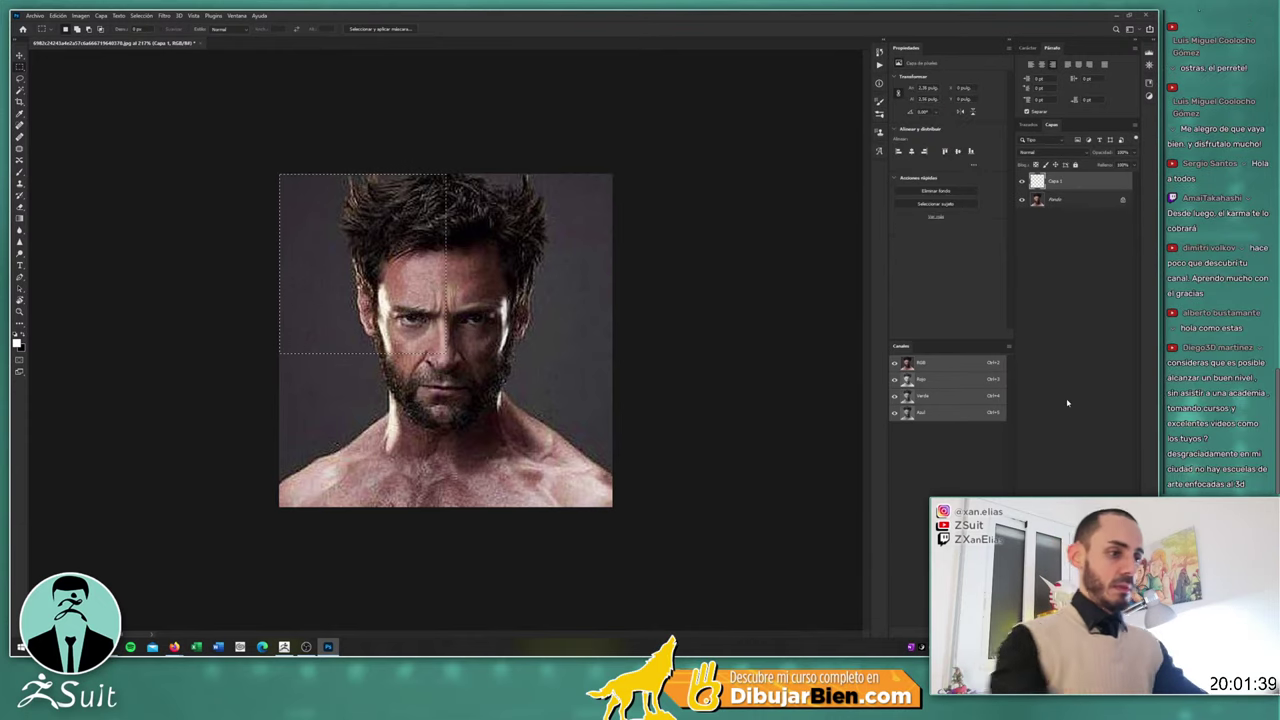
pyautogui.hotkey('alt', 'BackSpace')
pyautogui.hotkey('ctrl', 'd')
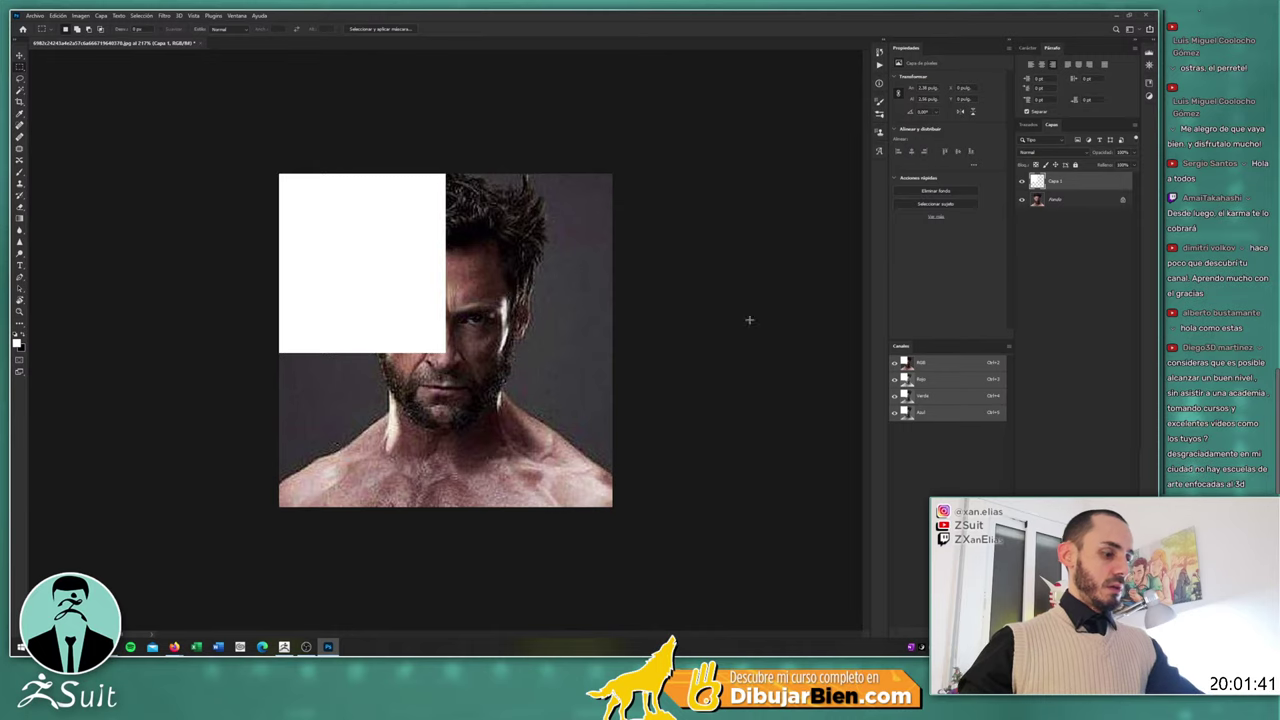
# Stretch the white rectangle downward with Free Transform so it covers the full left half of the photo
pyautogui.hotkey('ctrl', 't')
pyautogui.moveTo(362, 351); pyautogui.dragTo(363, 519)
pyautogui.press('Return')
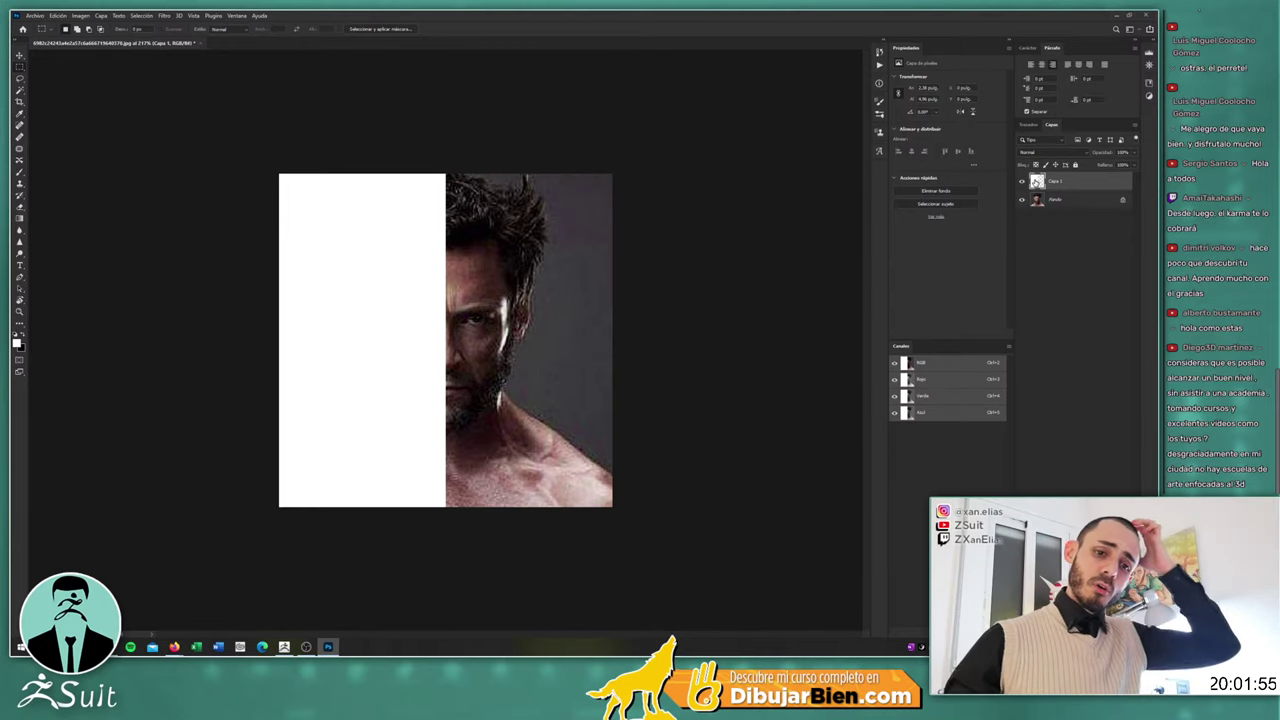
# Give the white rectangle's layer 0% fill opacity and a white Stroke style positioned at Centro
pyautogui.doubleClick(1036, 183)
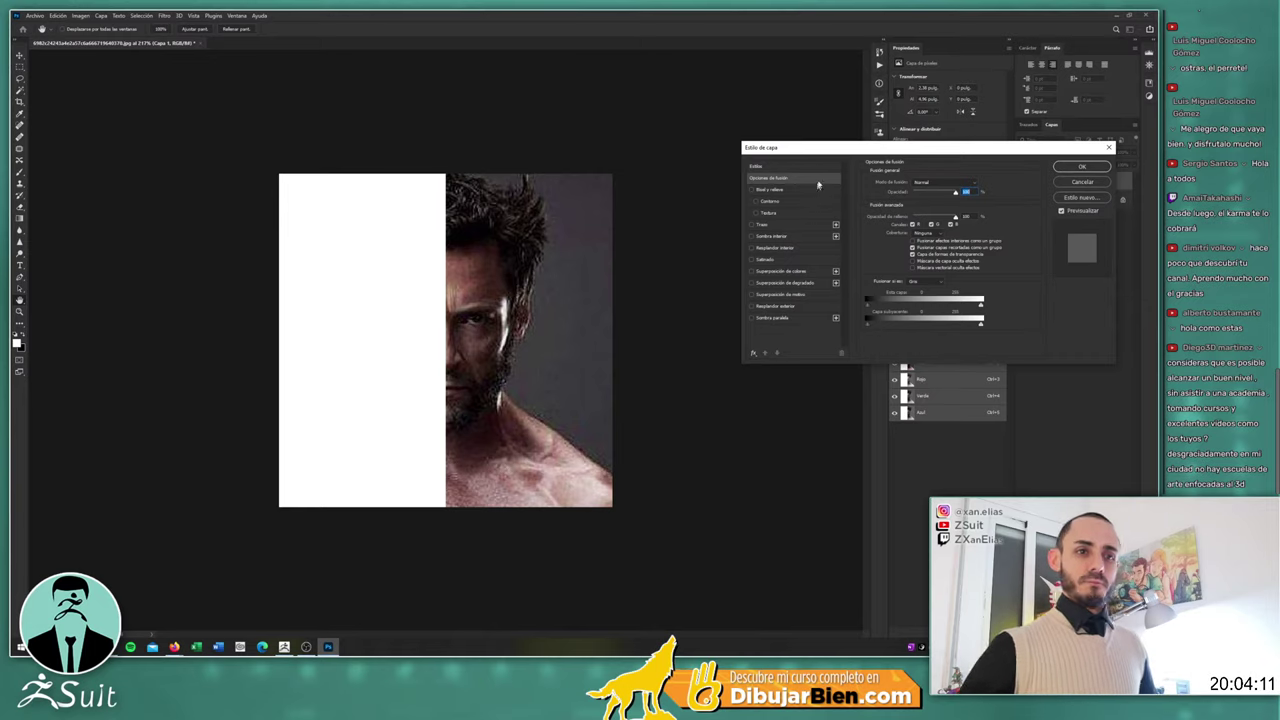
pyautogui.click(753, 226)
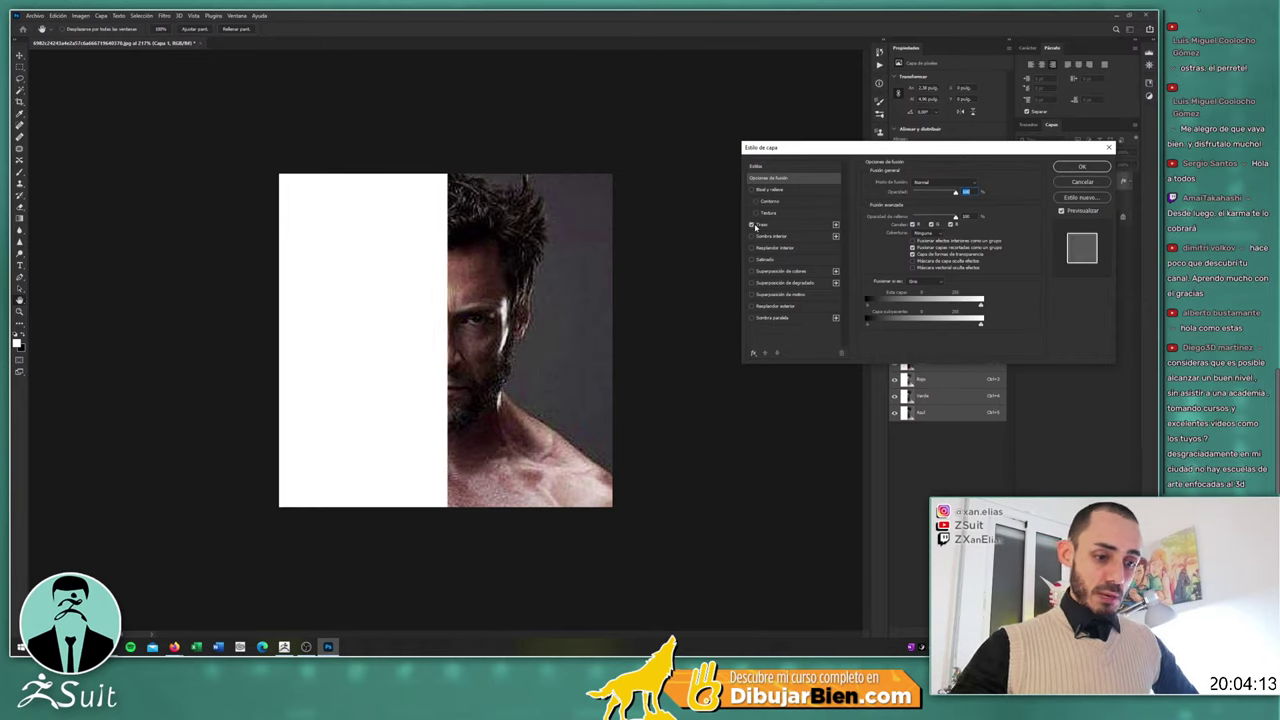
pyautogui.moveTo(946, 214); pyautogui.dragTo(877, 216)
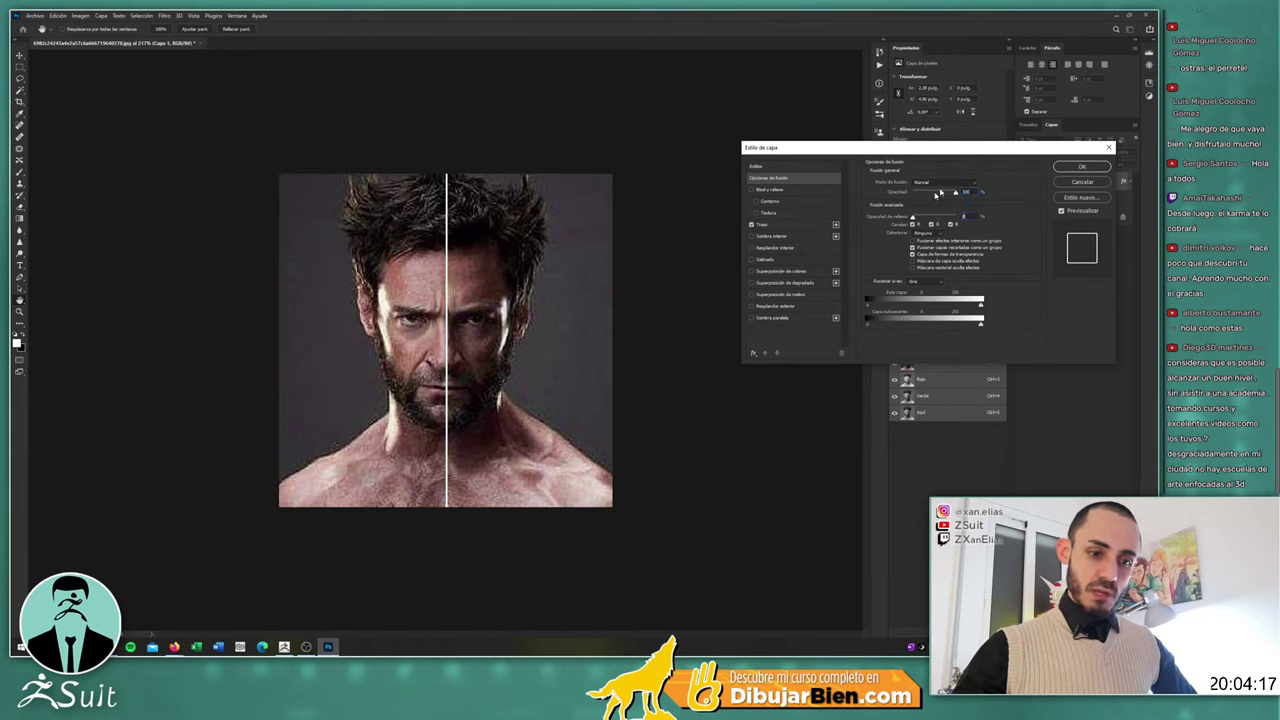
pyautogui.click(800, 225)
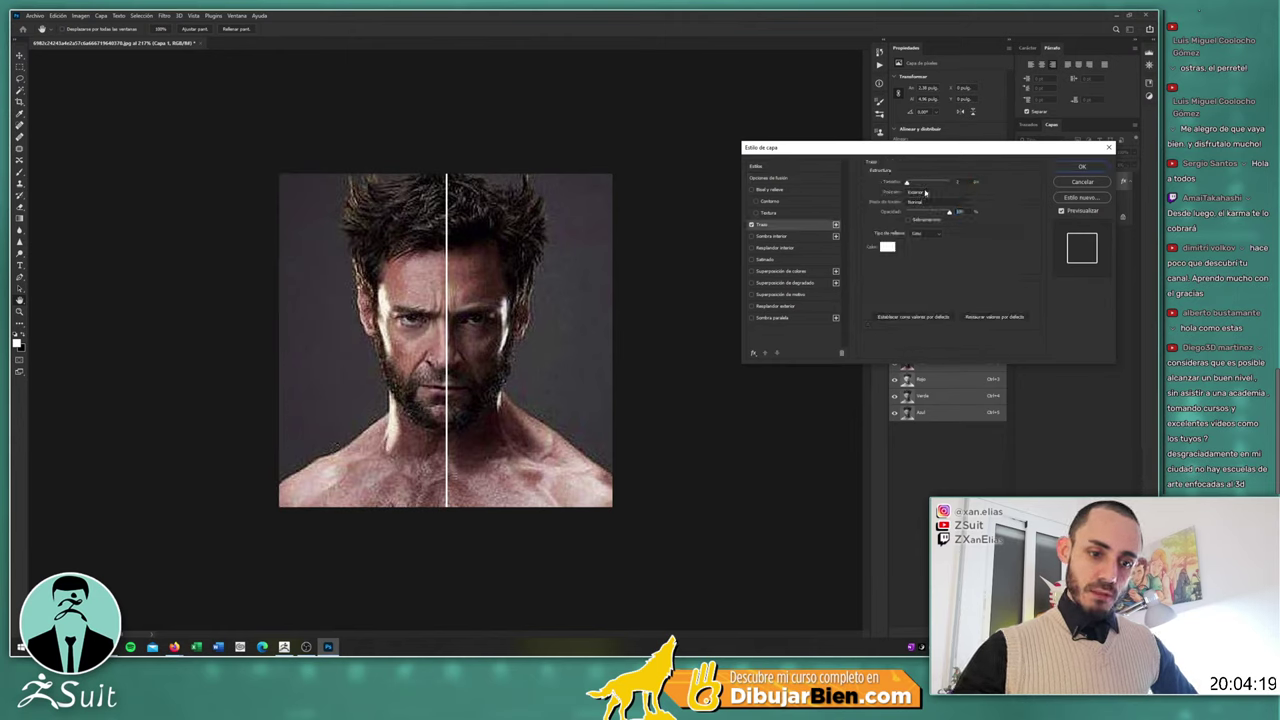
pyautogui.click(915, 192)
pyautogui.click(915, 214)
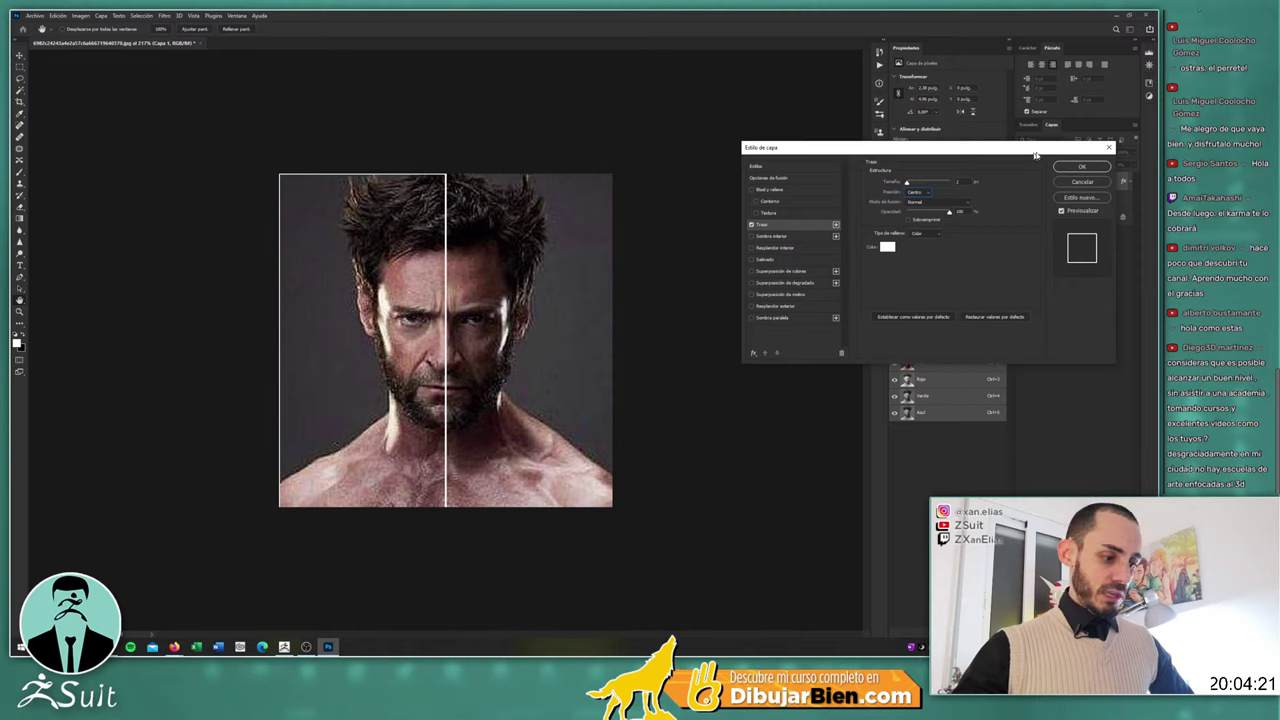
pyautogui.click(1080, 166)
# Copy the background photo to a new layer below the outline and nudge it sideways to centre the face on the vertical line
pyautogui.click(1038, 217)
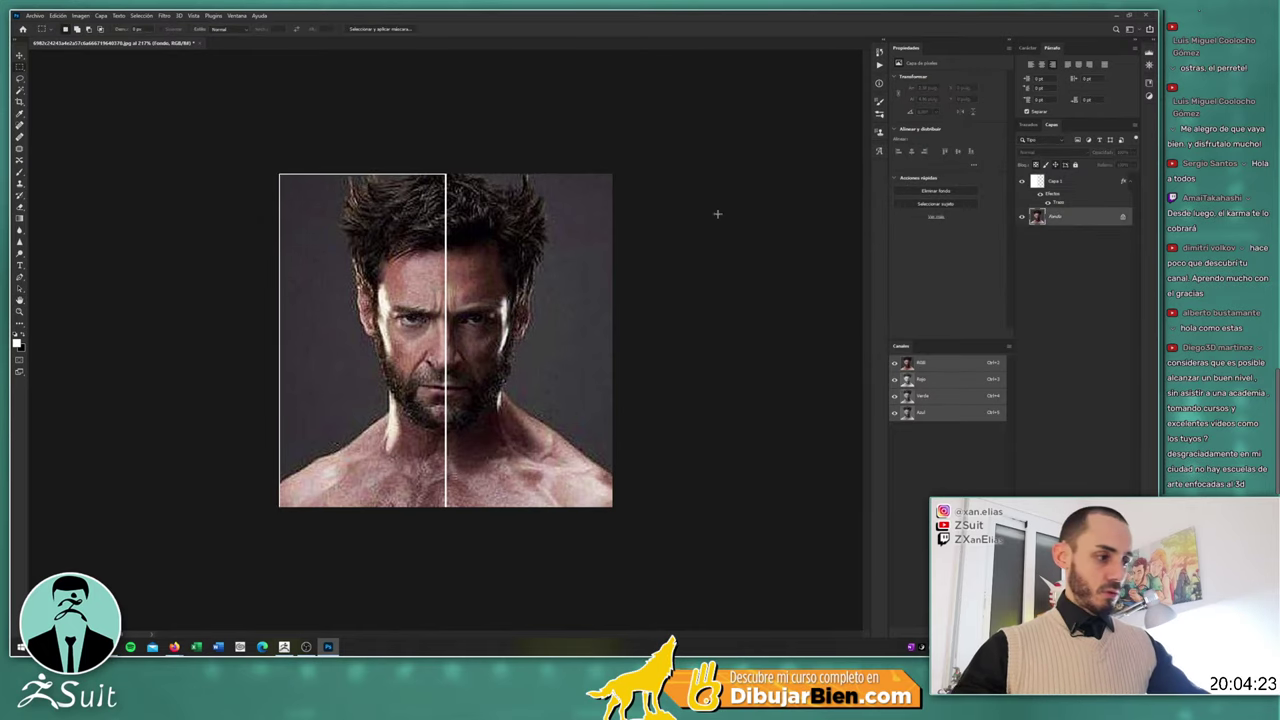
pyautogui.press('v')
pyautogui.keyDown('alt'); pyautogui.moveTo(462, 327); pyautogui.dragTo(464, 301); pyautogui.keyUp('alt')
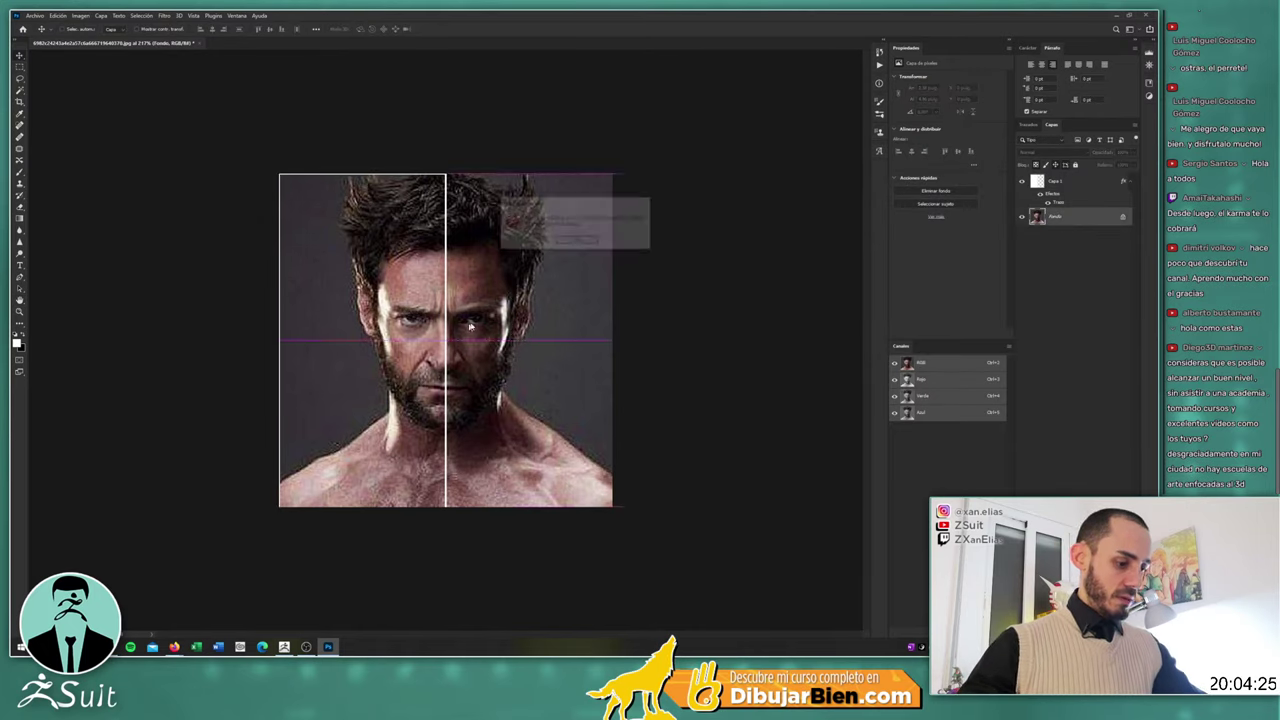
pyautogui.click(577, 241)
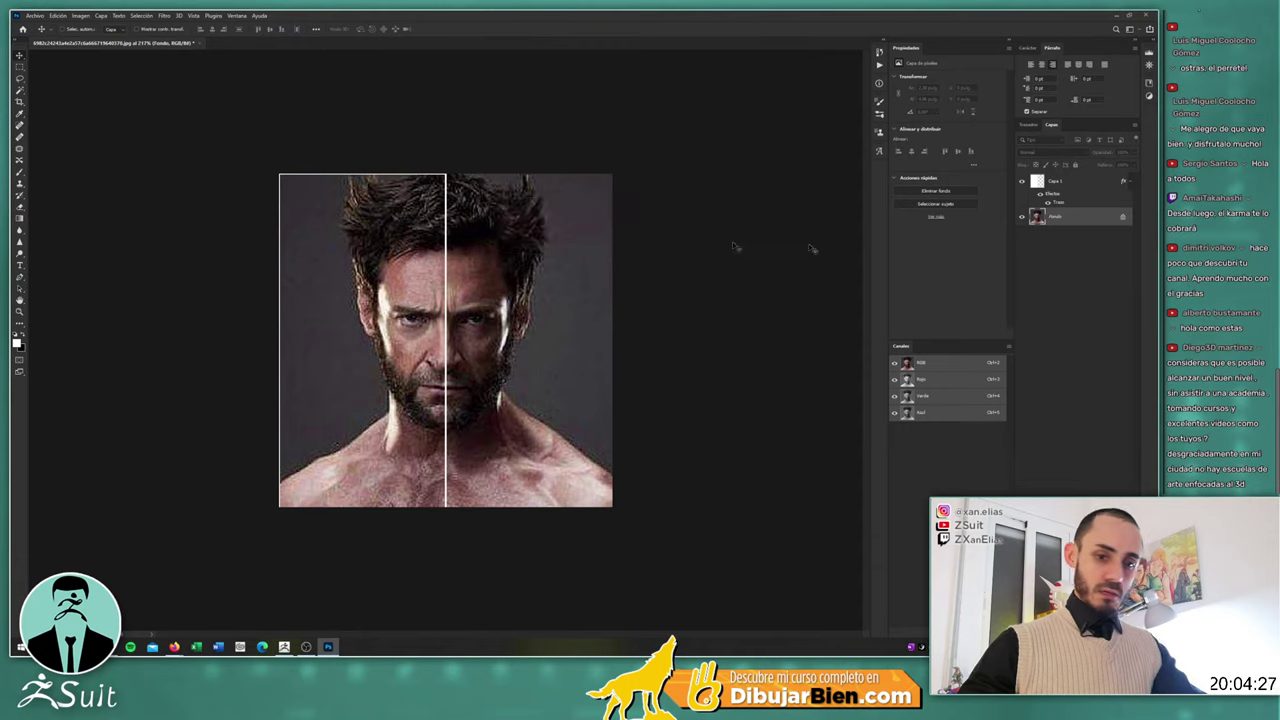
pyautogui.hotkey('ctrl', 'shift', 'alt', 'n')
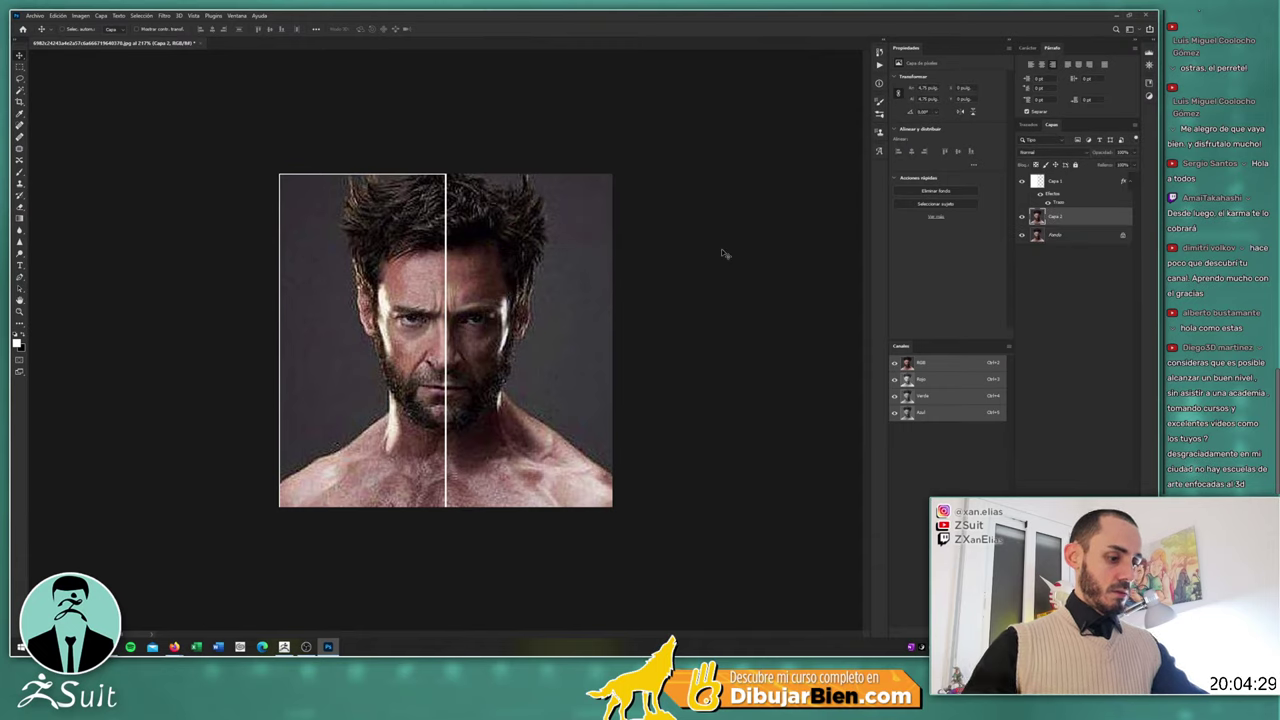
pyautogui.hotkey('ctrl', 'shift', 'alt', 'e')
pyautogui.press('Left')
pyautogui.press('Left')
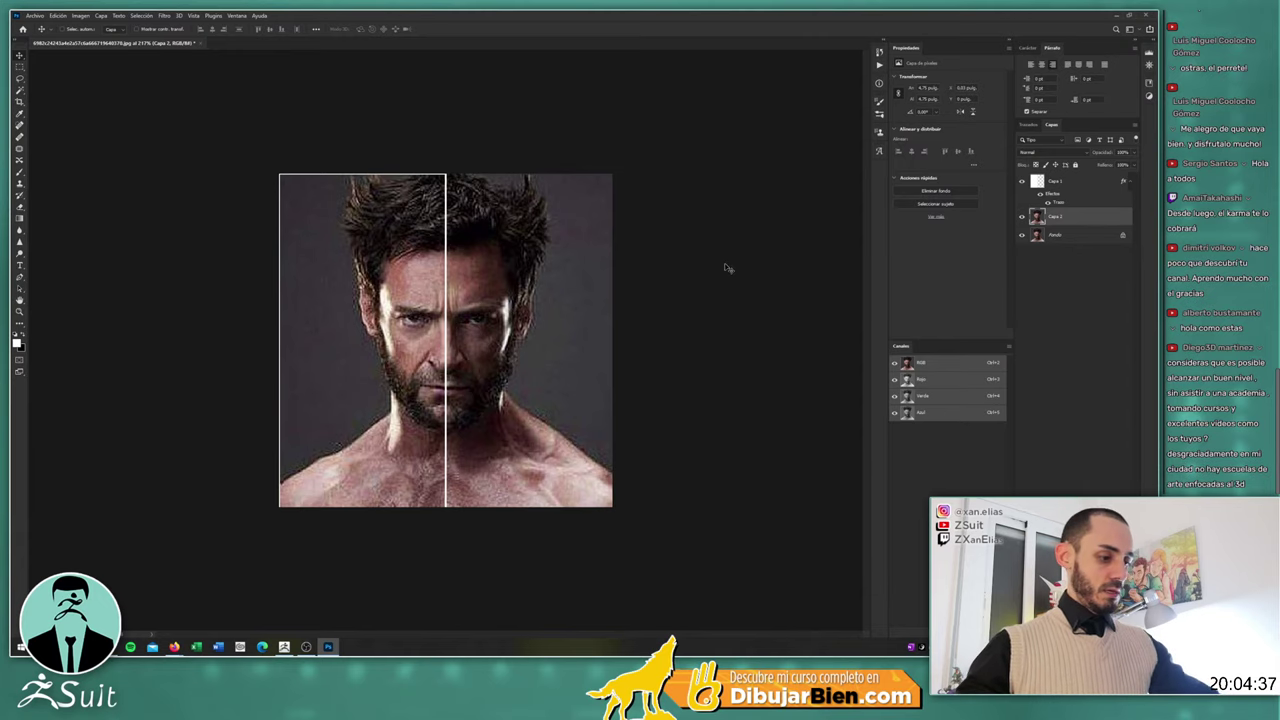
# Copy the close-up side-profile photo from the hugh folder and paste it as a new layer below the outline
pyautogui.hotkey('alt', 'Tab')
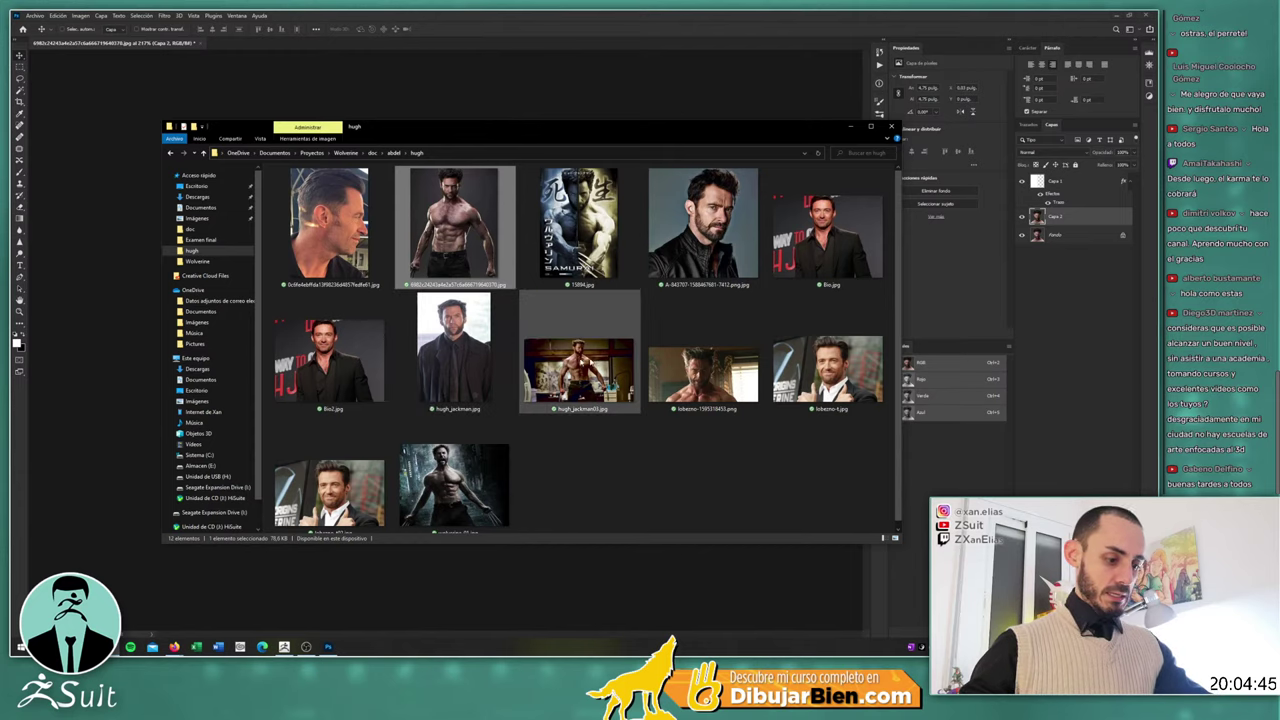
pyautogui.doubleClick(372, 270)
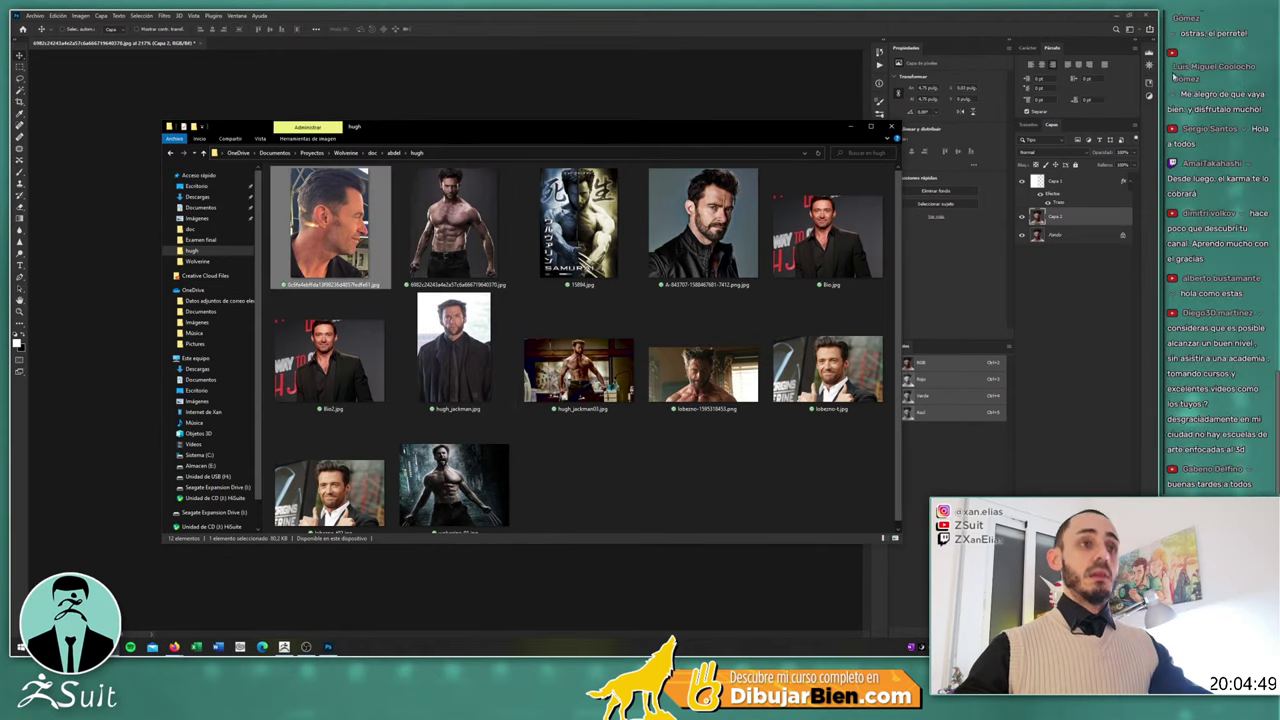
pyautogui.hotkey('alt', 'Tab')
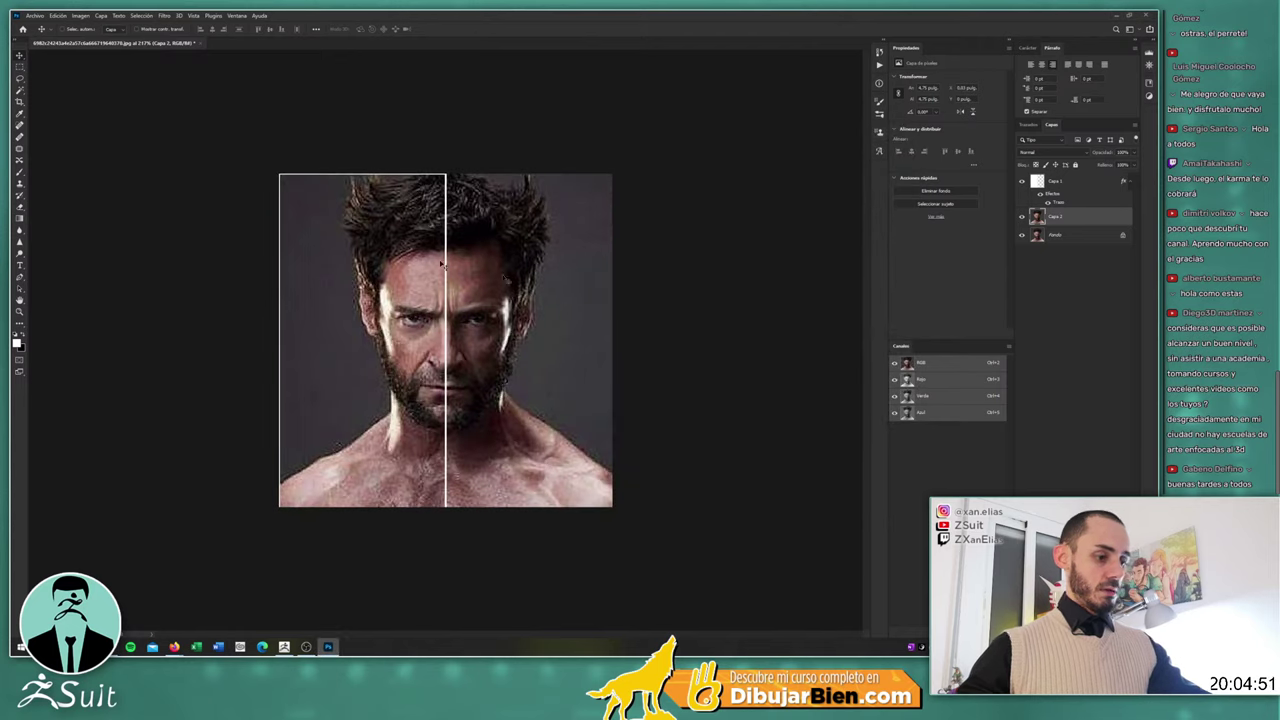
pyautogui.hotkey('ctrl', 'v')
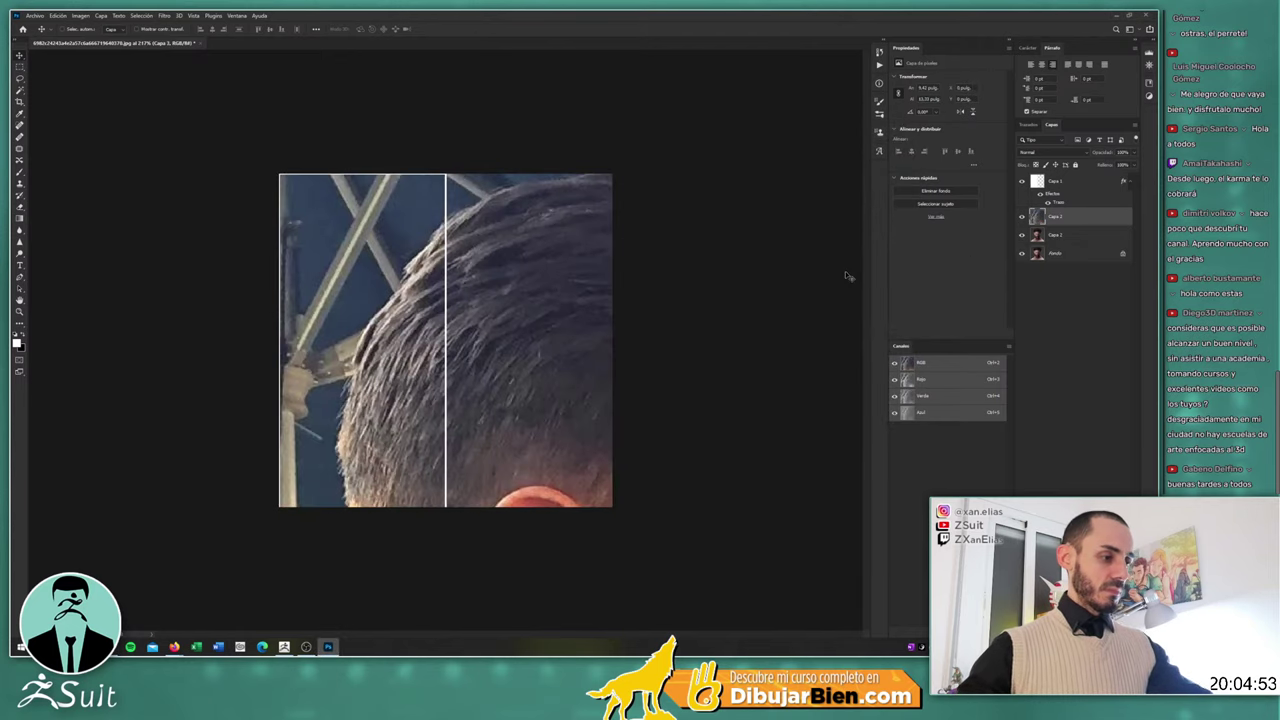
# Set the side-profile layer to 50% opacity and scale it down with Free Transform over the front face
pyautogui.press('5')
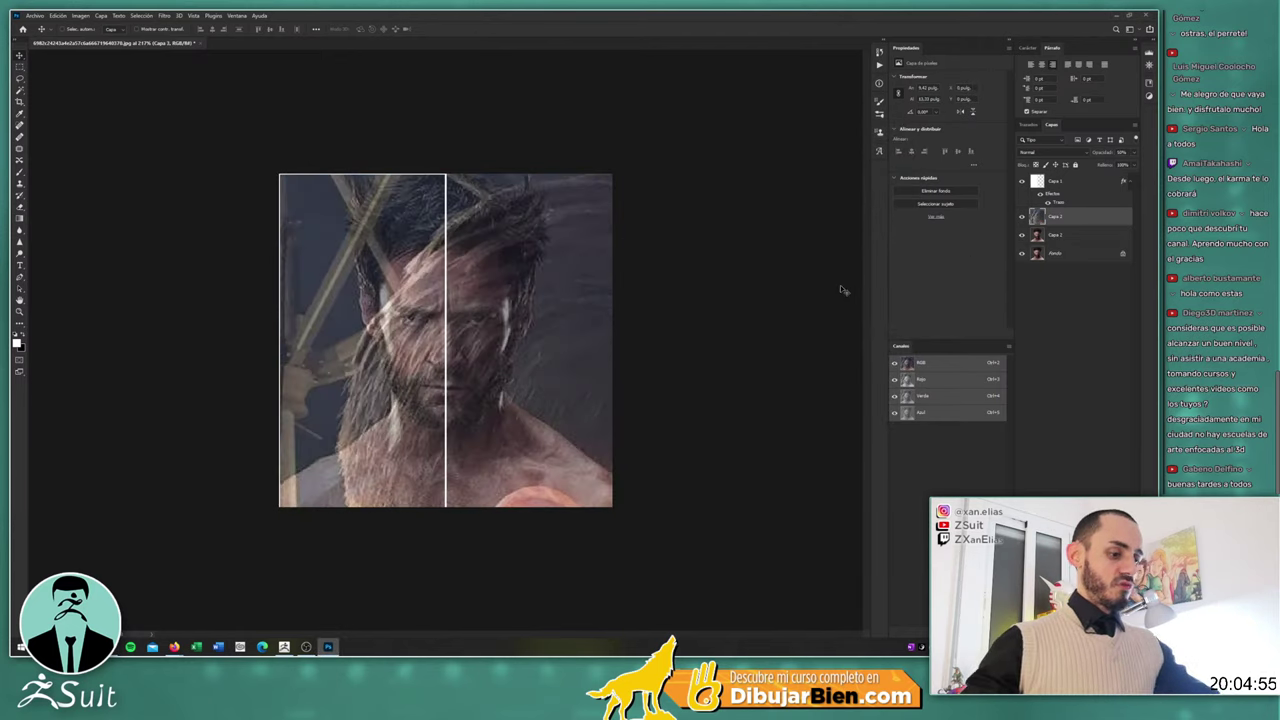
pyautogui.hotkey('ctrl', 't')
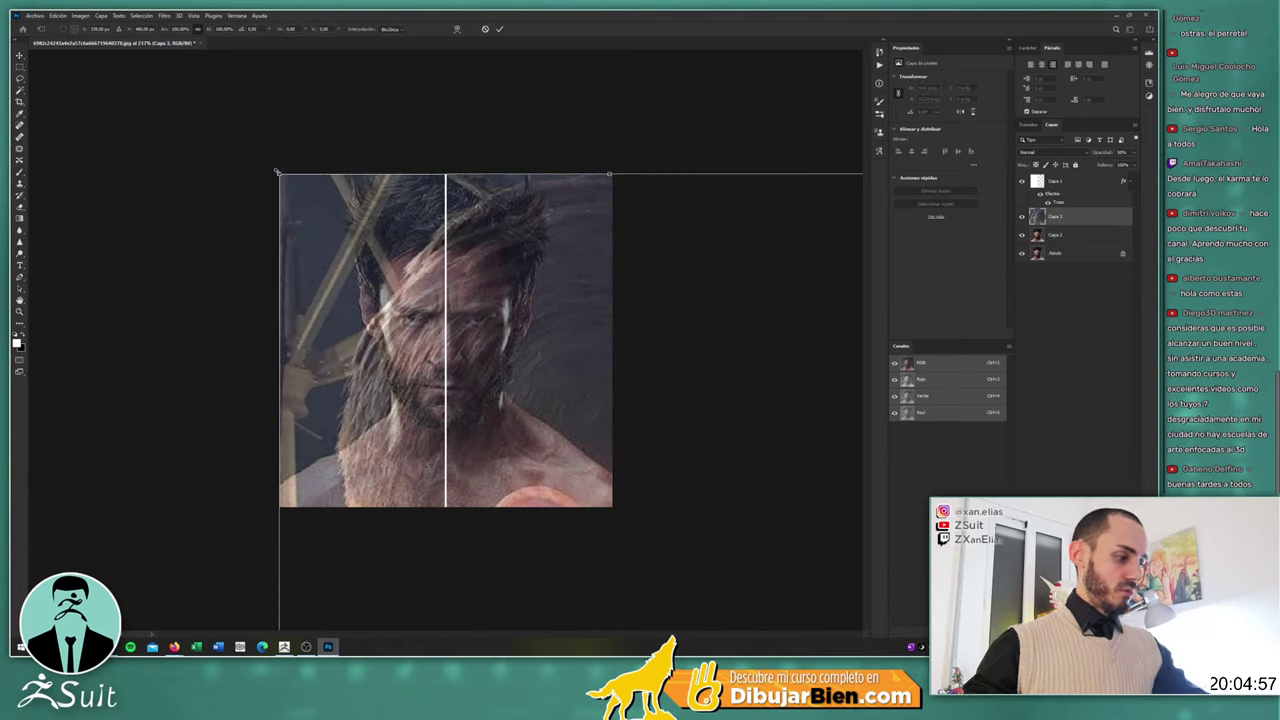
pyautogui.moveTo(280, 173); pyautogui.dragTo(637, 515)
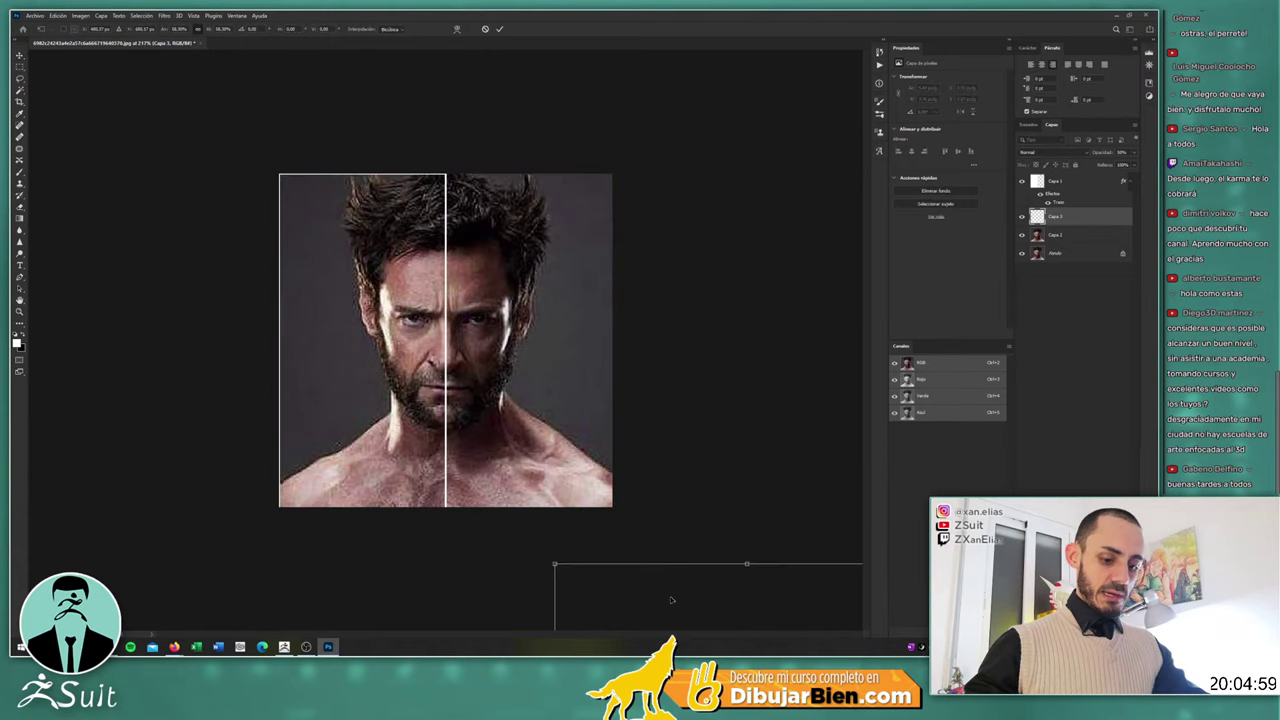
pyautogui.moveTo(671, 601); pyautogui.dragTo(484, 472)
pyautogui.moveTo(561, 558); pyautogui.dragTo(383, 312)
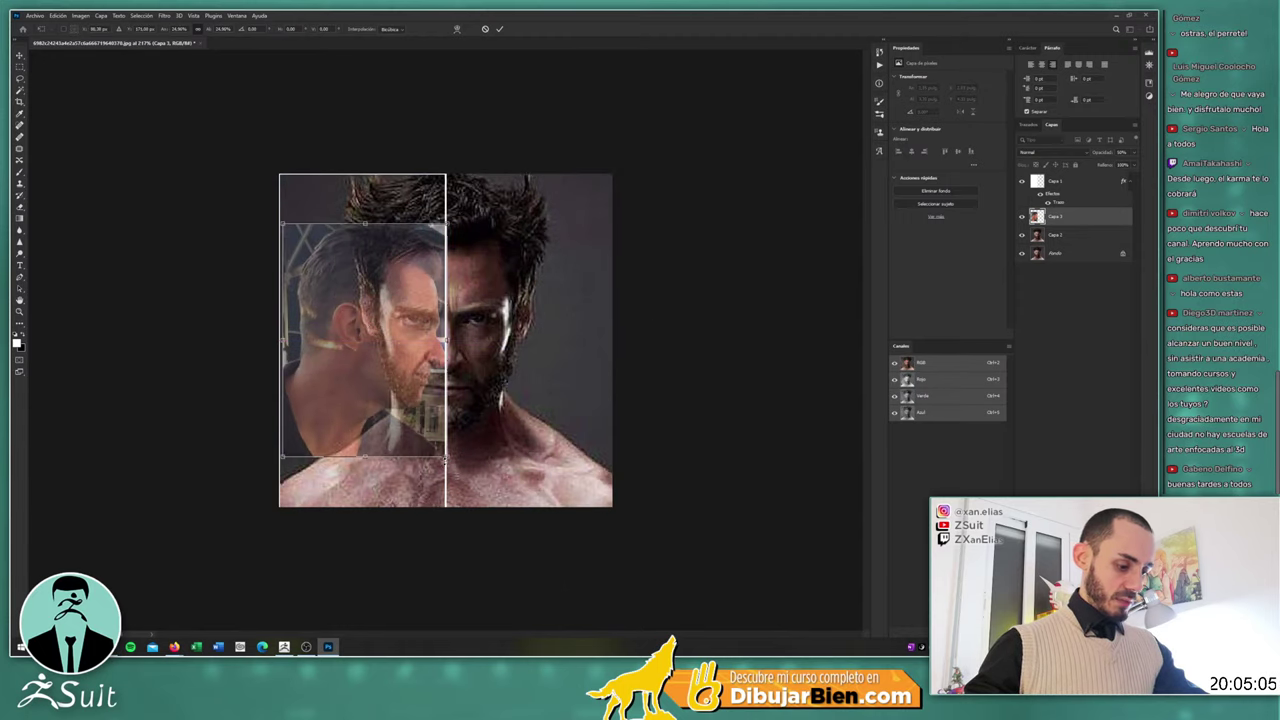
# Refine the profile's scale and position to match the front face's proportions, apply the transform, and restore the layer to 100% opacity
pyautogui.moveTo(437, 440); pyautogui.dragTo(455, 471)
pyautogui.moveTo(472, 209); pyautogui.dragTo(519, 180)
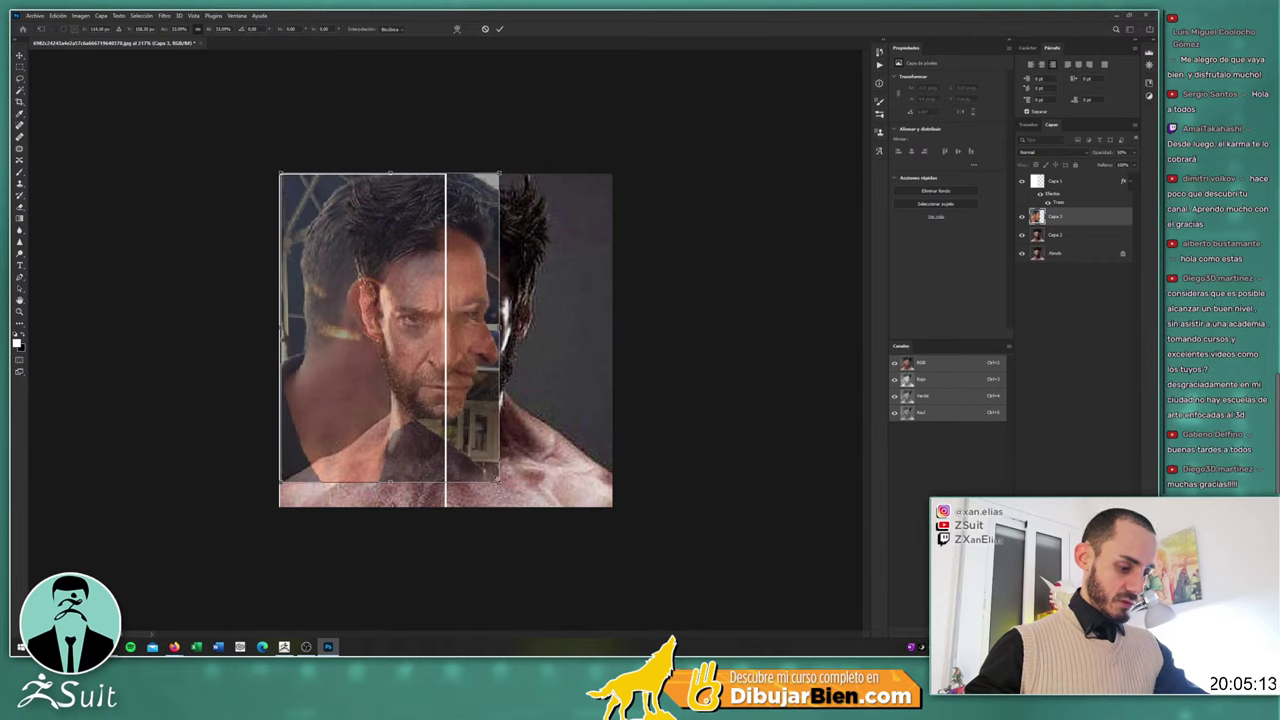
pyautogui.moveTo(499, 482); pyautogui.dragTo(506, 490)
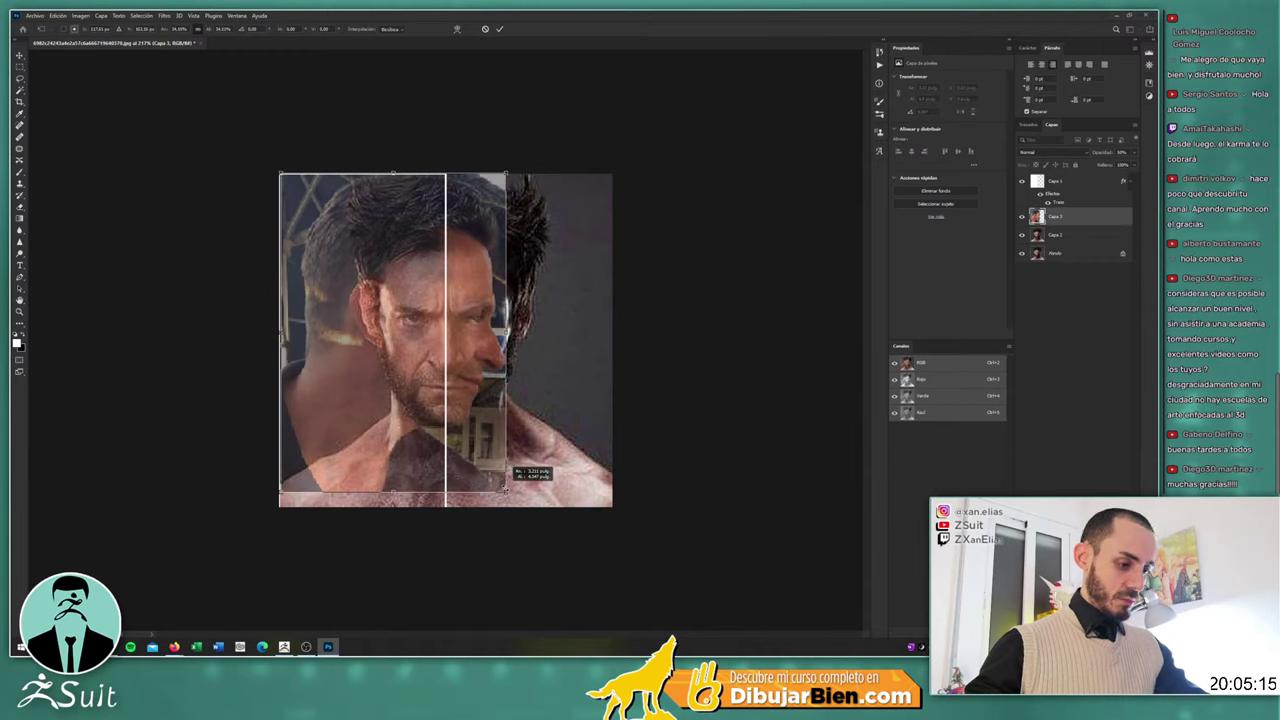
pyautogui.moveTo(506, 490); pyautogui.dragTo(506, 490)
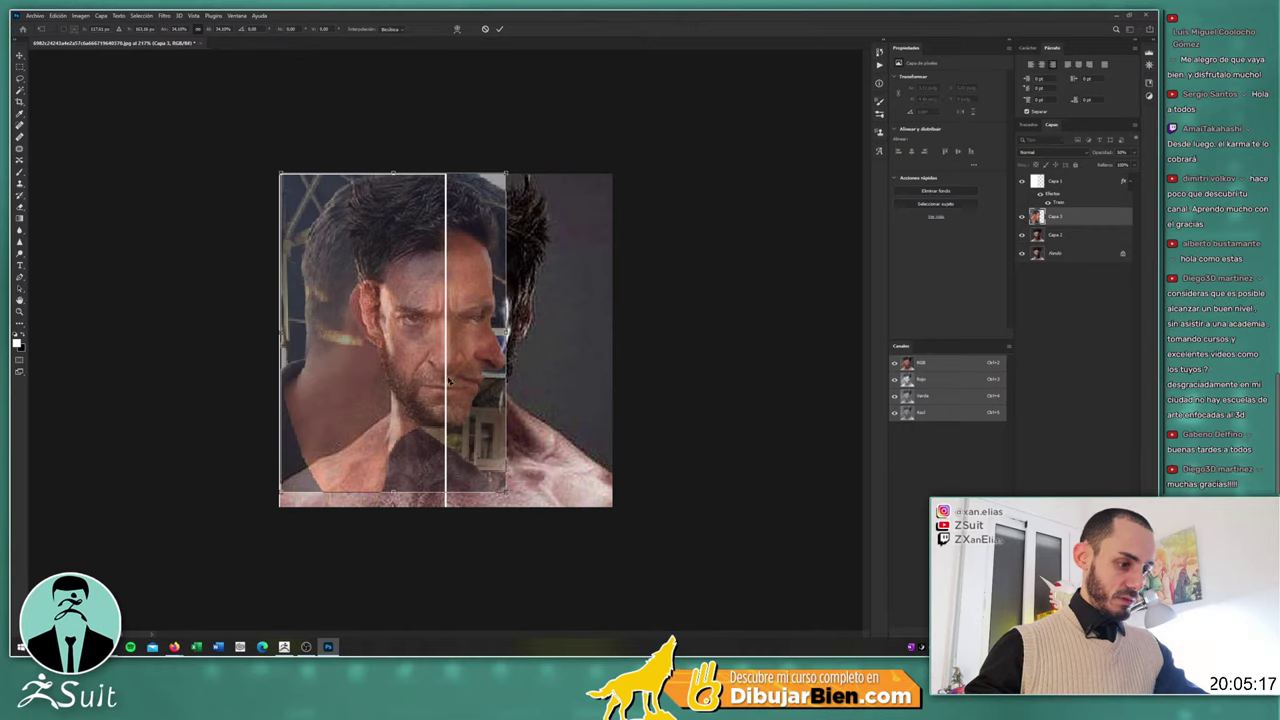
pyautogui.moveTo(458, 360); pyautogui.dragTo(510, 361)
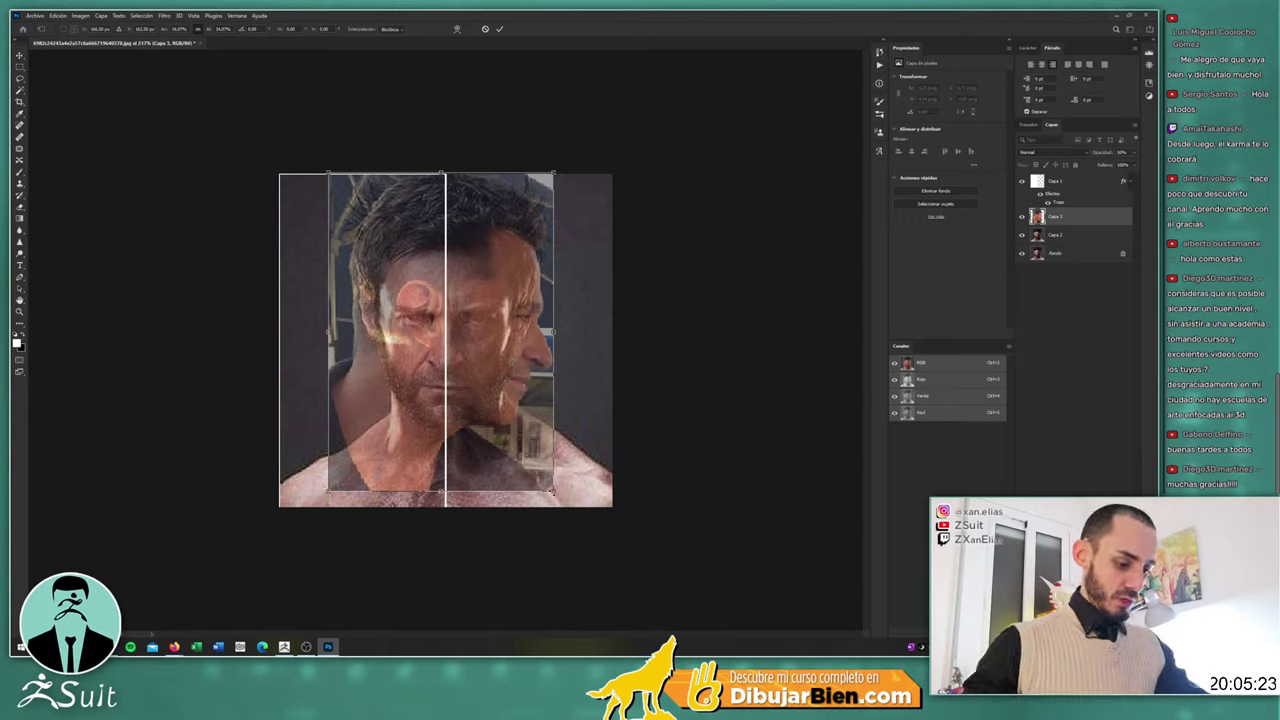
pyautogui.moveTo(553, 491); pyautogui.dragTo(528, 460)
pyautogui.press('Return')
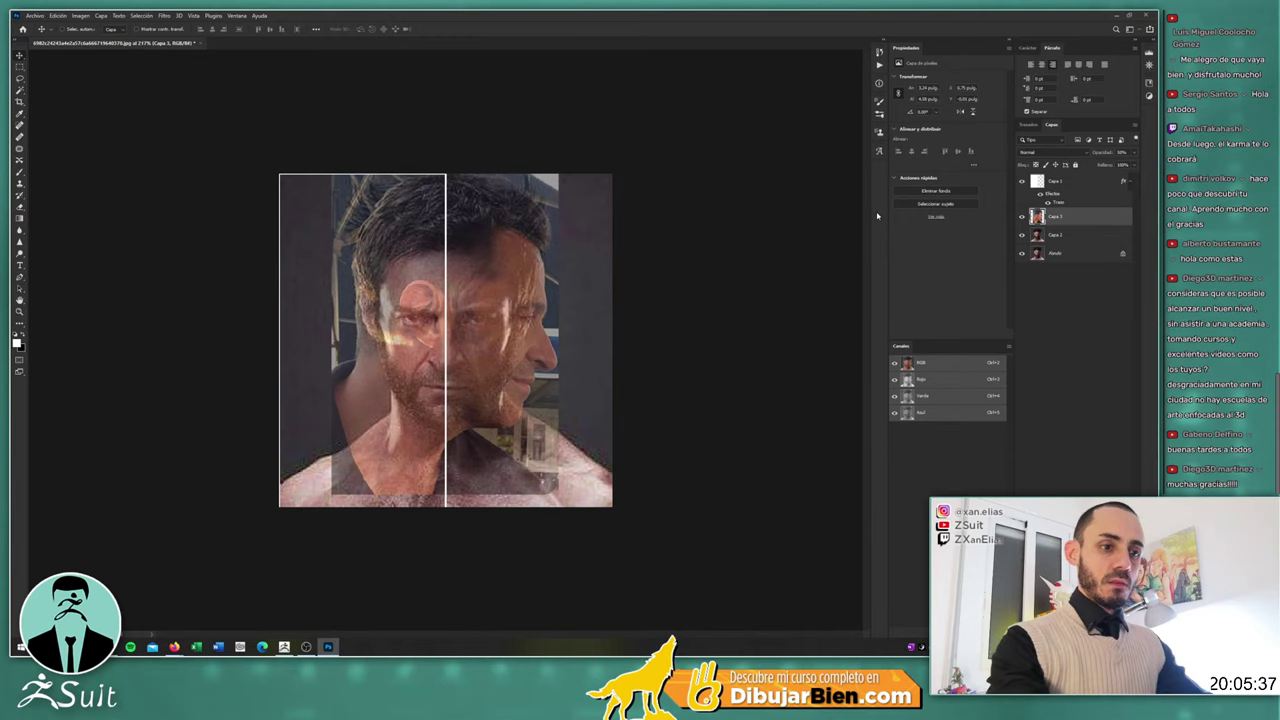
pyautogui.press('0')
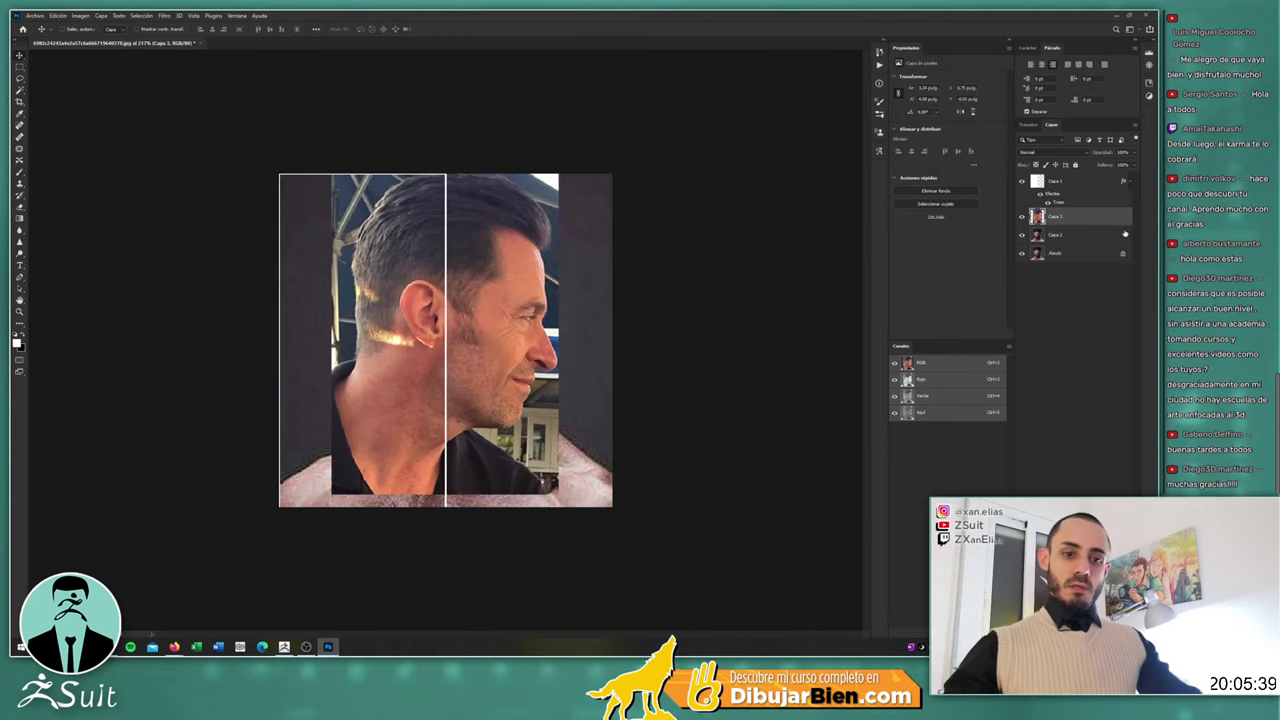
# Hide the outline and side-profile layers and save the front view as the JPEG _bpfront in the hugh folder
pyautogui.click(1022, 182)
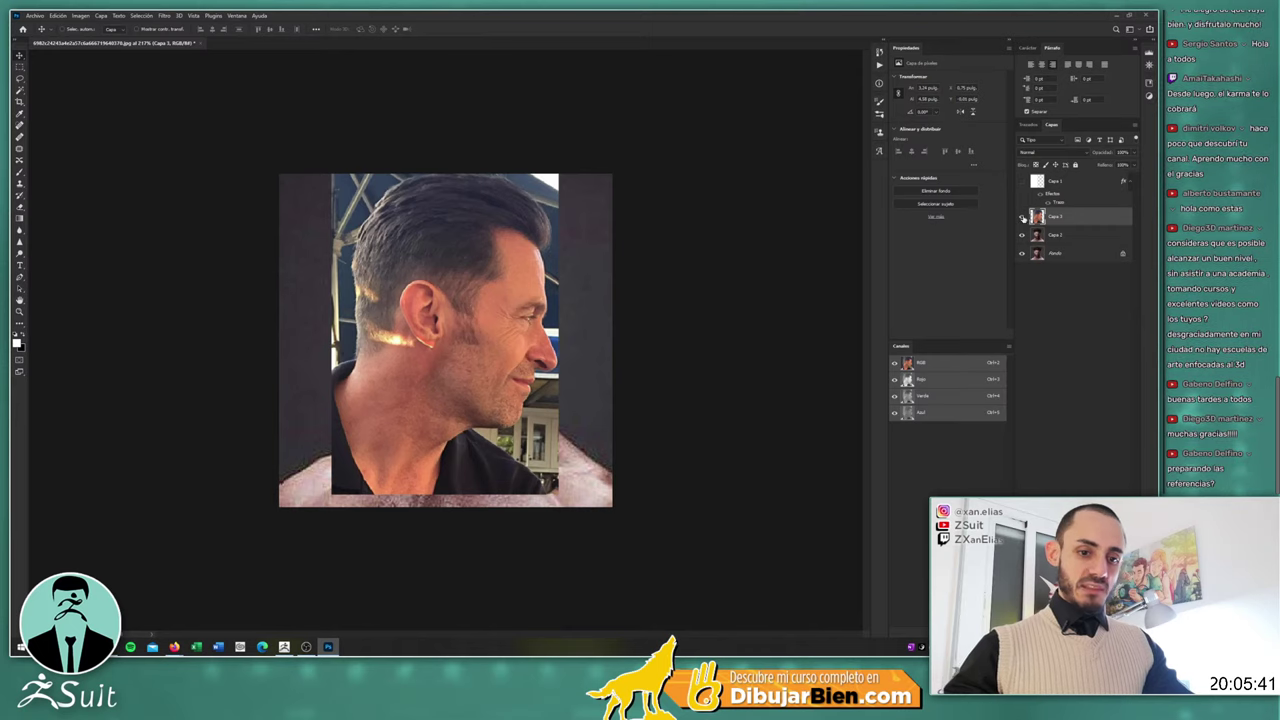
pyautogui.click(1022, 217)
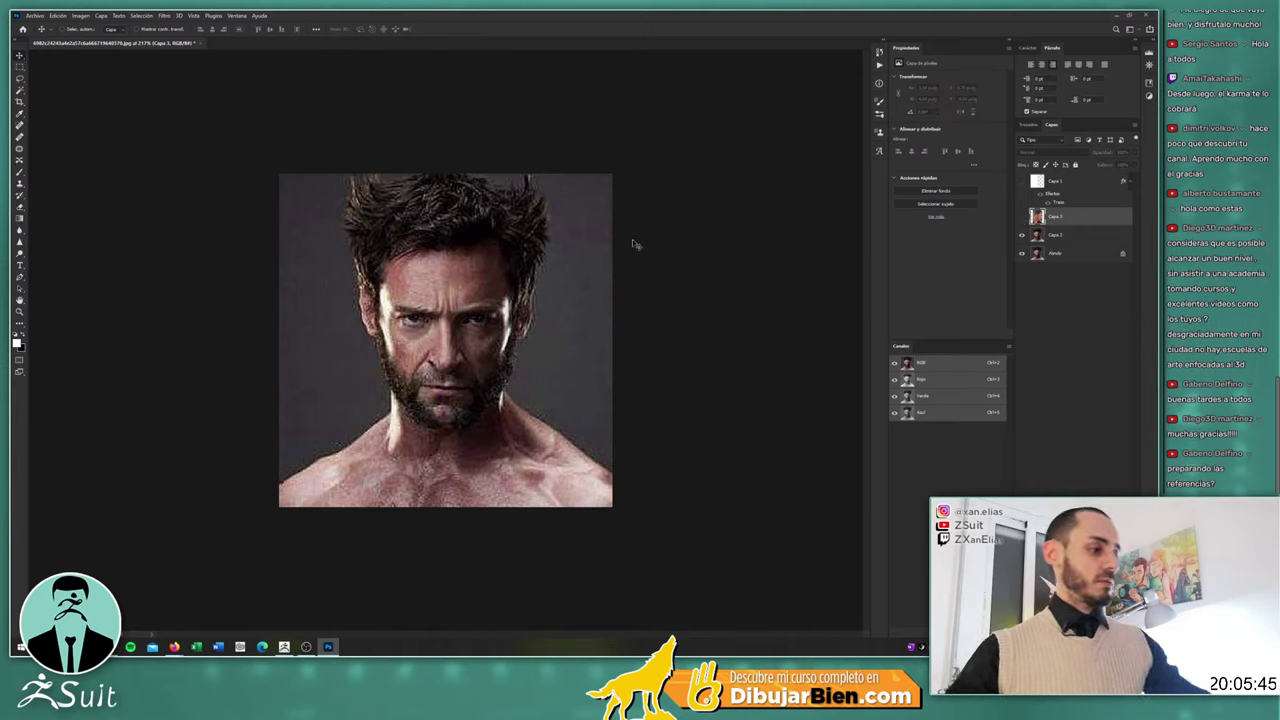
pyautogui.hotkey('ctrl', 'shift', 's')
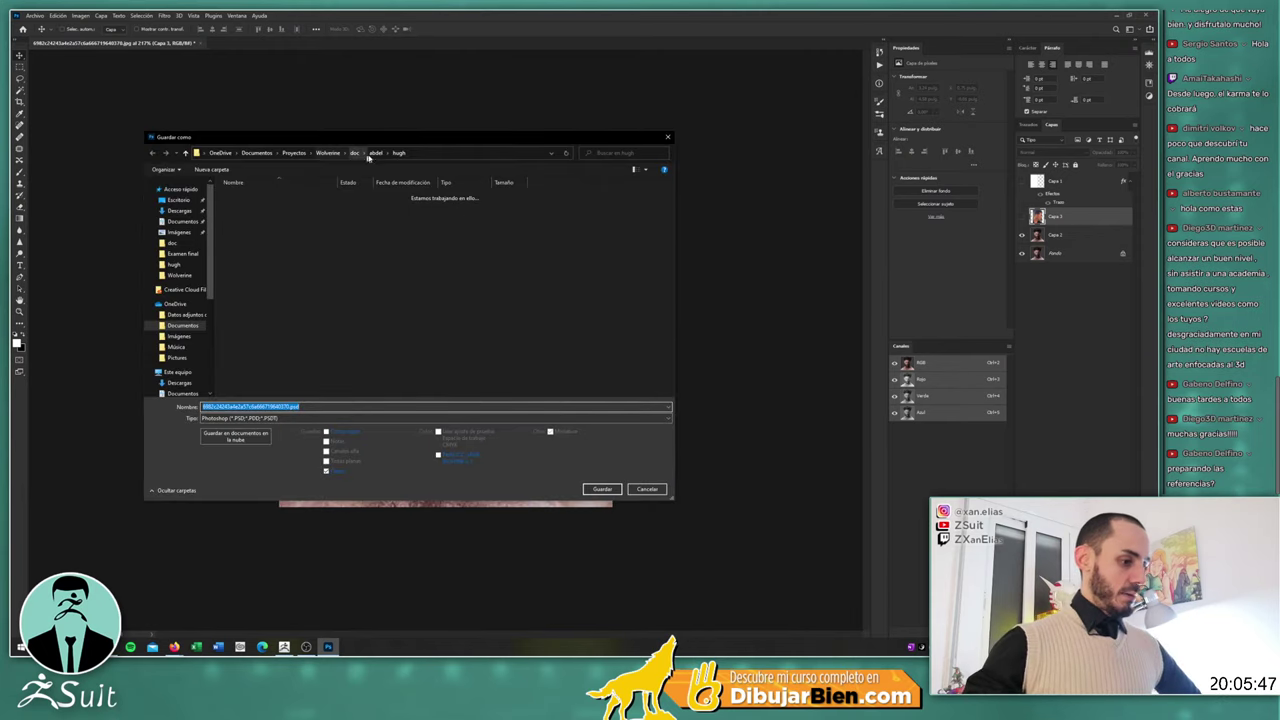
pyautogui.click(288, 421)
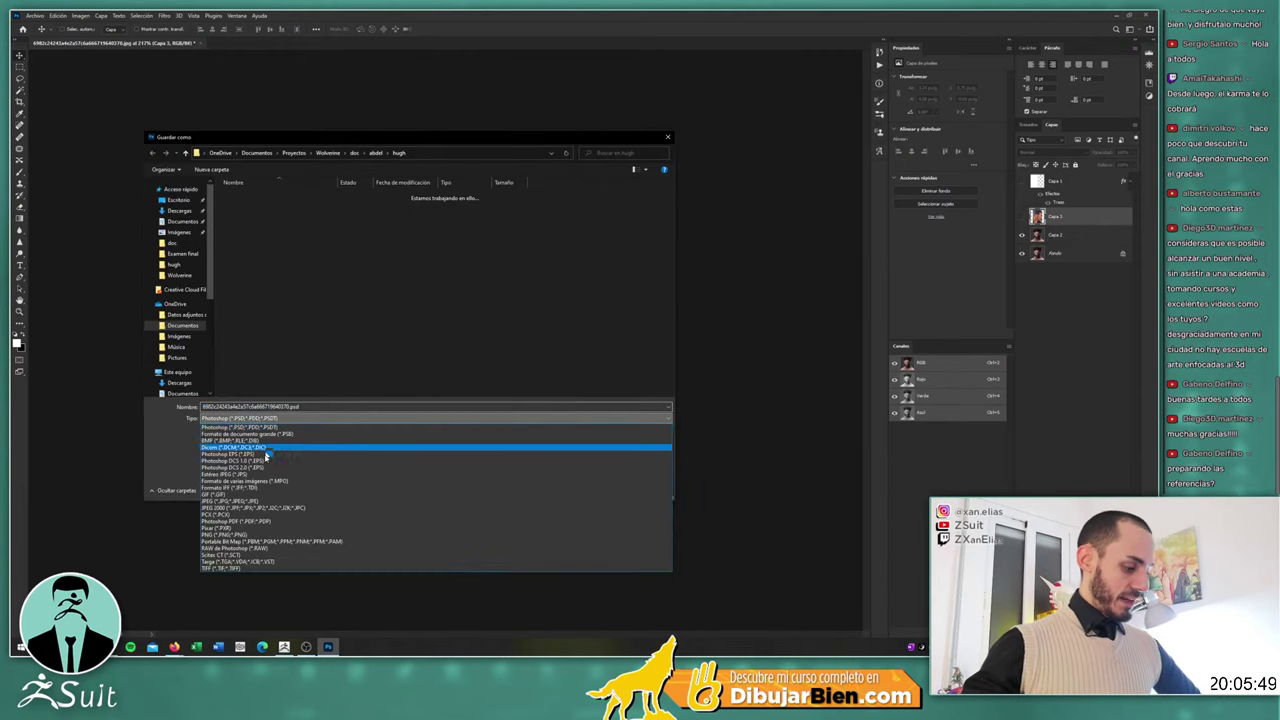
pyautogui.click(270, 497)
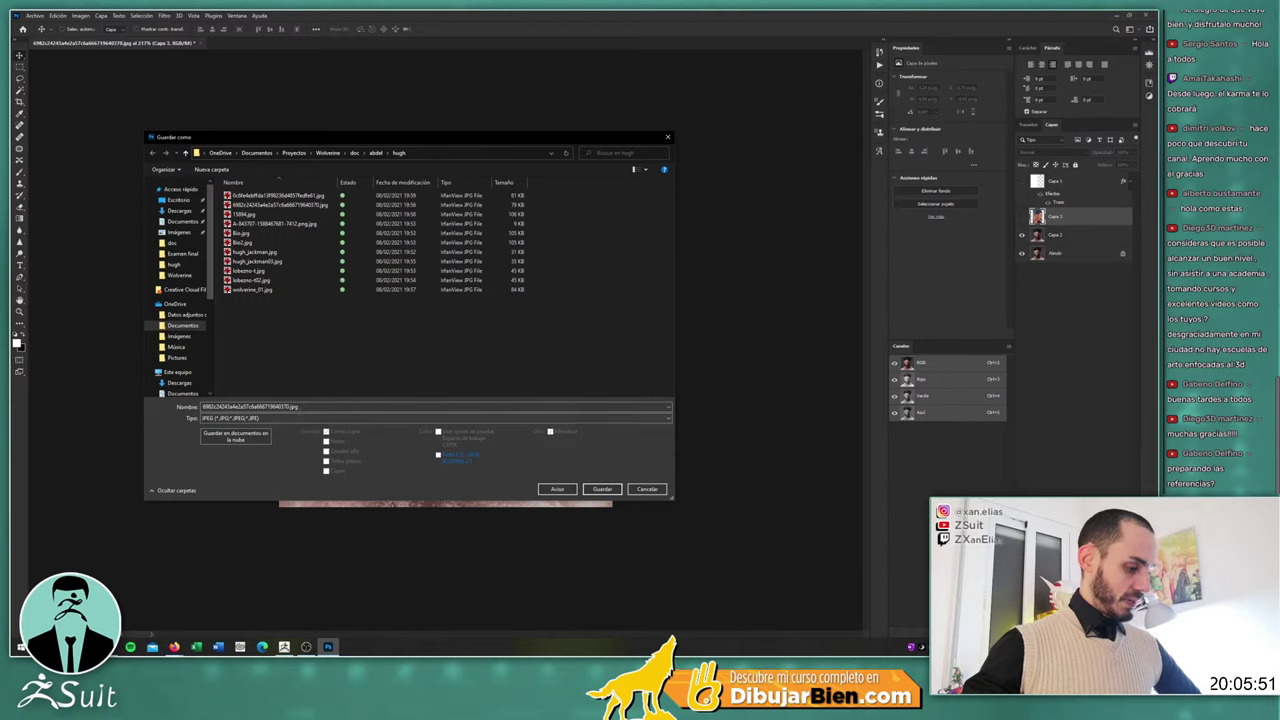
pyautogui.click(291, 407)
pyautogui.write('_l')
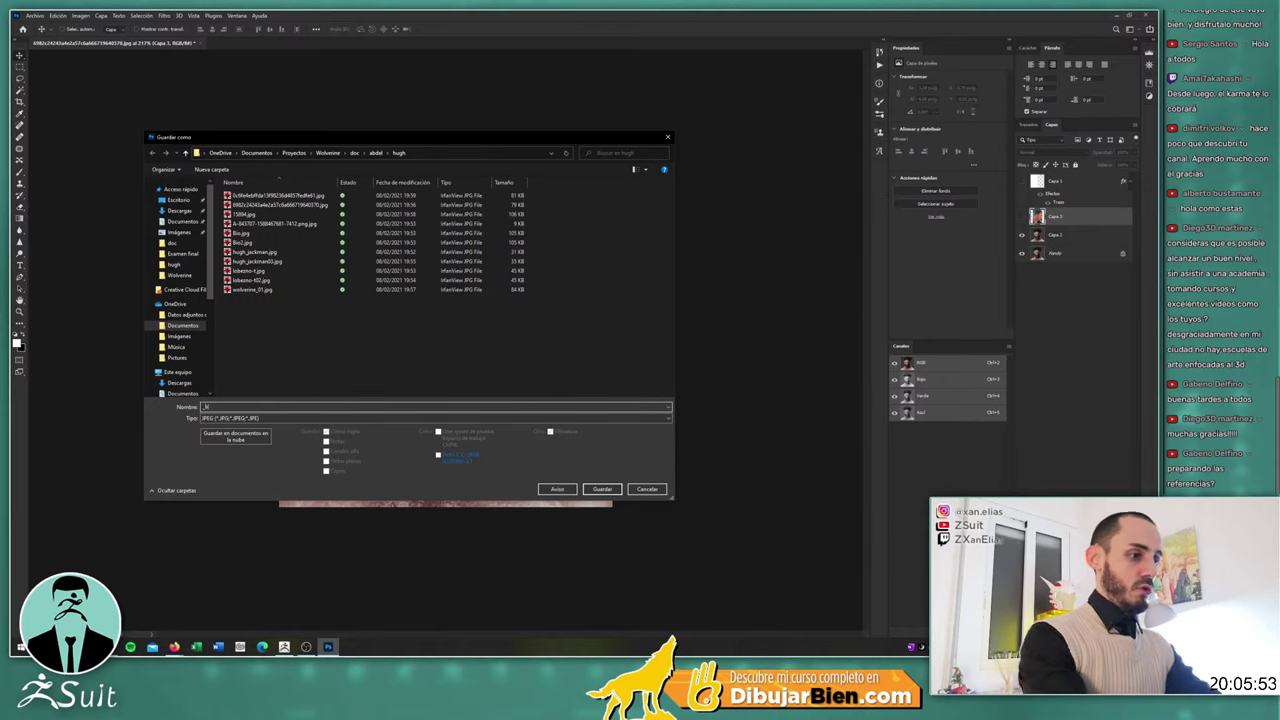
pyautogui.write('hjfront')
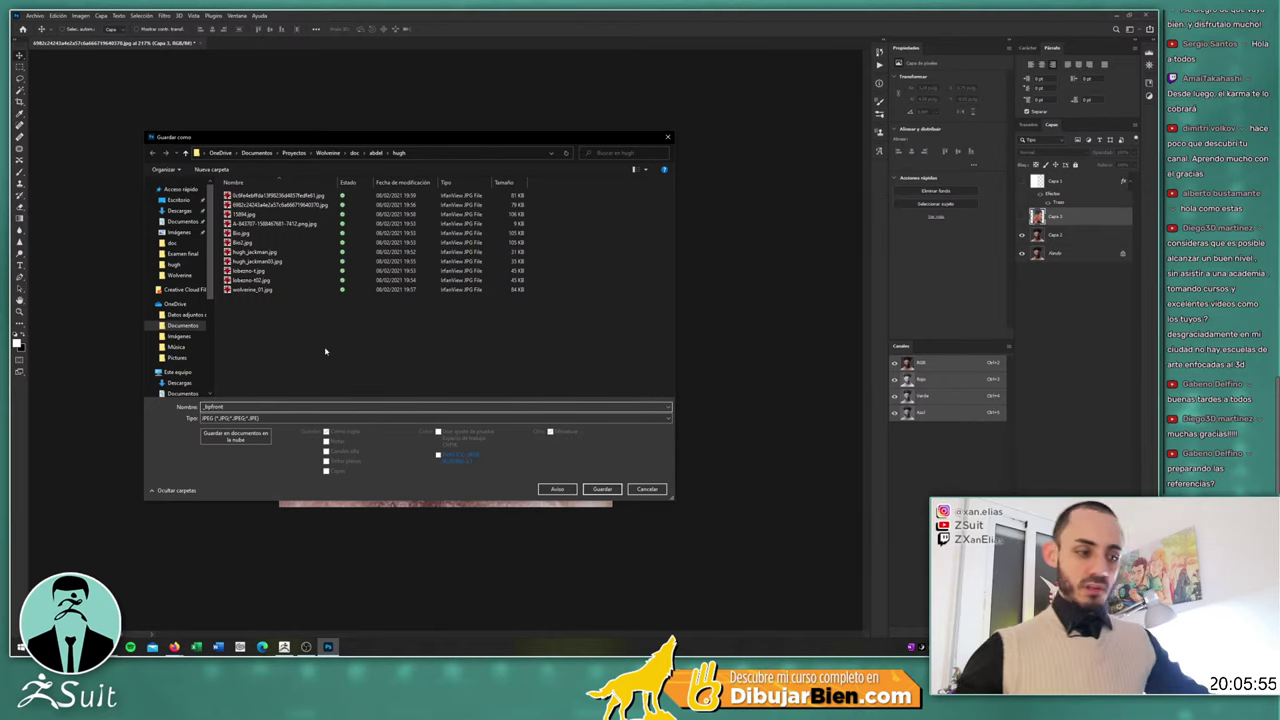
pyautogui.click(603, 489)
pyautogui.click(489, 152)
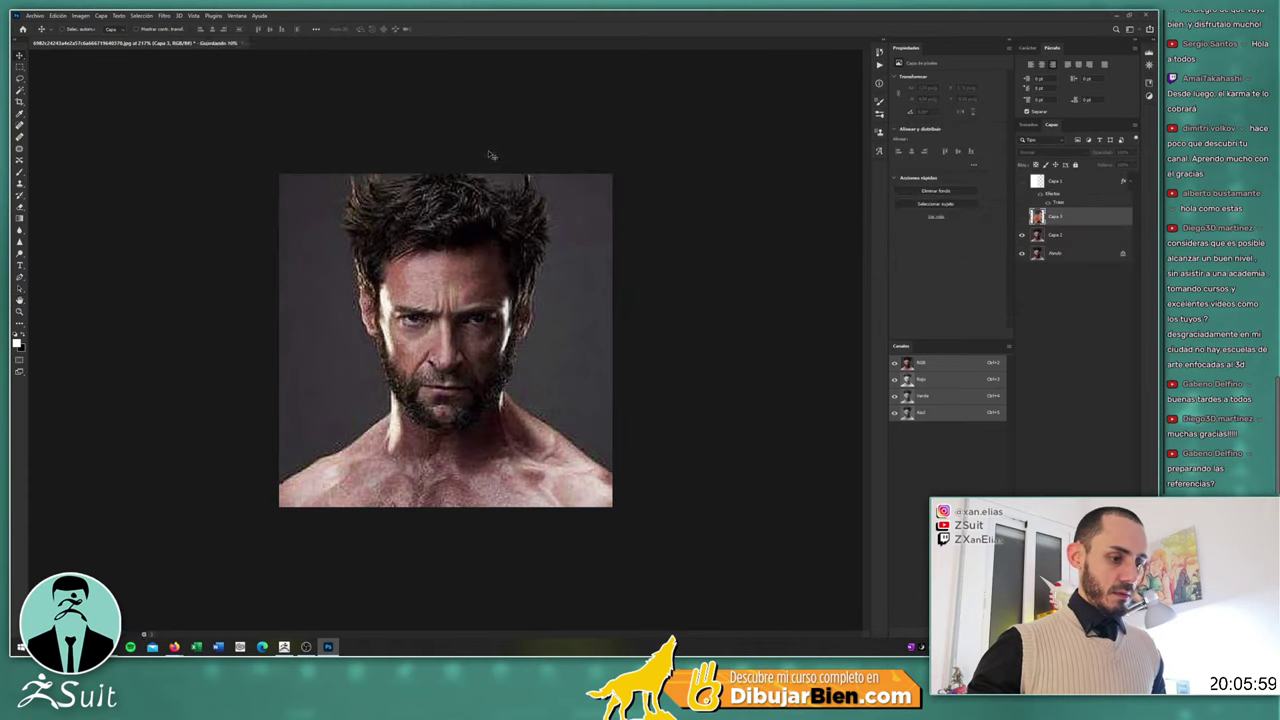
# Show the side-profile layer again and save the side view as the JPEG _bpleft in the hugh folder
pyautogui.click(1022, 217)
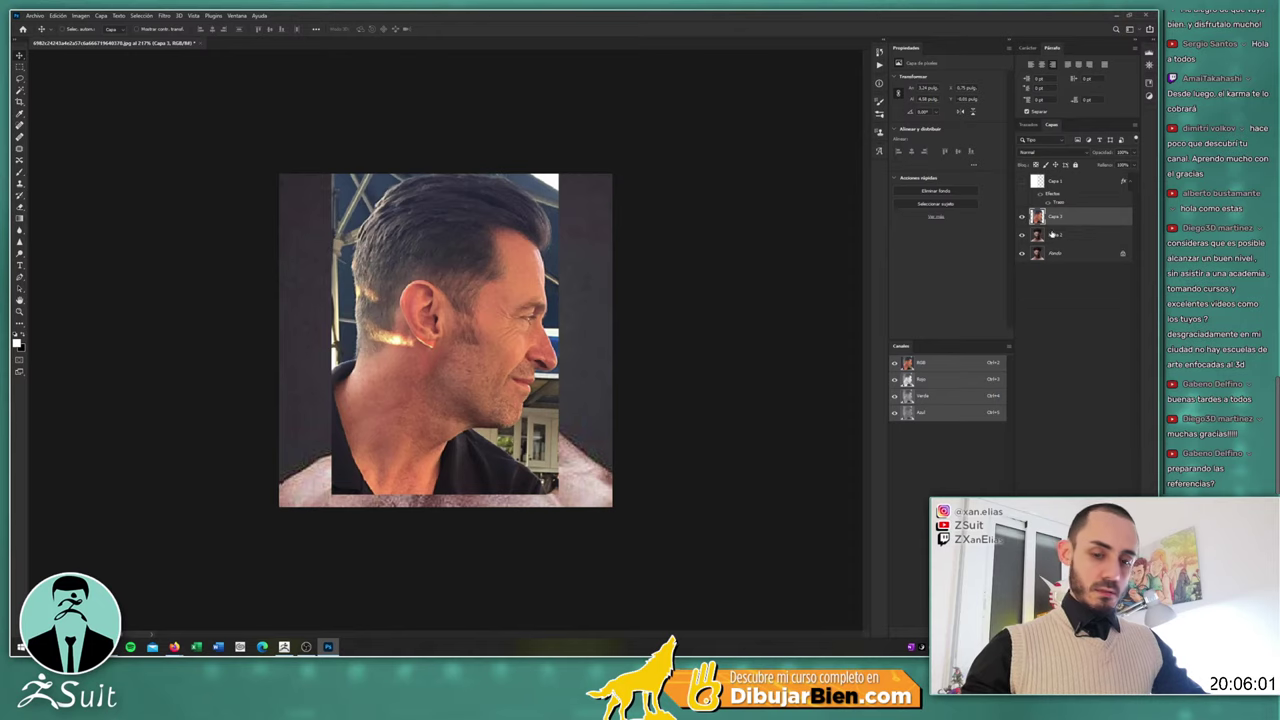
pyautogui.hotkey('ctrl', 'shift', 's')
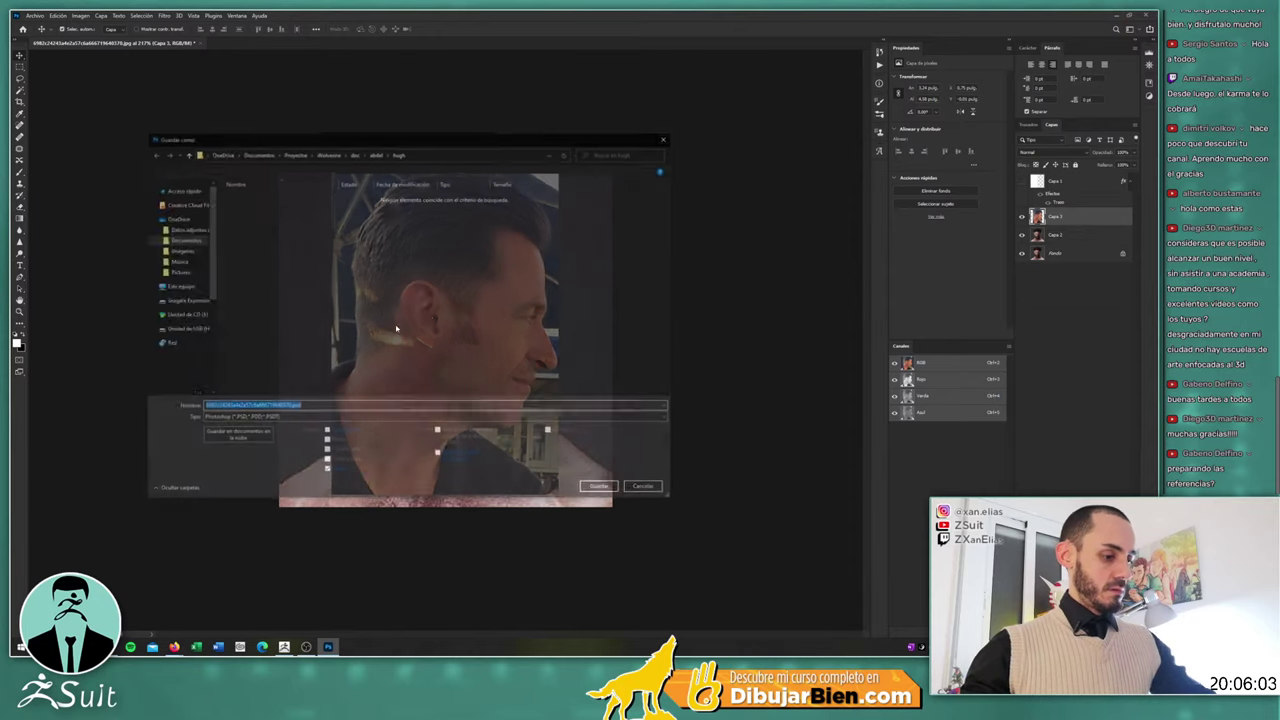
pyautogui.click(258, 418)
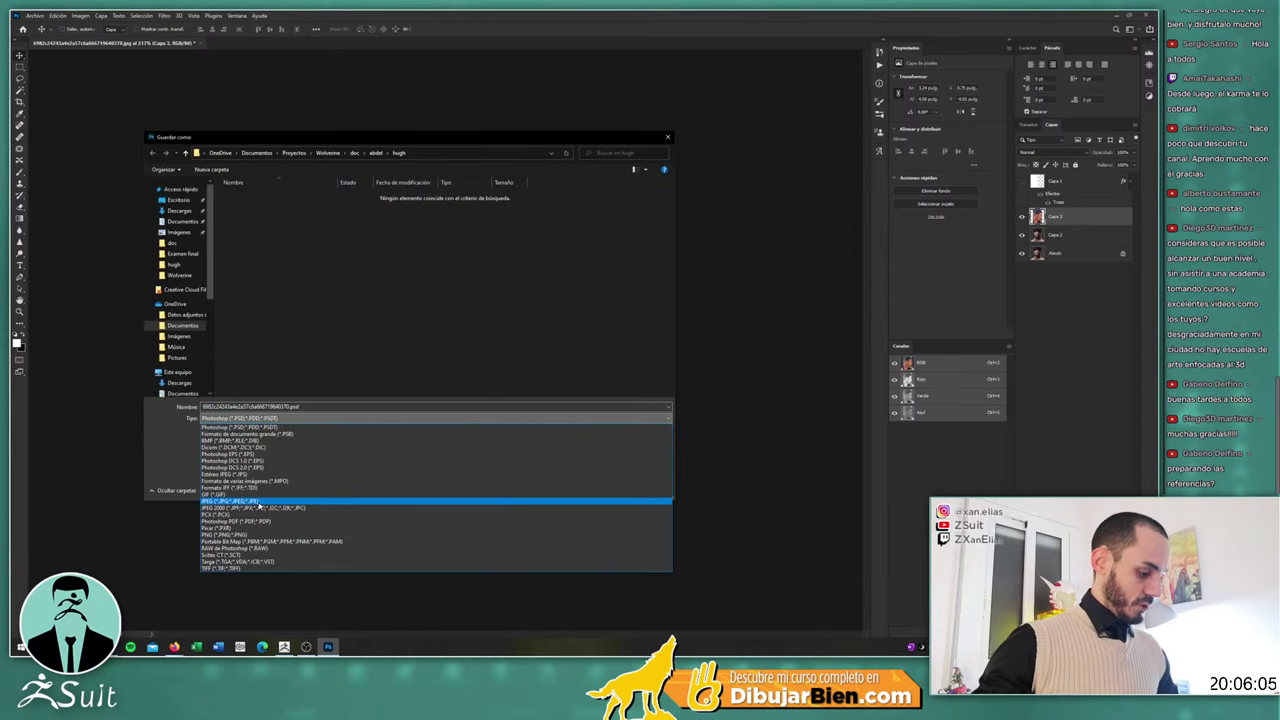
pyautogui.click(258, 502)
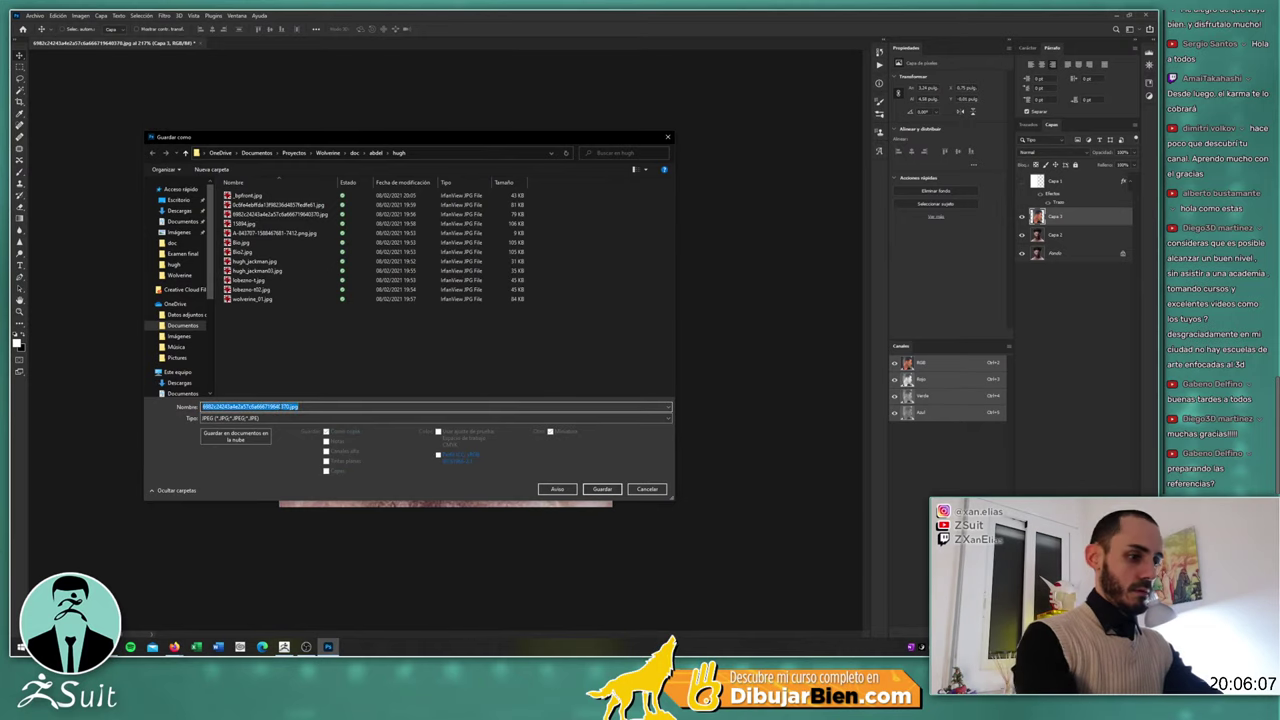
pyautogui.write('_bbpleft')
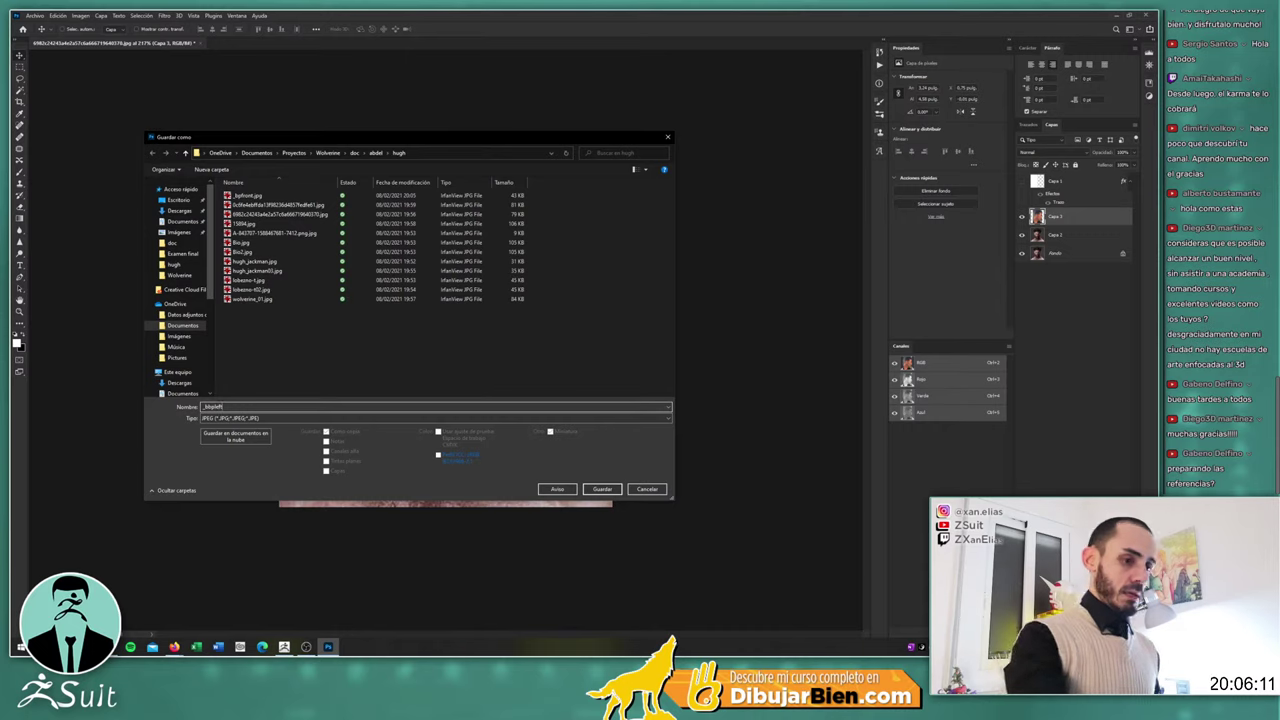
pyautogui.click(212, 407)
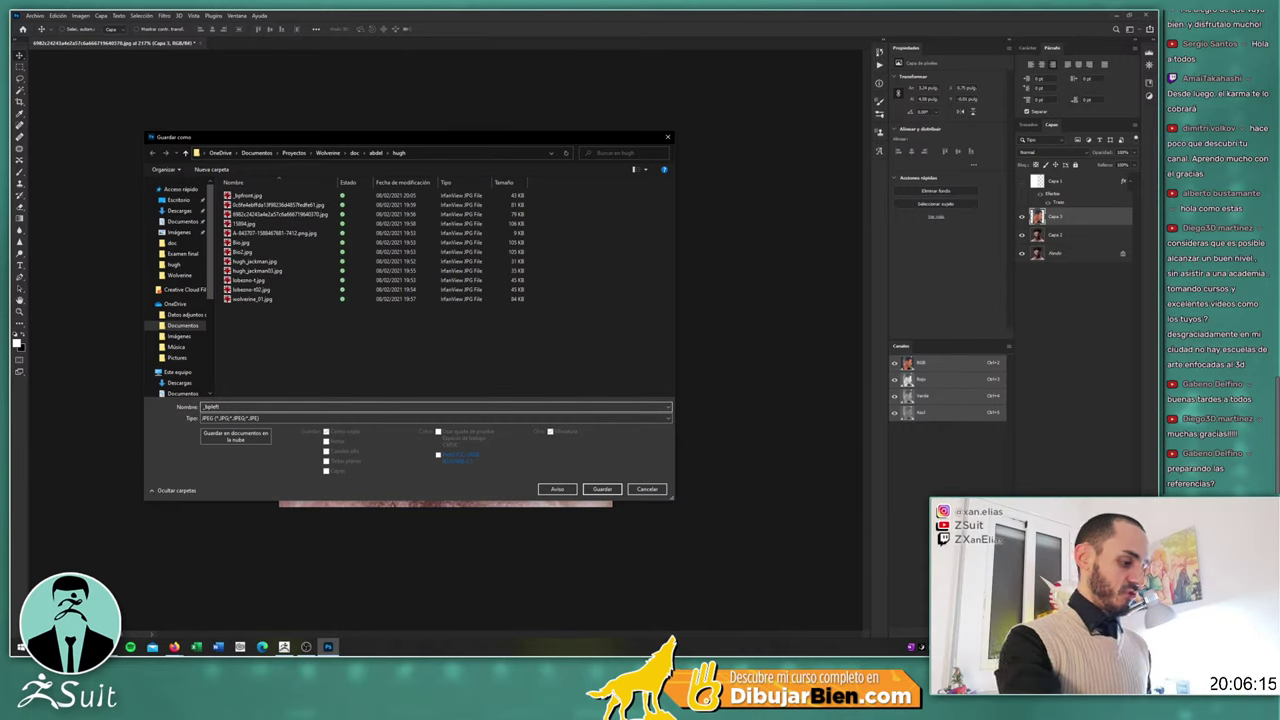
pyautogui.press('Return')
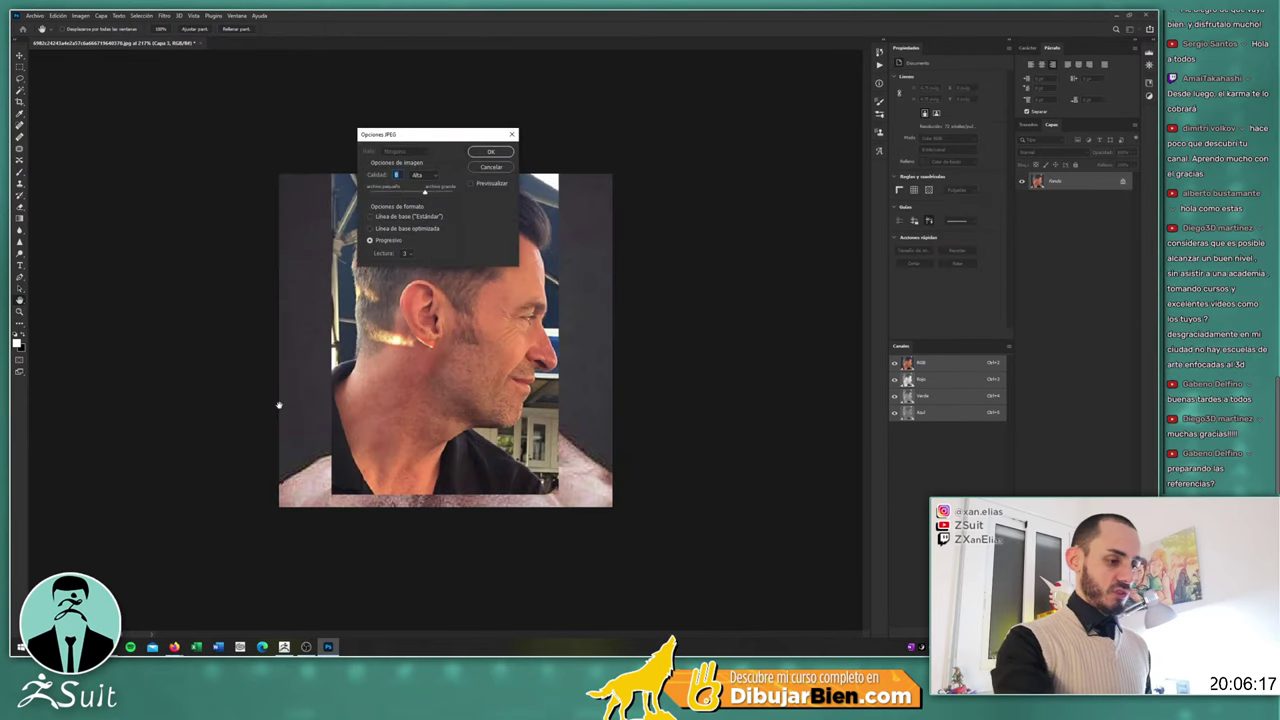
pyautogui.press('Return')
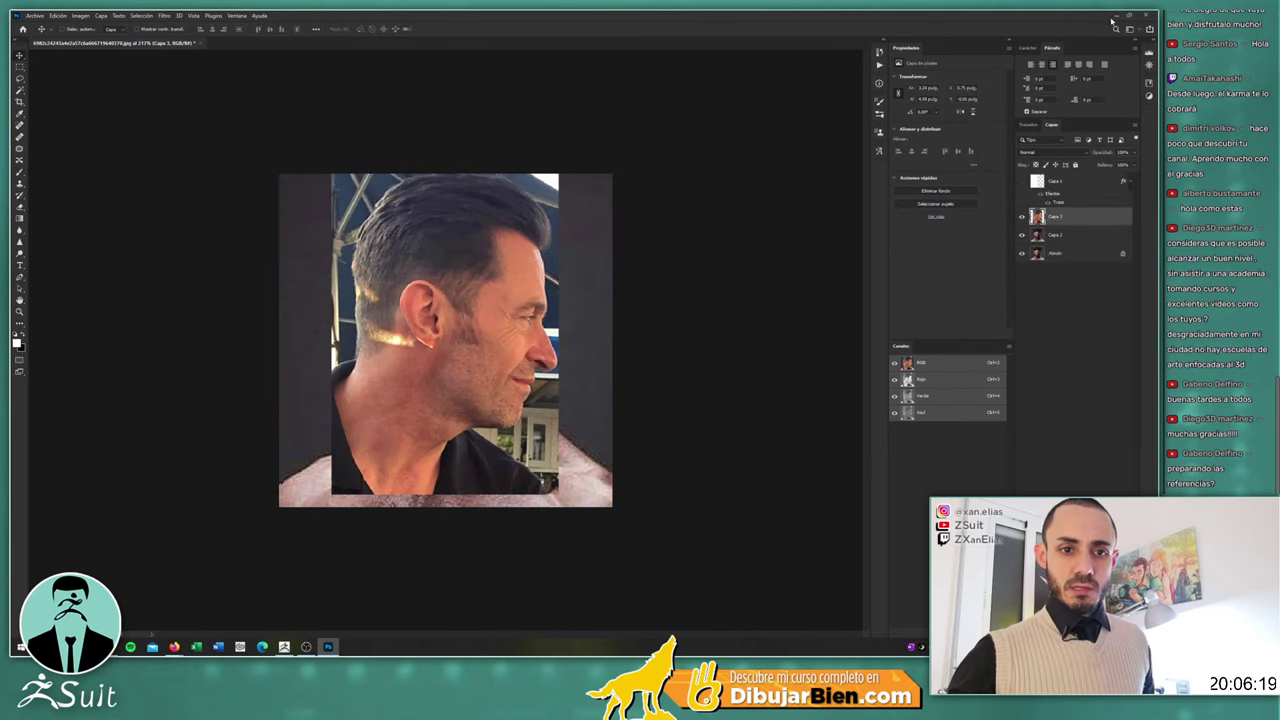
# Switch to ZBrush, turn the anatomy figure to the front, and show the floor grid with its reference image planes
pyautogui.click(1115, 17)
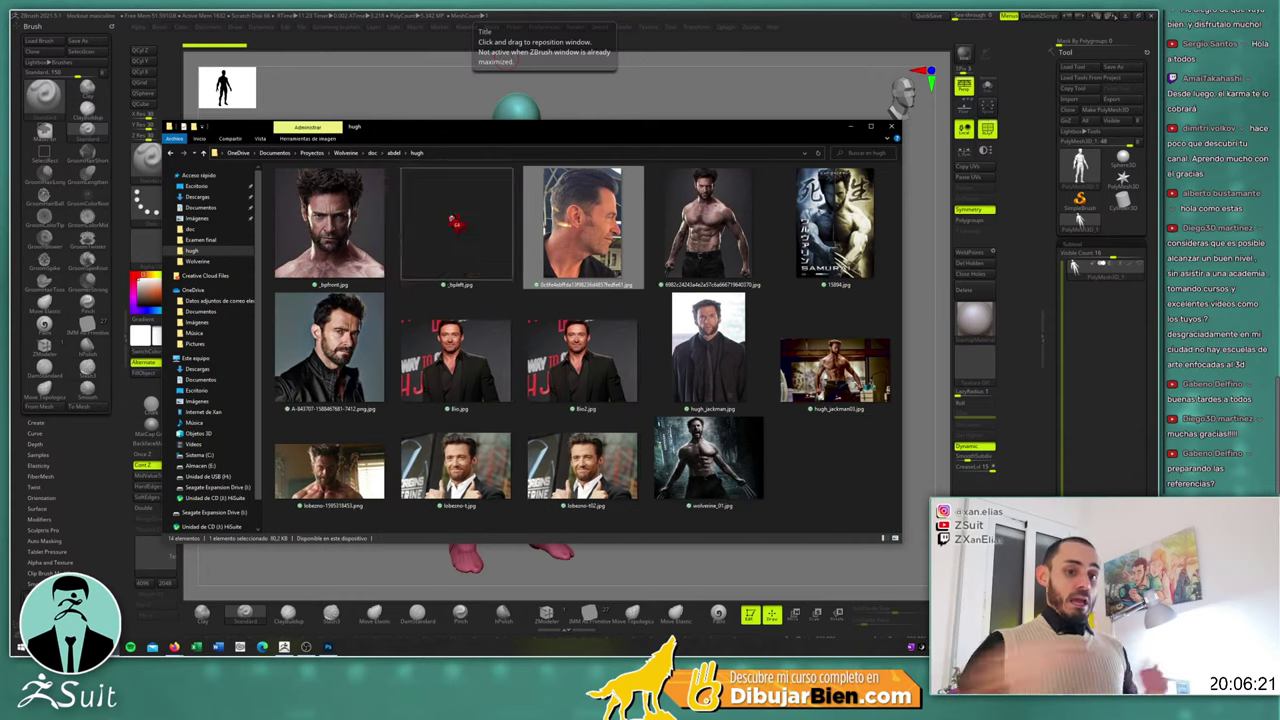
pyautogui.click(851, 128)
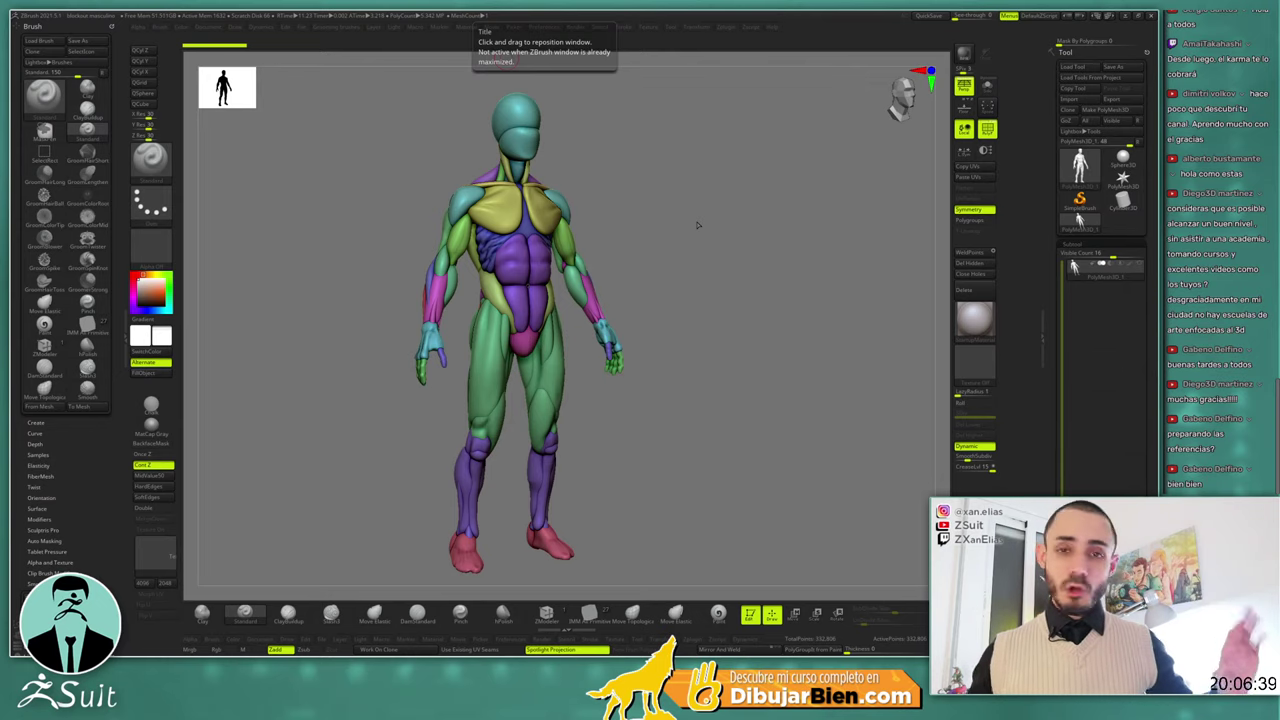
pyautogui.moveTo(697, 345); pyautogui.dragTo(701, 330)
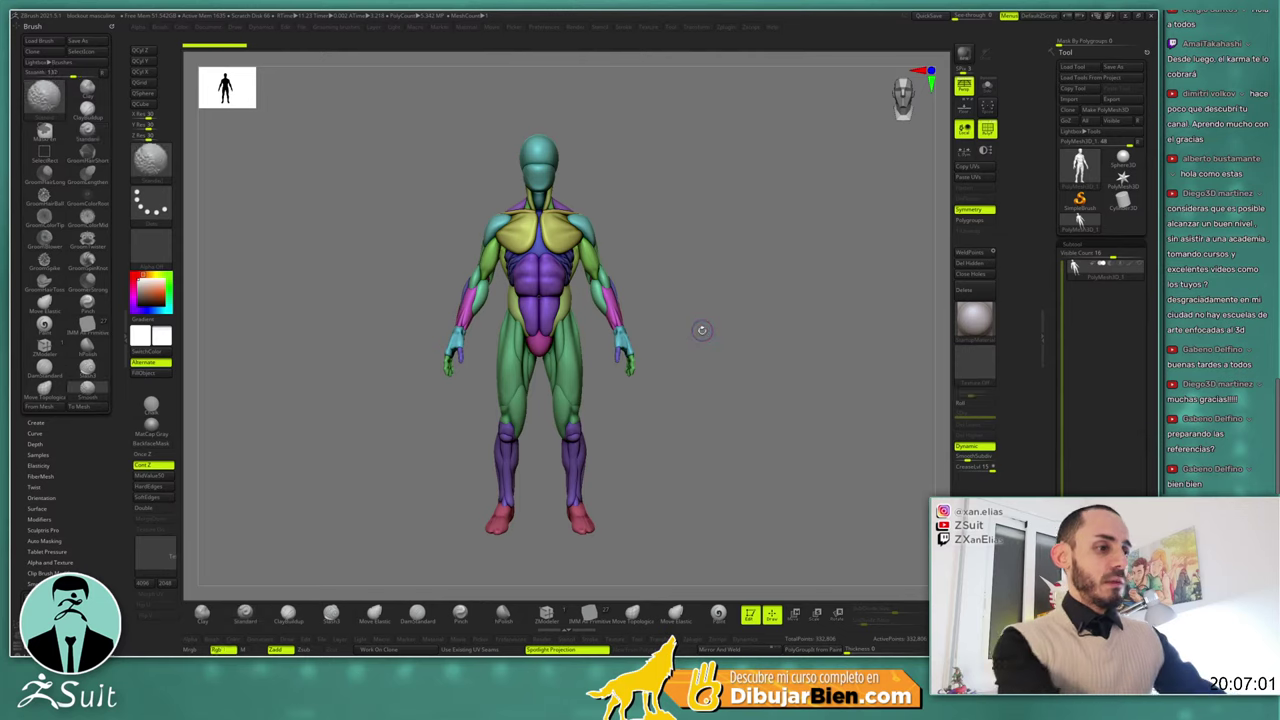
pyautogui.hotkey('shift', 'p')
pyautogui.moveTo(701, 330); pyautogui.dragTo(701, 330)
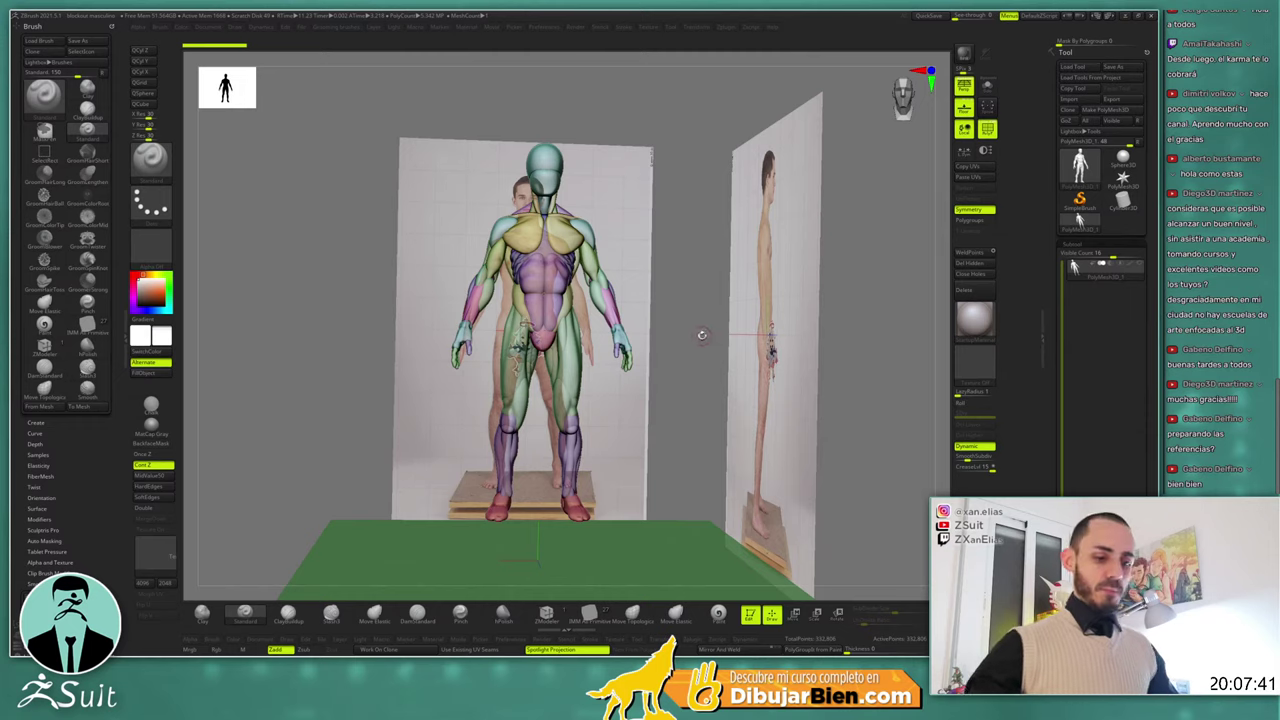
pyautogui.moveTo(702, 336); pyautogui.dragTo(705, 338)
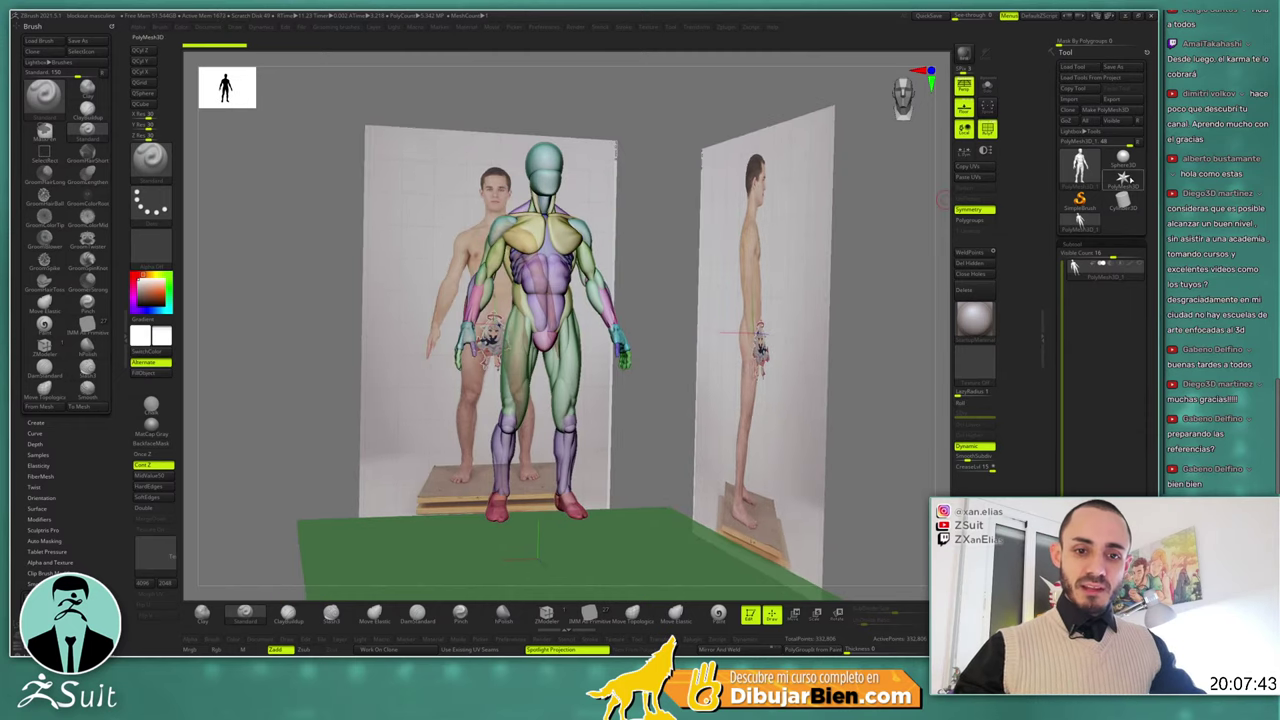
# Make the PolyMesh3D star the active tool and view it from the front with the floor grid on and perspective off
pyautogui.click(1122, 178)
pyautogui.keyDown('shift'); pyautogui.moveTo(677, 323); pyautogui.dragTo(677, 290); pyautogui.keyUp('shift')
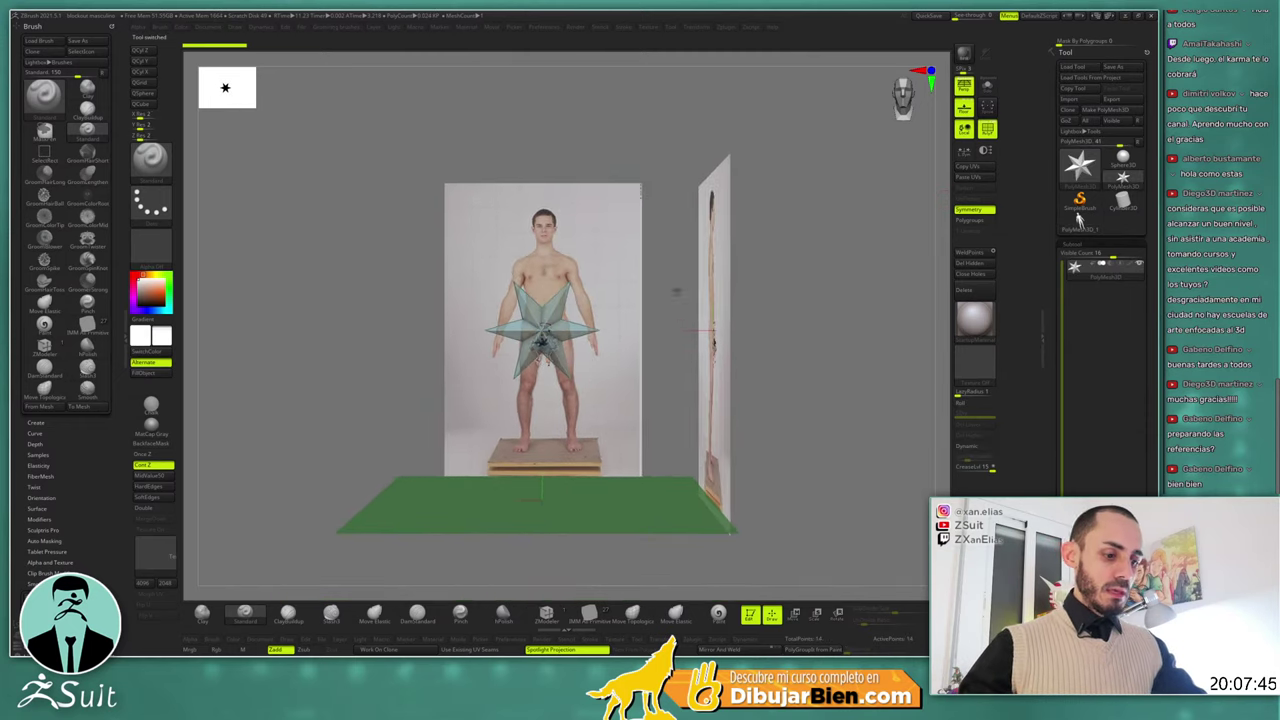
pyautogui.hotkey('shift', 'p')
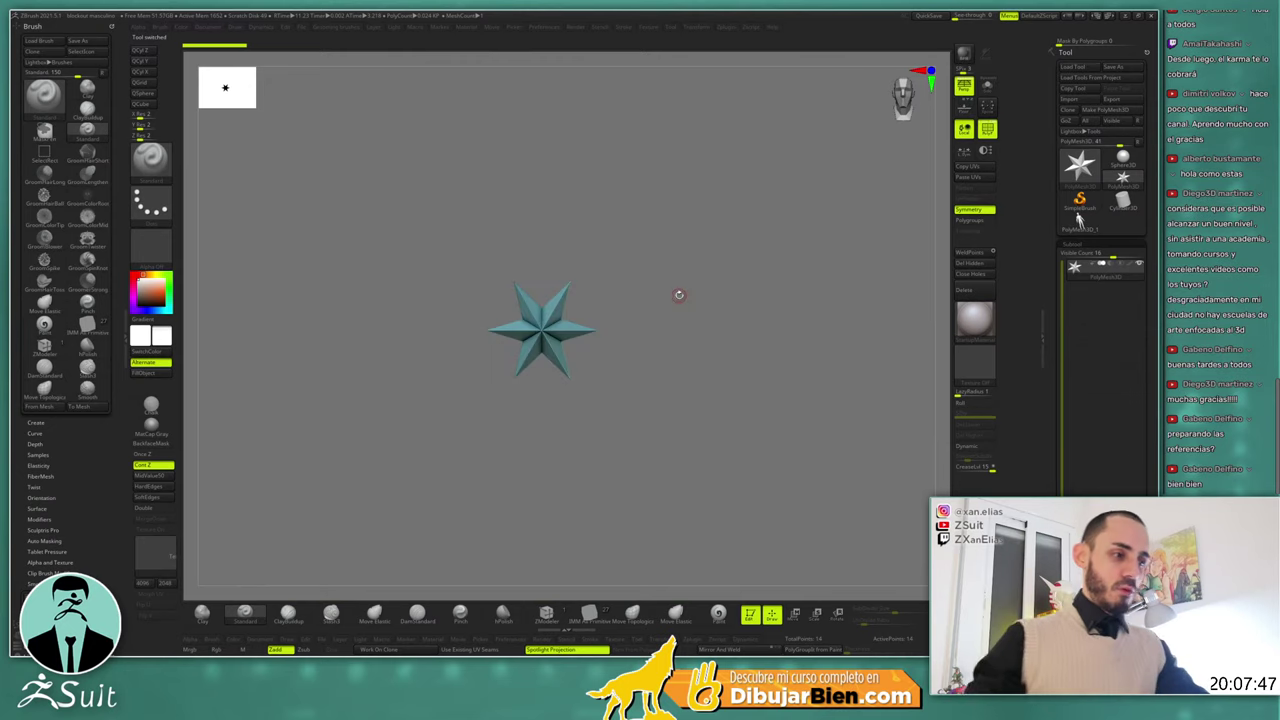
pyautogui.hotkey('shift', 'p')
pyautogui.keyDown('shift'); pyautogui.moveTo(679, 294); pyautogui.dragTo(677, 294); pyautogui.keyUp('shift')
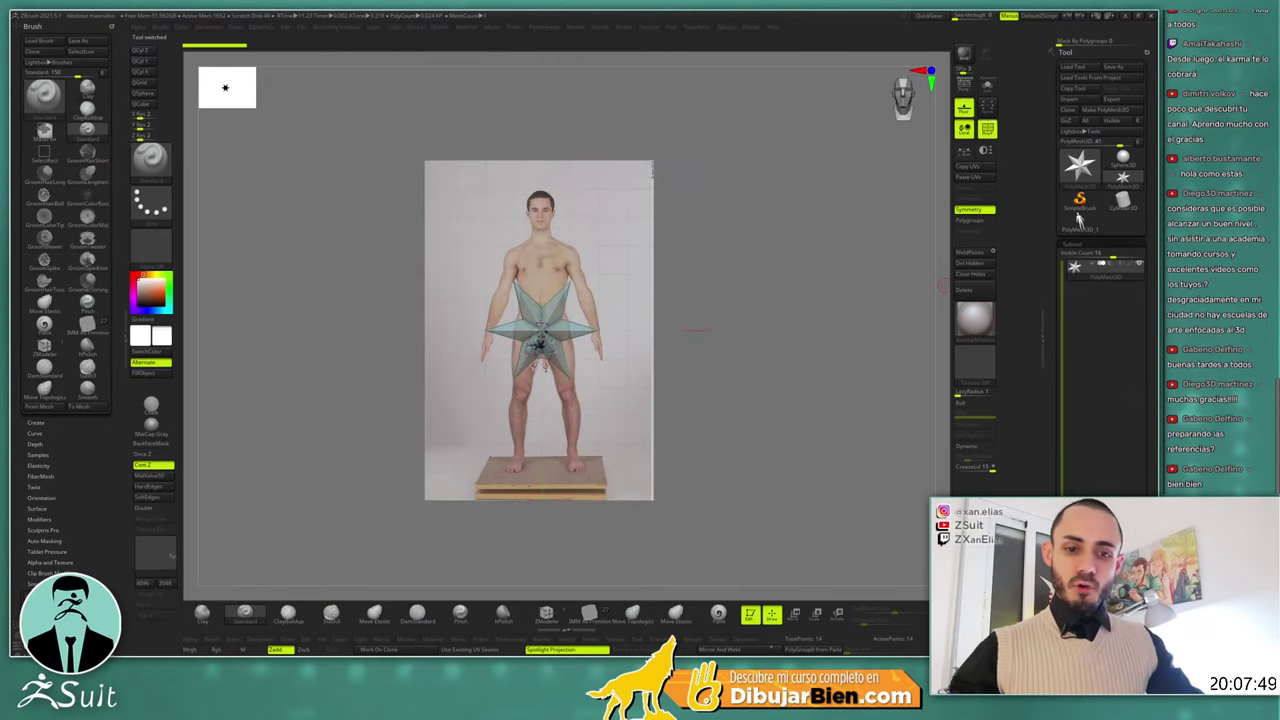
# Import _bpfront.jpg from the hugh folder as the front-back floor grid image and set its horizontal offset to 0
pyautogui.click(1076, 243)
pyautogui.moveTo(1048, 286); pyautogui.dragTo(1044, 174)
pyautogui.scroll(-5, 1100, 300)
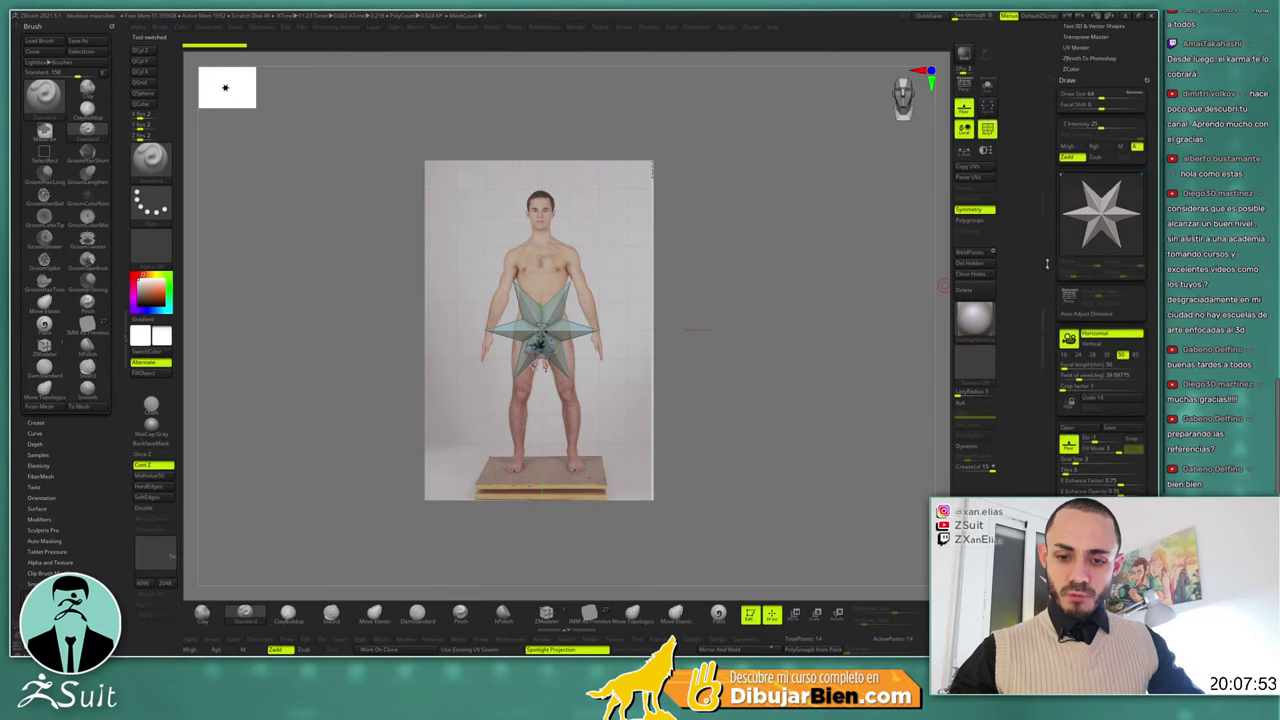
pyautogui.click(1070, 422)
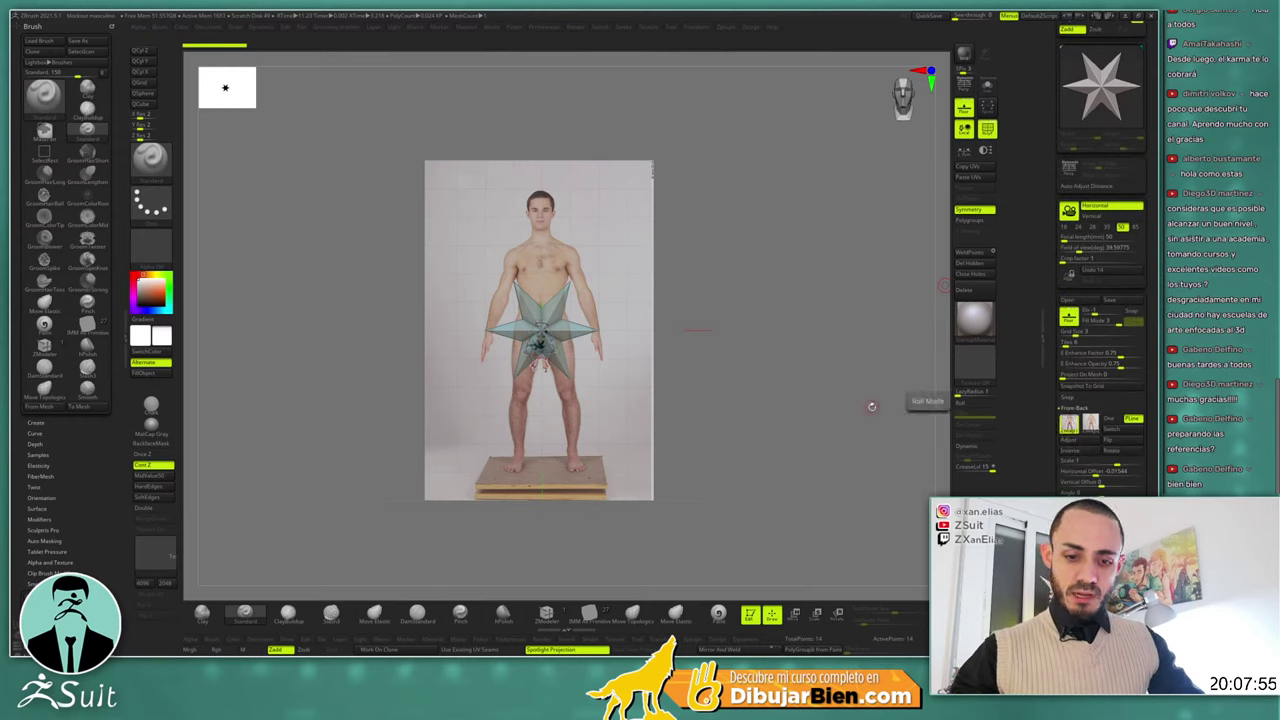
pyautogui.click(1070, 422)
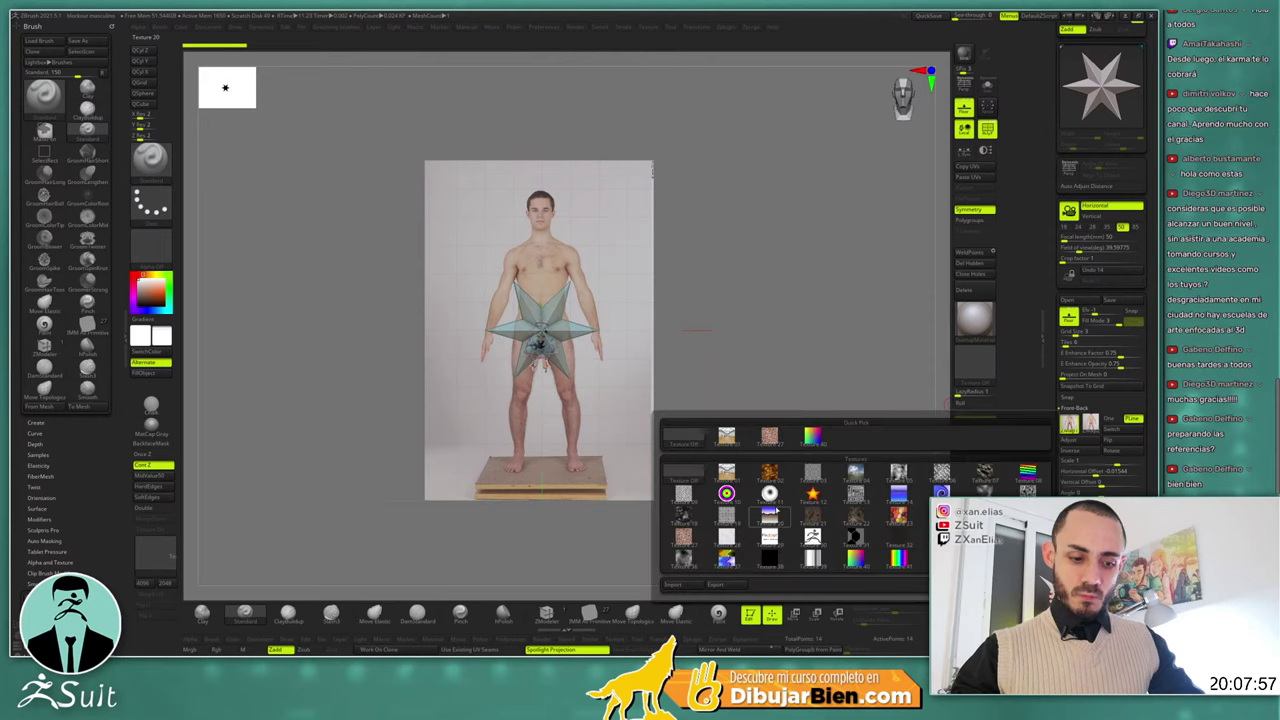
pyautogui.click(686, 583)
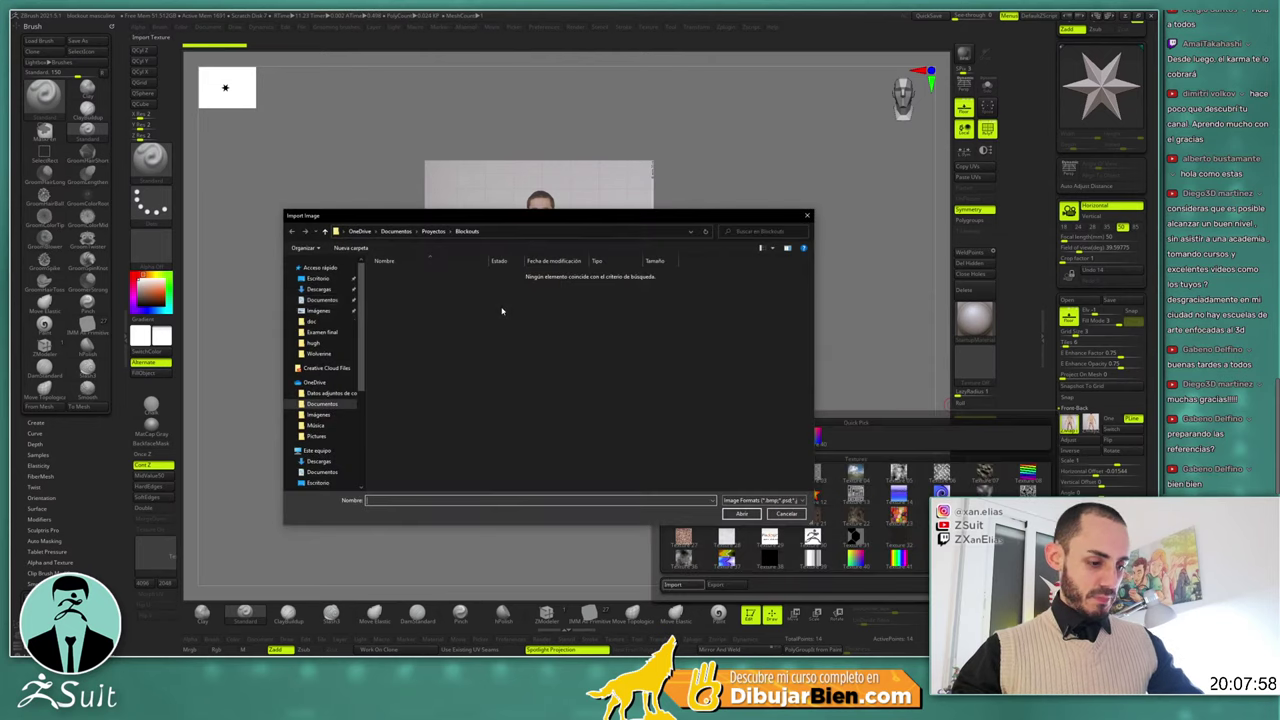
pyautogui.click(325, 343)
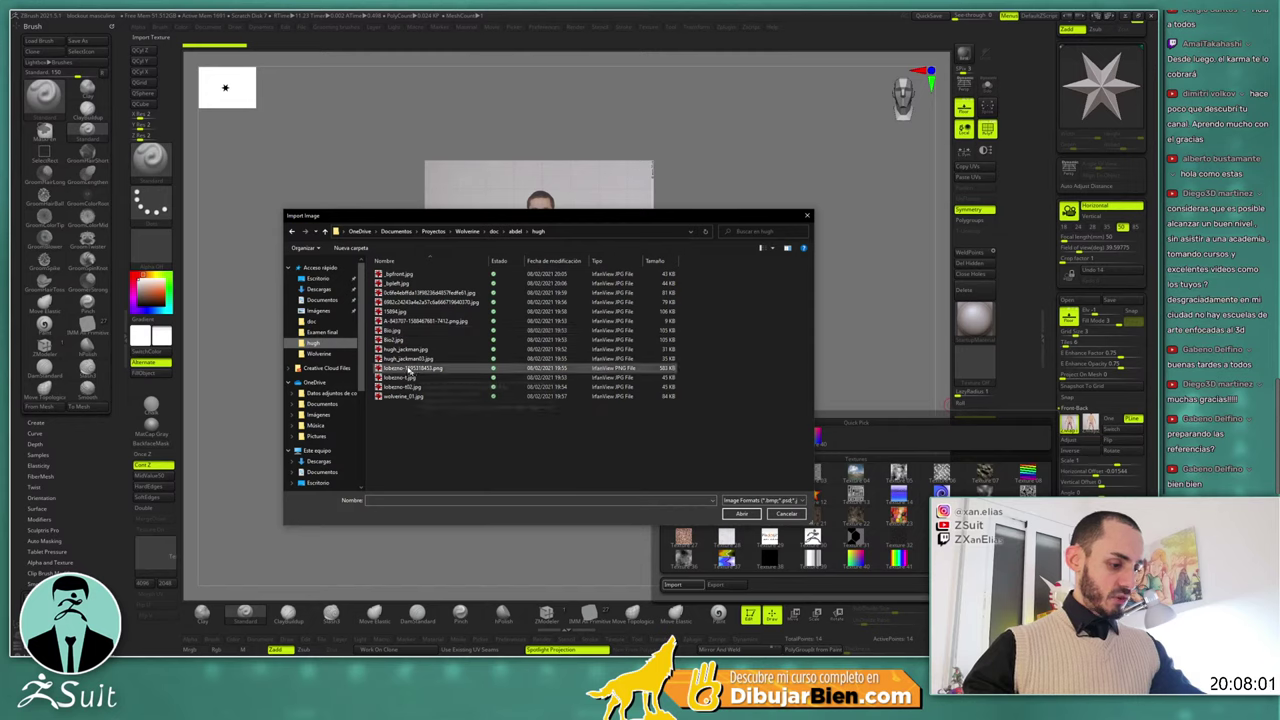
pyautogui.doubleClick(395, 273)
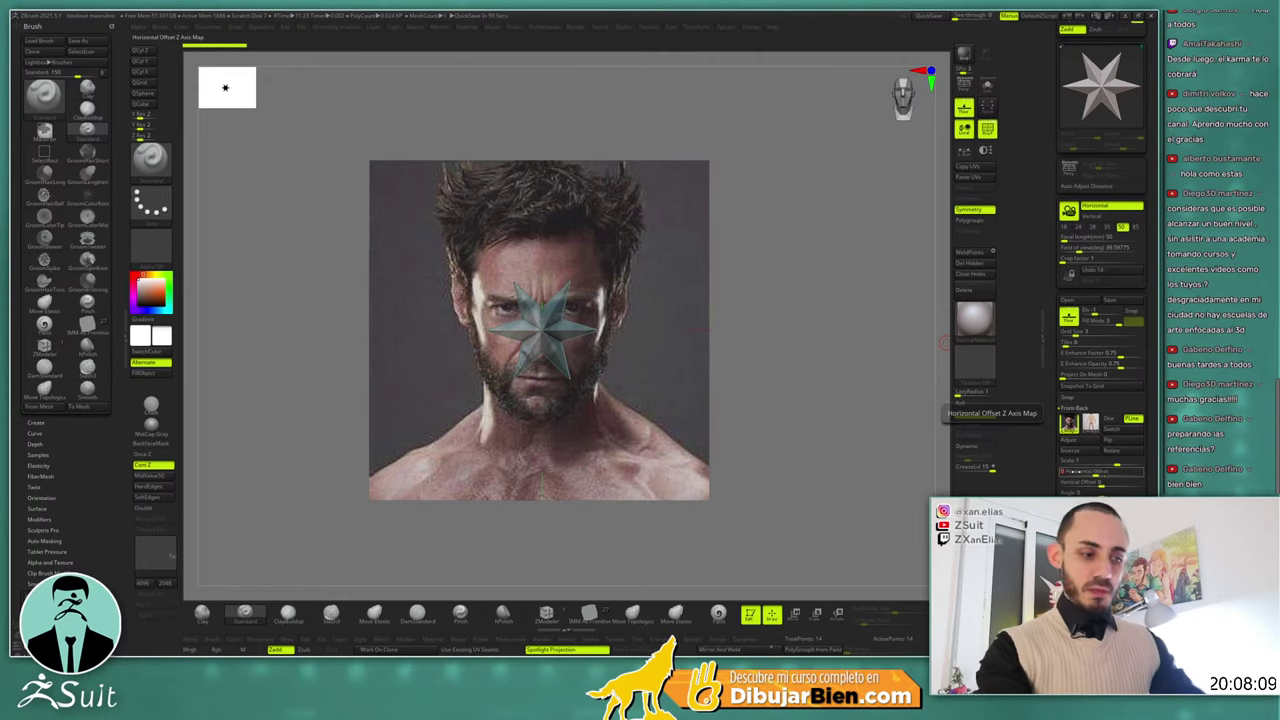
pyautogui.press('Return')
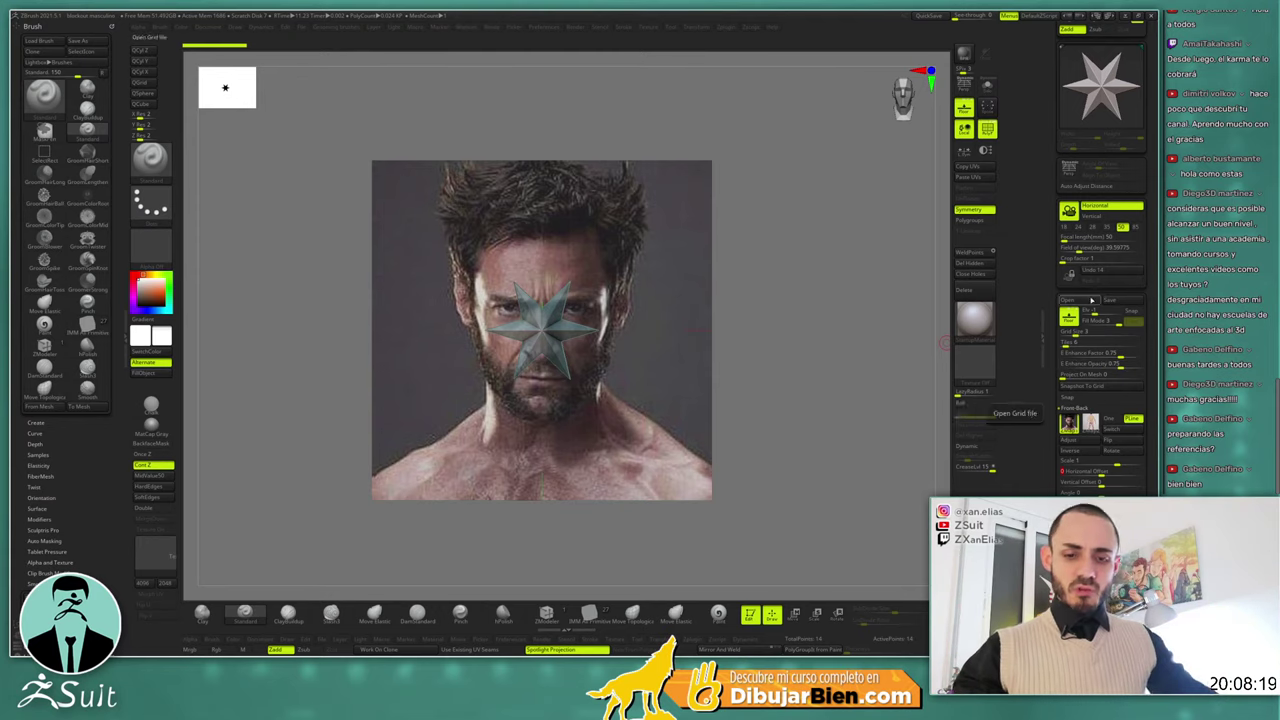
# Import _bpleft.jpg from the hugh folder as the left-right floor grid image and return to the front view
pyautogui.moveTo(1052, 431)
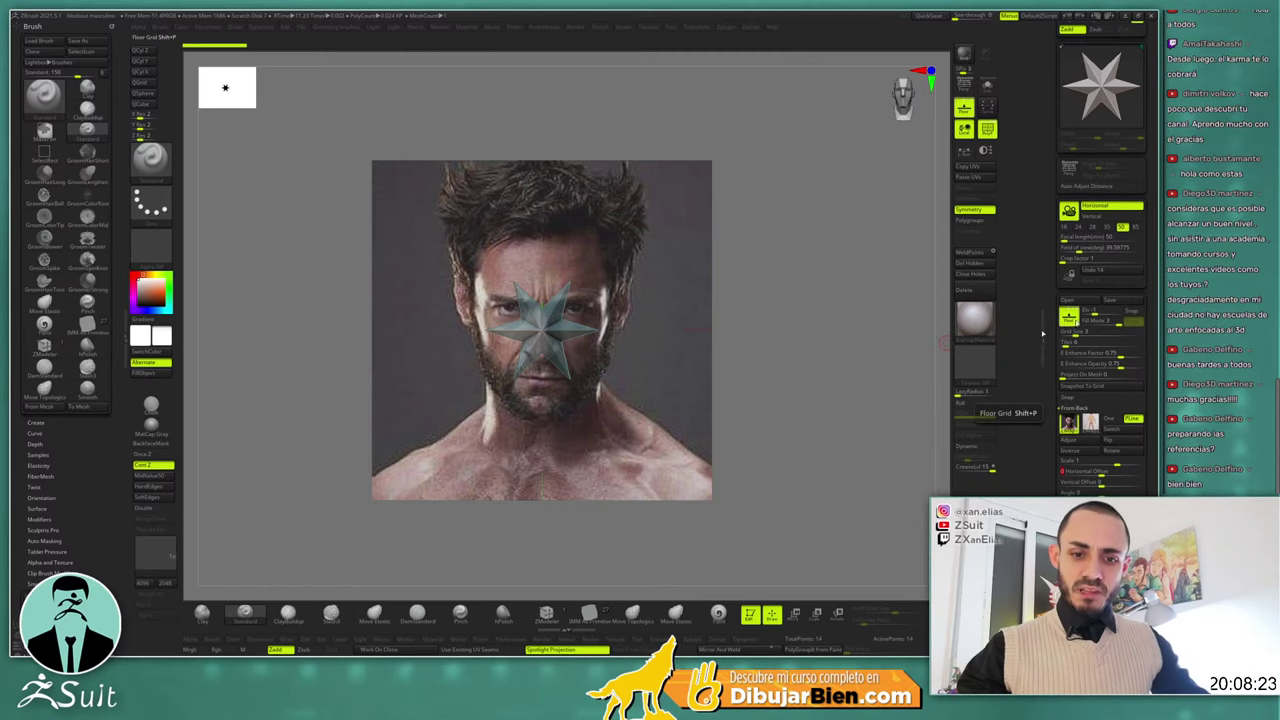
pyautogui.keyDown('shift'); pyautogui.moveTo(799, 376); pyautogui.dragTo(829, 377); pyautogui.keyUp('shift')
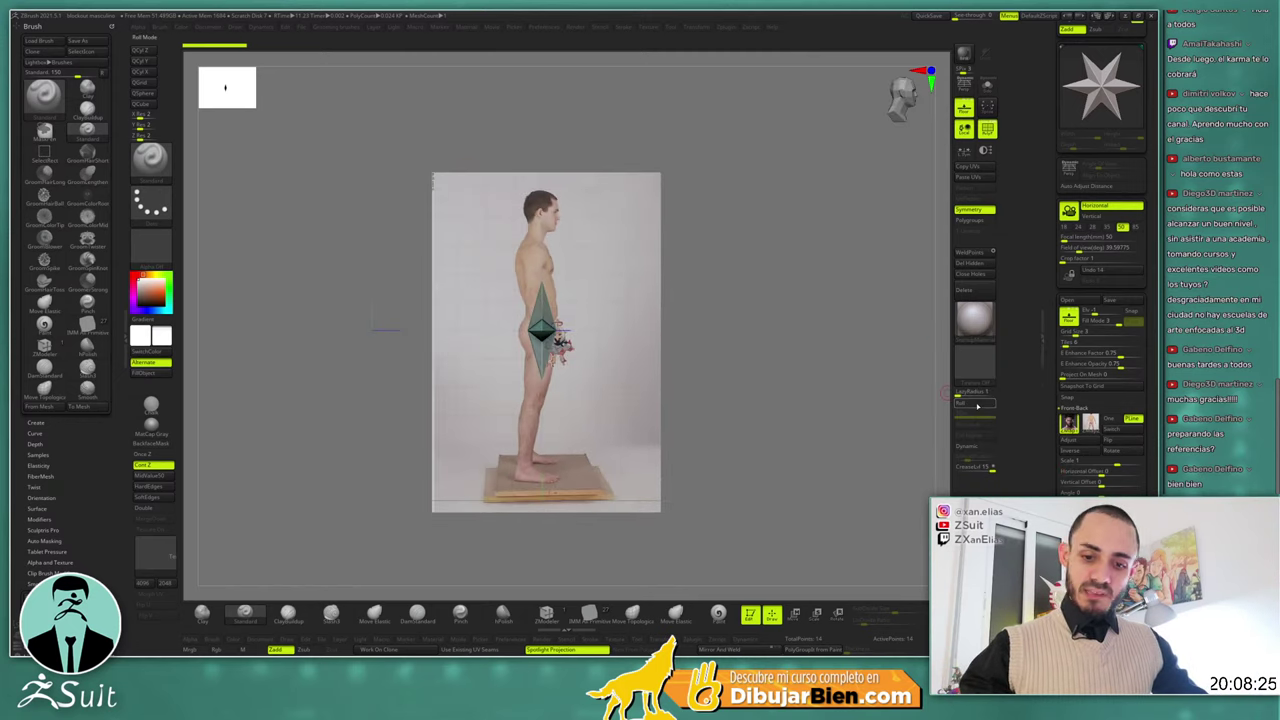
pyautogui.click(1076, 409)
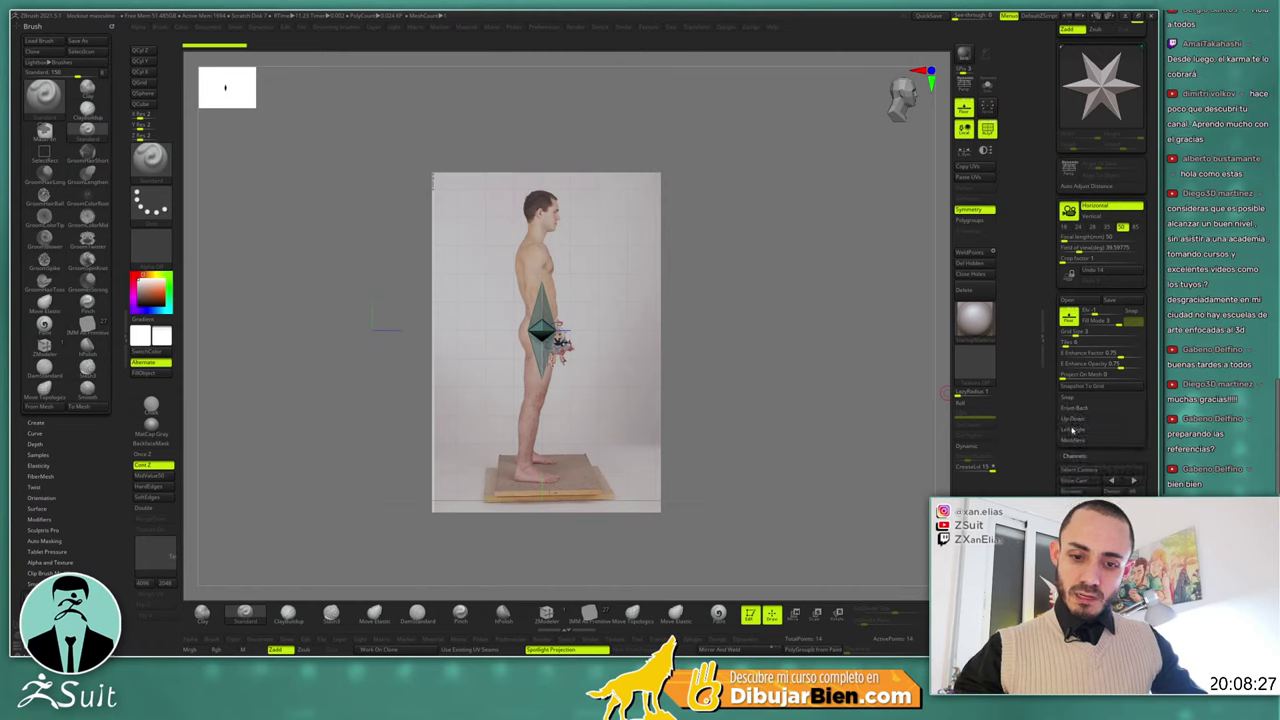
pyautogui.click(1072, 428)
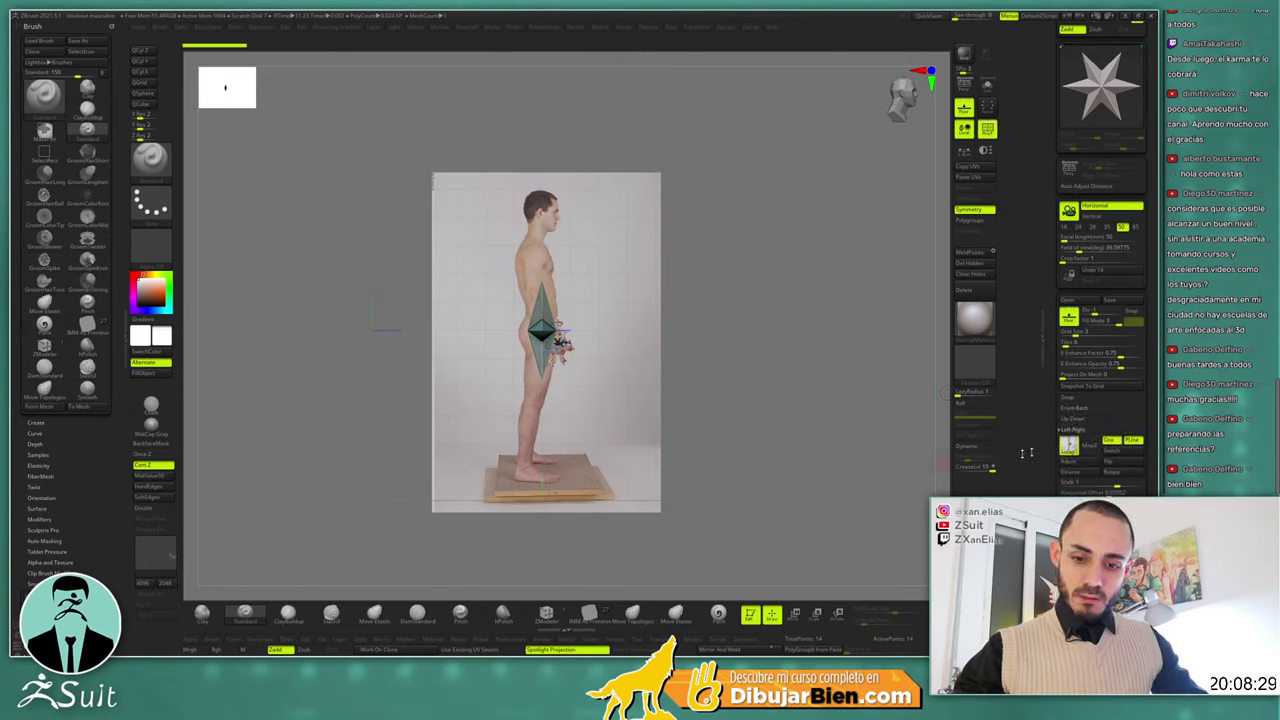
pyautogui.click(1068, 443)
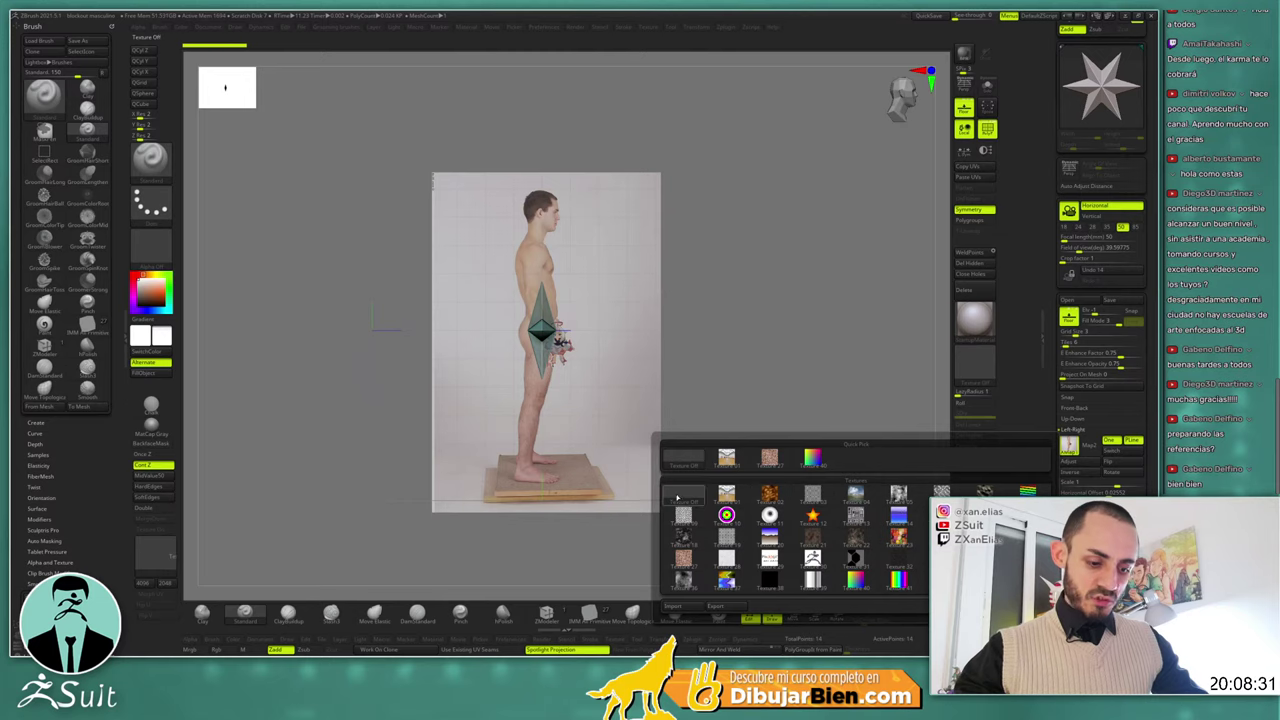
pyautogui.click(673, 606)
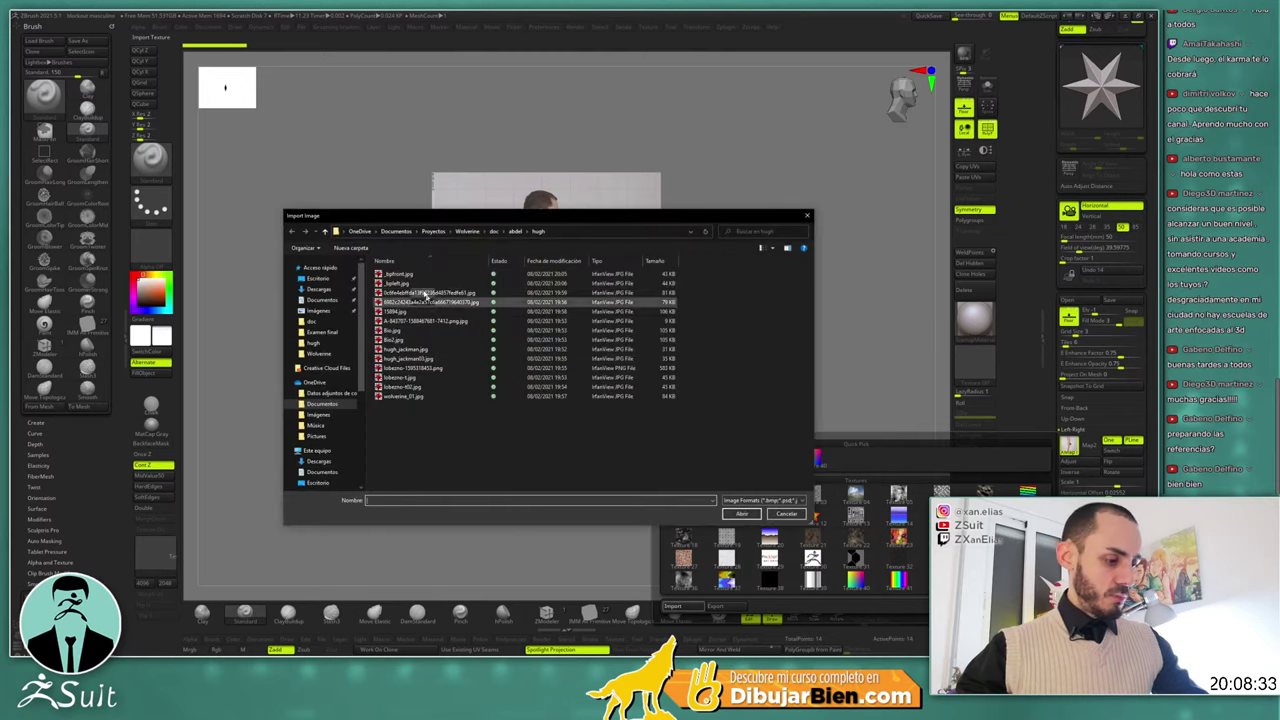
pyautogui.doubleClick(410, 293)
pyautogui.moveTo(762, 319)
pyautogui.keyDown('shift'); pyautogui.mouseDown()
pyautogui.moveTo(743, 320)
pyautogui.moveTo(774, 310)
pyautogui.mouseUp(); pyautogui.keyUp('shift')
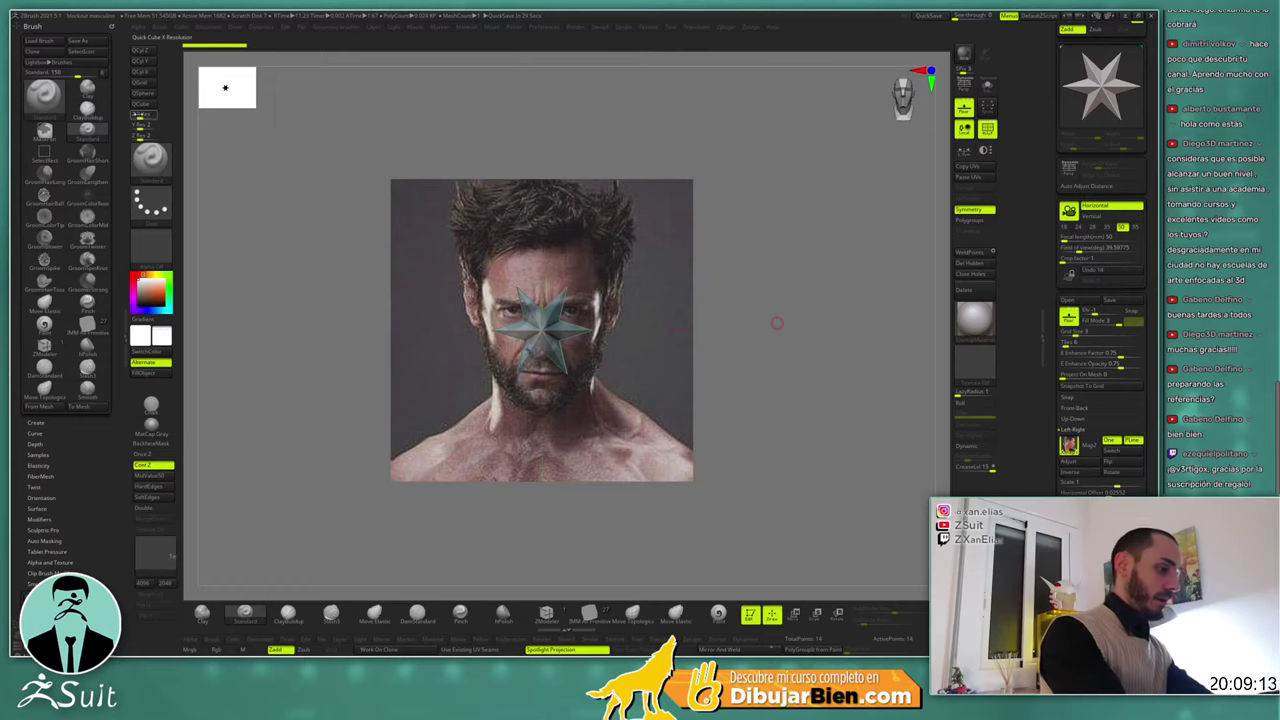
# Replace the star with a QSphere at resolution 100 on all three axes and scale it up over the face
pyautogui.moveTo(140, 115); pyautogui.dragTo(170, 136)
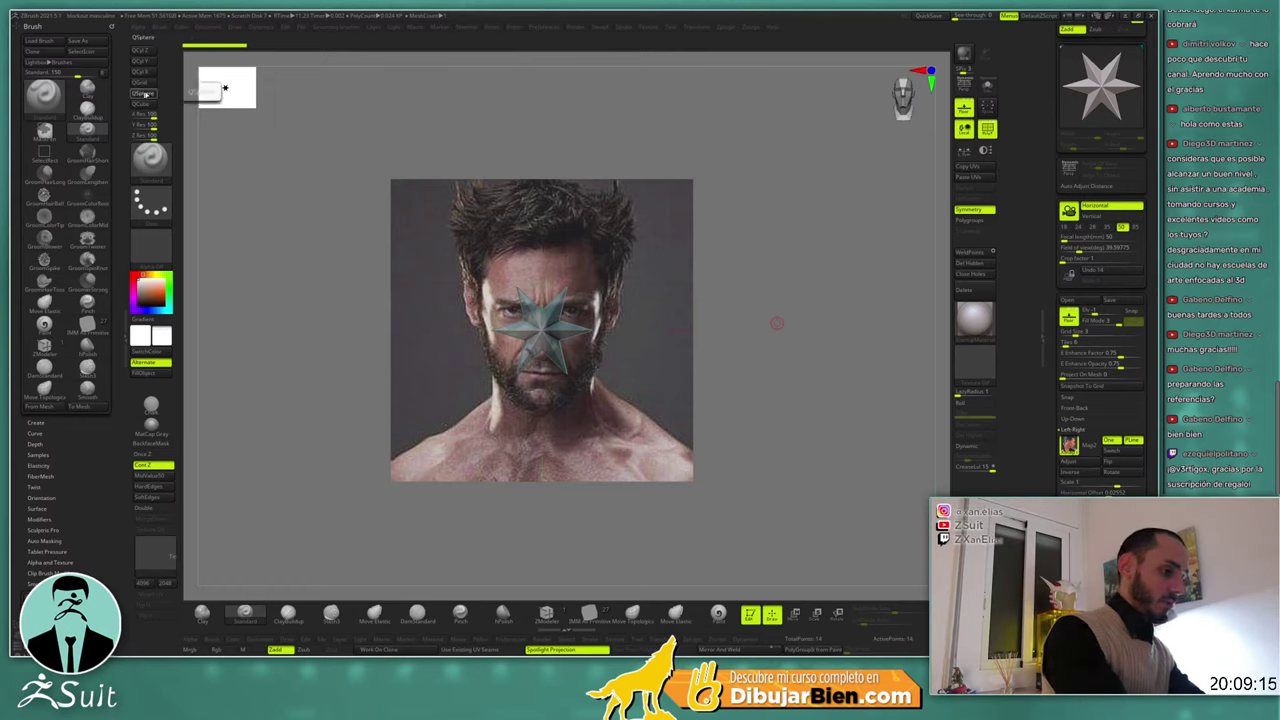
pyautogui.click(145, 95)
pyautogui.press('w')
pyautogui.moveTo(541, 330); pyautogui.dragTo(612, 251)
pyautogui.press('q')
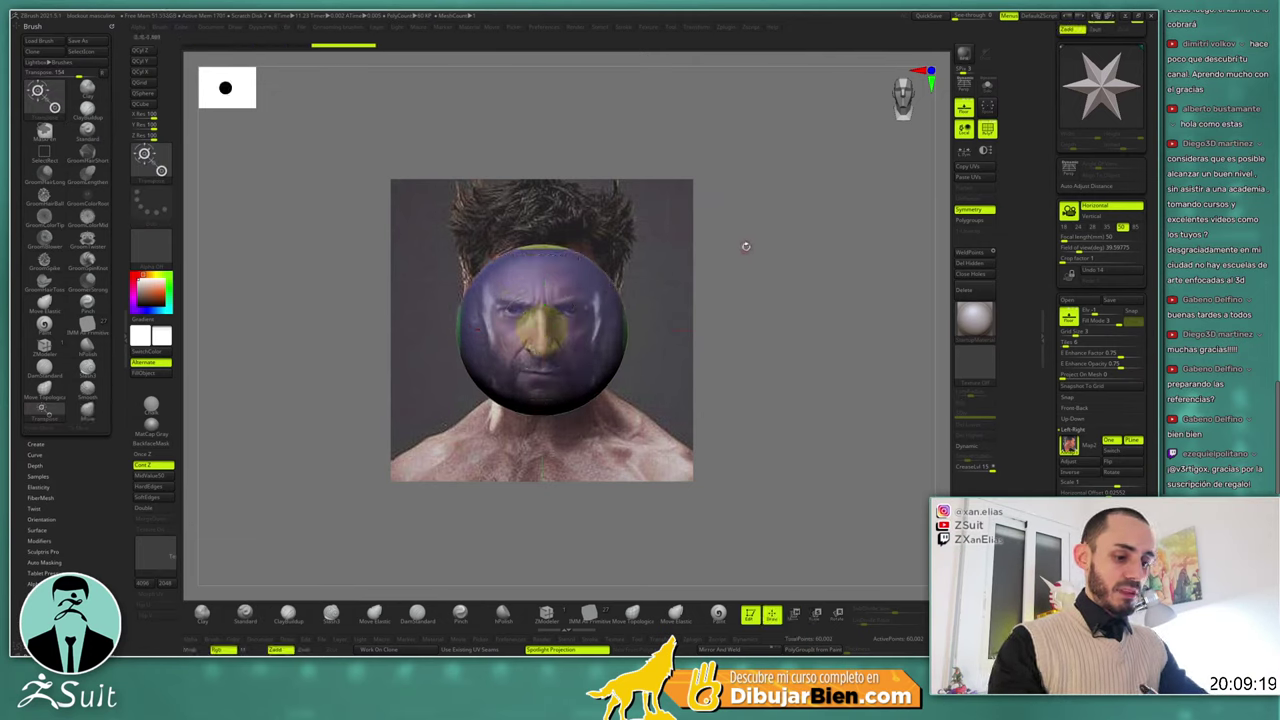
pyautogui.moveTo(745, 246); pyautogui.dragTo(797, 250)
pyautogui.press('w')
pyautogui.press('space')
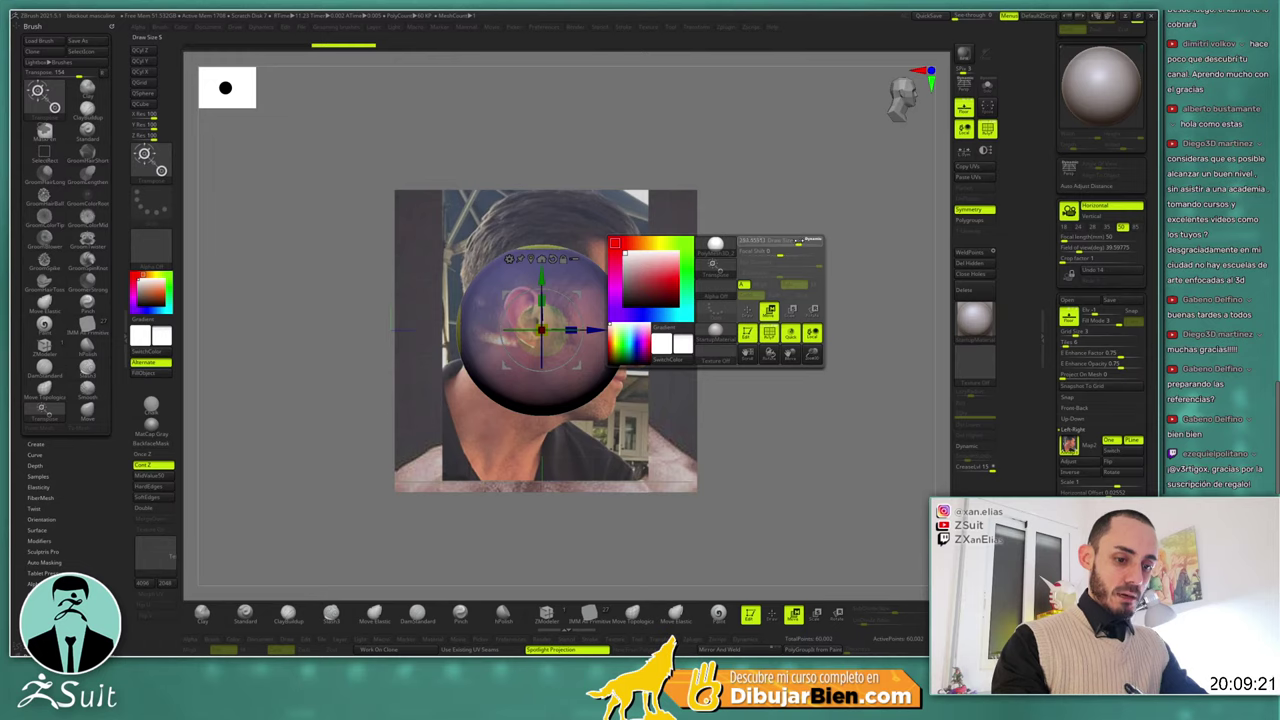
pyautogui.press('space')
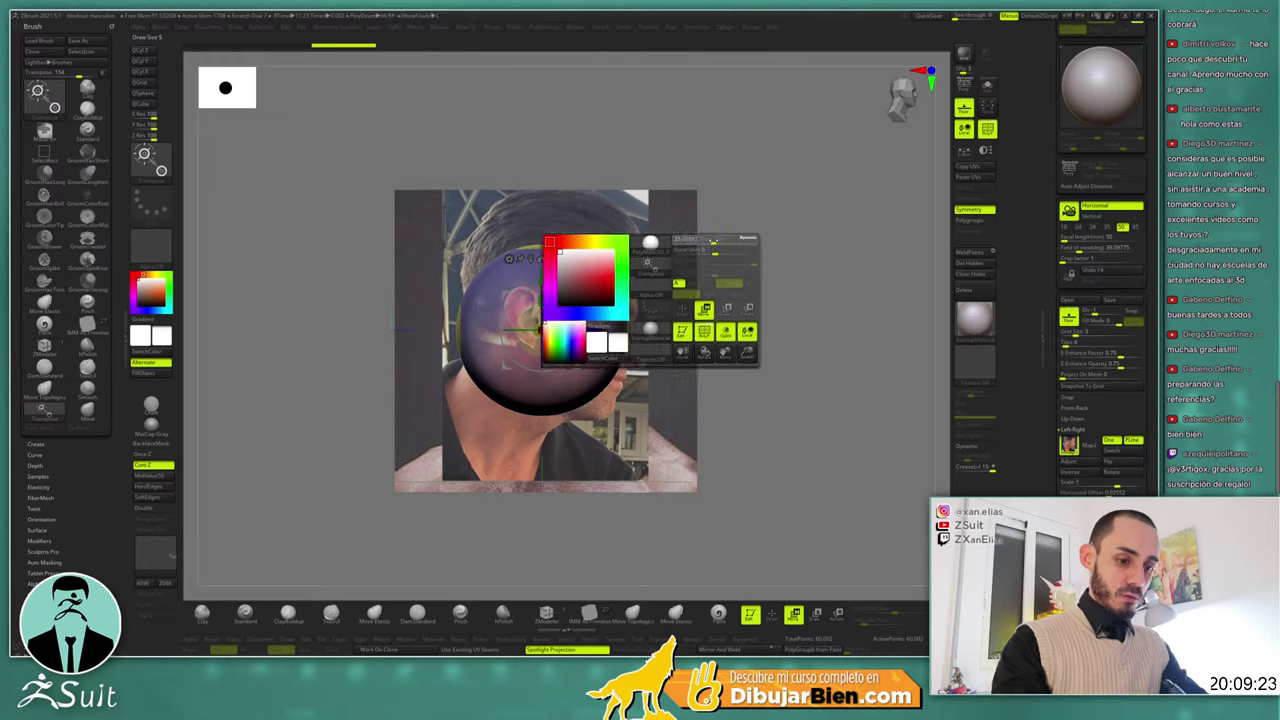
pyautogui.press('q')
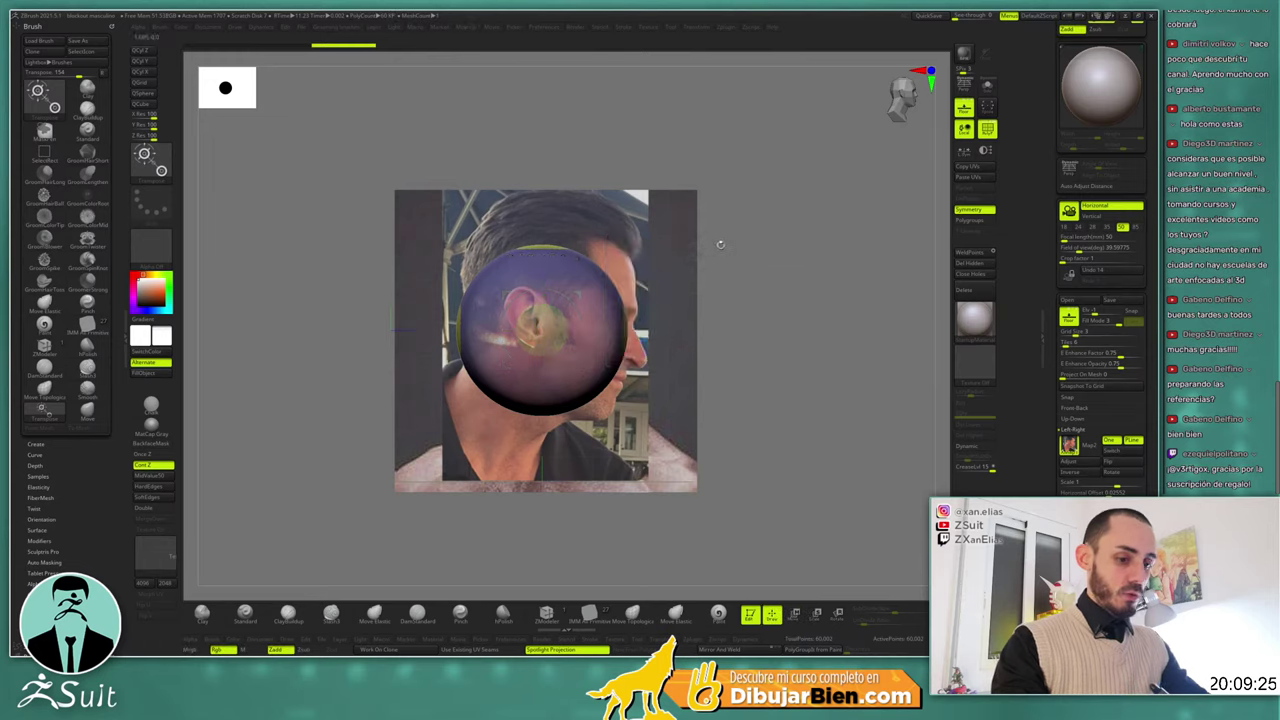
pyautogui.press('space')
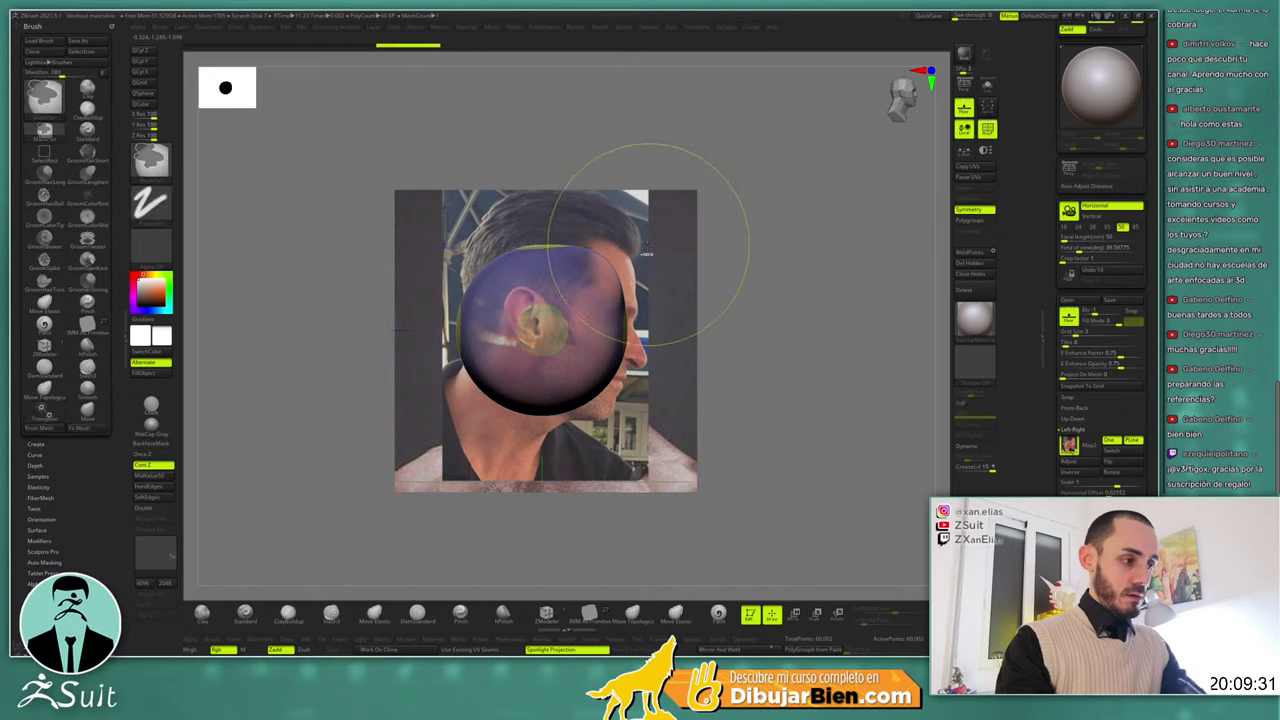
pyautogui.press('w')
pyautogui.press('q')
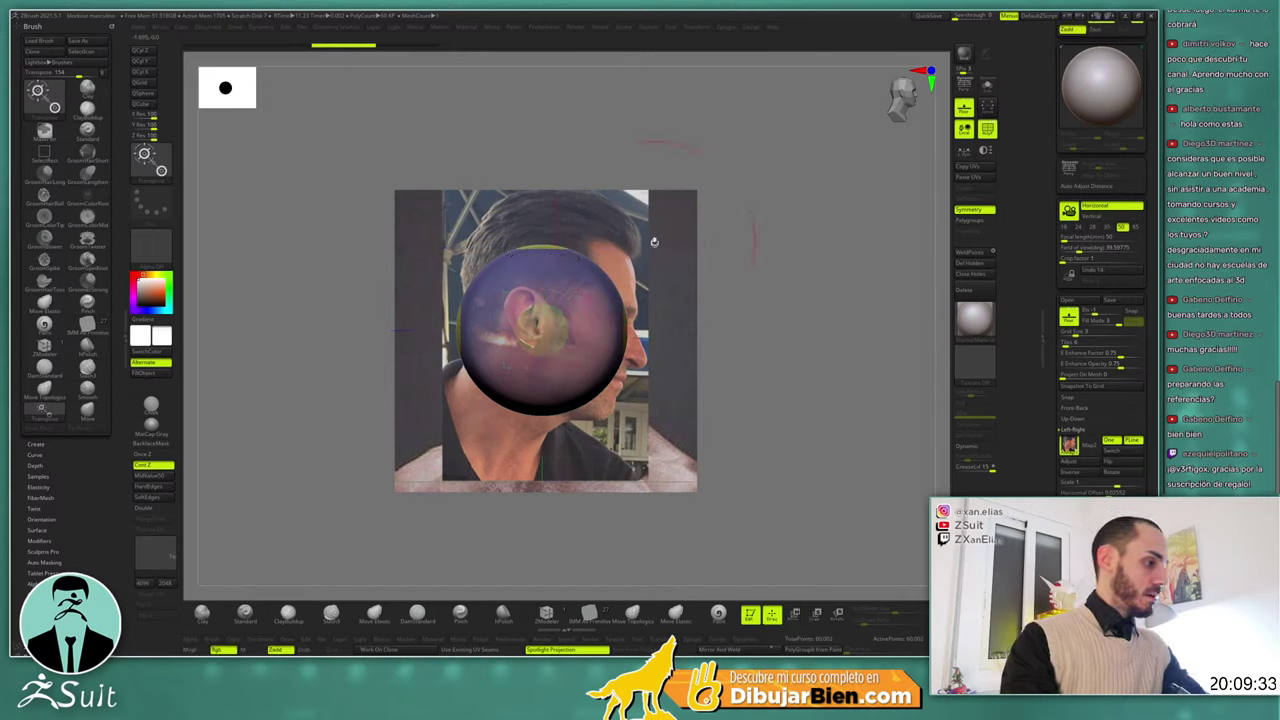
pyautogui.moveTo(722, 200); pyautogui.dragTo(757, 211)
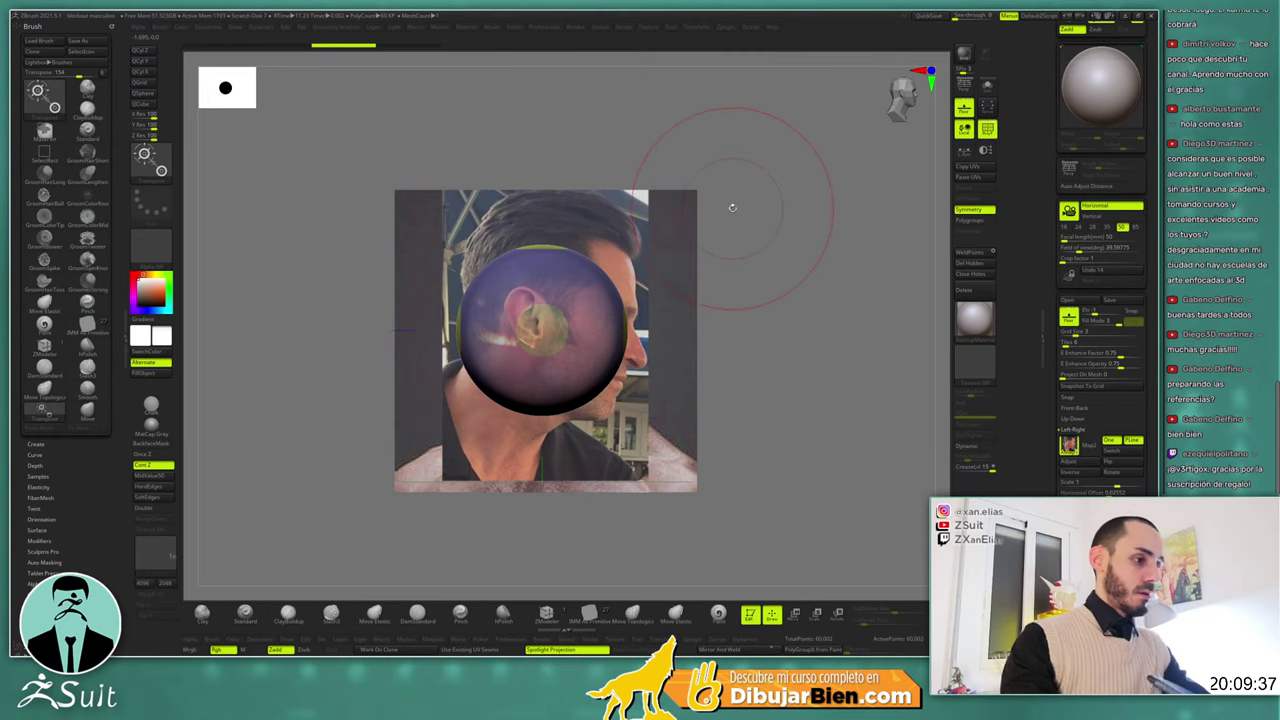
# Select the Move Topological brush, undo the trial stroke on the sphere and open the Draw preferences for brush size
pyautogui.press('b')
pyautogui.press('t')
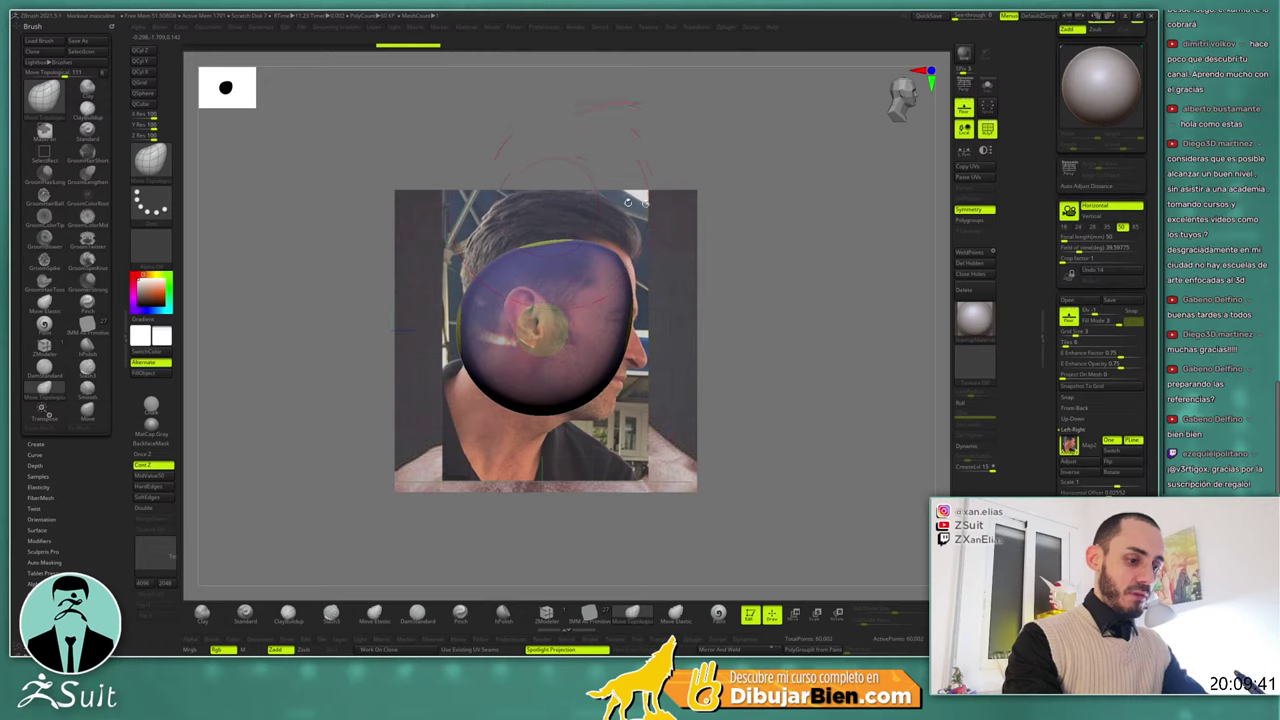
pyautogui.hotkey('ctrl', 'z')
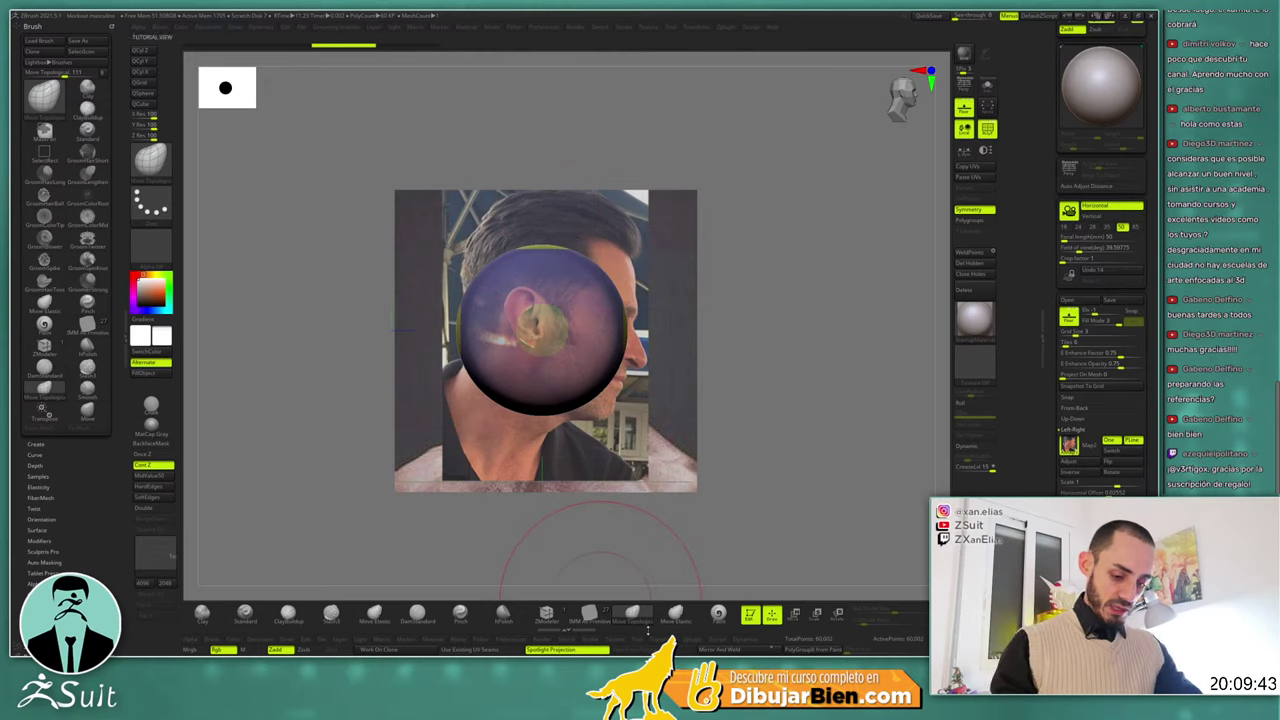
pyautogui.click(528, 640)
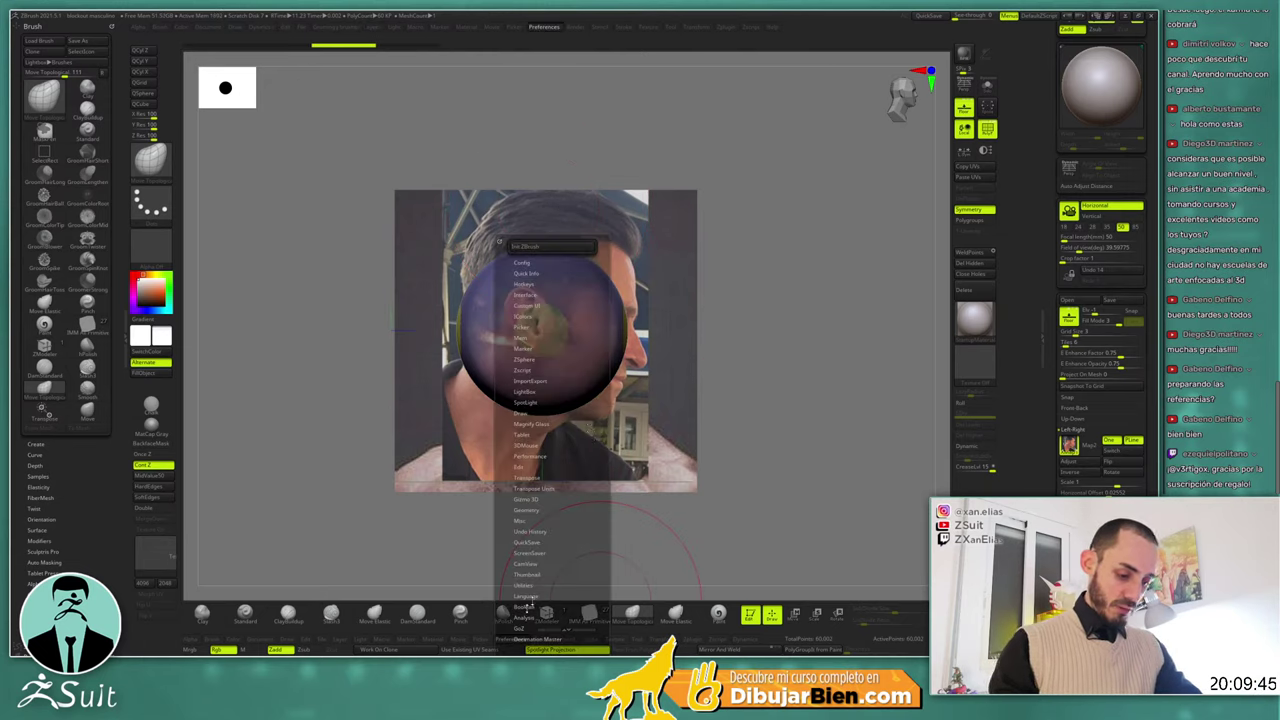
pyautogui.click(524, 413)
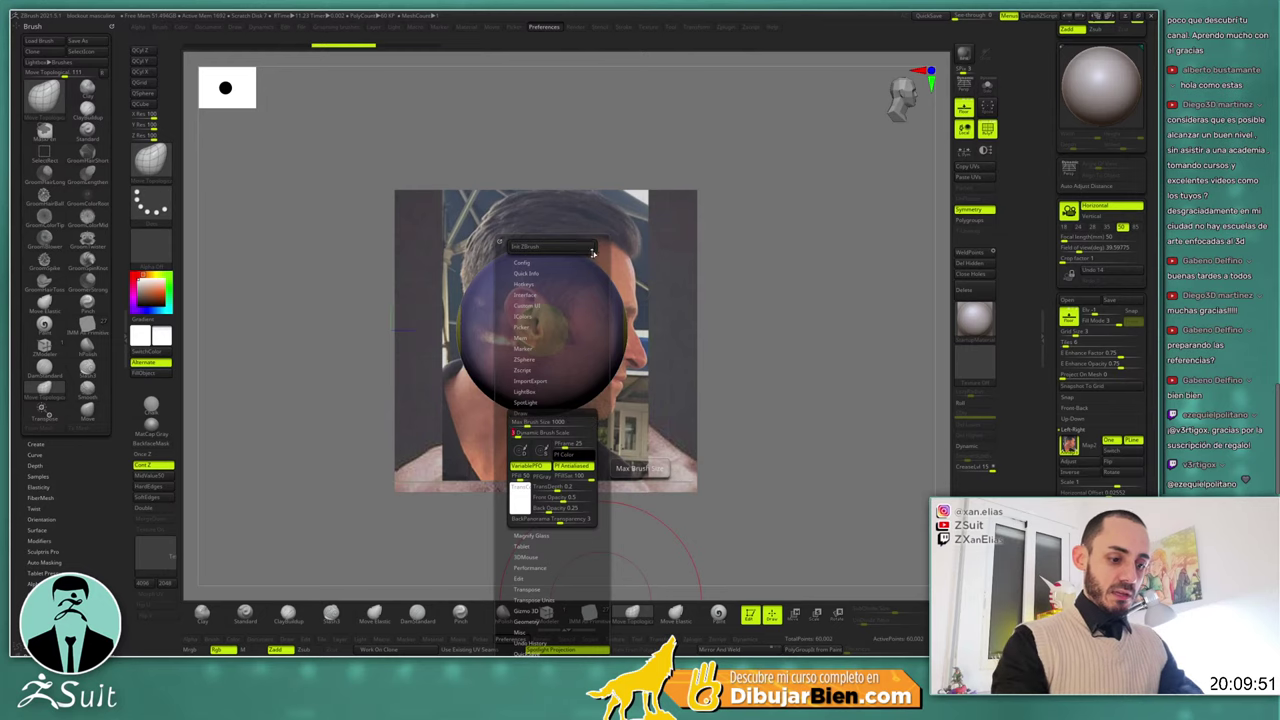
# Try to pull the sphere into the side-profile head shape with the Move Topological brush and undo those strokes
pyautogui.press('space')
pyautogui.moveTo(691, 267); pyautogui.dragTo(676, 267)
pyautogui.moveTo(597, 269)
pyautogui.mouseDown()
pyautogui.moveTo(618, 236)
pyautogui.moveTo(667, 228)
pyautogui.moveTo(608, 246)
pyautogui.mouseUp()
pyautogui.hotkey('ctrl', 'z')
pyautogui.press('space')
pyautogui.moveTo(500, 272); pyautogui.dragTo(504, 249)
pyautogui.moveTo(473, 364); pyautogui.dragTo(493, 350)
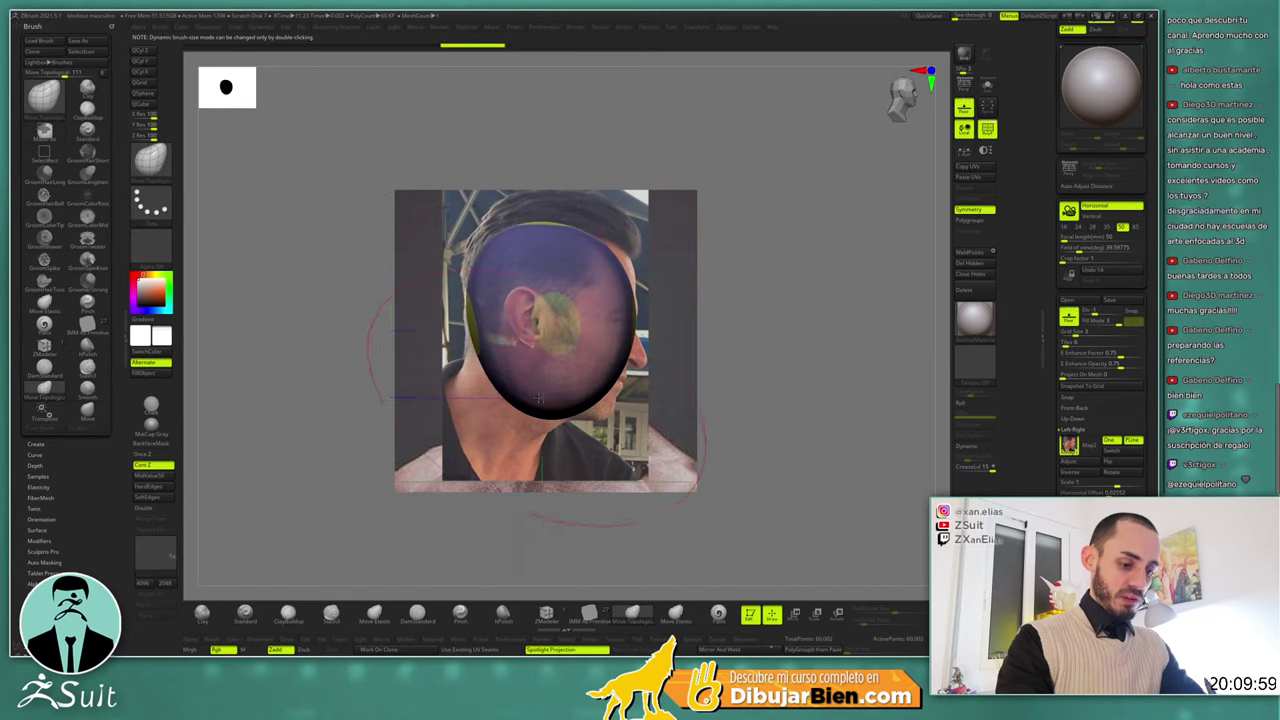
pyautogui.moveTo(590, 385); pyautogui.dragTo(606, 403)
pyautogui.moveTo(639, 335)
pyautogui.mouseDown()
pyautogui.moveTo(676, 317)
pyautogui.moveTo(637, 297)
pyautogui.mouseUp()
pyautogui.press('space')
pyautogui.moveTo(614, 251); pyautogui.dragTo(622, 244)
pyautogui.keyDown('shift'); pyautogui.moveTo(790, 262); pyautogui.dragTo(722, 270); pyautogui.keyUp('shift')
pyautogui.hotkey('ctrl', 'z')
pyautogui.hotkey('ctrl', 'z')
pyautogui.hotkey('ctrl', 'z')
pyautogui.hotkey('ctrl', 'z')
pyautogui.hotkey('ctrl', 'z')
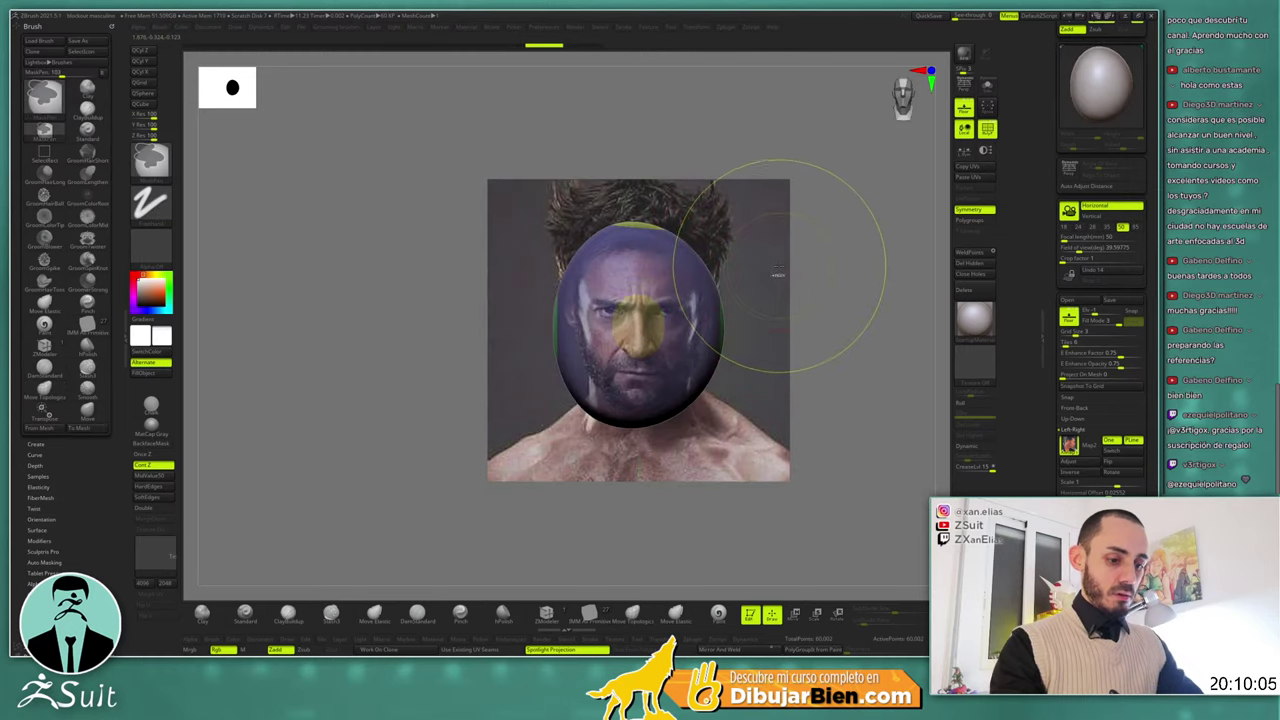
pyautogui.keyDown('shift'); pyautogui.moveTo(770, 278); pyautogui.dragTo(766, 277); pyautogui.keyUp('shift')
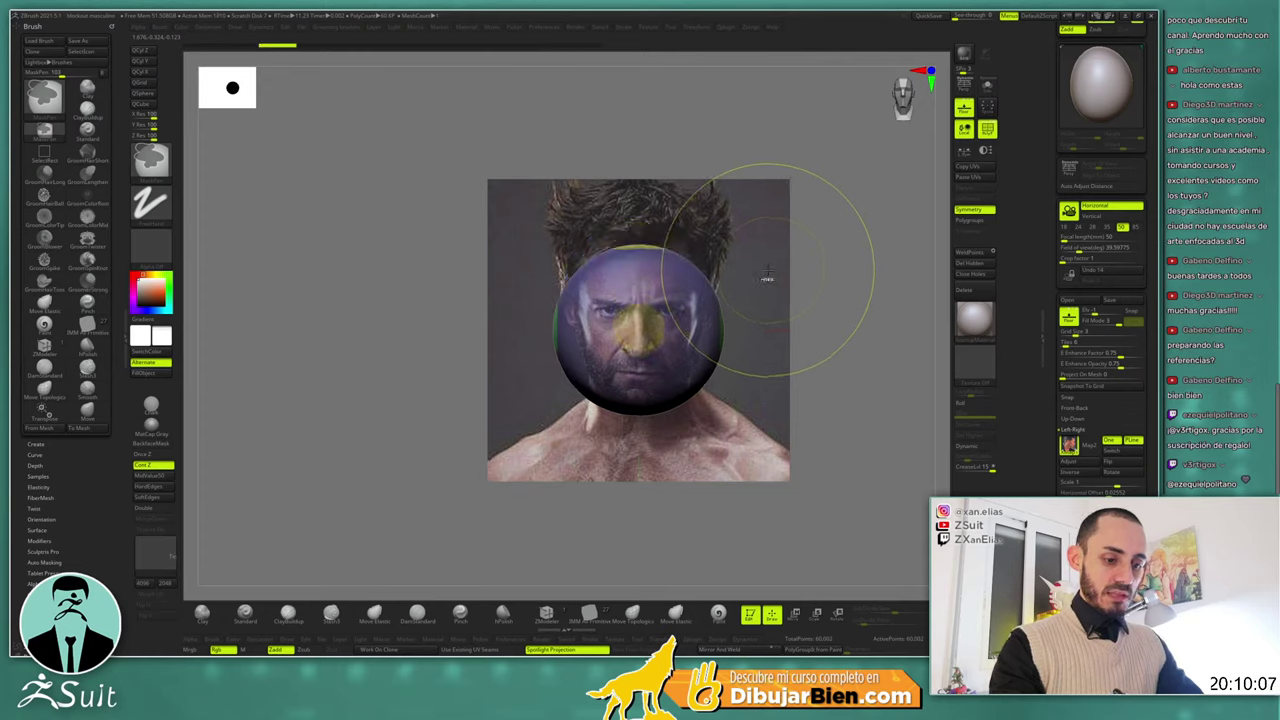
# Reshape the sphere from the side with Move Topological, pulling the forehead, crown, back of the skull and jaw toward the profile reference
pyautogui.moveTo(711, 202); pyautogui.dragTo(776, 208)
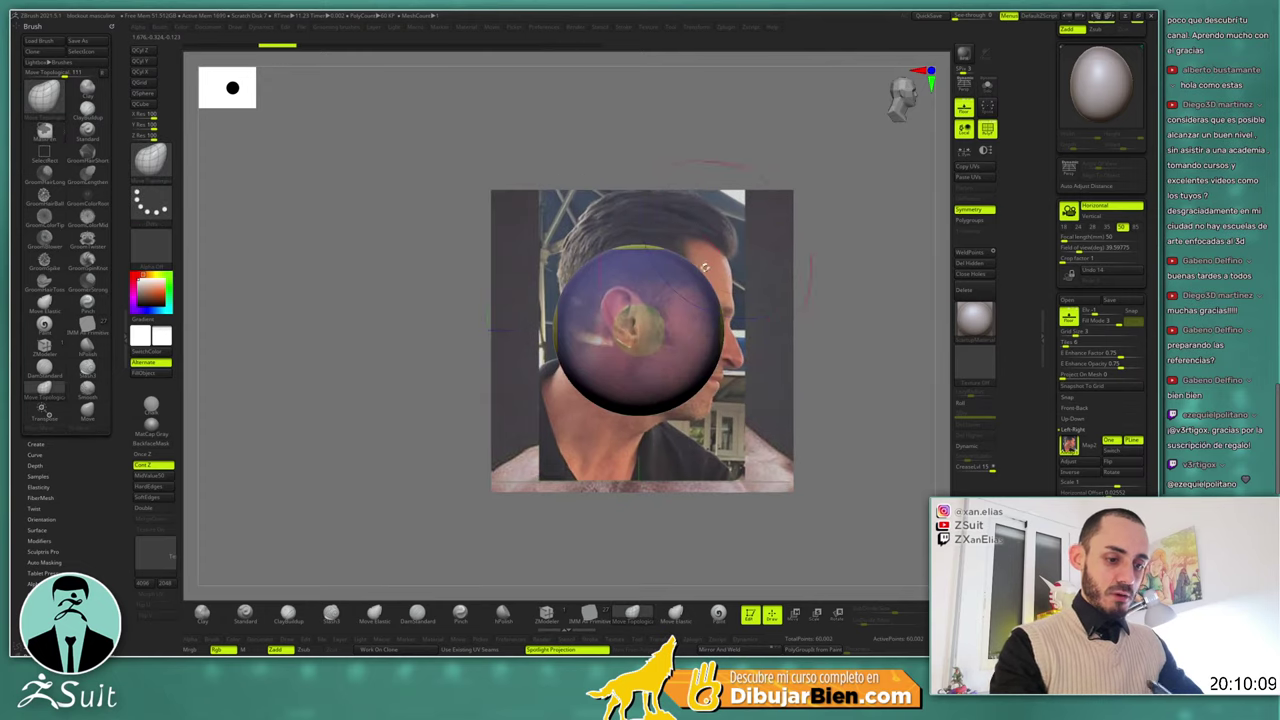
pyautogui.moveTo(702, 267)
pyautogui.mouseDown()
pyautogui.moveTo(721, 250)
pyautogui.moveTo(643, 229)
pyautogui.moveTo(586, 244)
pyautogui.mouseUp()
pyautogui.moveTo(676, 238); pyautogui.dragTo(682, 231)
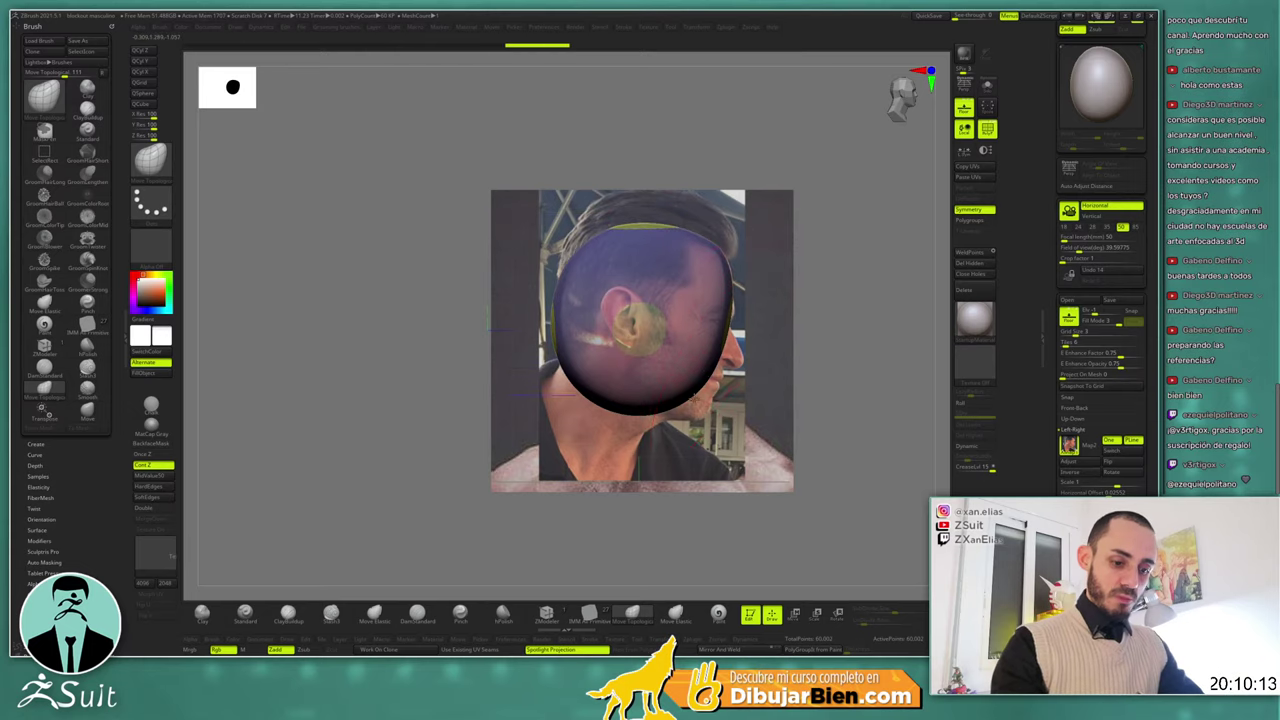
pyautogui.moveTo(694, 399)
pyautogui.mouseDown()
pyautogui.moveTo(702, 411)
pyautogui.moveTo(685, 424)
pyautogui.mouseUp()
pyautogui.moveTo(720, 362); pyautogui.dragTo(725, 338)
pyautogui.moveTo(591, 404)
pyautogui.mouseDown()
pyautogui.moveTo(602, 392)
pyautogui.moveTo(578, 348)
pyautogui.mouseUp()
pyautogui.moveTo(637, 225); pyautogui.dragTo(636, 213)
pyautogui.moveTo(706, 243); pyautogui.dragTo(711, 238)
pyautogui.moveTo(584, 246); pyautogui.dragTo(580, 241)
# Reshape the head from the front with Move Topological, matching the temples and narrowing the cheeks and jaw to the reference face
pyautogui.keyDown('shift'); pyautogui.moveTo(785, 170); pyautogui.dragTo(716, 131); pyautogui.keyUp('shift')
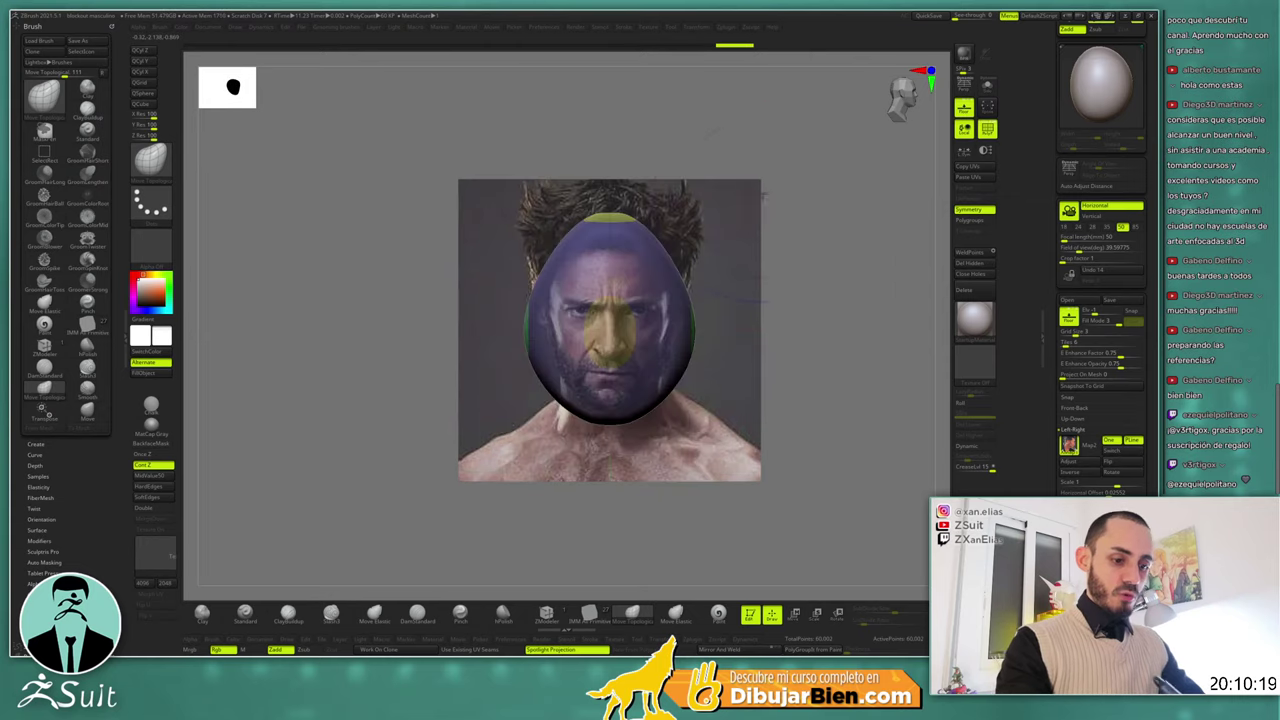
pyautogui.moveTo(666, 249); pyautogui.dragTo(681, 245)
pyautogui.moveTo(692, 338)
pyautogui.mouseDown()
pyautogui.moveTo(684, 353)
pyautogui.moveTo(713, 320)
pyautogui.moveTo(673, 333)
pyautogui.moveTo(719, 328)
pyautogui.mouseUp()
pyautogui.press('space')
pyautogui.press('space')
pyautogui.moveTo(655, 398); pyautogui.dragTo(632, 399)
pyautogui.moveTo(668, 352)
pyautogui.mouseDown()
pyautogui.moveTo(657, 348)
pyautogui.moveTo(672, 315)
pyautogui.moveTo(720, 285)
pyautogui.moveTo(837, 274)
pyautogui.moveTo(750, 298)
pyautogui.mouseUp()
pyautogui.press('space')
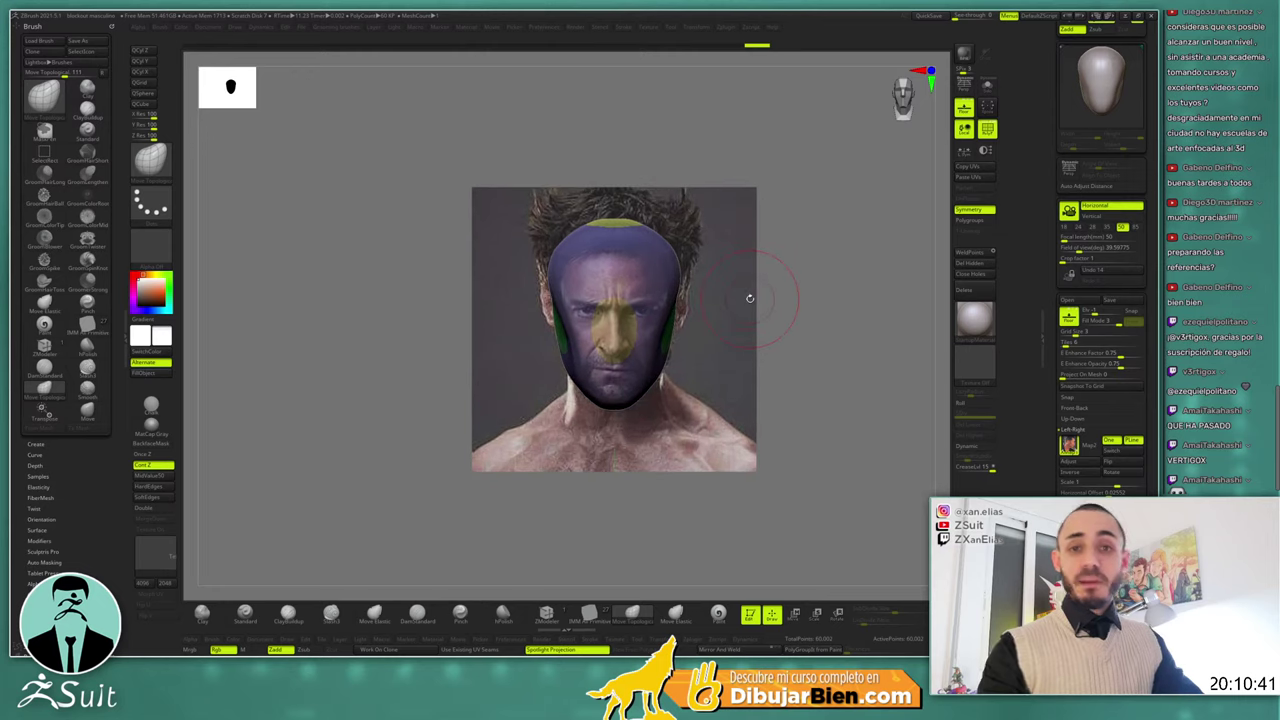
# Browse the tool models in LightBox and examine the head block-out against the reference planes from several angles
pyautogui.press(',')
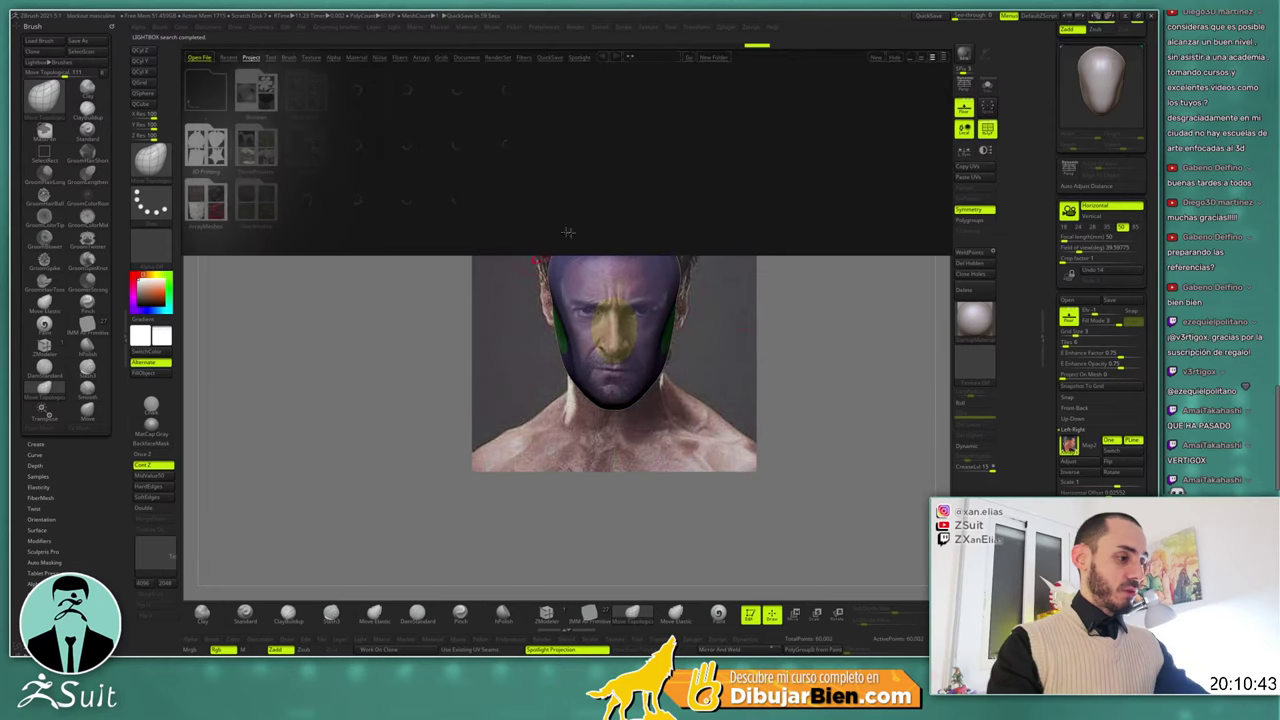
pyautogui.click(271, 58)
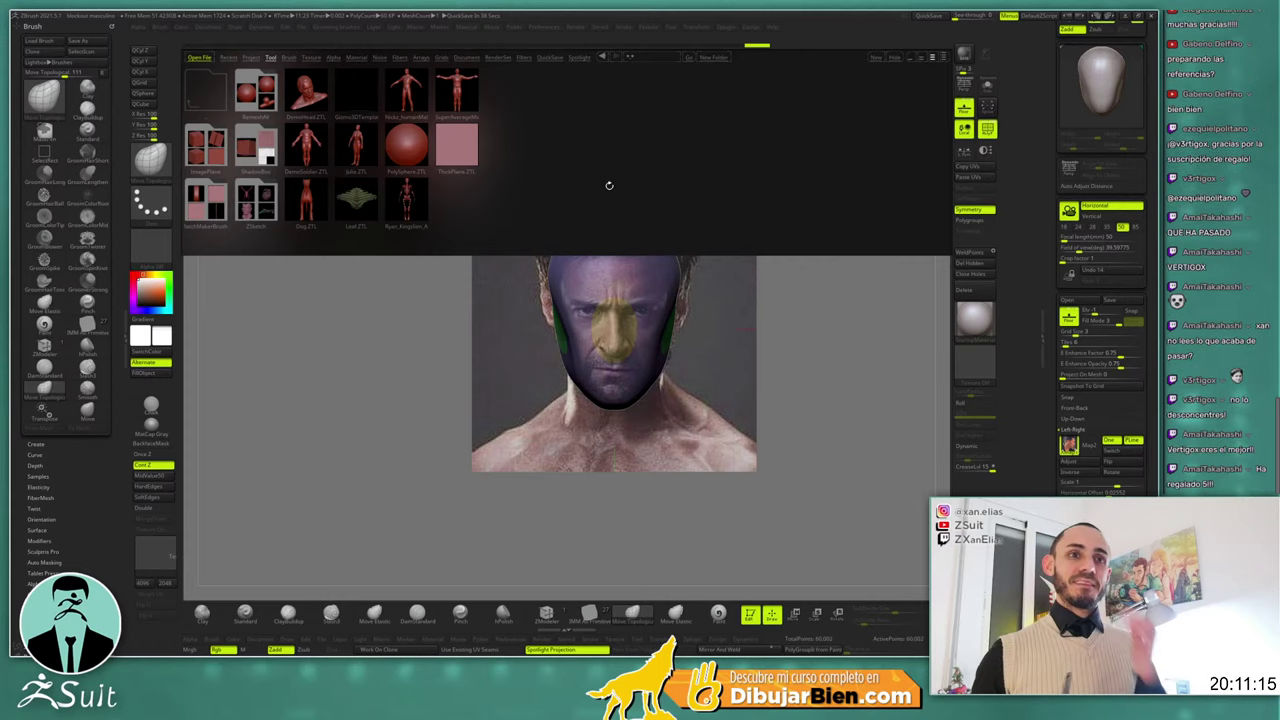
pyautogui.moveTo(812, 347); pyautogui.dragTo(805, 381)
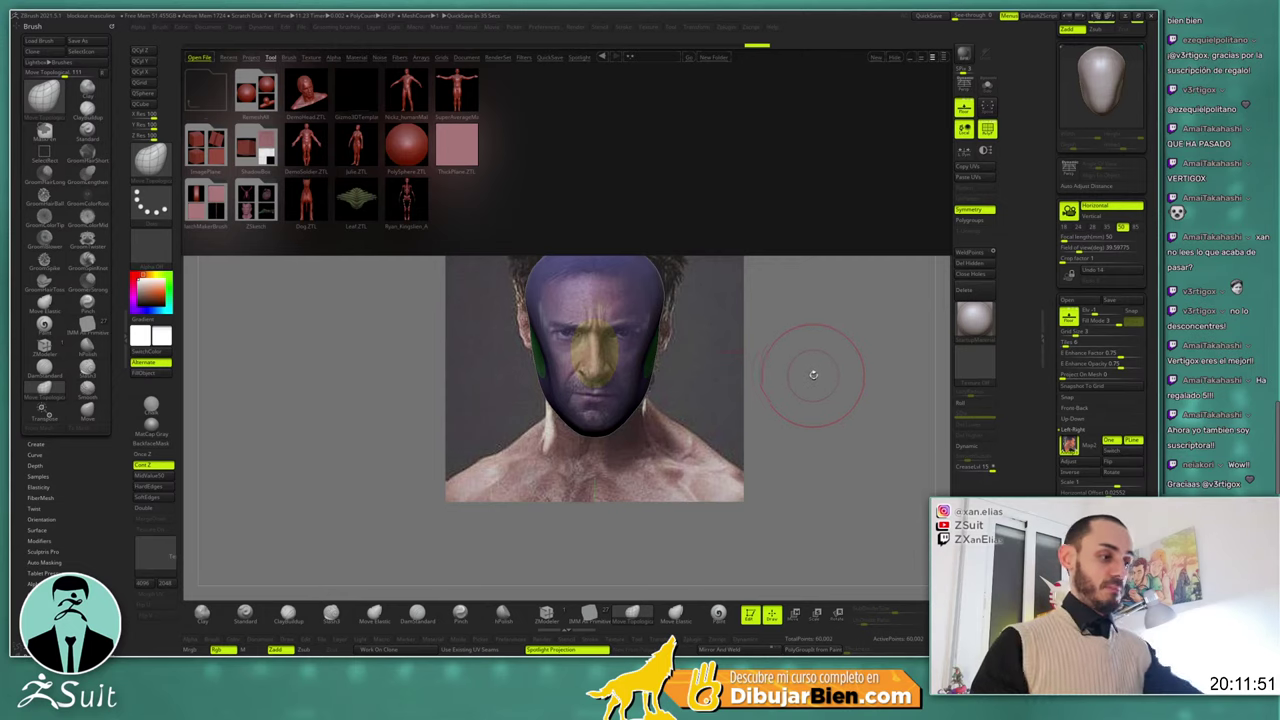
pyautogui.moveTo(800, 383)
pyautogui.mouseDown()
pyautogui.moveTo(820, 382)
pyautogui.moveTo(800, 366)
pyautogui.moveTo(829, 349)
pyautogui.moveTo(740, 369)
pyautogui.mouseUp()
pyautogui.press(',')
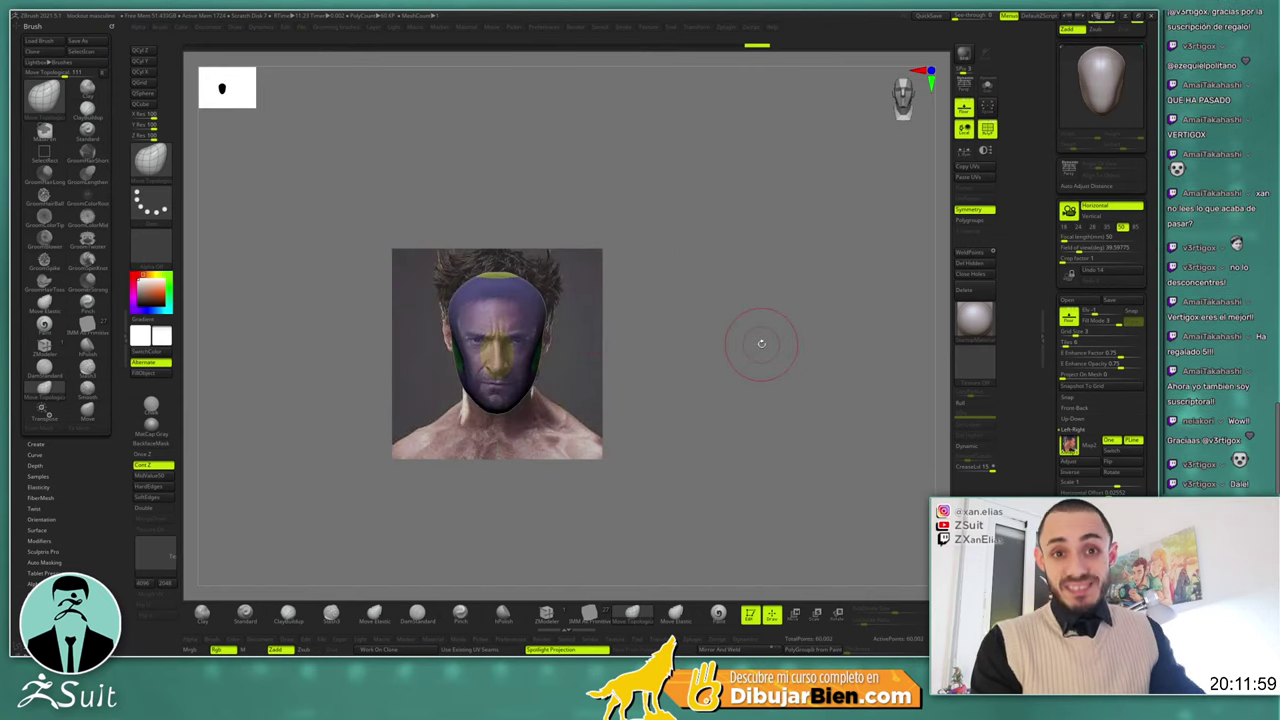
pyautogui.moveTo(743, 360)
pyautogui.mouseDown()
pyautogui.moveTo(751, 367)
pyautogui.moveTo(763, 306)
pyautogui.mouseUp()
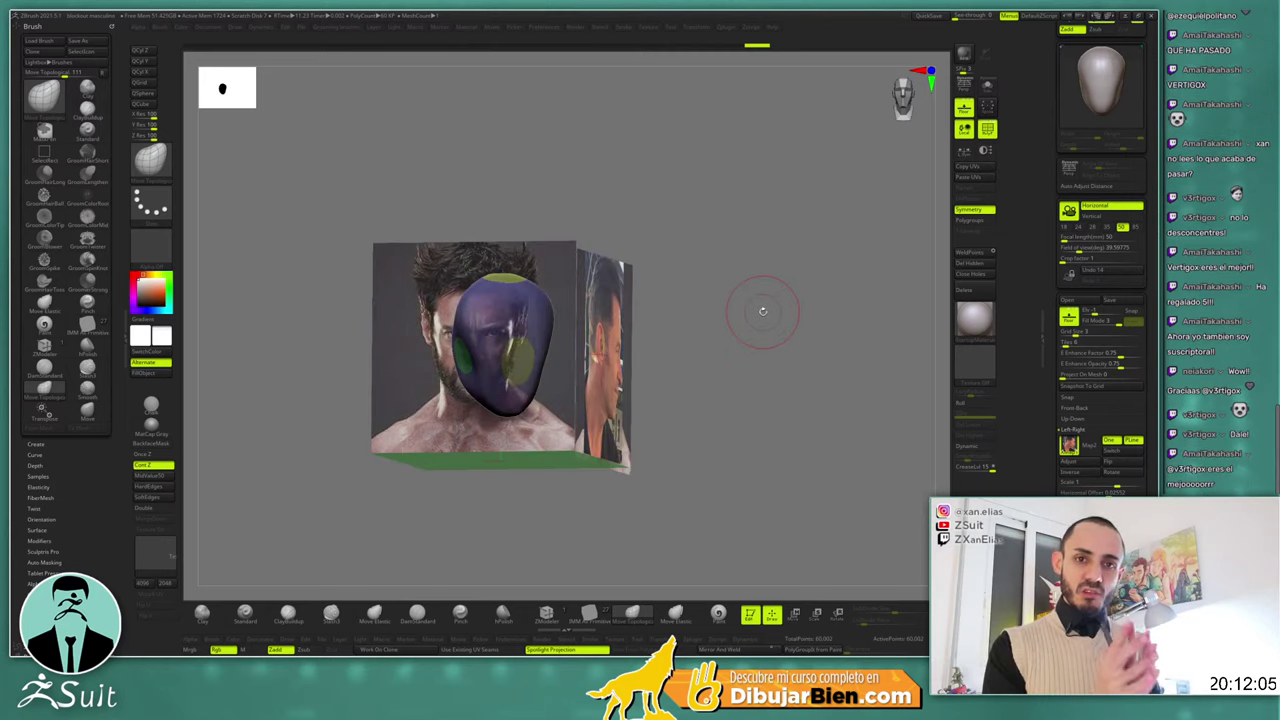
pyautogui.moveTo(791, 371); pyautogui.dragTo(780, 368)
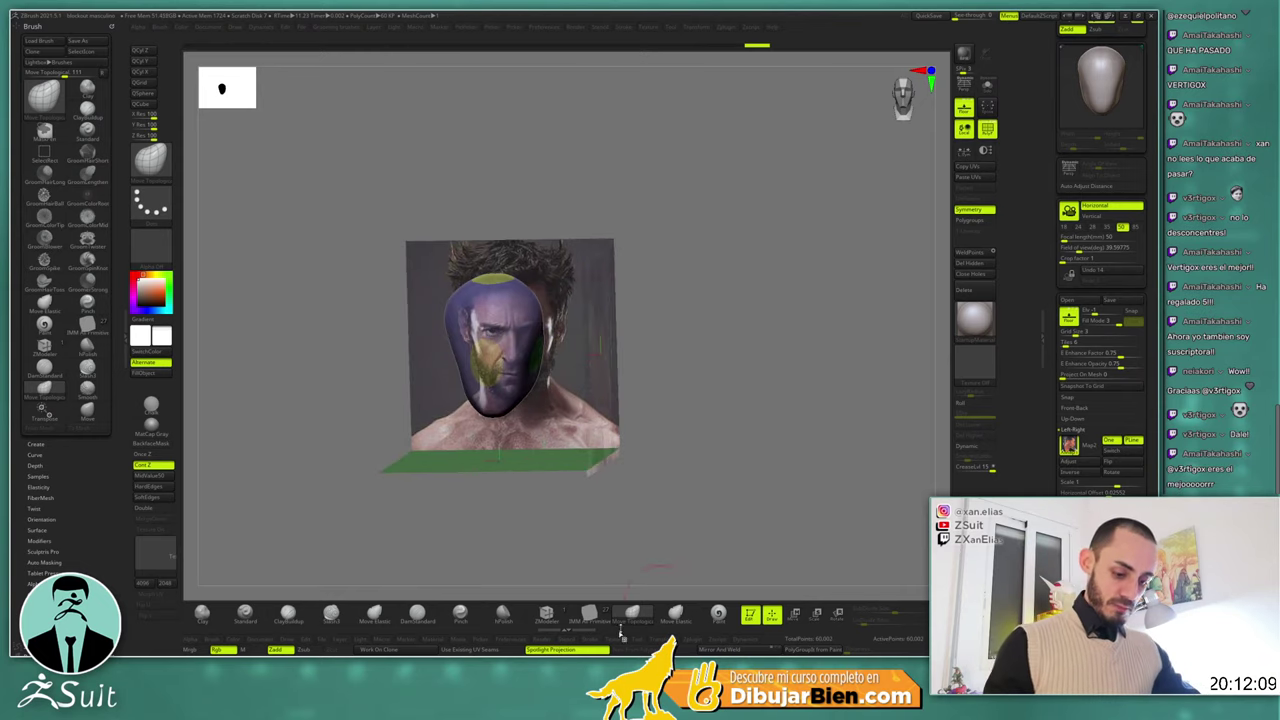
# Import the side-profile photo as a texture and add it to Spotlight
pyautogui.click(619, 638)
pyautogui.click(636, 366)
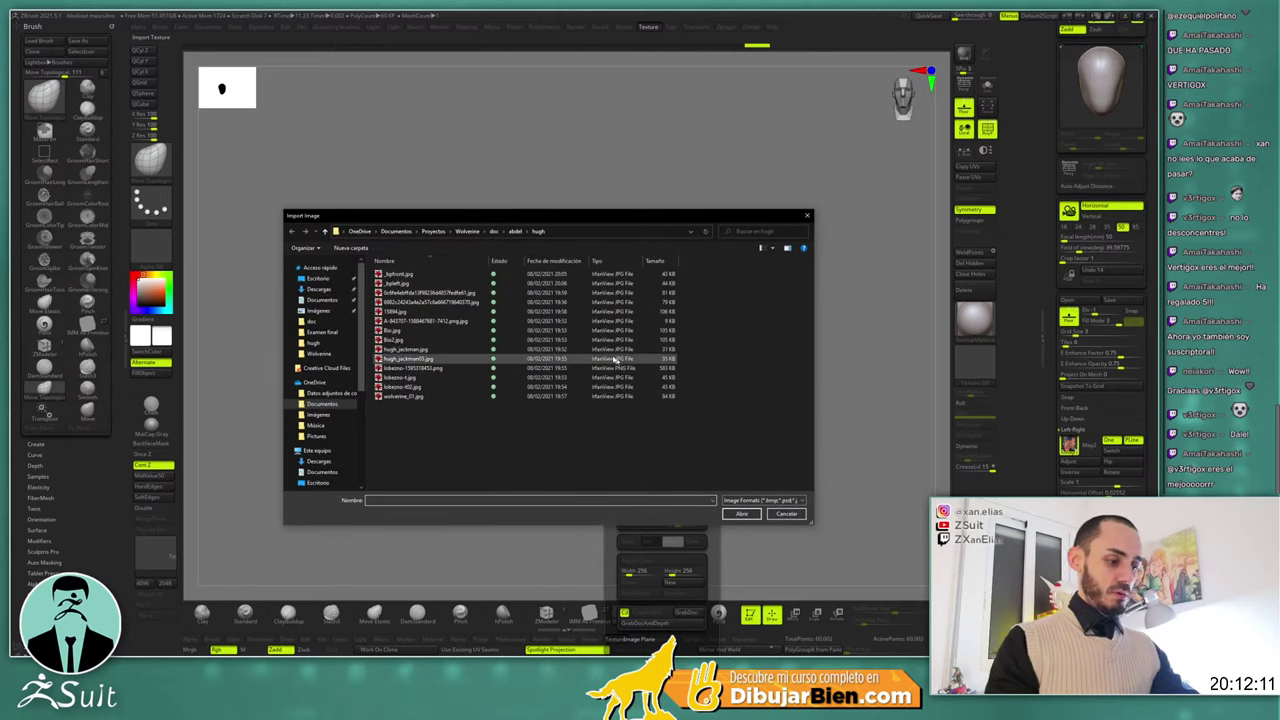
pyautogui.click(403, 292)
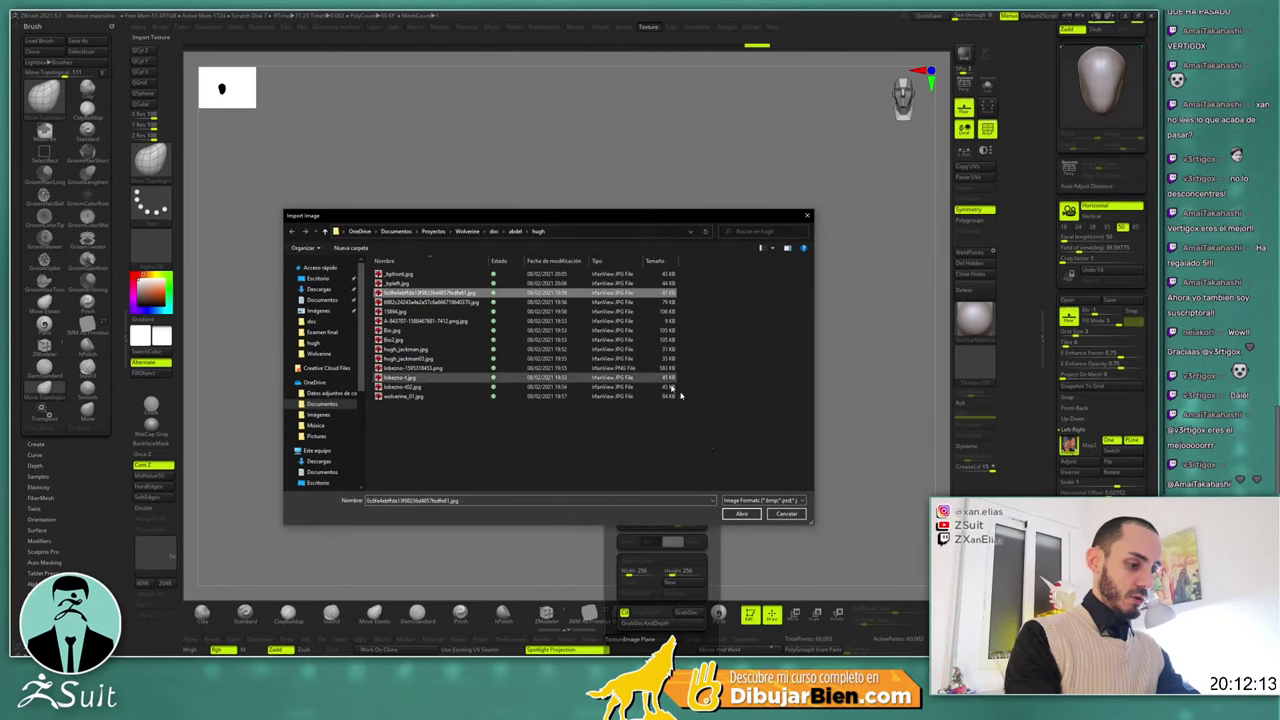
pyautogui.click(741, 513)
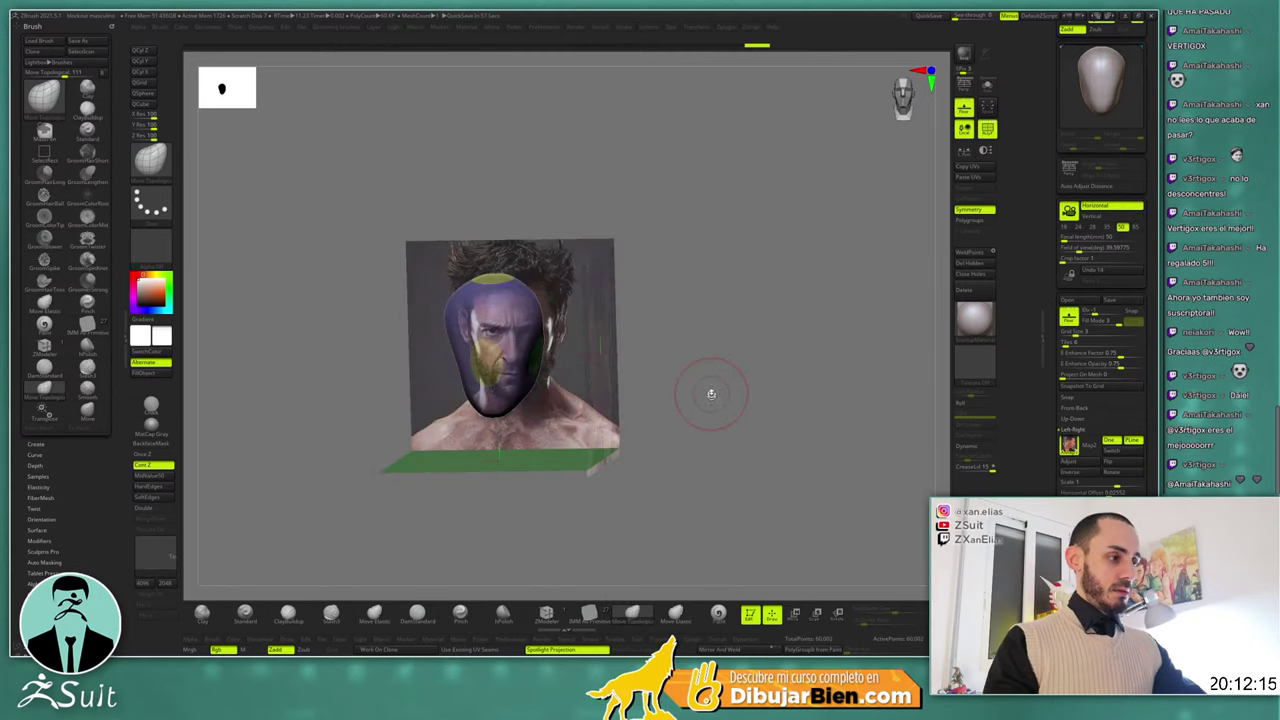
pyautogui.click(620, 639)
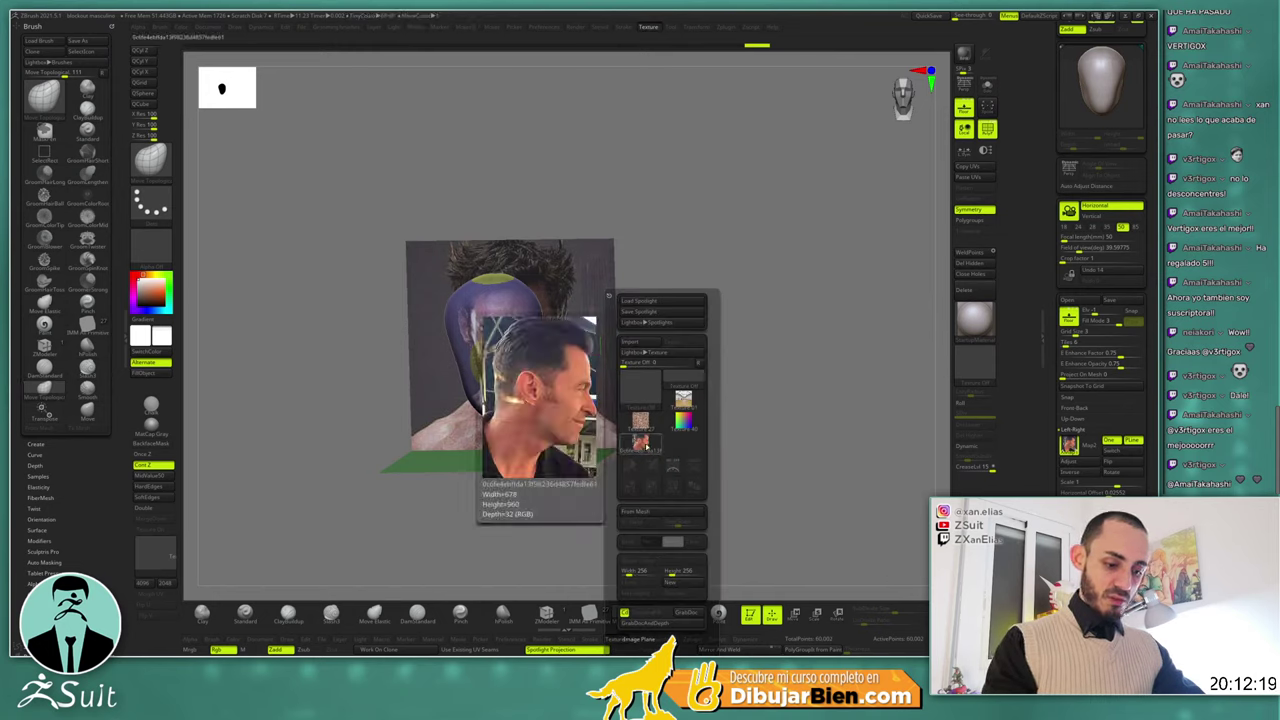
pyautogui.click(641, 445)
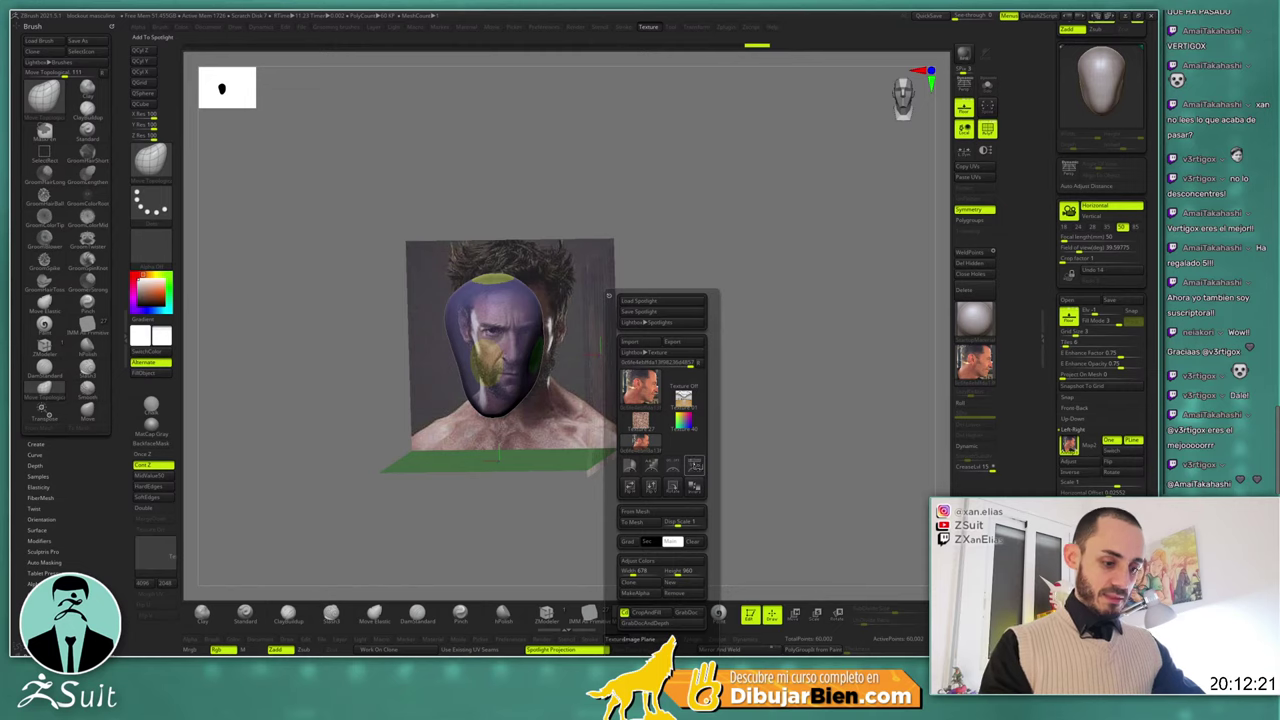
pyautogui.click(695, 466)
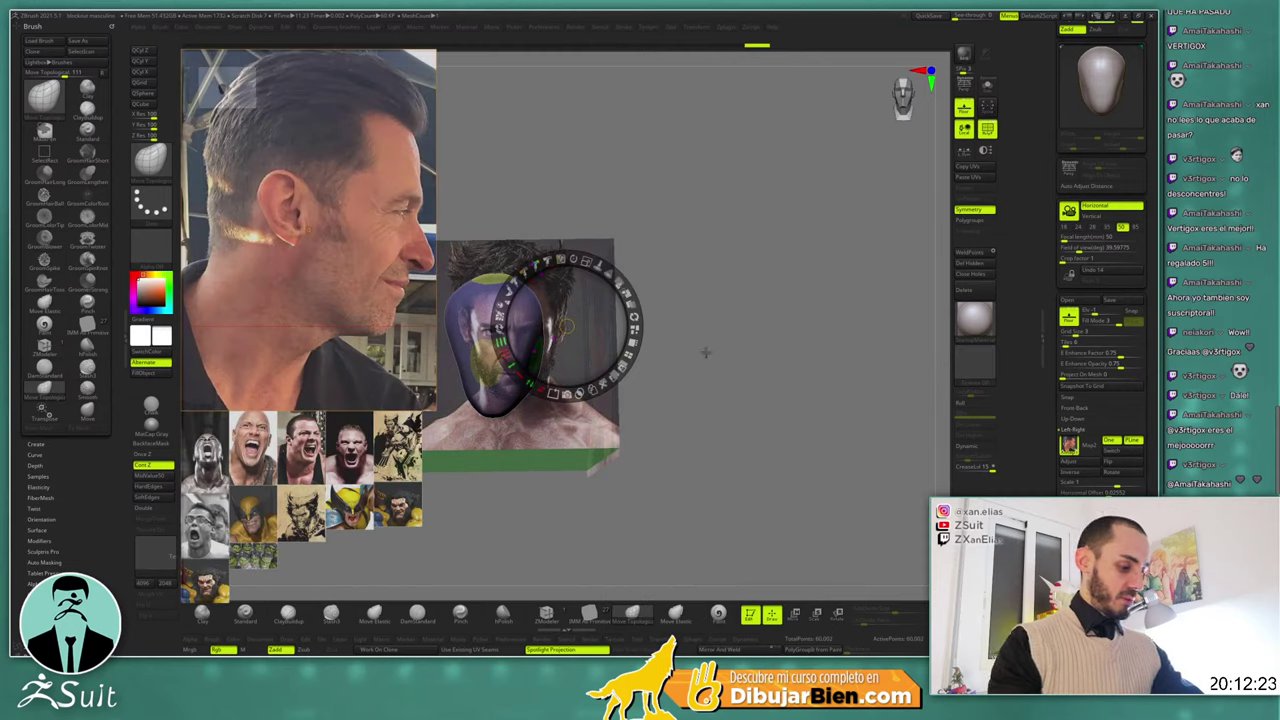
# Delete the enlarged side-profile photo, the comic sketch and the screaming-face photos from Spotlight
pyautogui.click(604, 384)
pyautogui.click(409, 439)
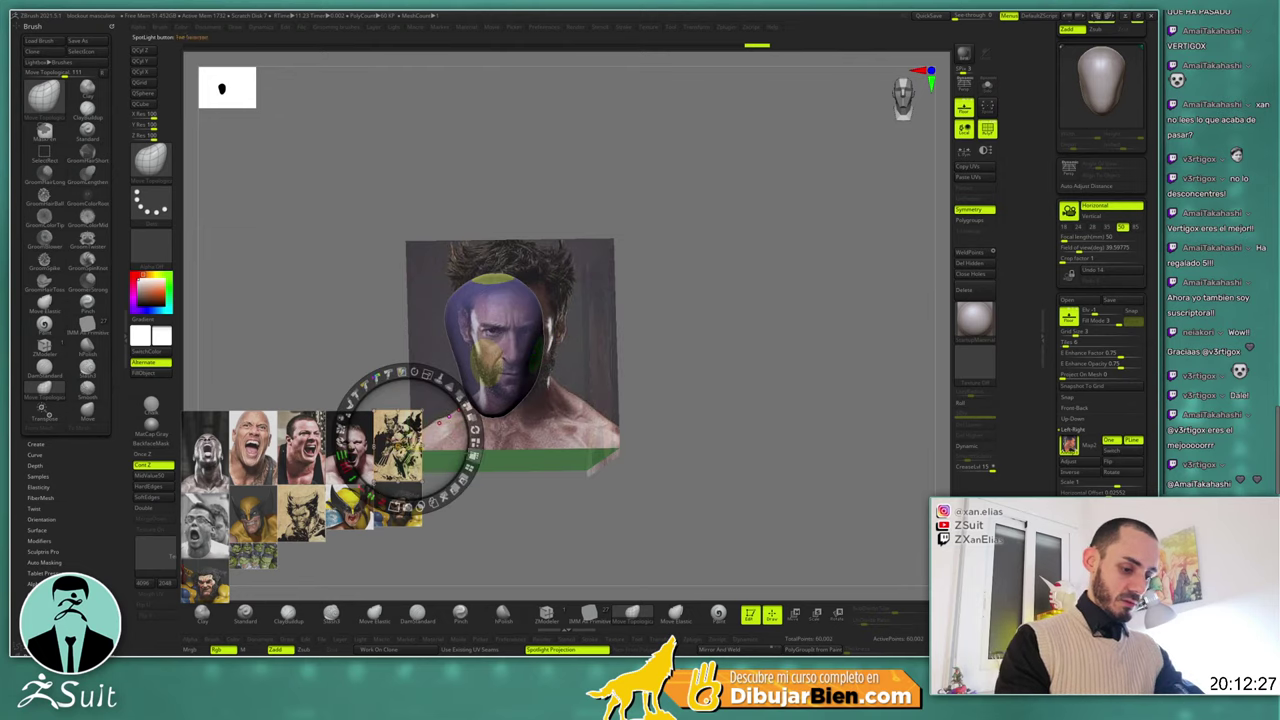
pyautogui.click(445, 499)
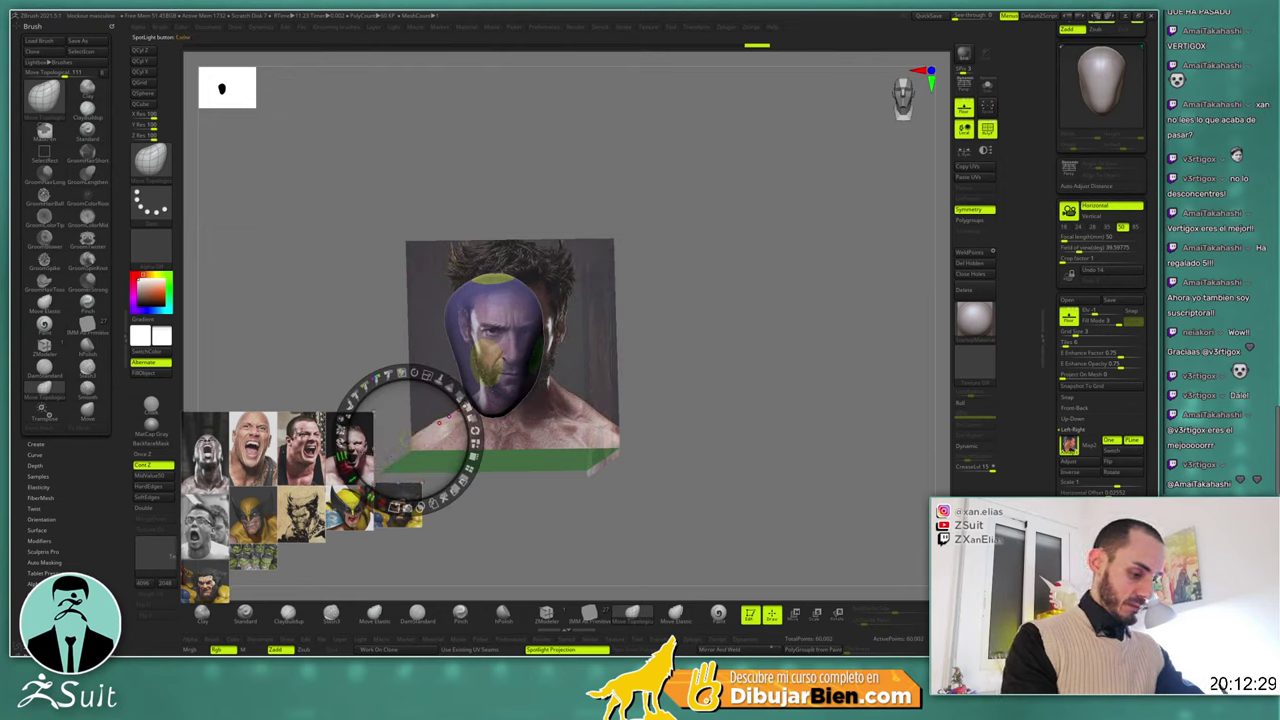
pyautogui.click(217, 439)
pyautogui.click(293, 498)
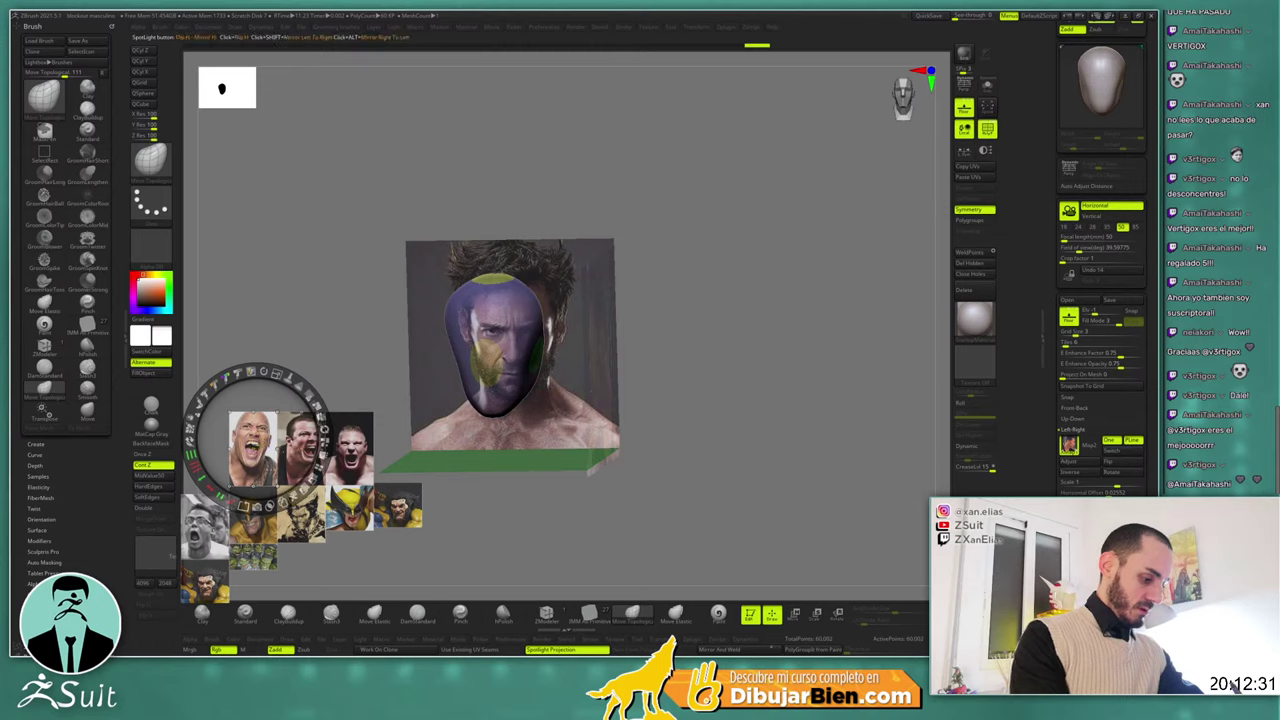
pyautogui.click(212, 525)
pyautogui.click(294, 587)
pyautogui.click(253, 430)
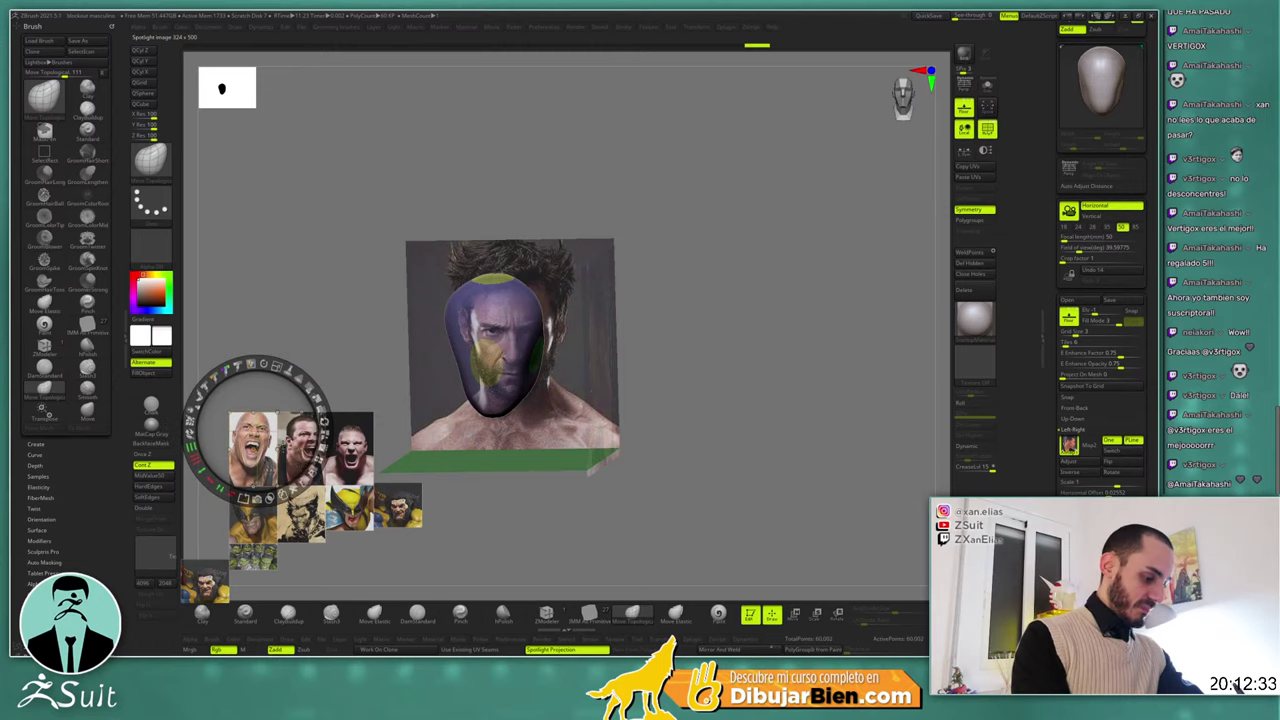
pyautogui.click(295, 490)
pyautogui.moveTo(291, 487); pyautogui.dragTo(383, 484)
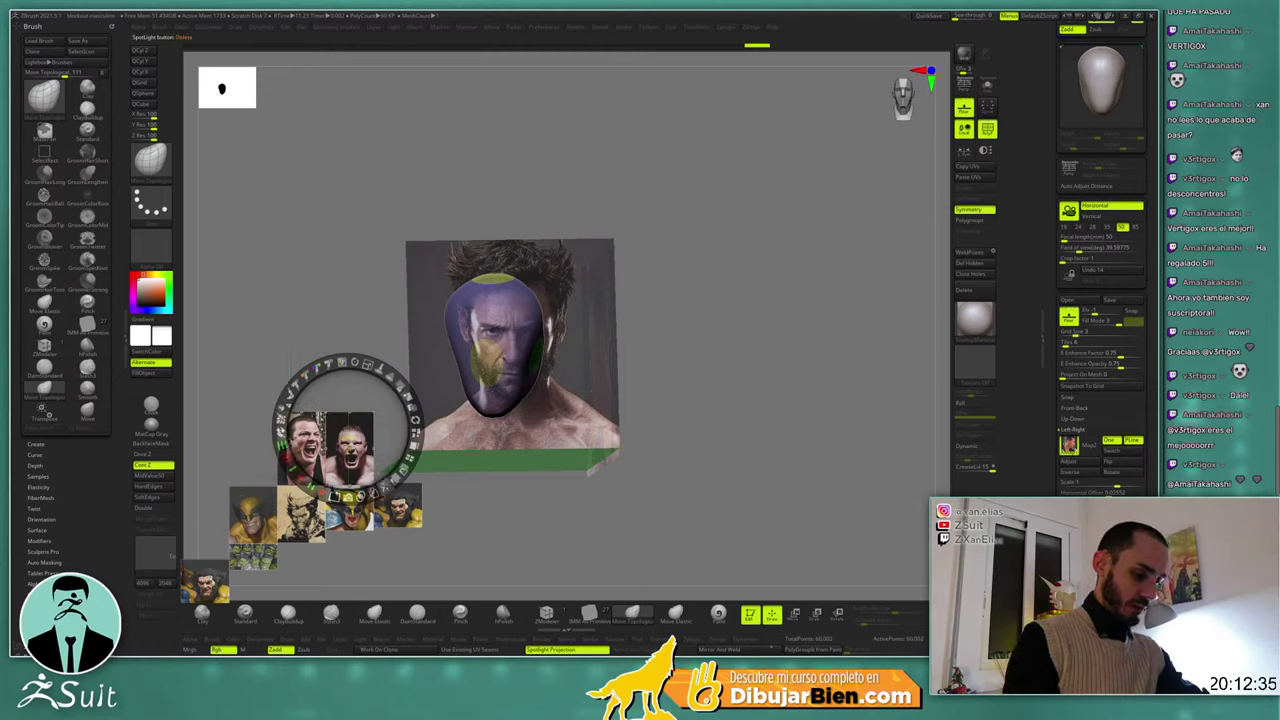
pyautogui.moveTo(348, 432); pyautogui.dragTo(363, 372)
pyautogui.click(320, 539)
pyautogui.click(369, 289)
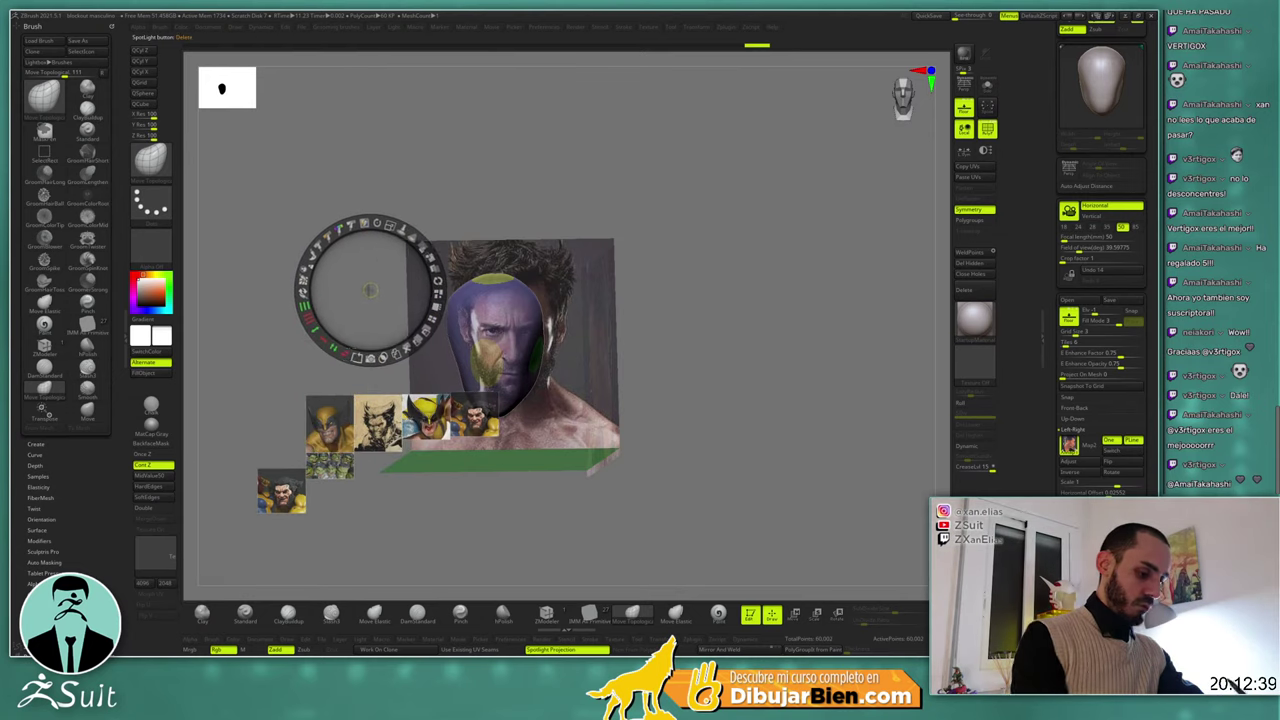
# Delete the remaining comic Wolverine images from Spotlight, keeping only the clawed Wolverine portrait in the yellow suit
pyautogui.click(335, 423)
pyautogui.click(372, 481)
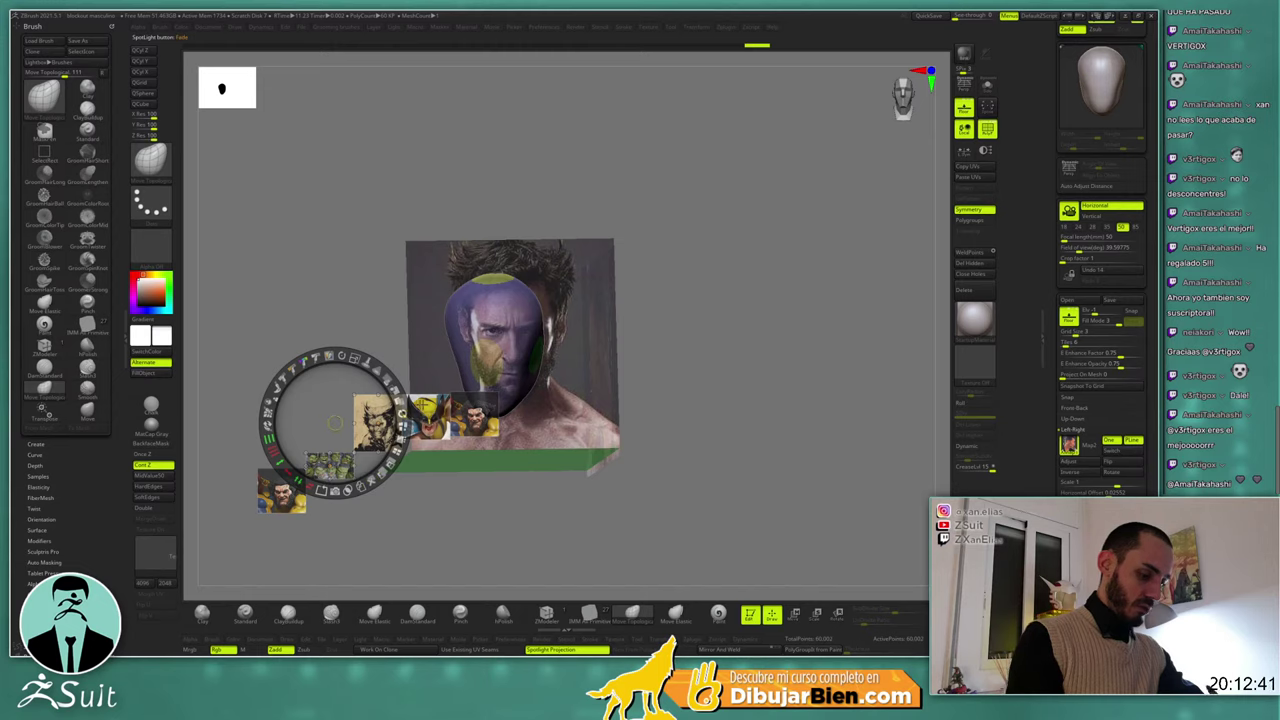
pyautogui.click(460, 409)
pyautogui.moveTo(459, 408)
pyautogui.mouseDown()
pyautogui.moveTo(363, 413)
pyautogui.moveTo(364, 399)
pyautogui.moveTo(443, 420)
pyautogui.moveTo(265, 505)
pyautogui.mouseUp()
pyautogui.click(371, 518)
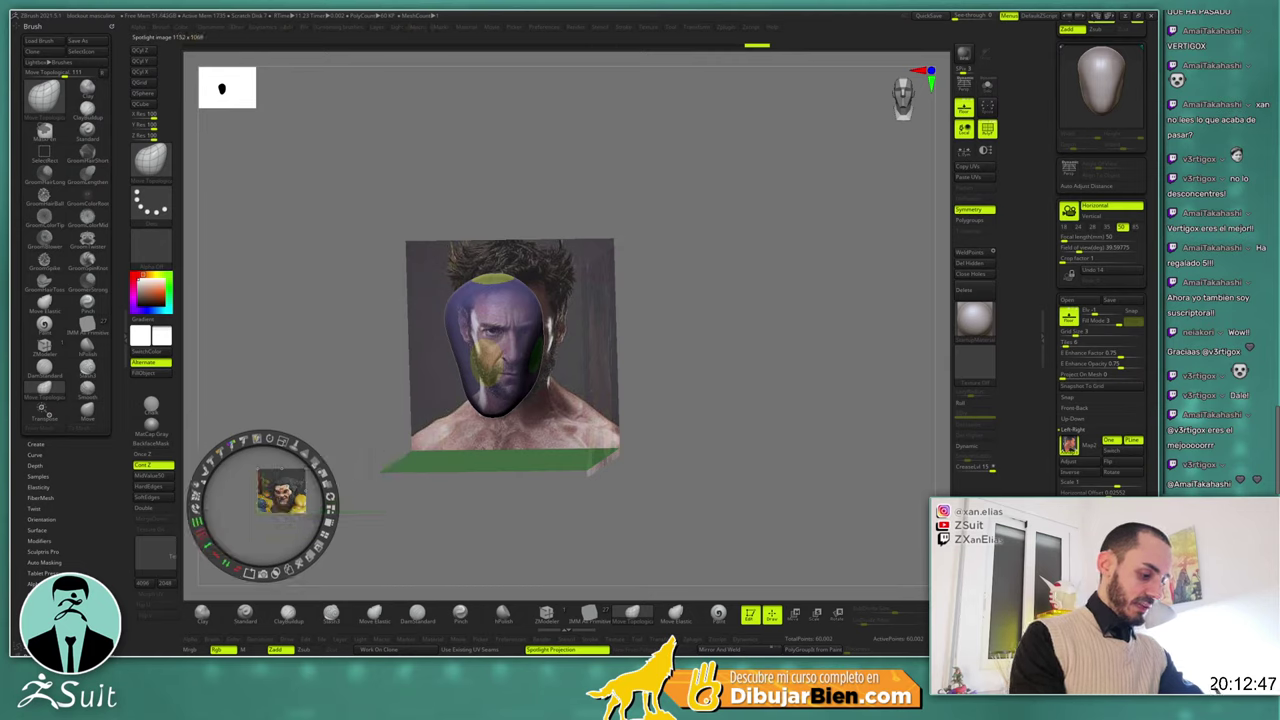
# Import the reference images in the hugh folder, from the side-profile photo through wolverine_01.jpg, and add them to Spotlight
pyautogui.click(620, 635)
pyautogui.click(640, 343)
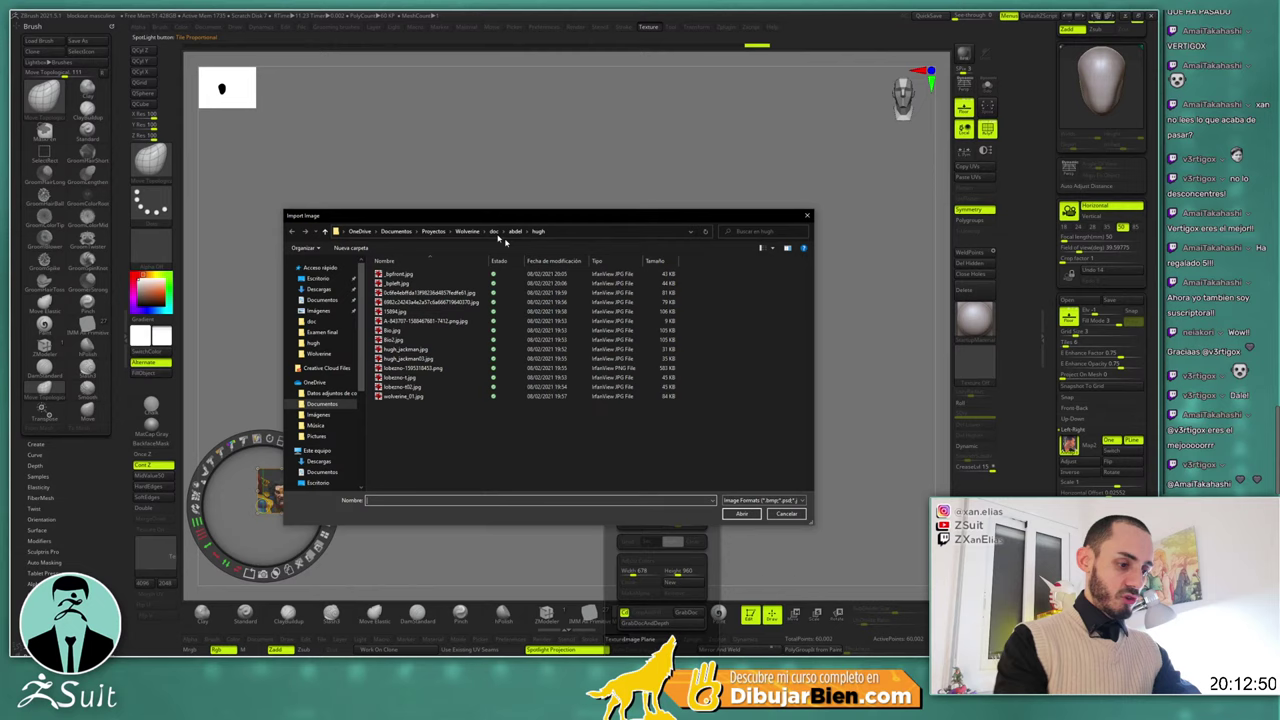
pyautogui.click(404, 293)
pyautogui.keyDown('shift'); pyautogui.click(402, 396); pyautogui.keyUp('shift')
pyautogui.click(741, 513)
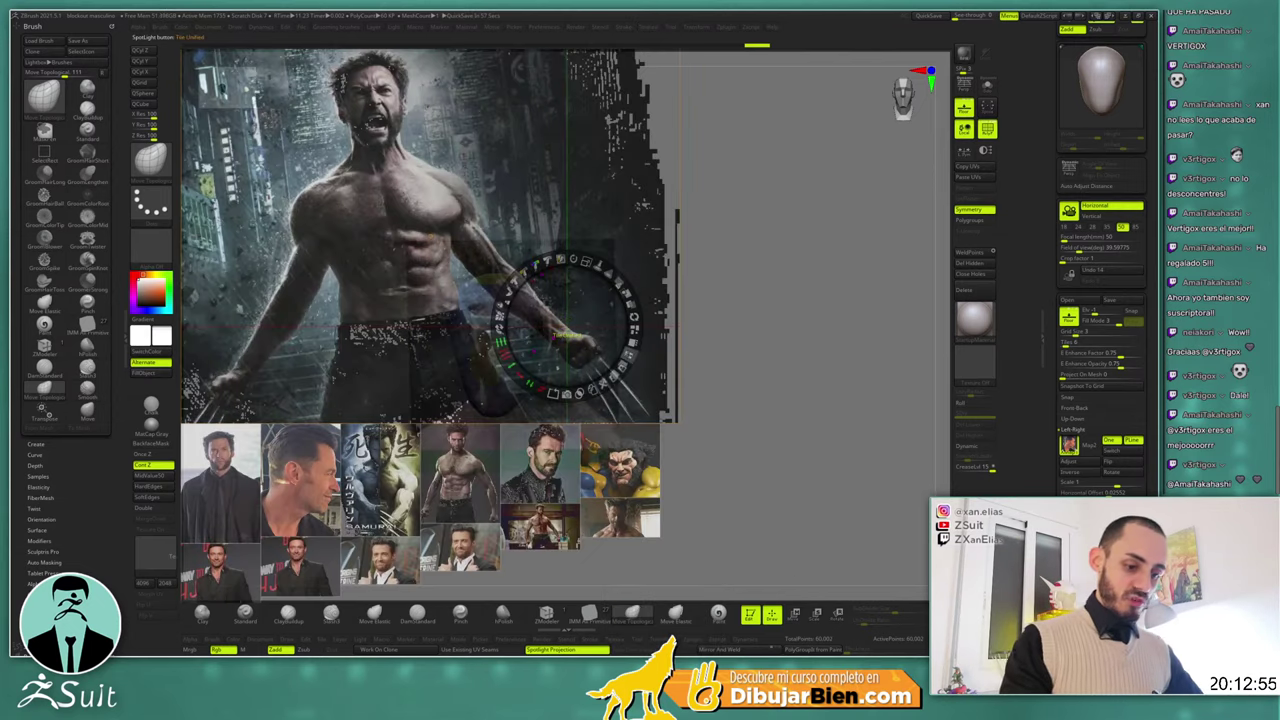
# Tile the Spotlight reference images into a narrow column along the canvas edge and leave Spotlight editing to resume sculpting
pyautogui.click(629, 359)
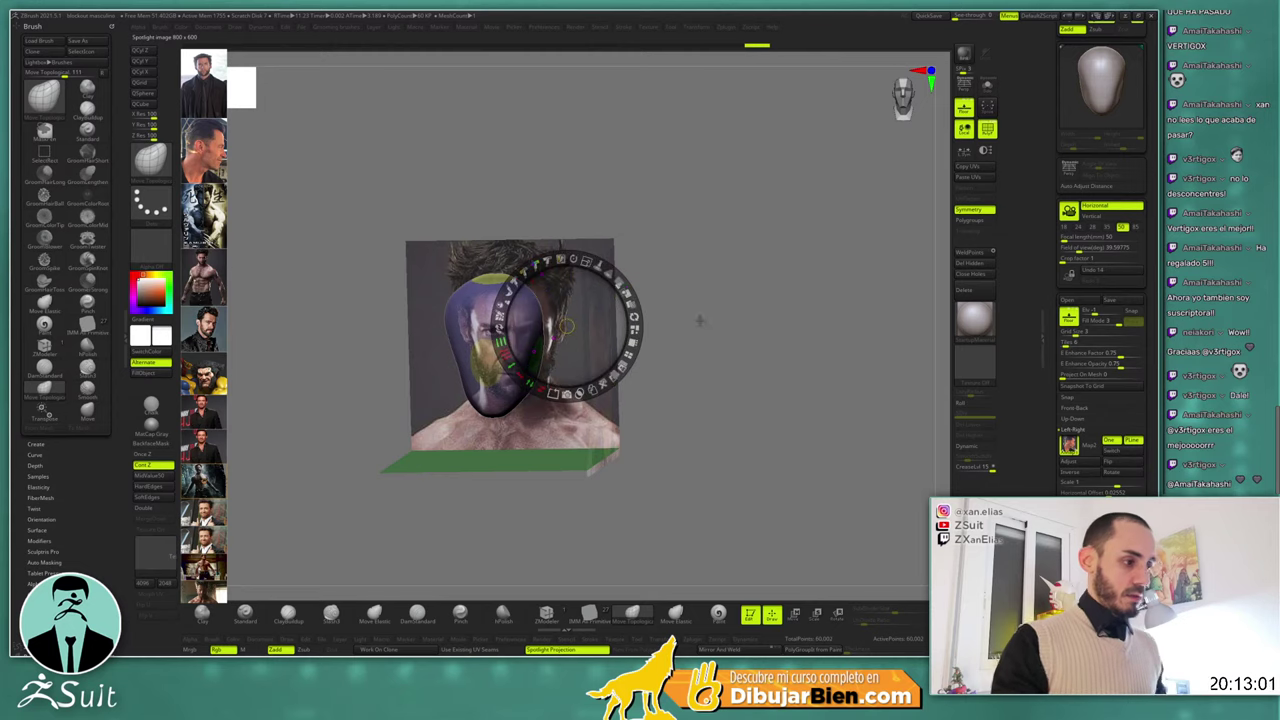
pyautogui.press('z')
pyautogui.moveTo(714, 350); pyautogui.dragTo(721, 388)
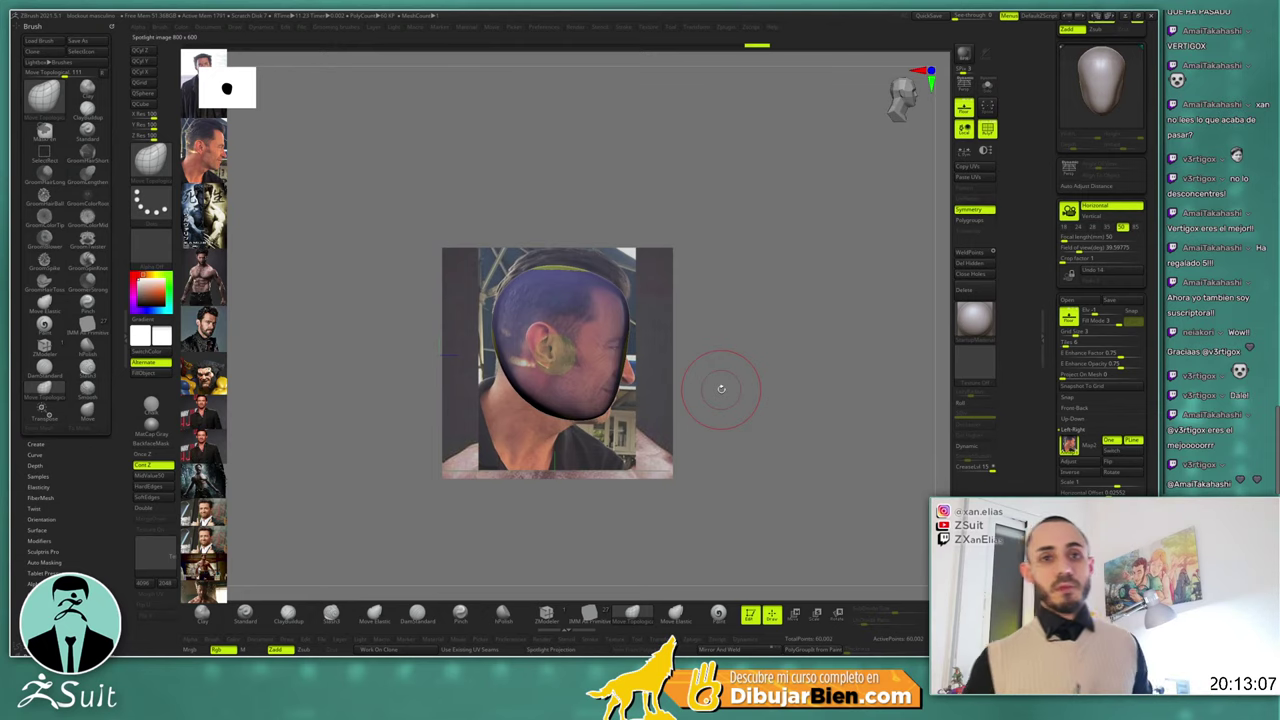
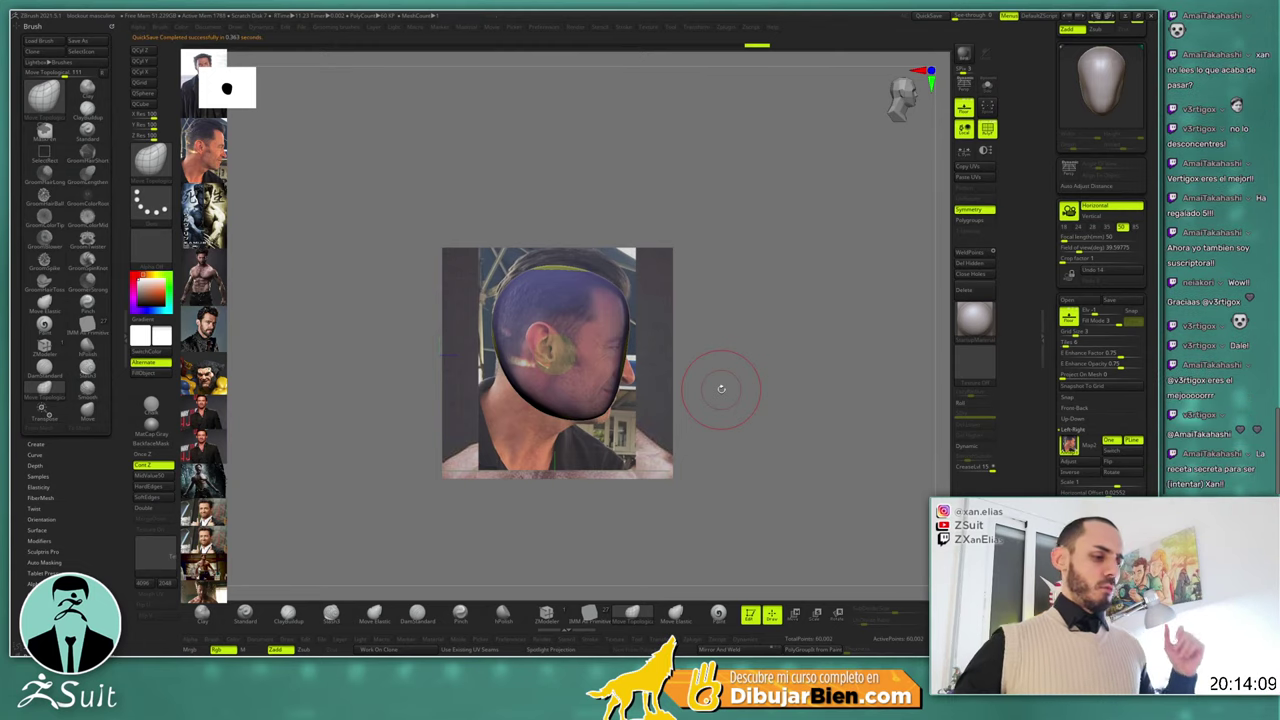
# Switch the active tool to the PolyMesh3D star and hide the floor grid with its reference images
pyautogui.moveTo(766, 346)
pyautogui.mouseDown()
pyautogui.moveTo(711, 354)
pyautogui.moveTo(784, 349)
pyautogui.moveTo(751, 370)
pyautogui.moveTo(784, 363)
pyautogui.mouseUp()
pyautogui.hotkey('shift', 'f')
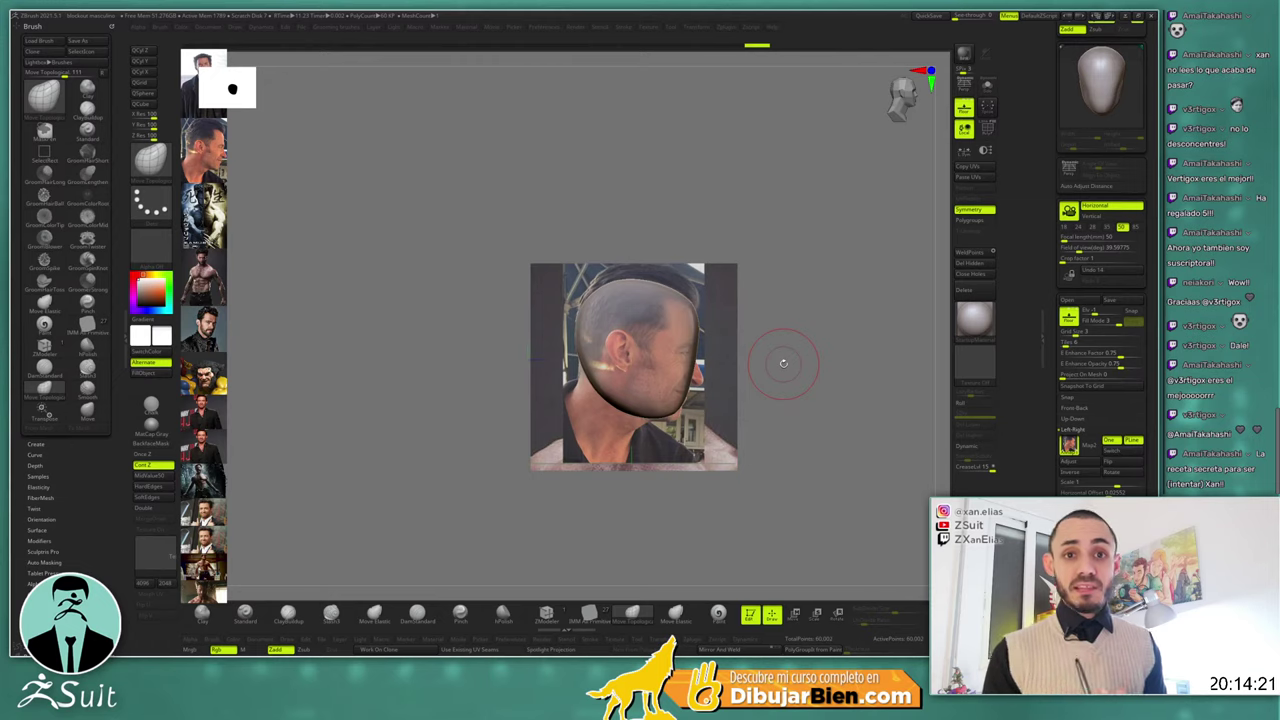
pyautogui.scroll(-10, 1053, 345)
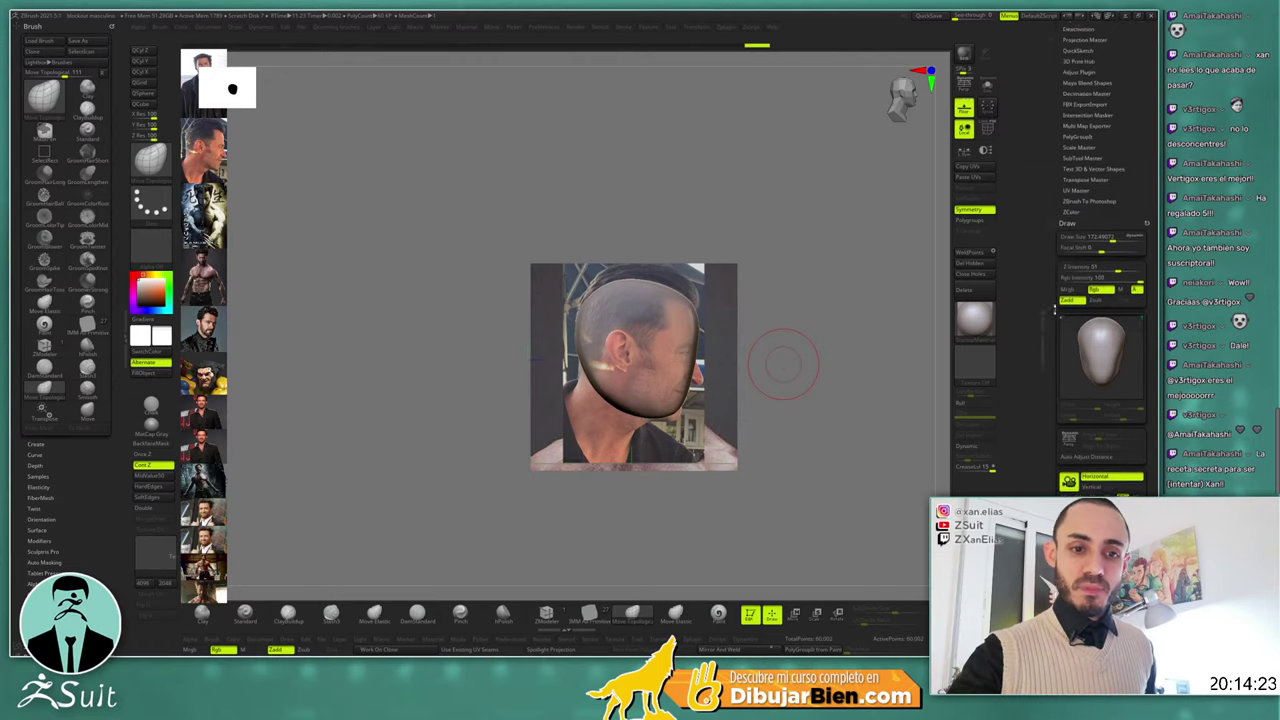
pyautogui.scroll(10, 1054, 345)
pyautogui.click(1078, 316)
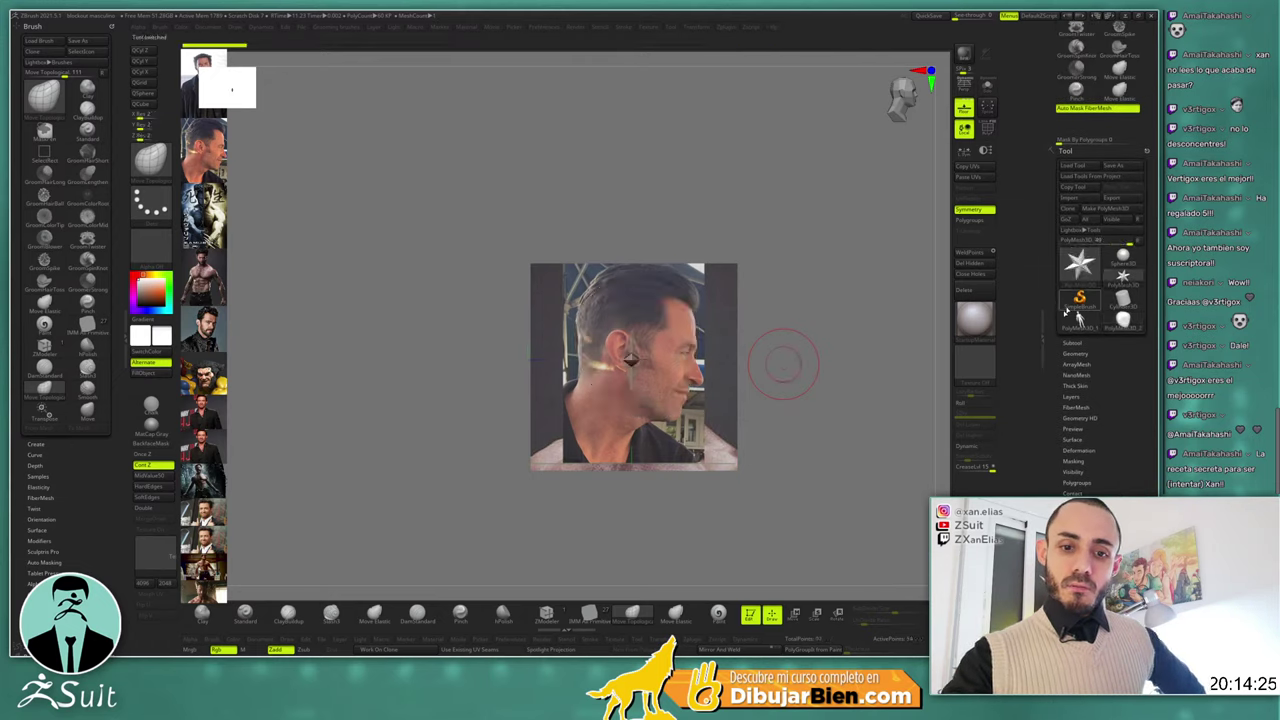
pyautogui.moveTo(811, 357); pyautogui.dragTo(806, 337)
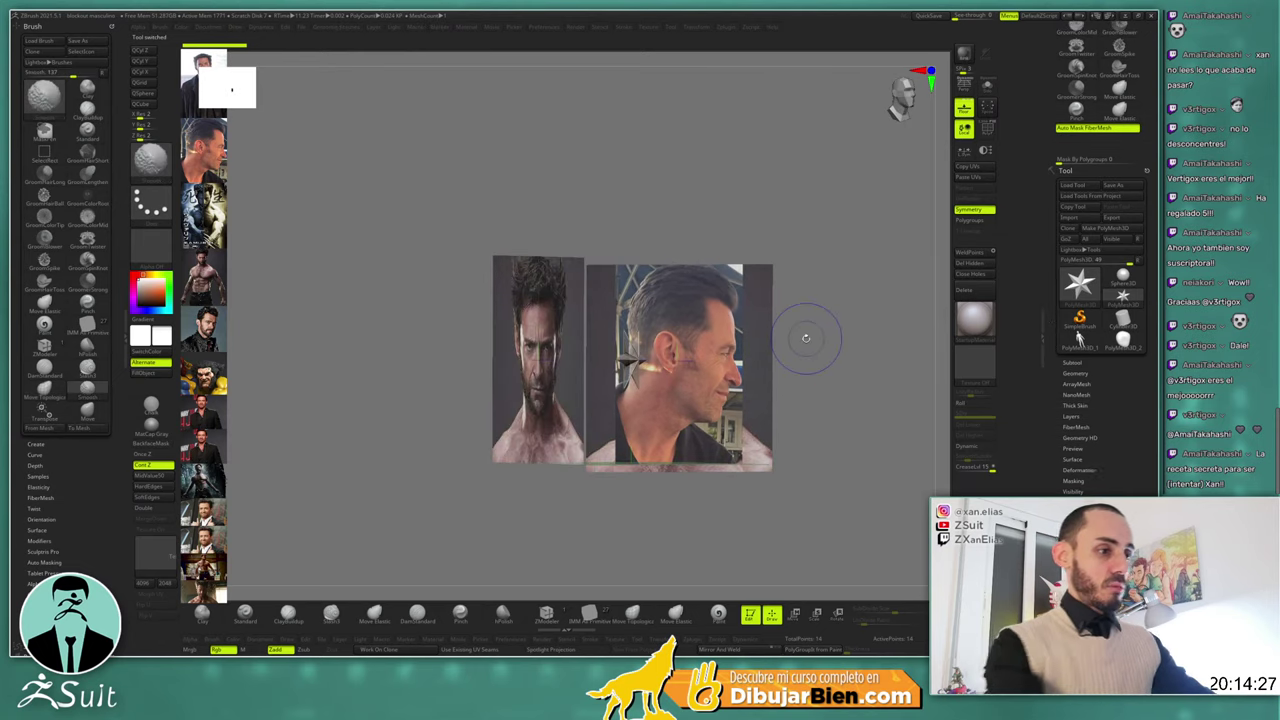
pyautogui.hotkey('shift', 'p')
pyautogui.keyDown('shift'); pyautogui.moveTo(828, 277); pyautogui.dragTo(763, 348); pyautogui.keyUp('shift')
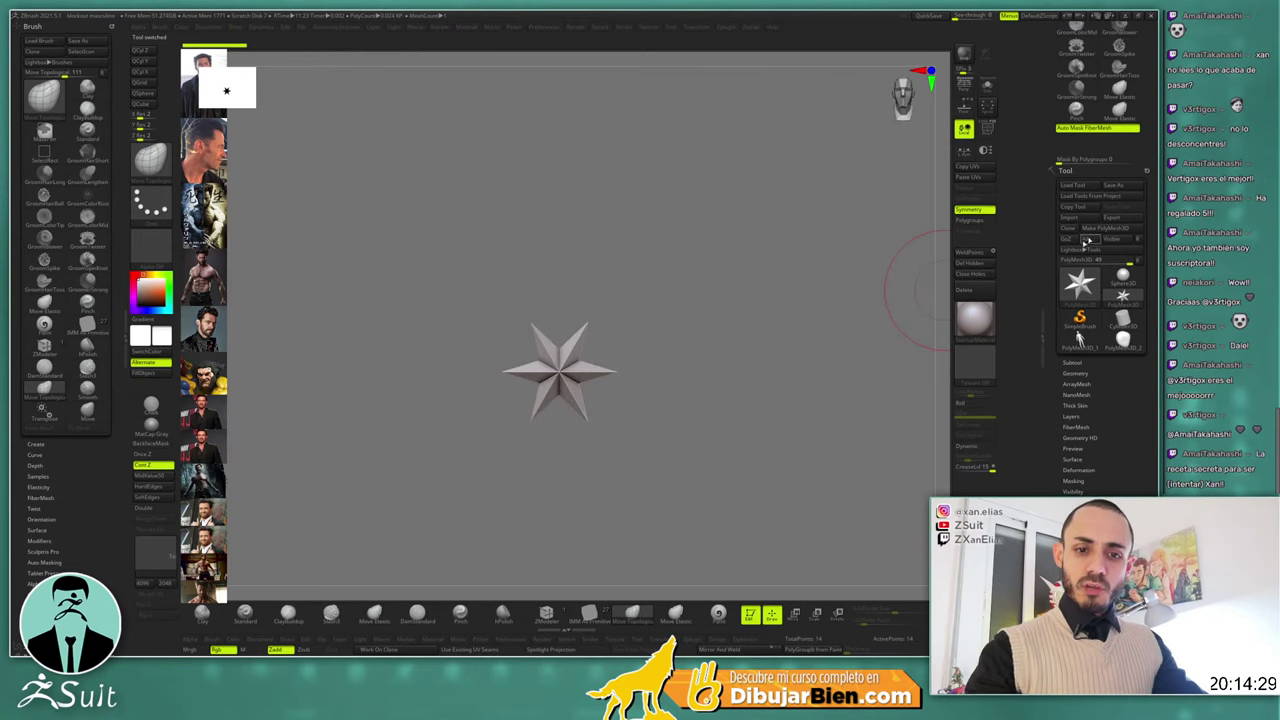
# Import the mesh busto.obj from the Geometrías base folder inside Proyectos, Recursos, ZBrushes
pyautogui.click(1069, 219)
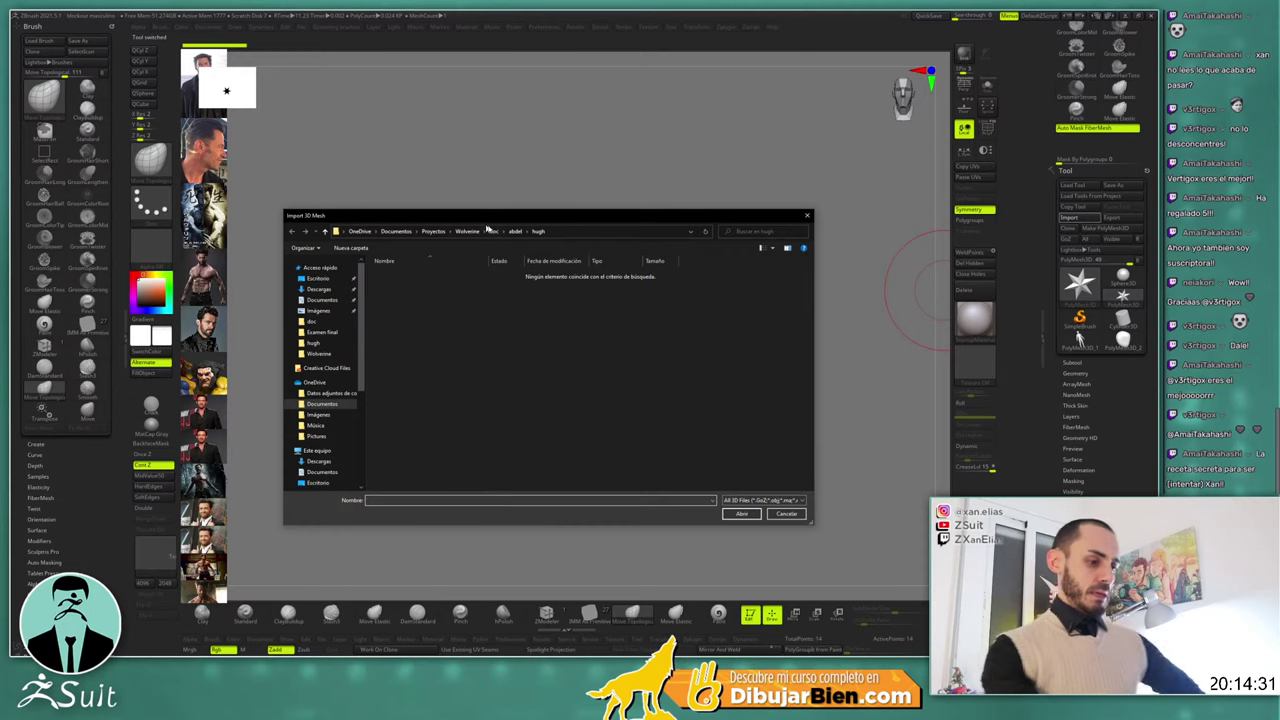
pyautogui.click(433, 231)
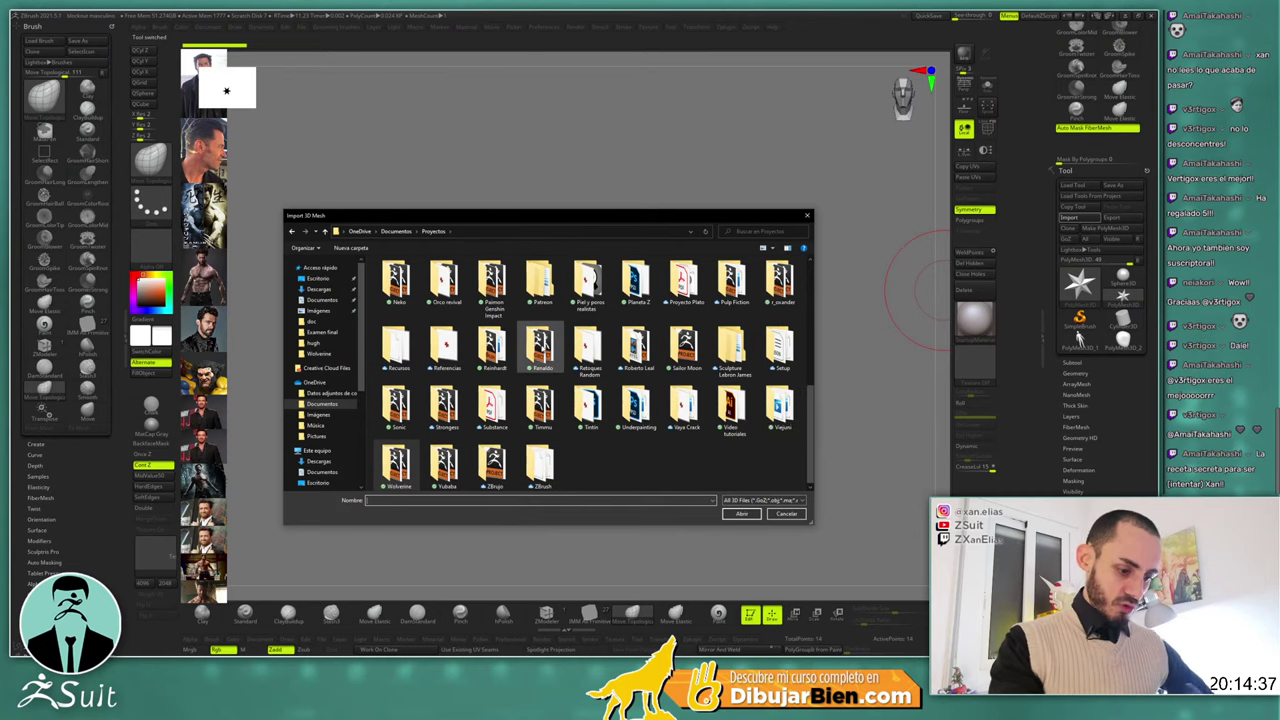
pyautogui.doubleClick(397, 350)
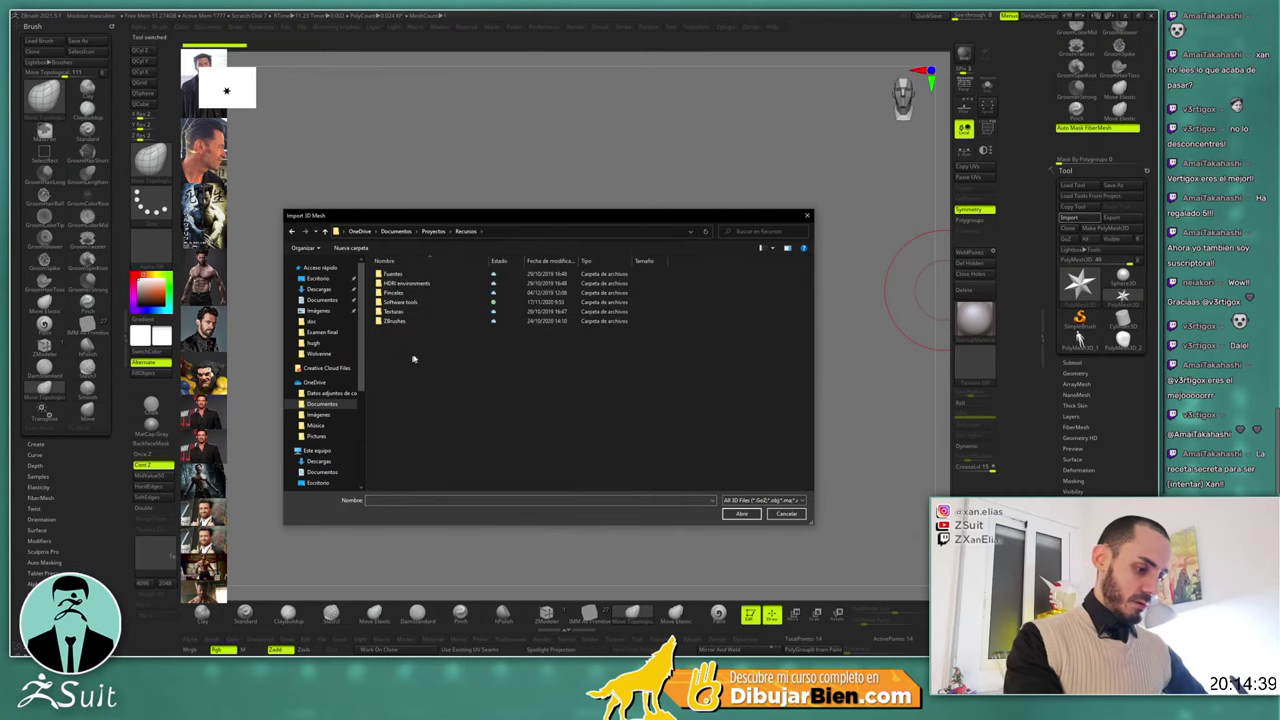
pyautogui.doubleClick(404, 322)
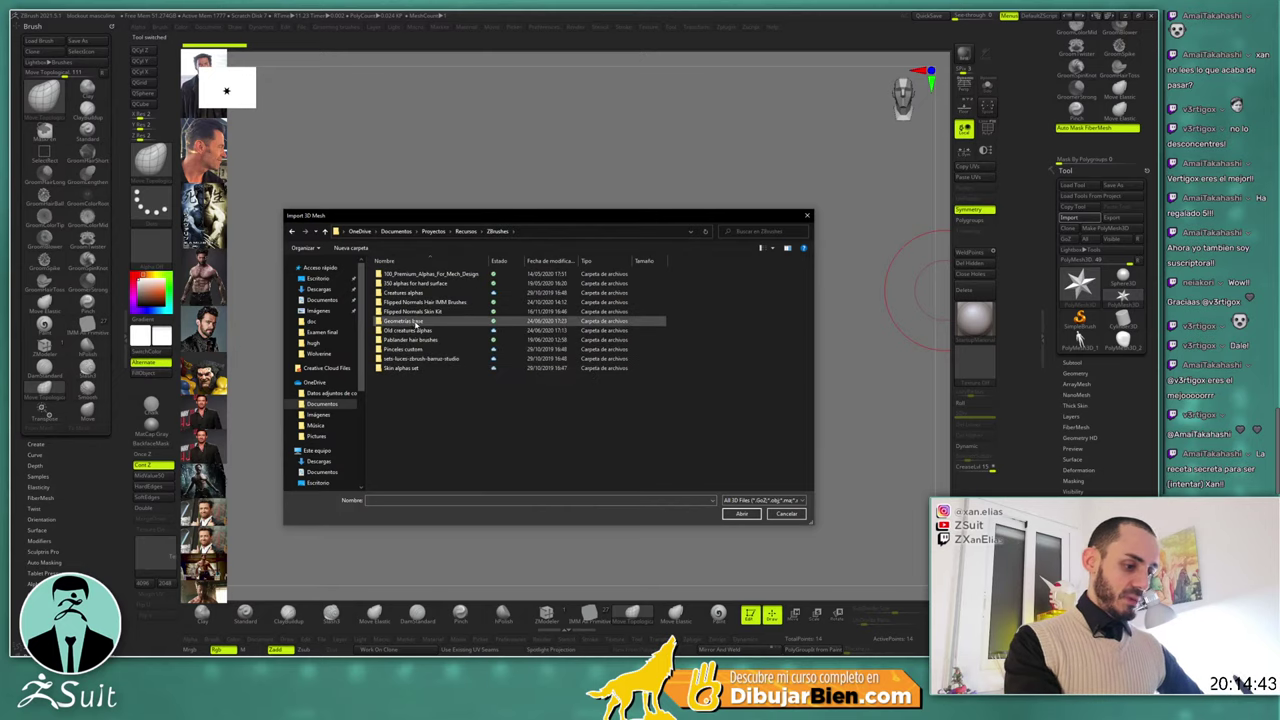
pyautogui.doubleClick(436, 341)
pyautogui.click(392, 274)
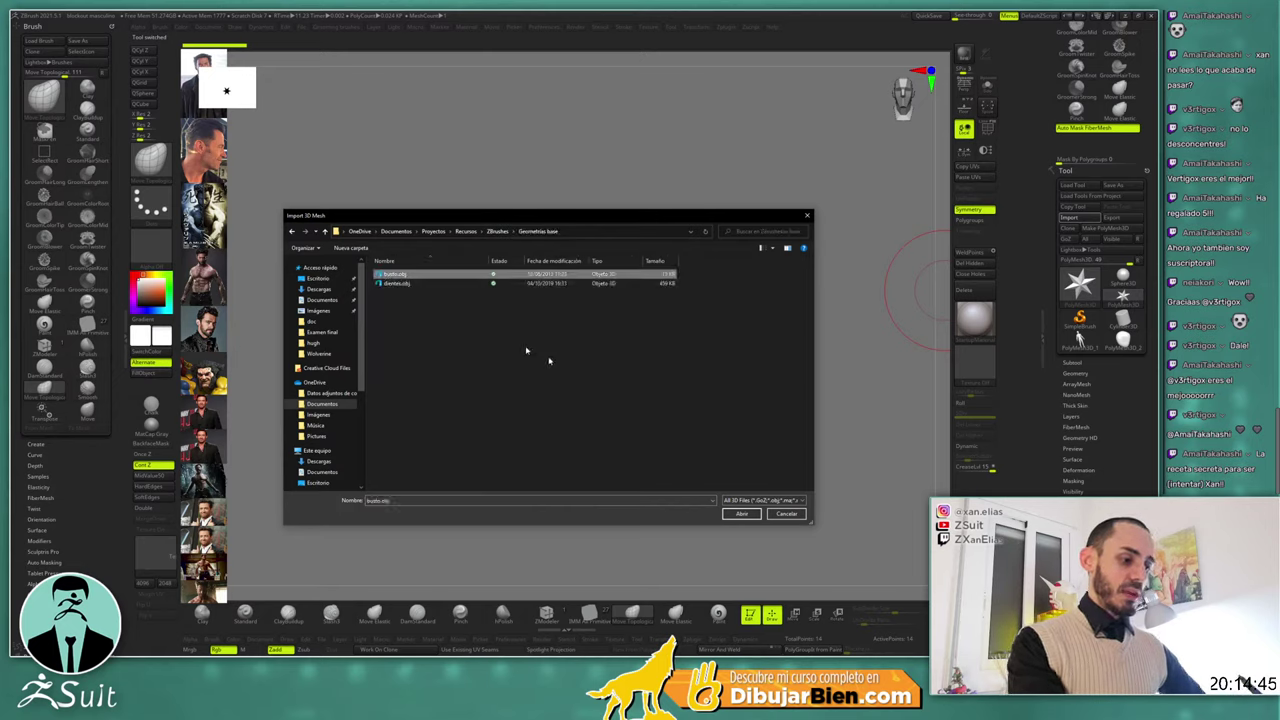
pyautogui.click(741, 514)
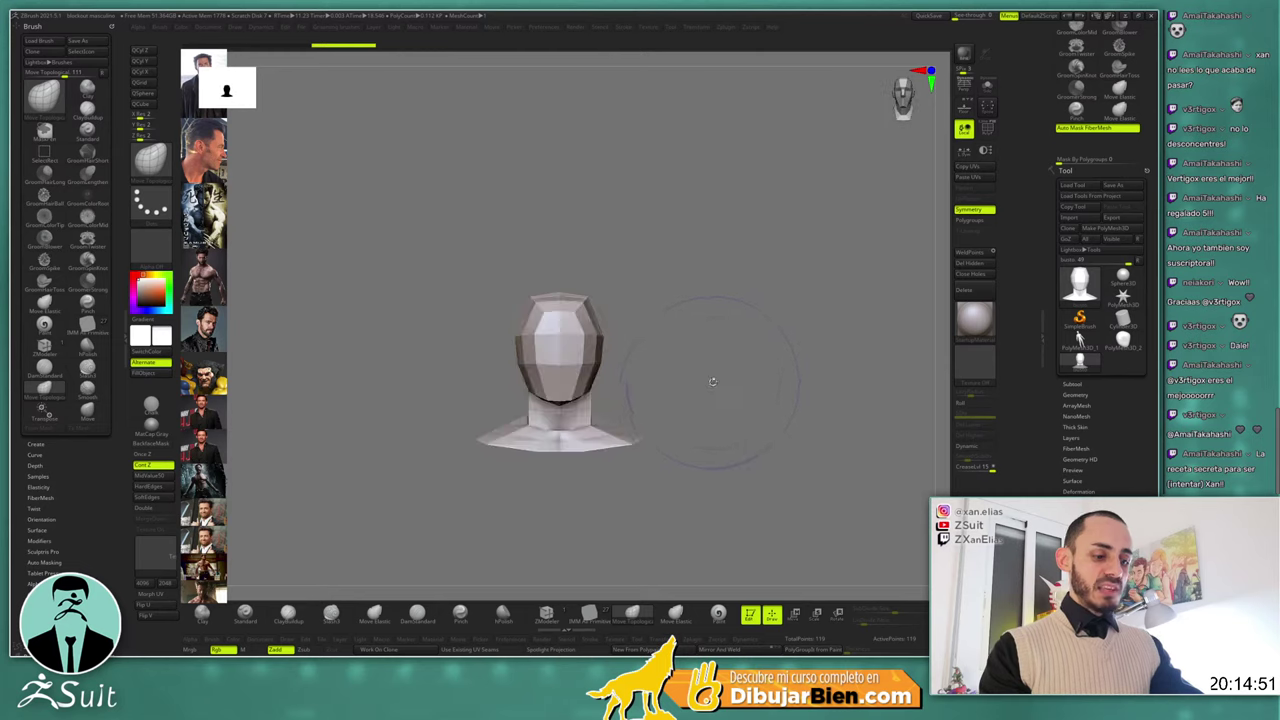
# Show the polyframe on the imported low-poly bust and examine its topology from the front and side
pyautogui.moveTo(731, 387); pyautogui.dragTo(743, 383)
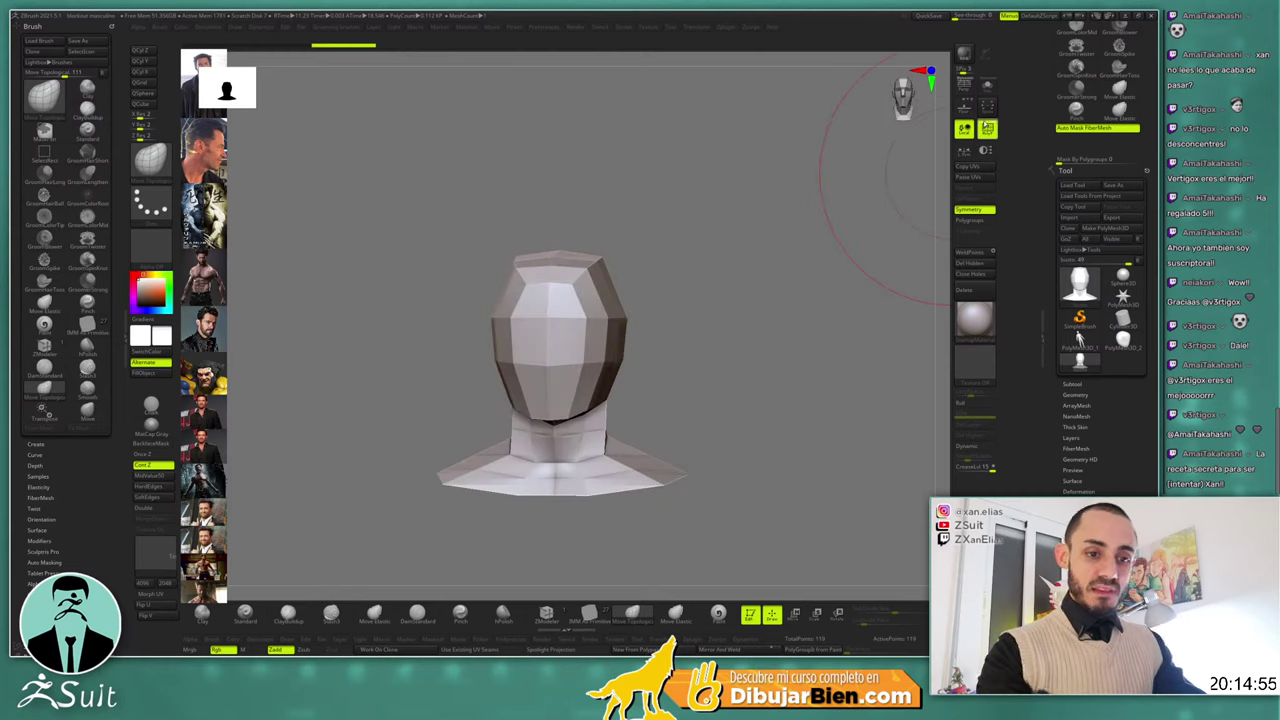
pyautogui.click(988, 128)
pyautogui.moveTo(754, 366); pyautogui.dragTo(799, 393)
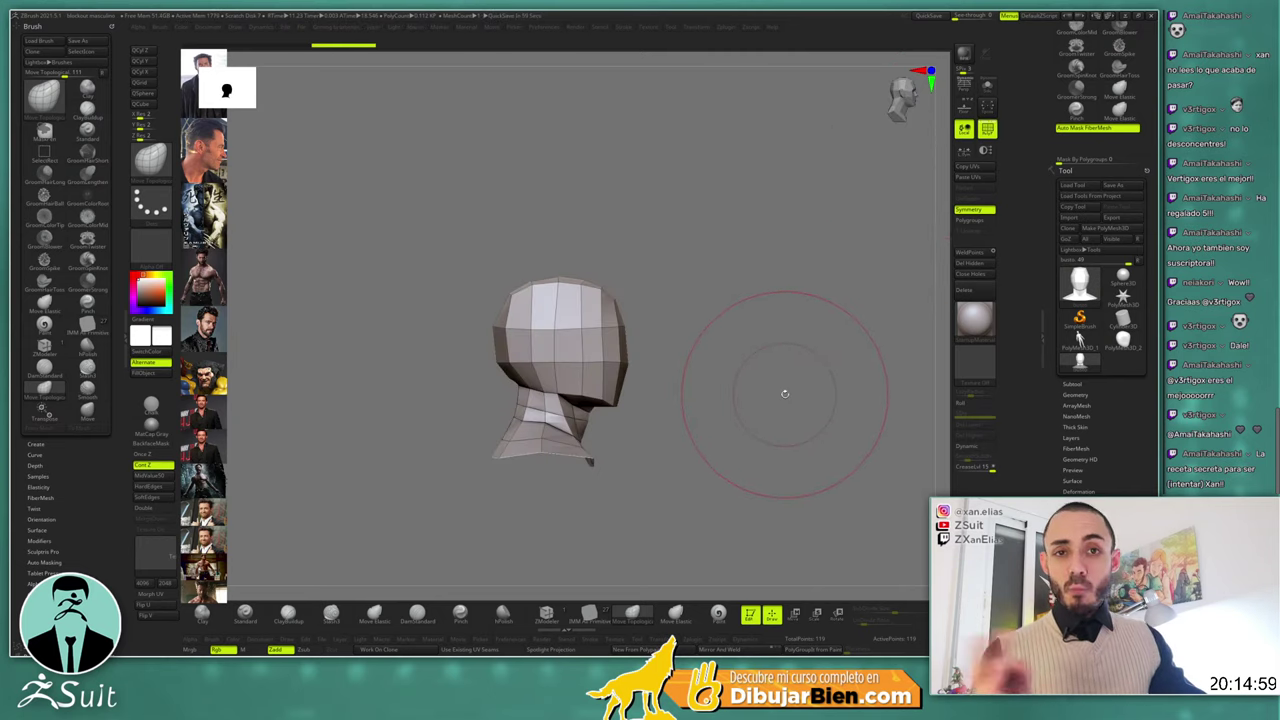
pyautogui.keyDown('shift'); pyautogui.moveTo(737, 357); pyautogui.dragTo(802, 363); pyautogui.keyUp('shift')
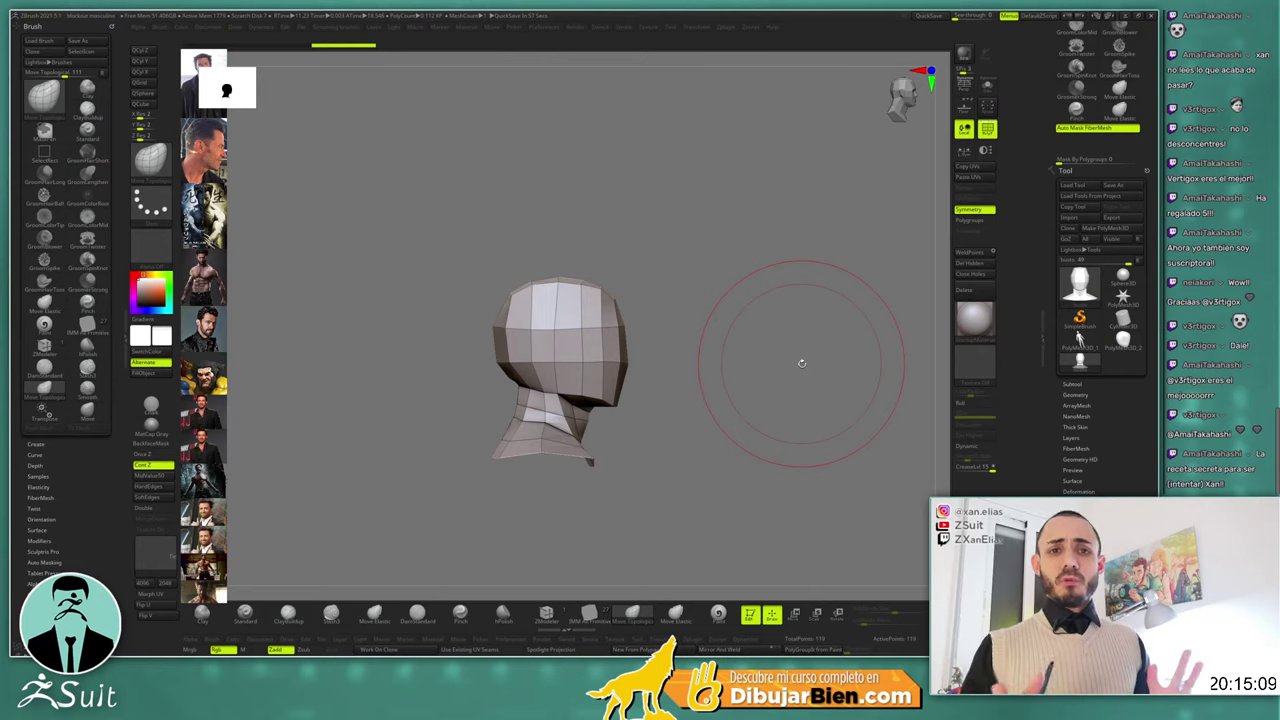
pyautogui.keyDown('shift'); pyautogui.moveTo(794, 315); pyautogui.dragTo(769, 320); pyautogui.keyUp('shift')
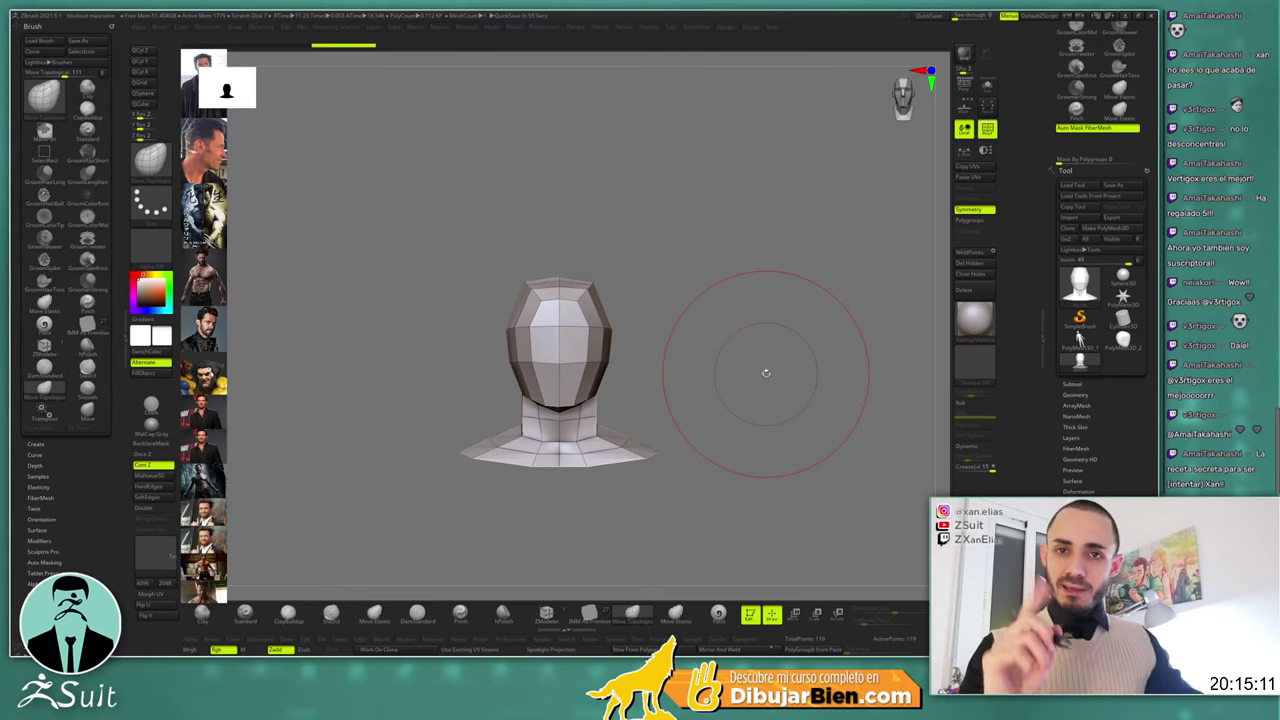
pyautogui.moveTo(798, 367); pyautogui.dragTo(808, 370)
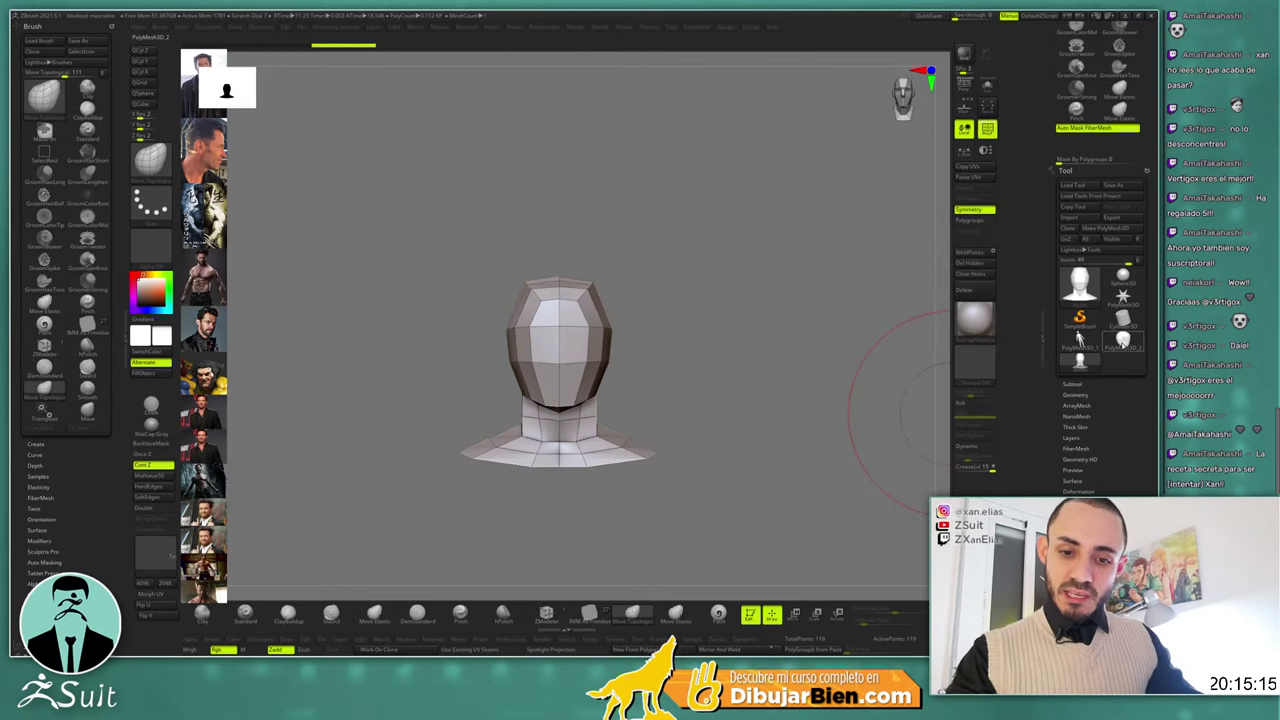
# Switch back to the sculpted head mesh and show the floor grid with the Hugh Jackman references
pyautogui.click(1123, 344)
pyautogui.moveTo(832, 353)
pyautogui.mouseDown()
pyautogui.moveTo(803, 366)
pyautogui.moveTo(817, 388)
pyautogui.moveTo(791, 229)
pyautogui.mouseUp()
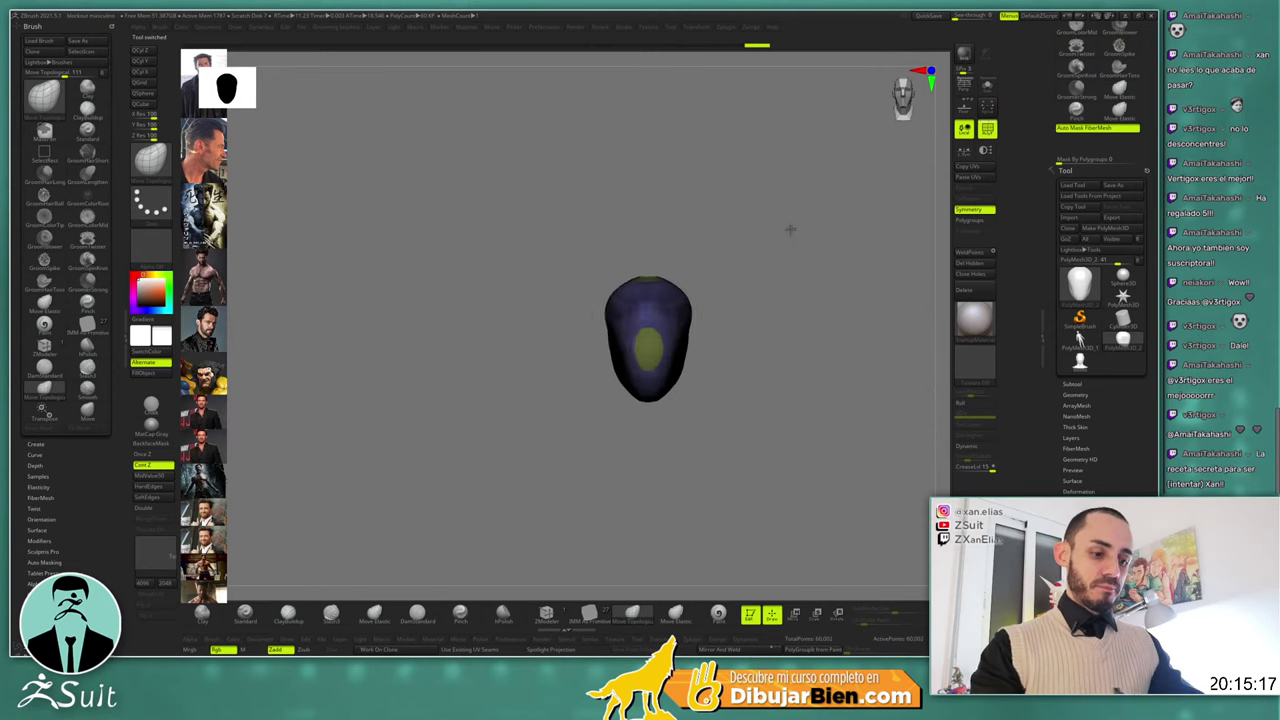
pyautogui.moveTo(785, 280)
pyautogui.mouseDown()
pyautogui.moveTo(834, 314)
pyautogui.moveTo(746, 309)
pyautogui.moveTo(817, 303)
pyautogui.moveTo(771, 304)
pyautogui.moveTo(779, 348)
pyautogui.mouseUp()
pyautogui.hotkey('shift', 'p')
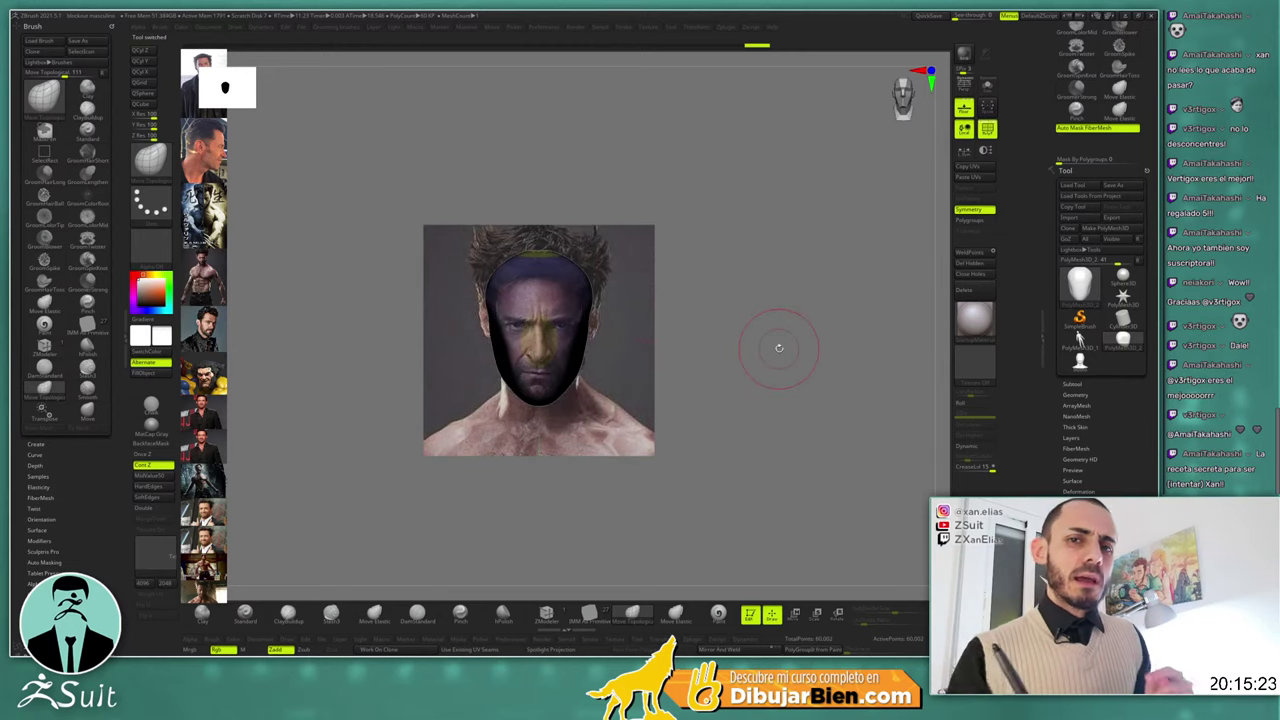
# Append the low-poly bust as a subtool of the sculpted head and make it the active subtool
pyautogui.click(1080, 362)
pyautogui.moveTo(1058, 405); pyautogui.dragTo(1068, 178)
pyautogui.scroll(5, 1057, 178)
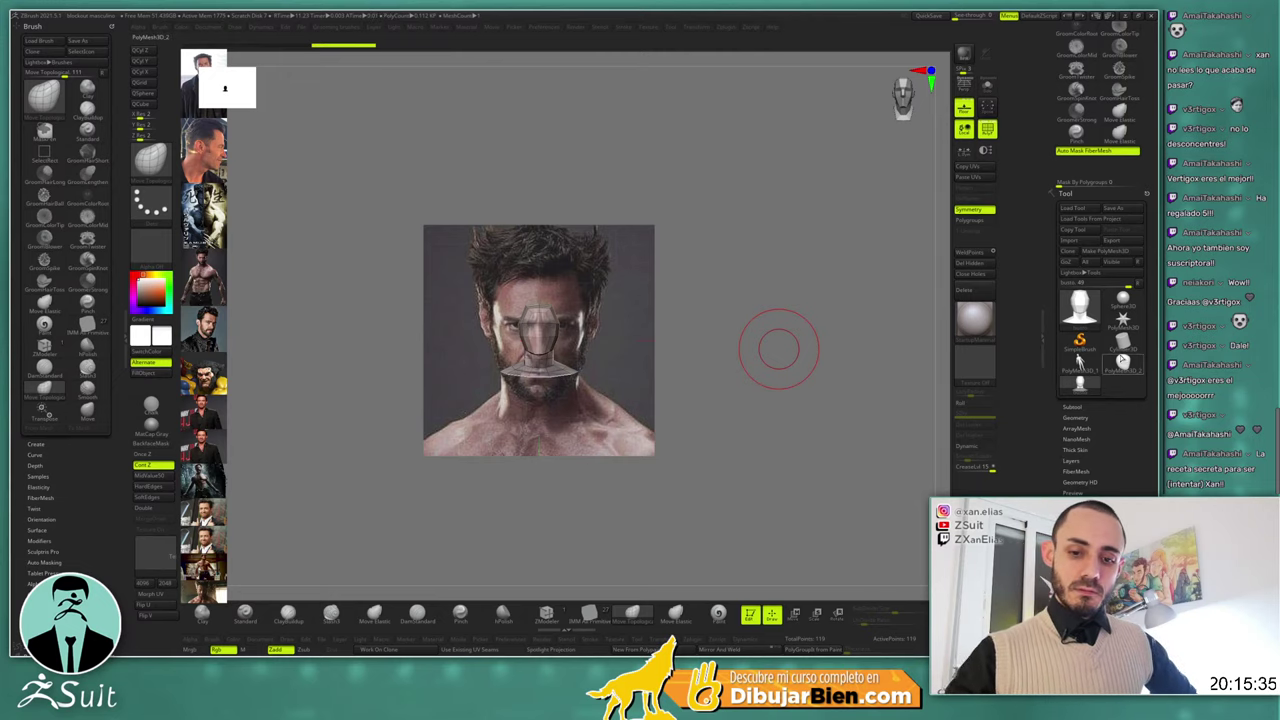
pyautogui.click(1123, 364)
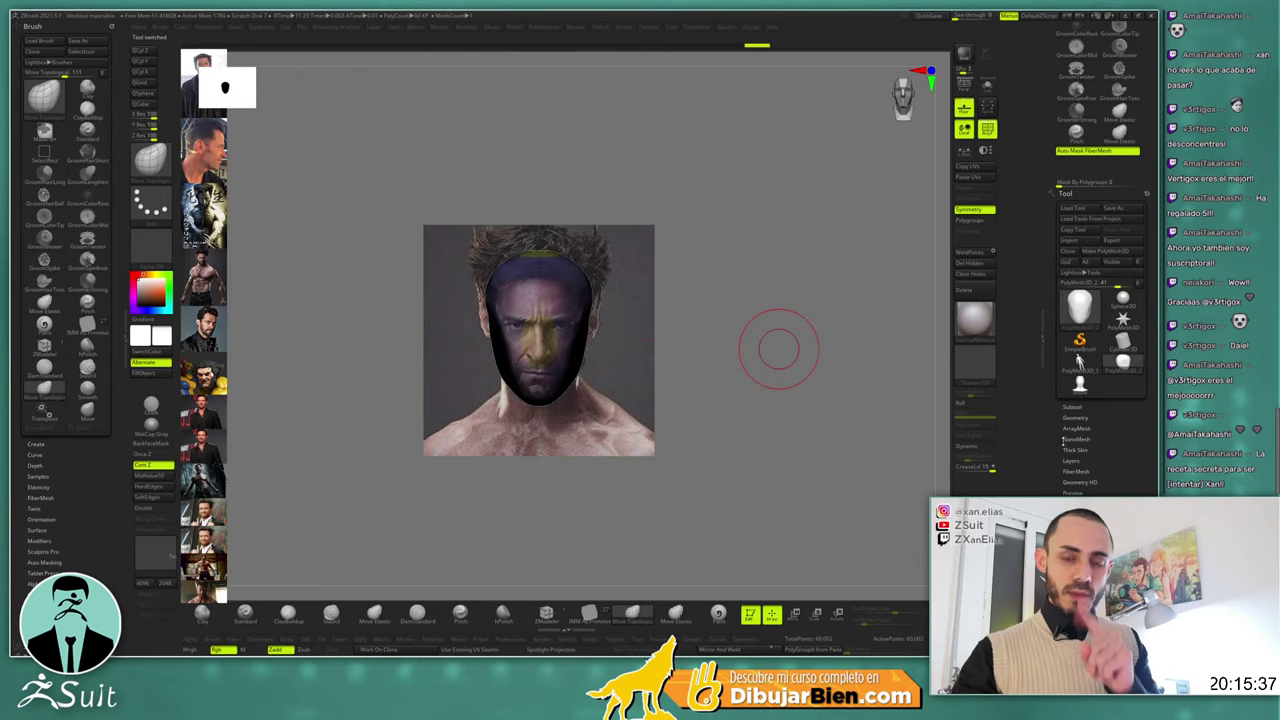
pyautogui.click(975, 575)
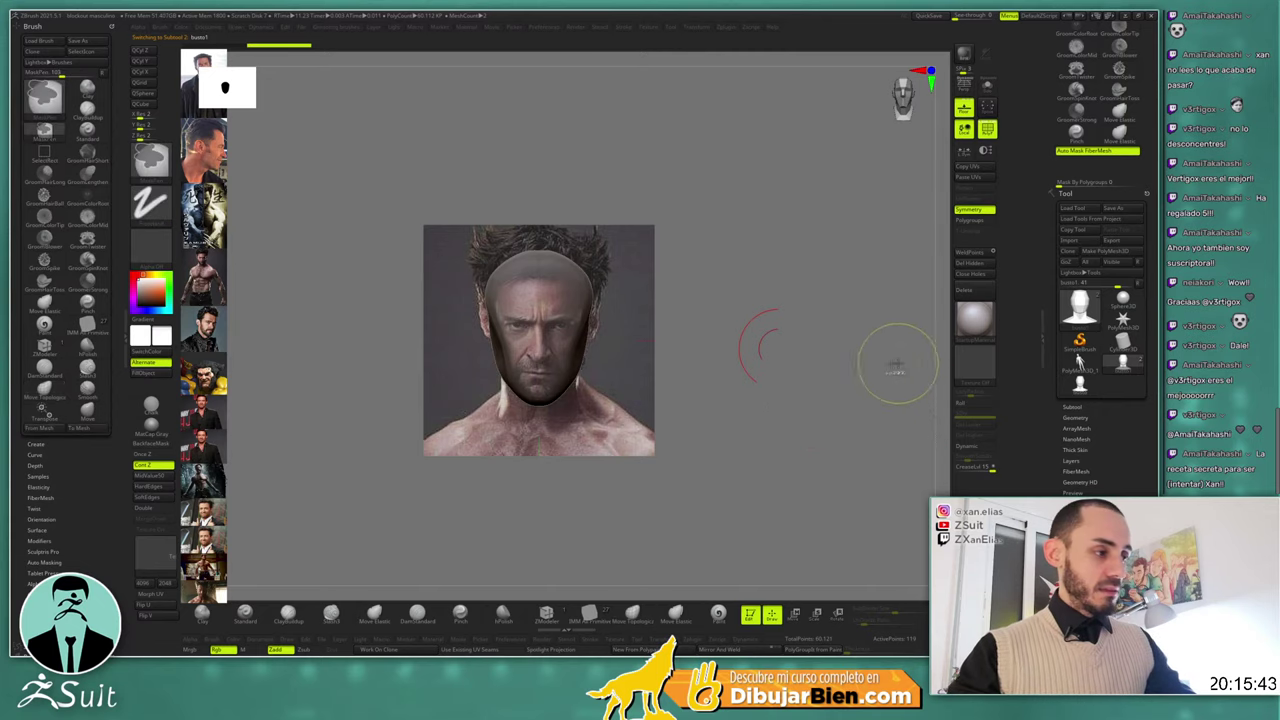
pyautogui.keyDown('ctrl'); pyautogui.click(857, 368); pyautogui.keyUp('ctrl')
# Switch to the standalone low-poly bust tool and set its export scale factor to 0
pyautogui.keyDown('alt'); pyautogui.moveTo(738, 323); pyautogui.dragTo(743, 362); pyautogui.keyUp('alt')
pyautogui.moveTo(743, 360)
pyautogui.mouseDown()
pyautogui.moveTo(832, 351)
pyautogui.moveTo(791, 354)
pyautogui.moveTo(795, 334)
pyautogui.mouseUp()
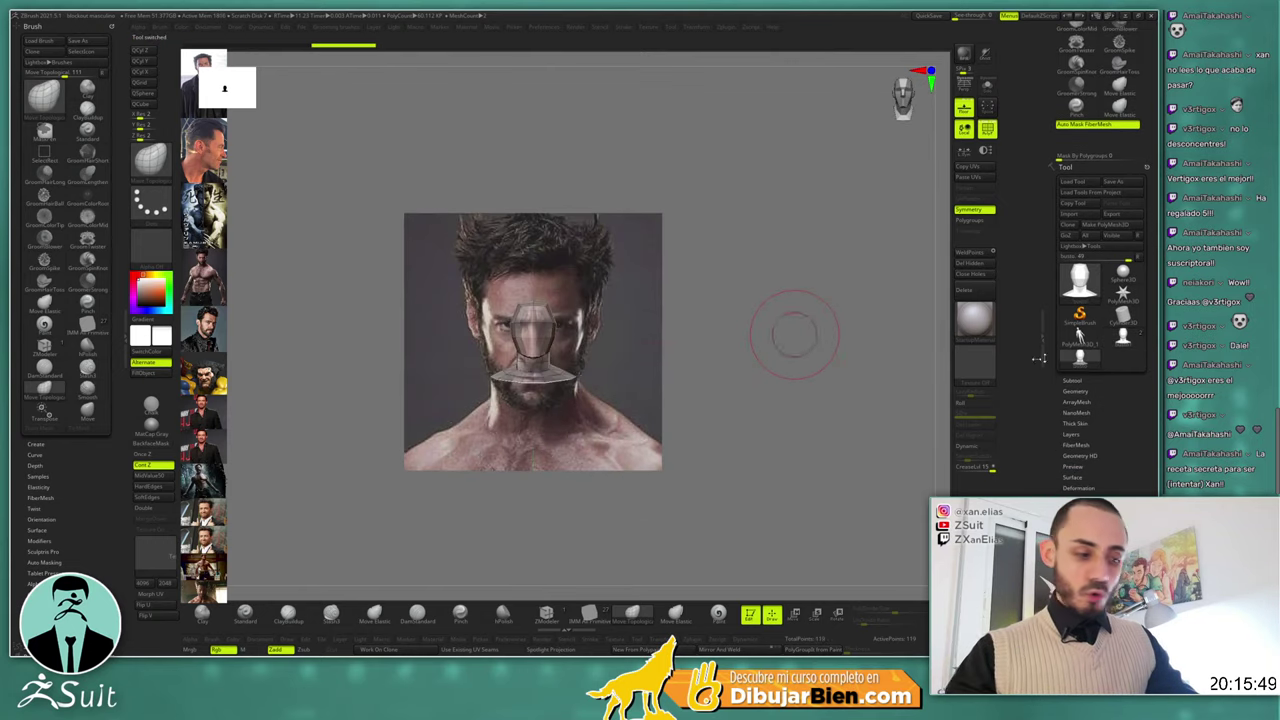
pyautogui.moveTo(1060, 465); pyautogui.dragTo(1052, 291)
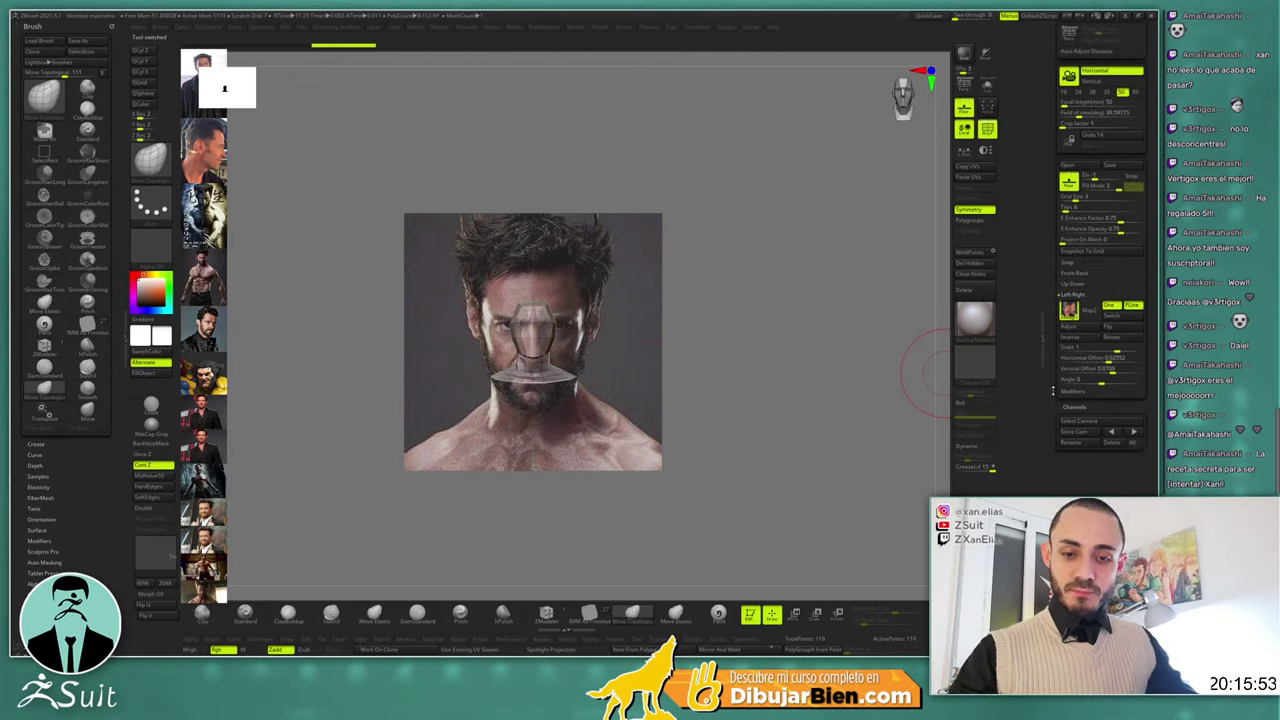
pyautogui.moveTo(1053, 440); pyautogui.dragTo(1053, 475)
pyautogui.scroll(2, 1052, 471)
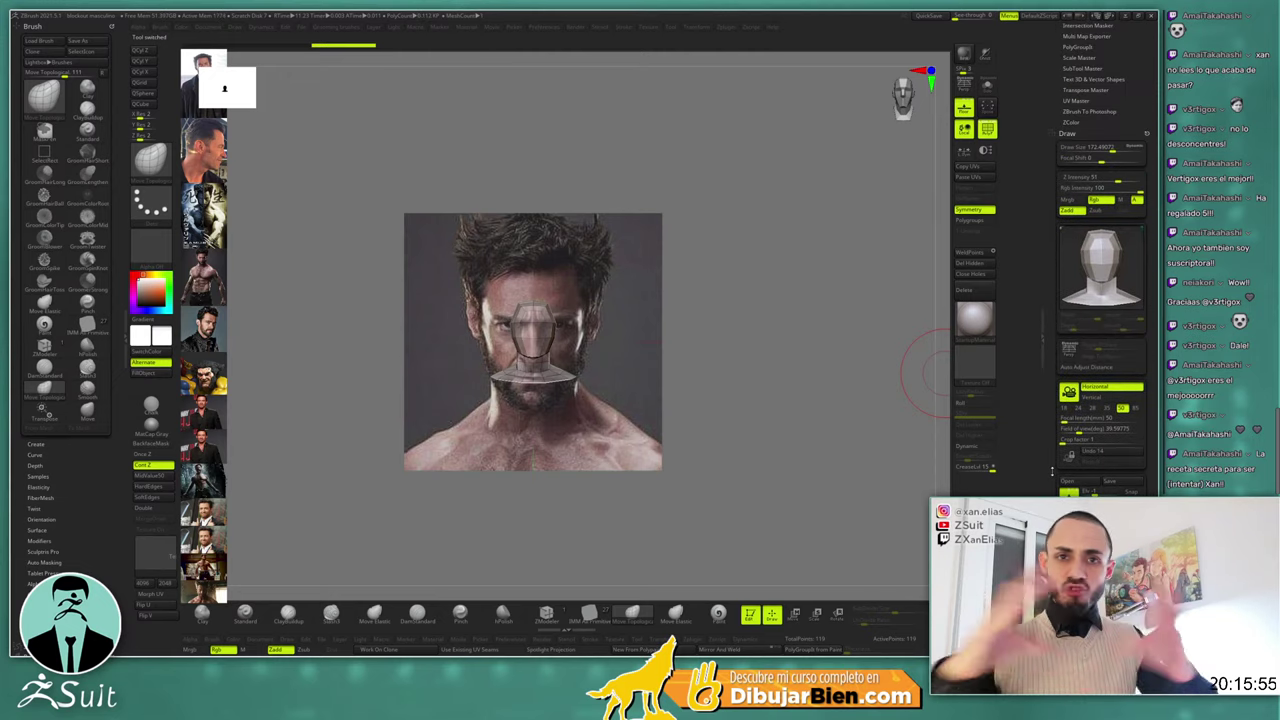
pyautogui.scroll(3, 1055, 295)
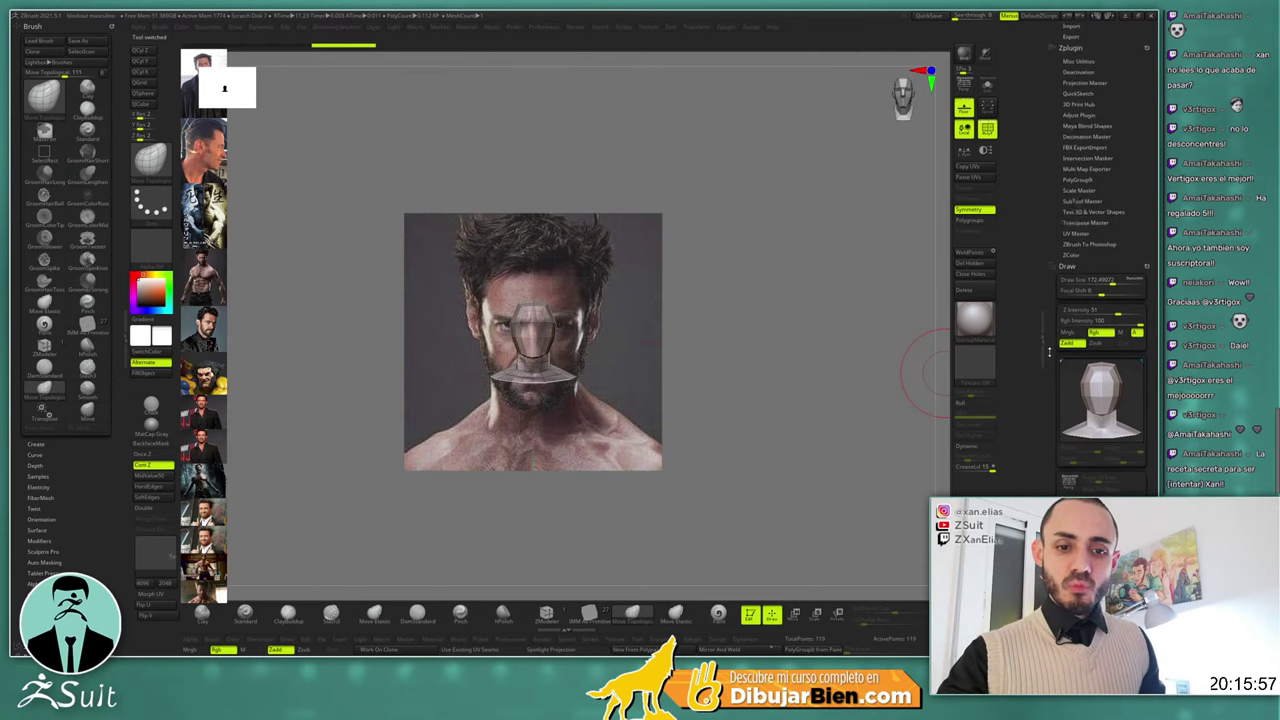
pyautogui.scroll(1, 1054, 261)
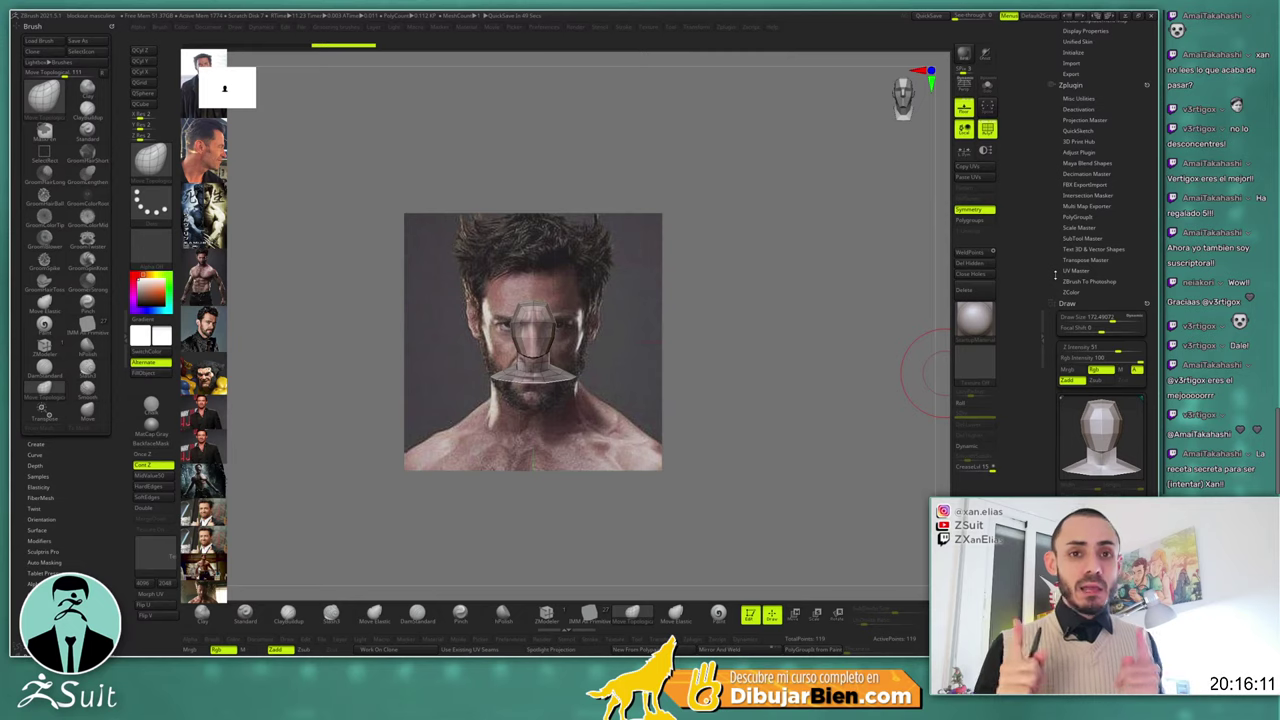
pyautogui.scroll(4, 1057, 290)
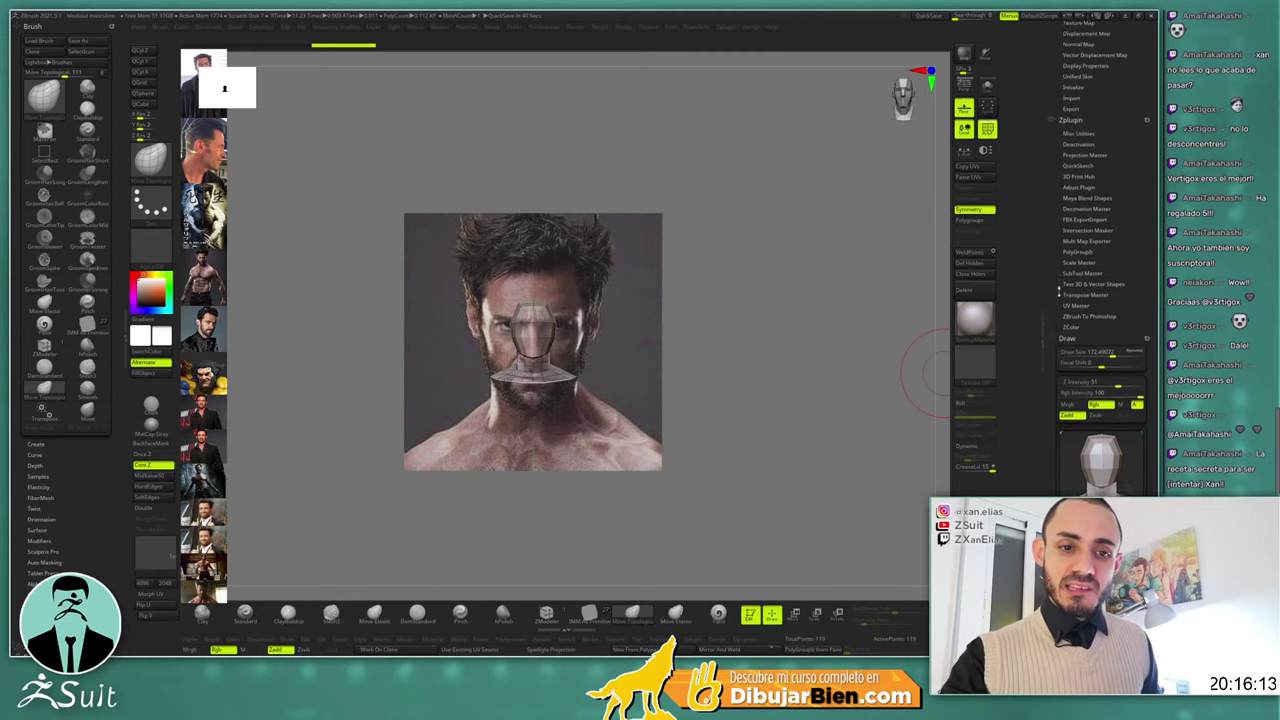
pyautogui.scroll(2, 1065, 300)
pyautogui.click(1070, 271)
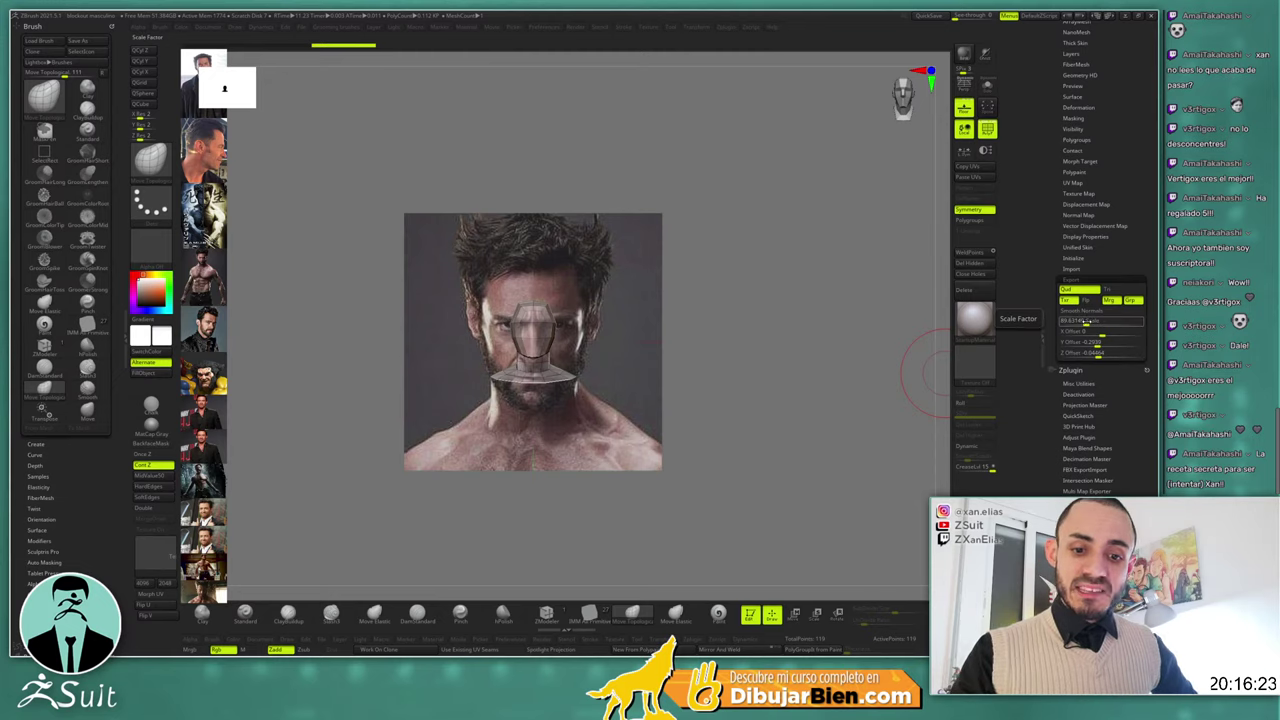
pyautogui.click(1085, 321)
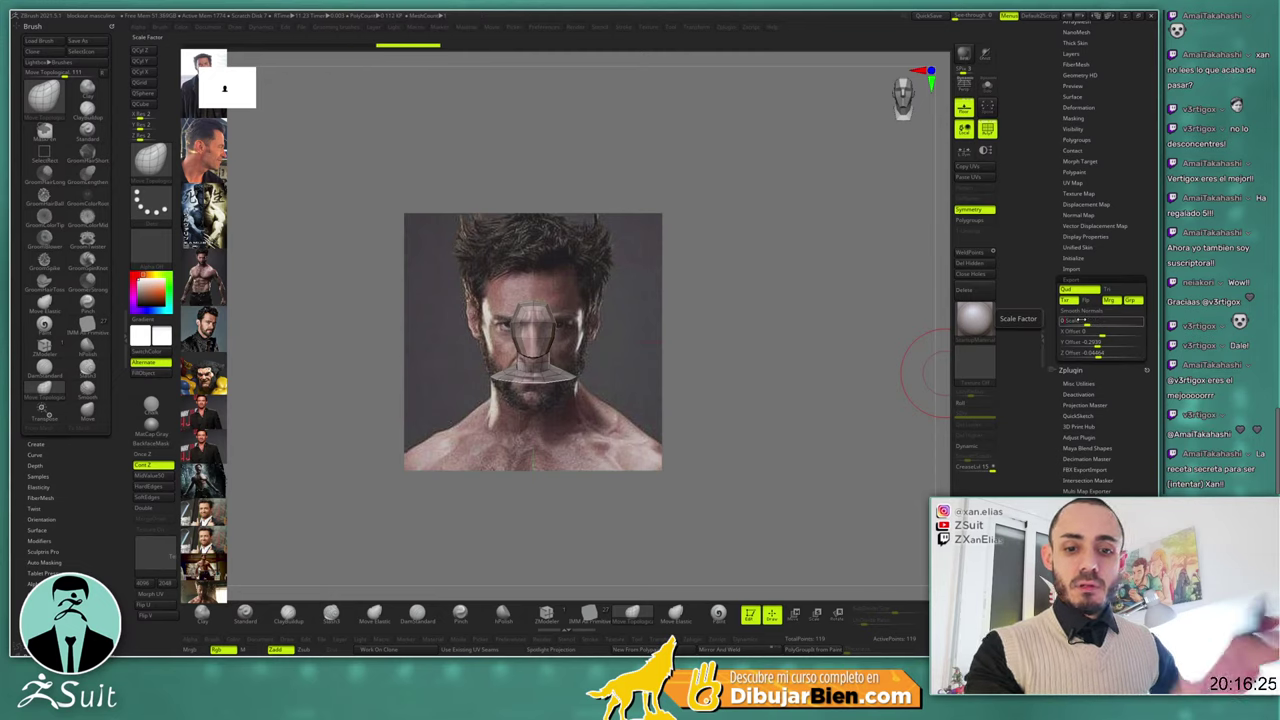
pyautogui.press('Tab')
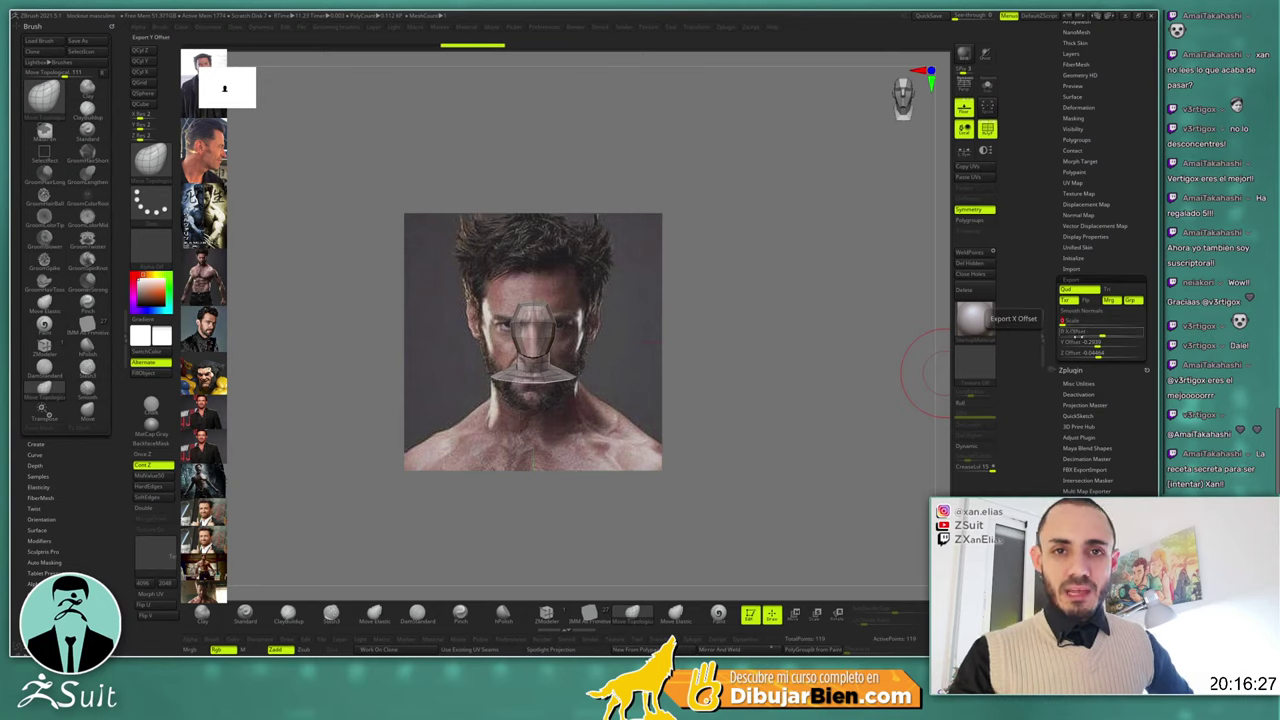
pyautogui.moveTo(1053, 338); pyautogui.dragTo(1053, 330)
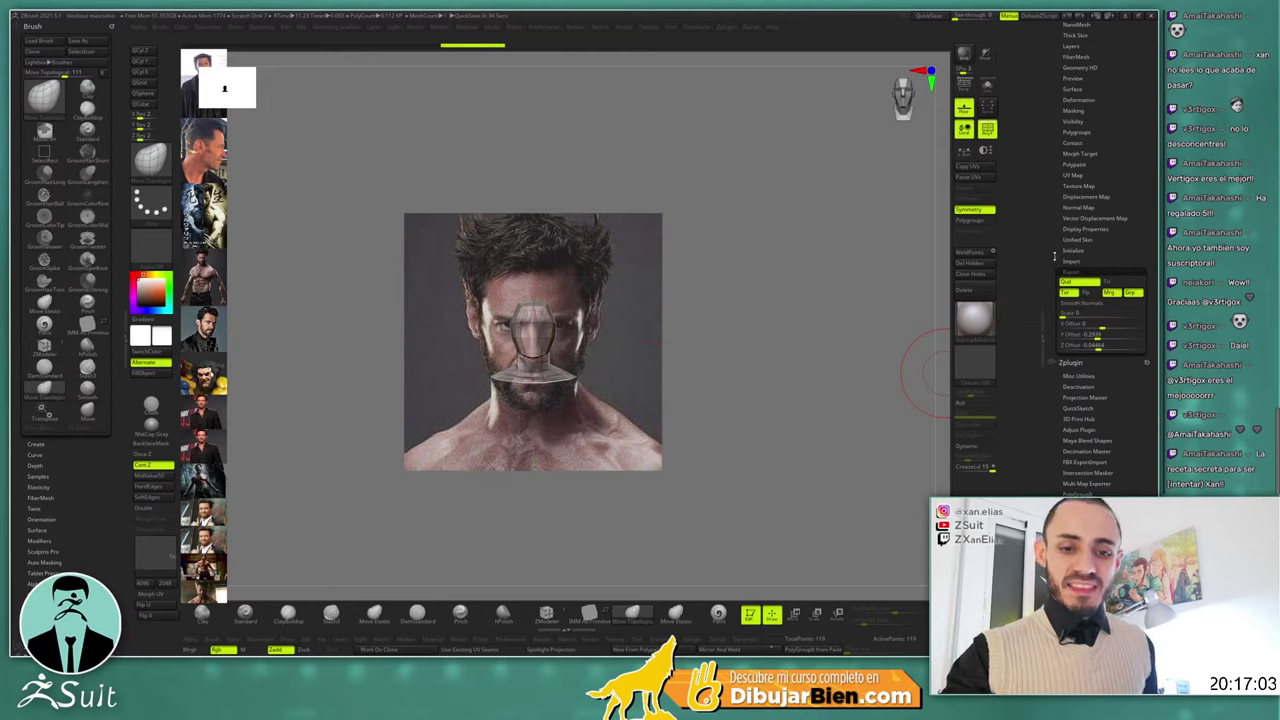
pyautogui.moveTo(1056, 254); pyautogui.dragTo(1052, 266)
pyautogui.click(1072, 325)
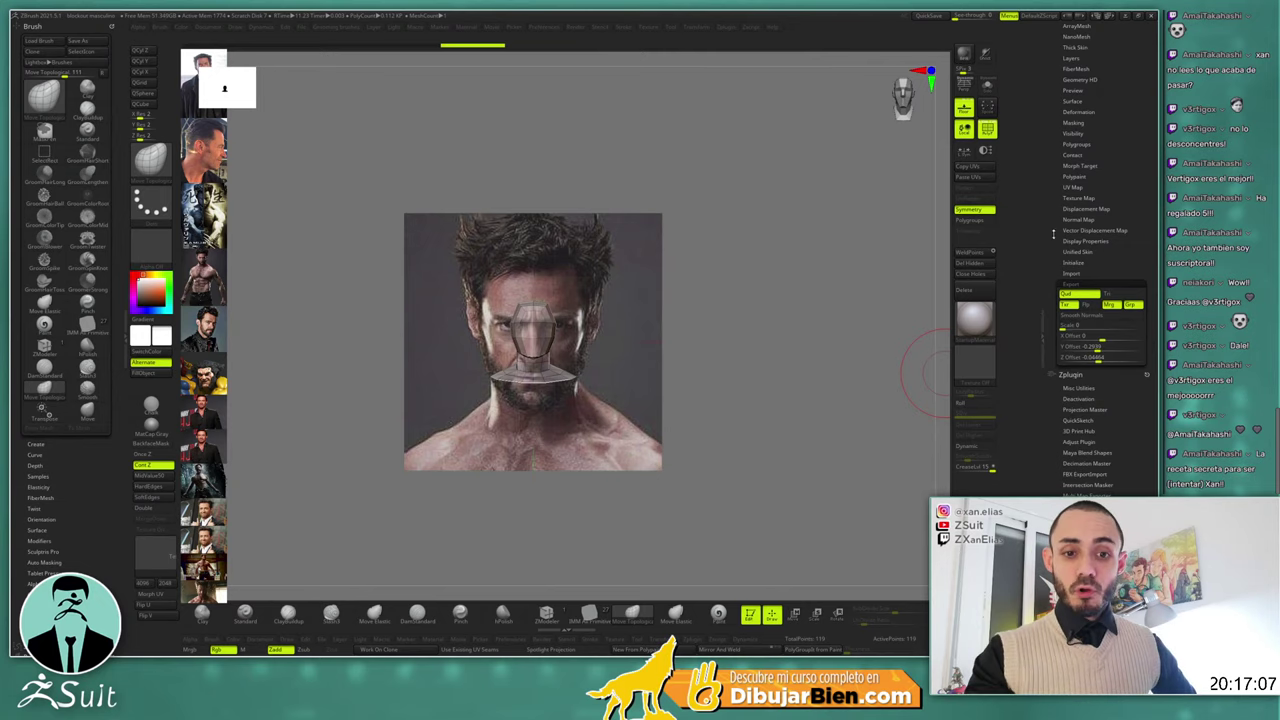
pyautogui.scroll(4, 1056, 320)
pyautogui.scroll(1, 1055, 268)
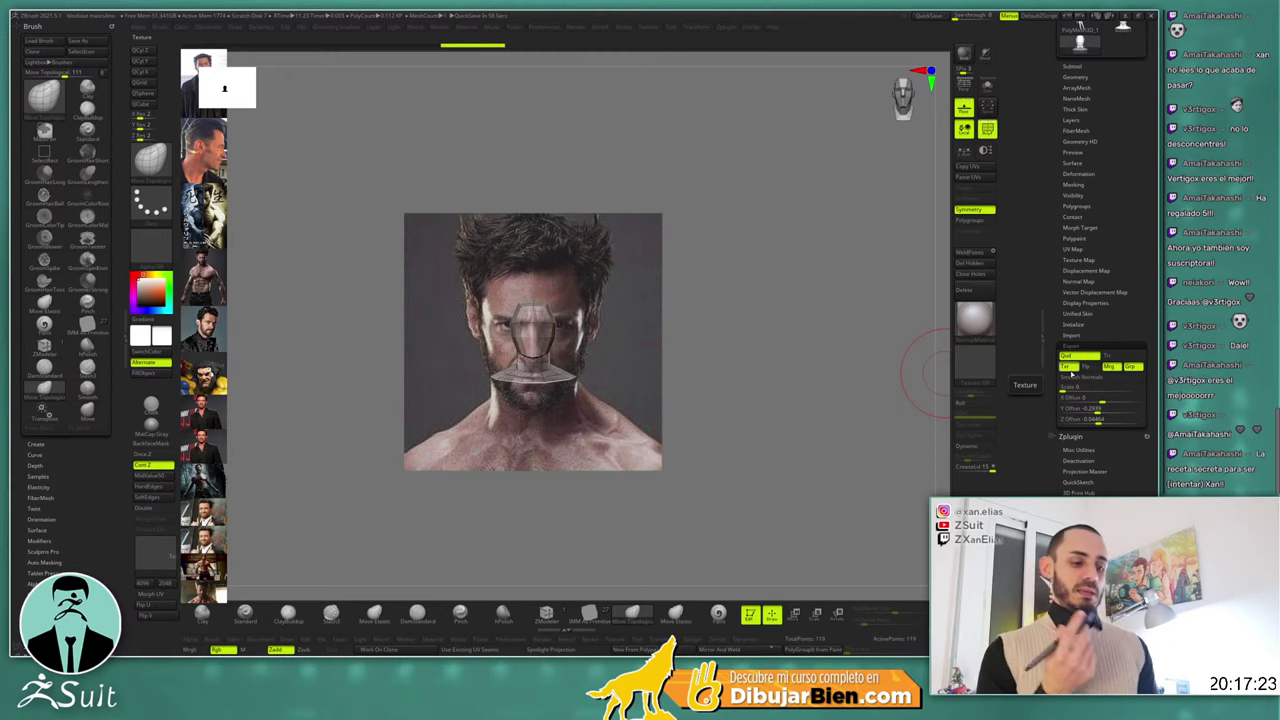
# Hide the floor grid references, frame the bust's neck in near-side view and activate the ZModeler brush
pyautogui.moveTo(754, 309); pyautogui.dragTo(777, 314)
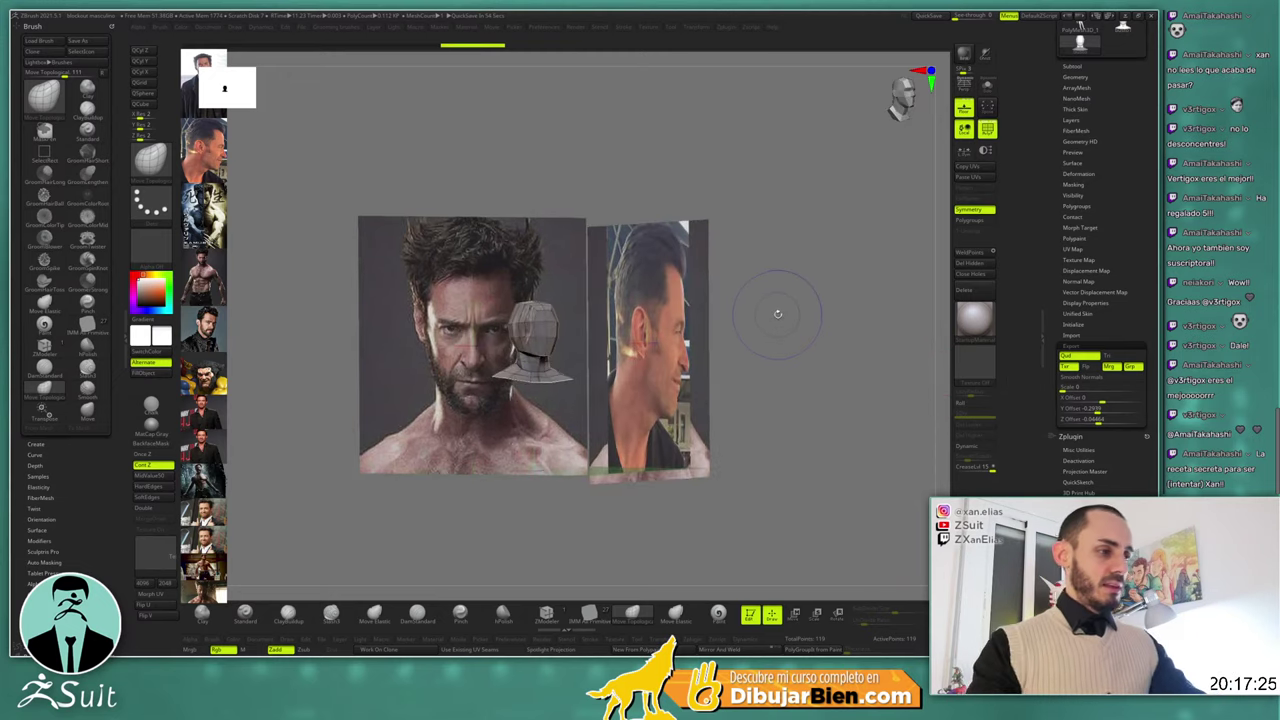
pyautogui.hotkey('shift', 'p')
pyautogui.moveTo(768, 262); pyautogui.dragTo(714, 280)
pyautogui.moveTo(558, 392)
pyautogui.keyDown('alt'); pyautogui.mouseDown()
pyautogui.moveTo(553, 440)
pyautogui.moveTo(618, 397)
pyautogui.mouseUp(); pyautogui.keyUp('alt')
pyautogui.press('space')
pyautogui.moveTo(716, 331); pyautogui.dragTo(546, 334)
pyautogui.keyDown('alt'); pyautogui.moveTo(597, 440); pyautogui.dragTo(620, 490); pyautogui.keyUp('alt')
pyautogui.moveTo(720, 400); pyautogui.dragTo(672, 392)
pyautogui.press('b')
pyautogui.press('z')
pyautogui.press('m')
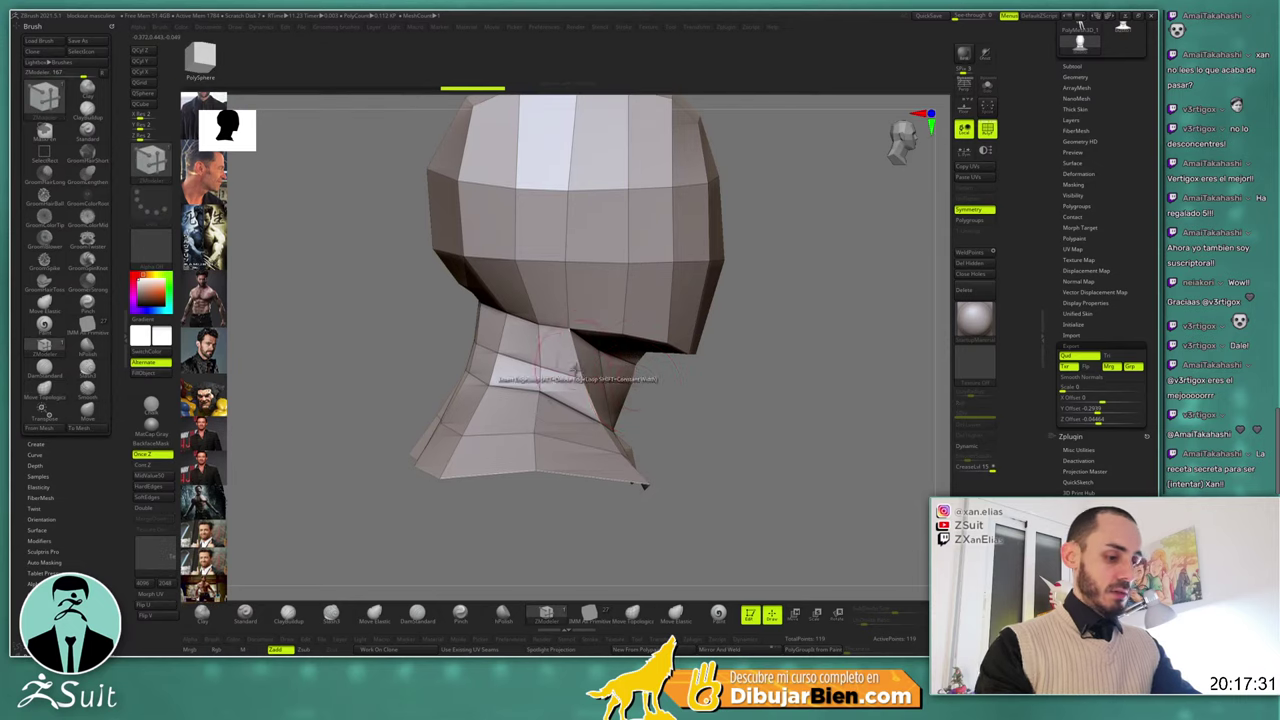
# Set the ZModeler polygon action to Delete with the single-poly target and remove the middle band of polygons around the neck
pyautogui.moveTo(643, 486); pyautogui.dragTo(678, 373)
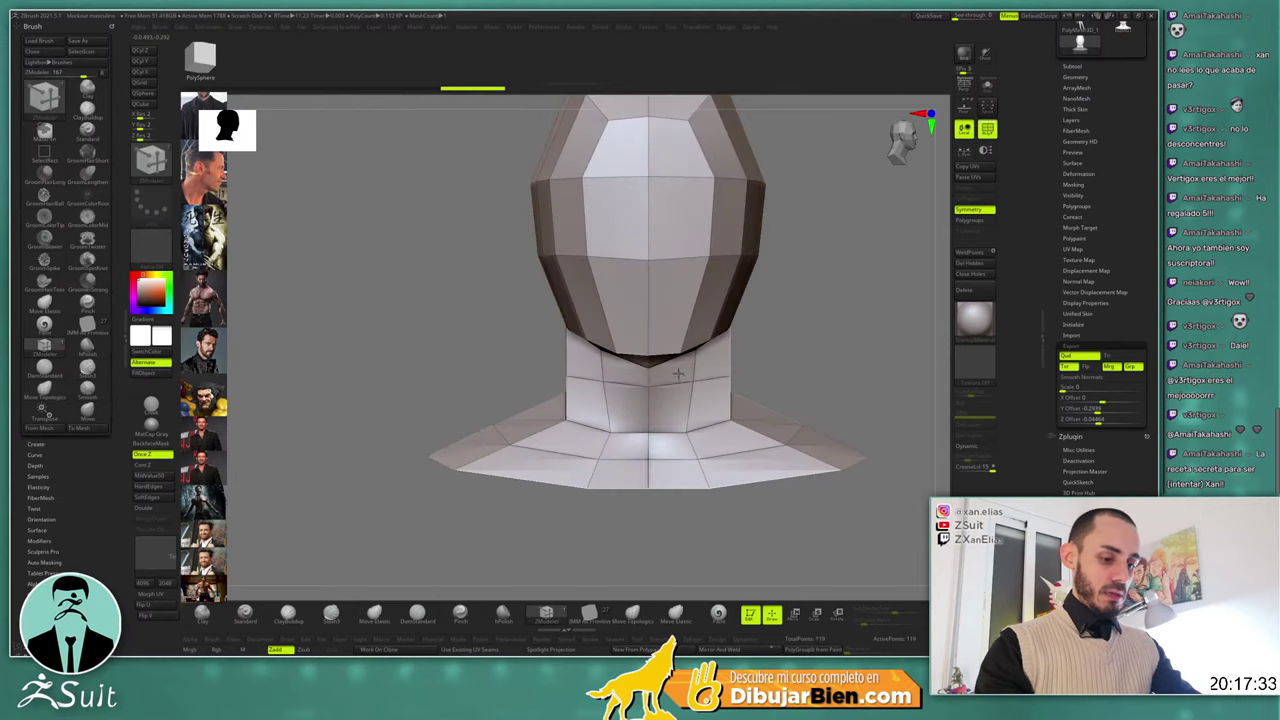
pyautogui.press('space')
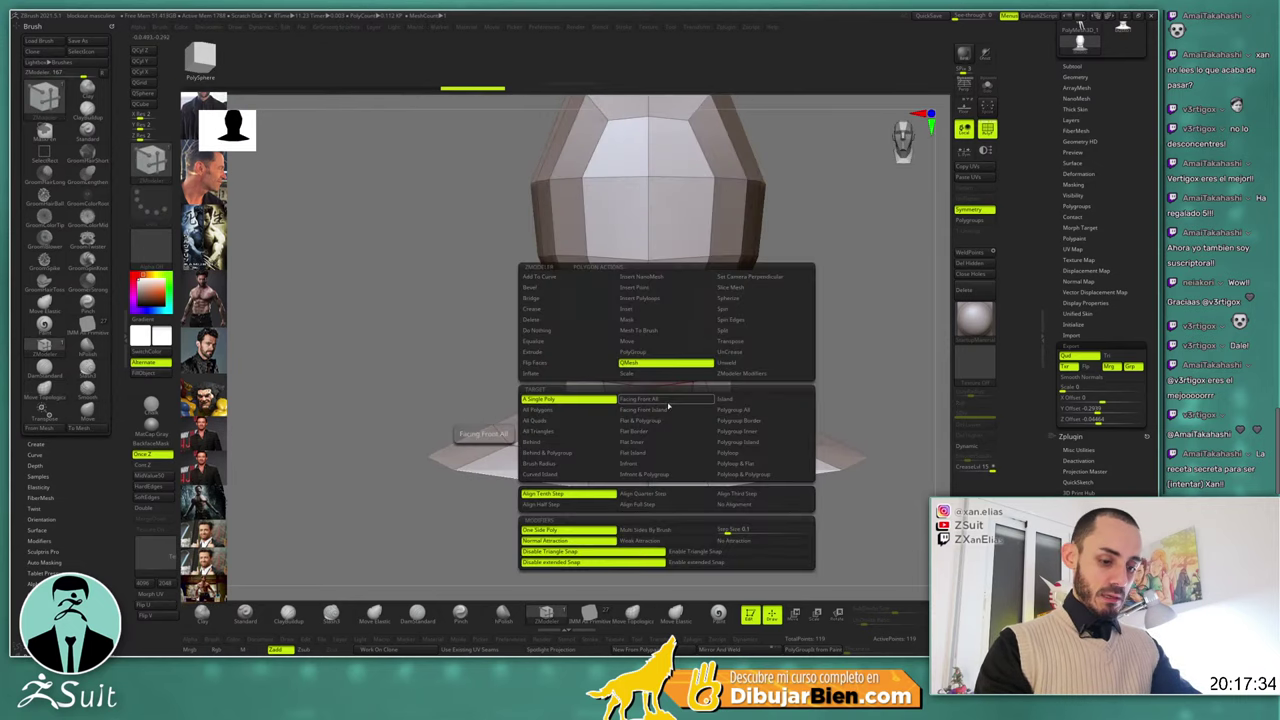
pyautogui.click(555, 323)
pyautogui.click(671, 403)
pyautogui.click(713, 403)
pyautogui.moveTo(760, 380); pyautogui.dragTo(732, 369)
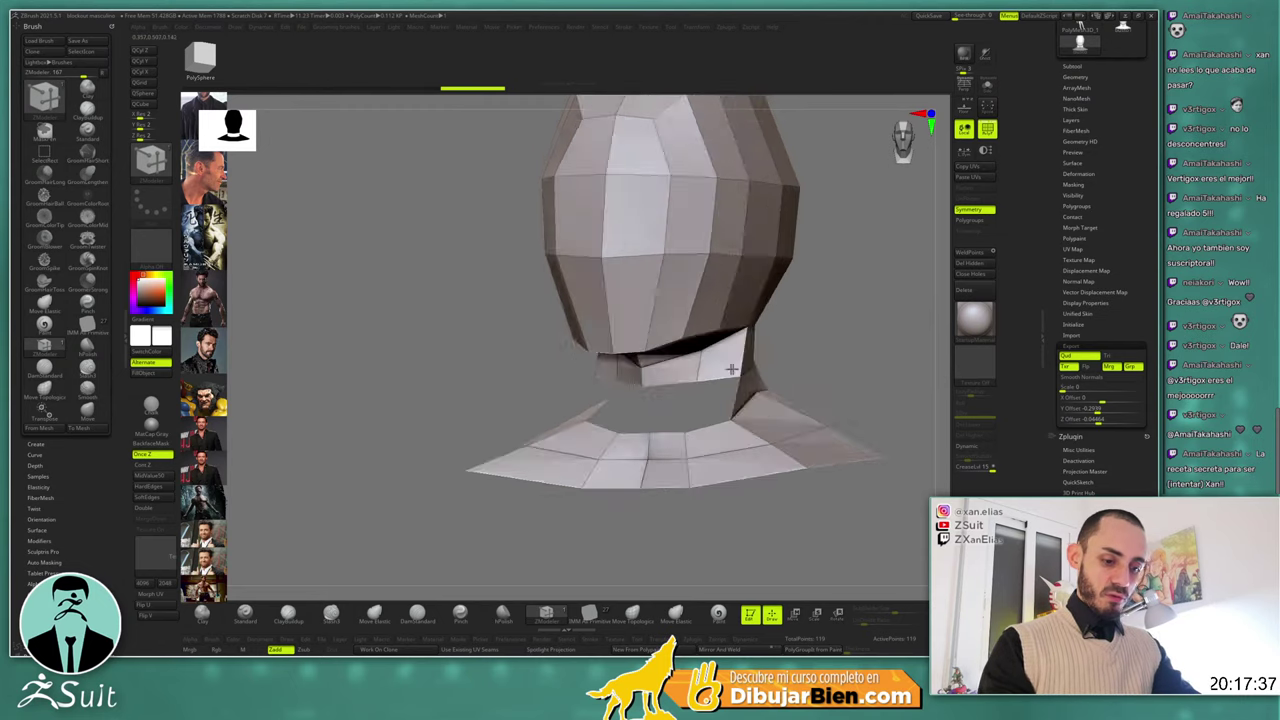
# Change the Delete target to Island and remove the detached lower neck and shoulders
pyautogui.moveTo(731, 370); pyautogui.dragTo(838, 378, button='right')
pyautogui.press('space')
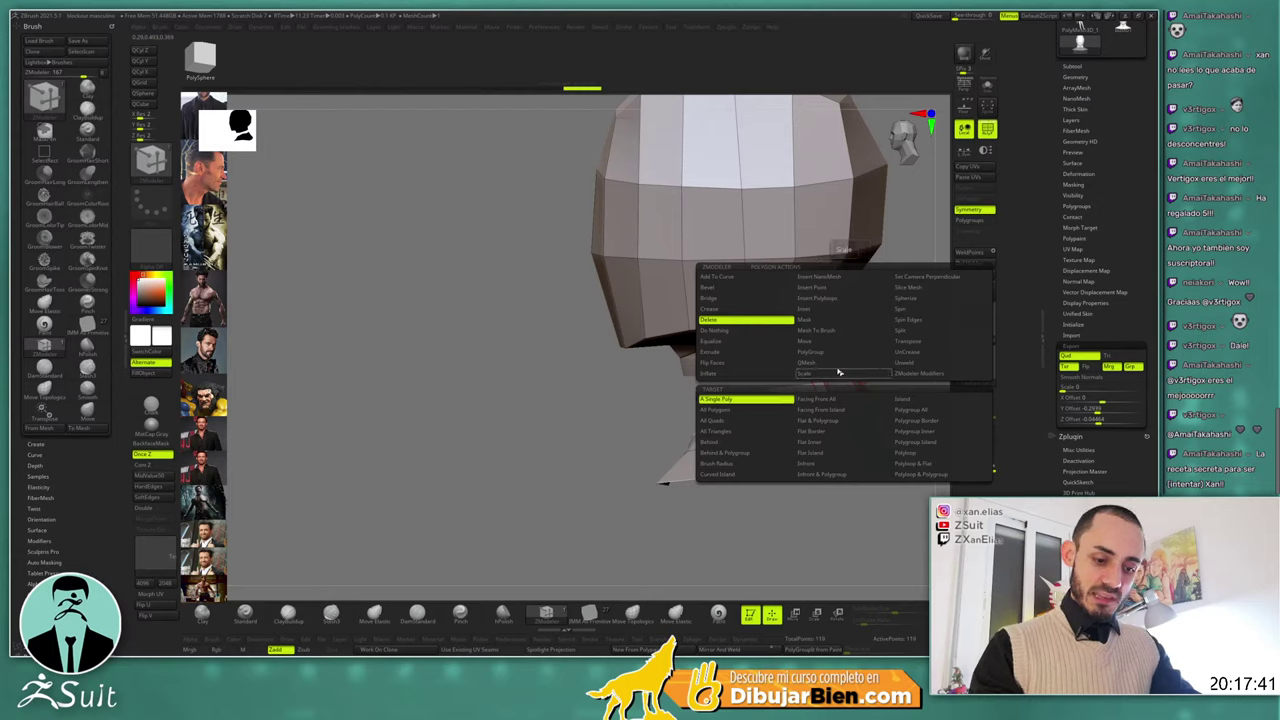
pyautogui.click(915, 402)
pyautogui.click(803, 395)
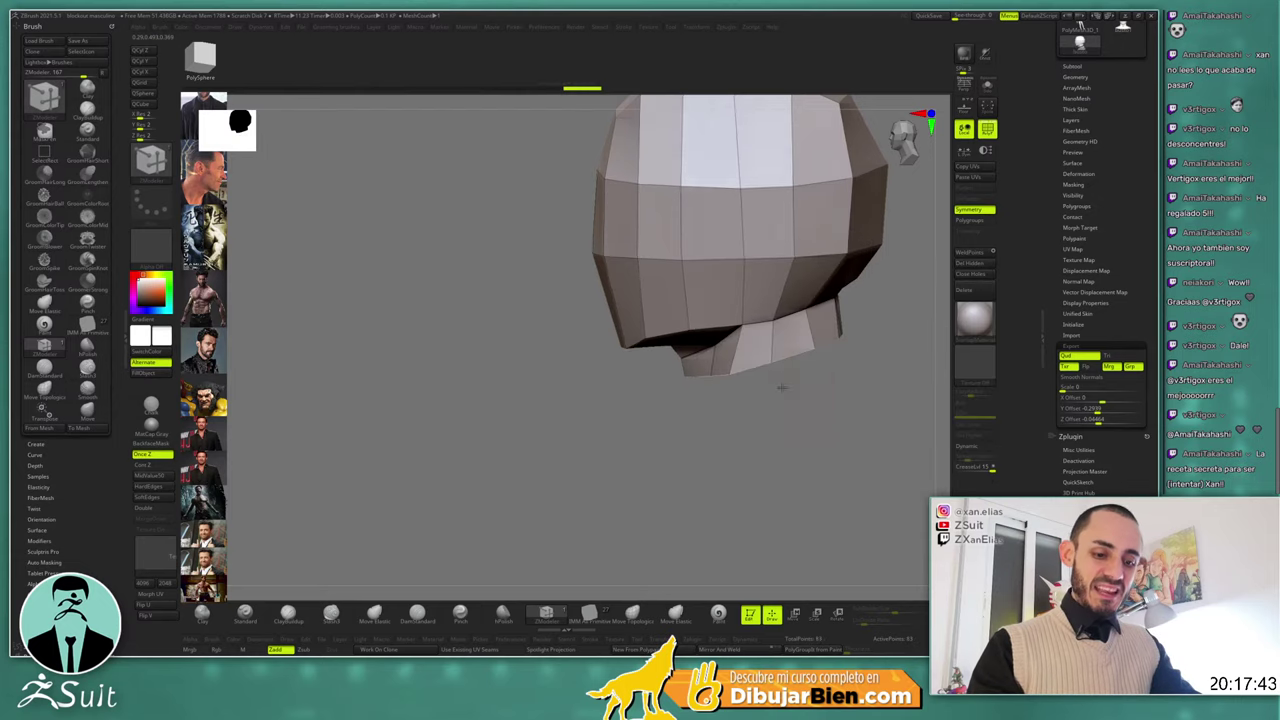
# Adjust the draw size and use the ZModeler edge Bridge action to span the neck's open underside between opposite border edges
pyautogui.moveTo(782, 388); pyautogui.dragTo(832, 371, button='right')
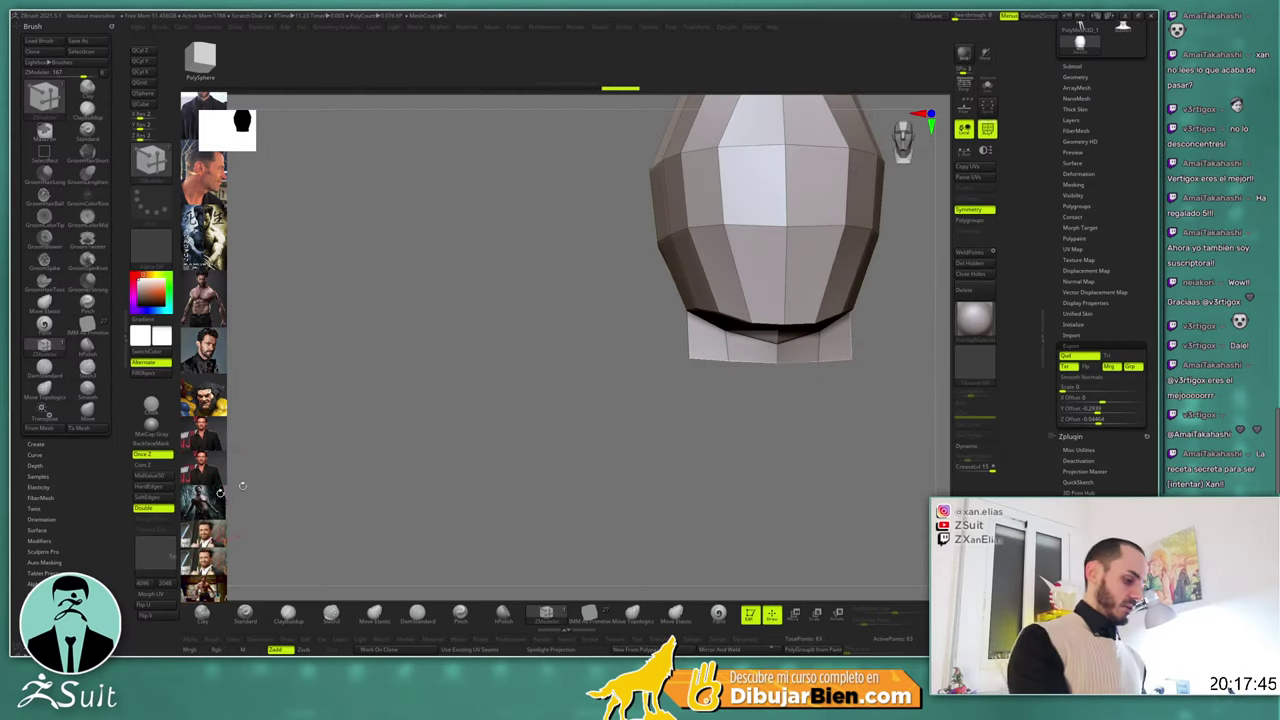
pyautogui.moveTo(822, 303)
pyautogui.mouseDown(button='right')
pyautogui.moveTo(817, 243)
pyautogui.moveTo(746, 226)
pyautogui.mouseUp(button='right')
pyautogui.press('space')
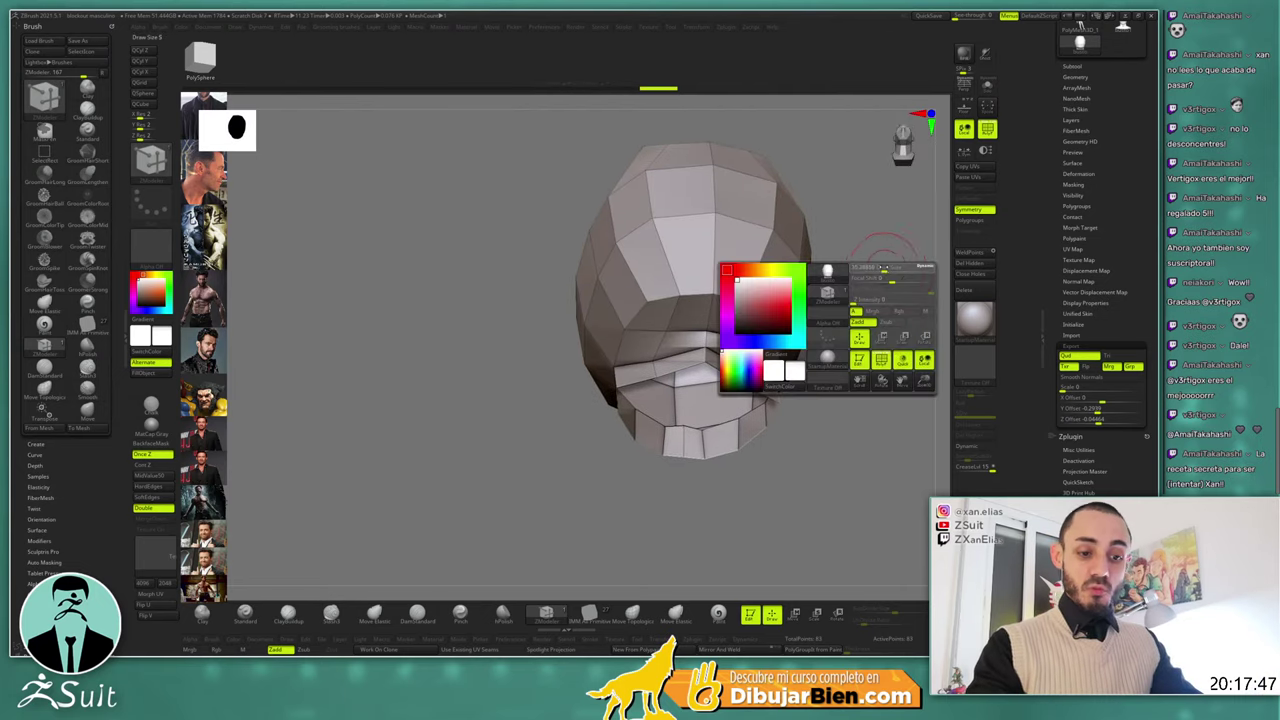
pyautogui.moveTo(884, 267); pyautogui.dragTo(877, 266)
pyautogui.moveTo(877, 263)
pyautogui.mouseDown(button='right')
pyautogui.moveTo(883, 220)
pyautogui.moveTo(847, 271)
pyautogui.mouseUp(button='right')
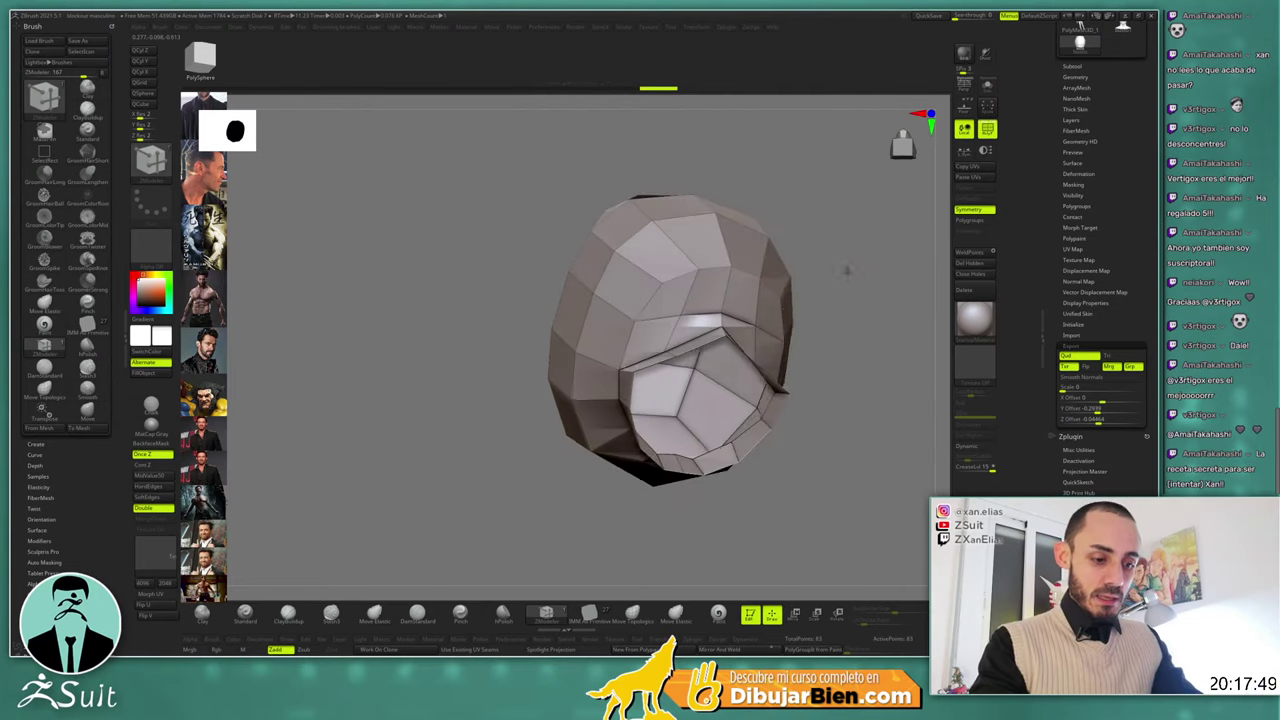
pyautogui.press('space')
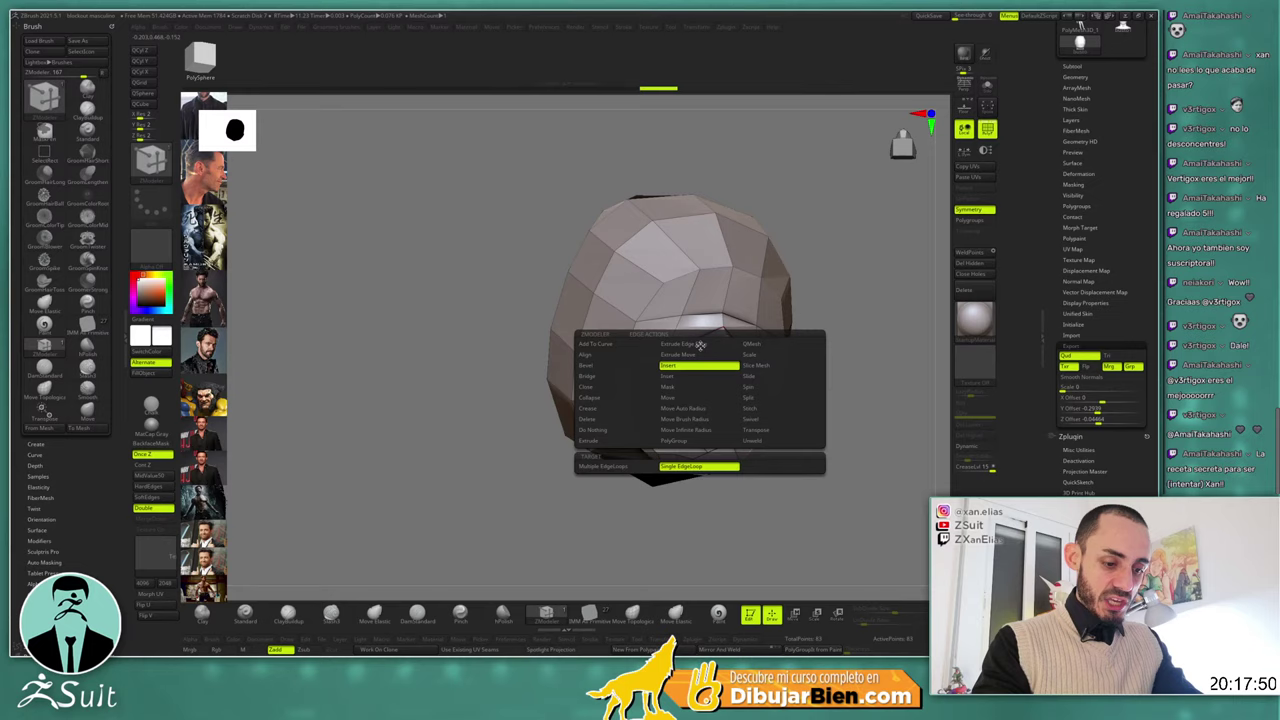
pyautogui.click(592, 365)
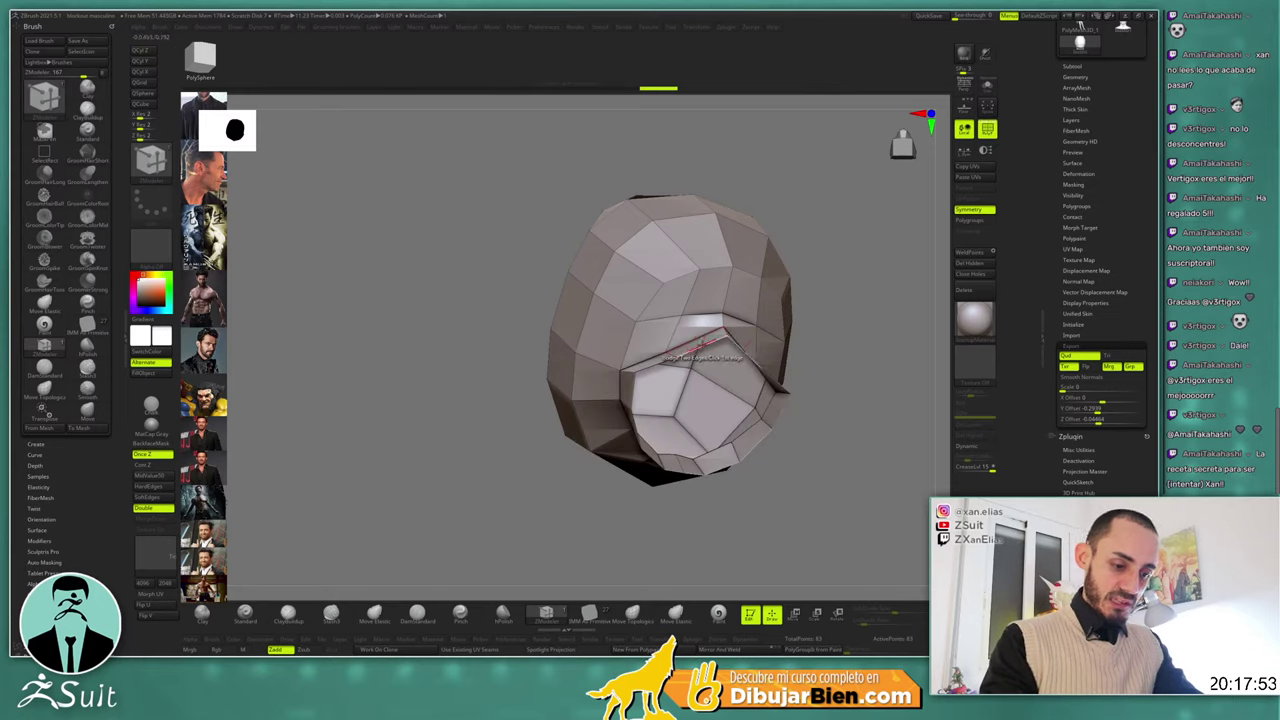
pyautogui.click(703, 347)
pyautogui.click(687, 473)
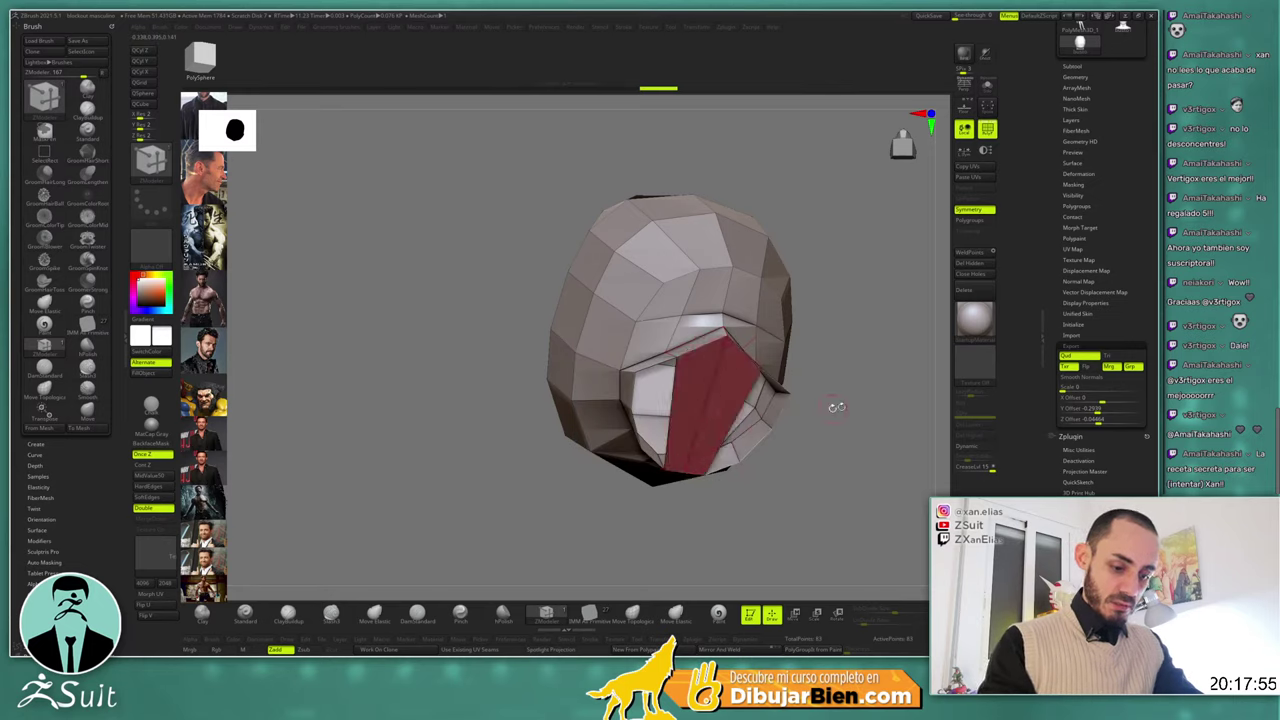
# Bridge the remaining border edges on both sides to close the neck opening
pyautogui.moveTo(836, 407); pyautogui.dragTo(851, 374)
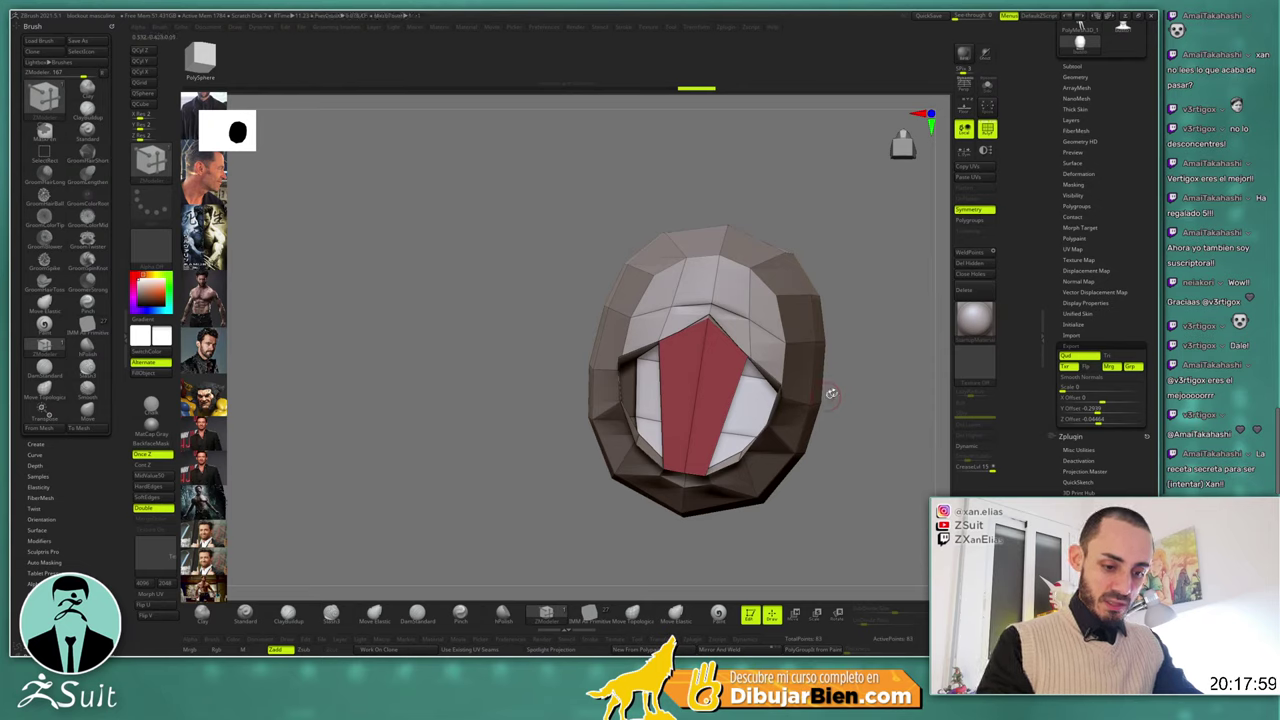
pyautogui.moveTo(831, 393); pyautogui.dragTo(725, 463)
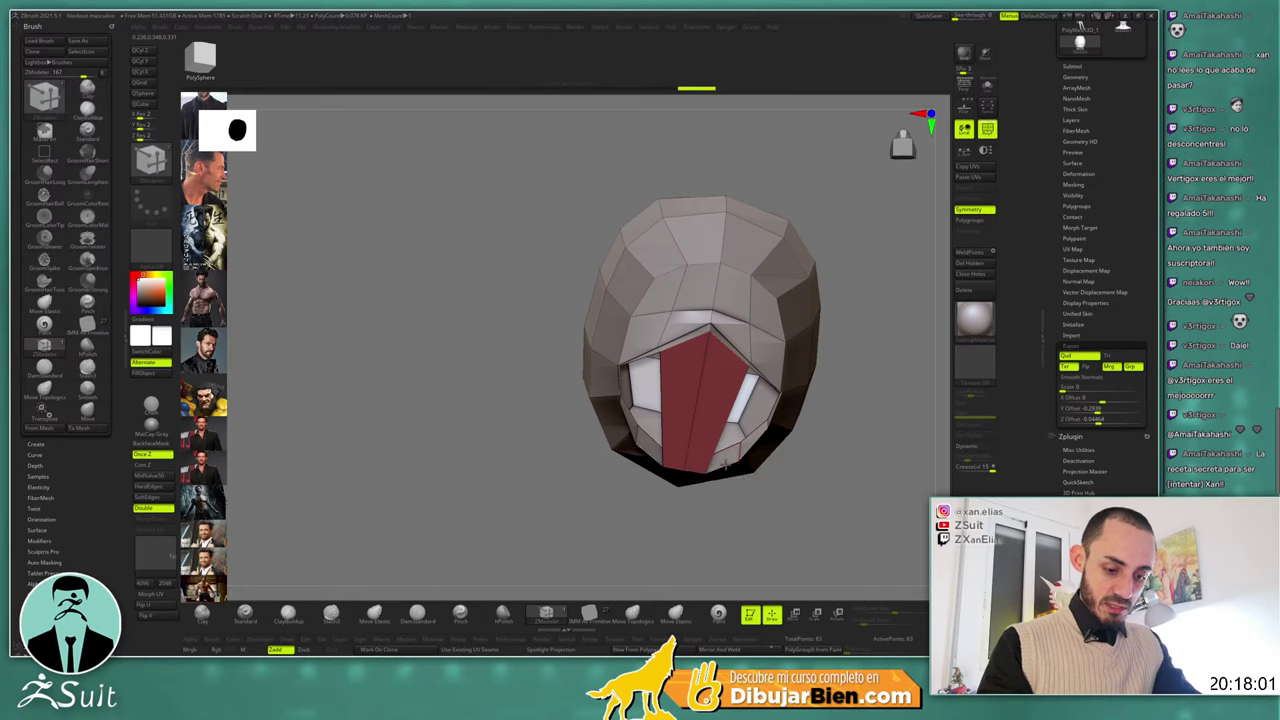
pyautogui.click(763, 380)
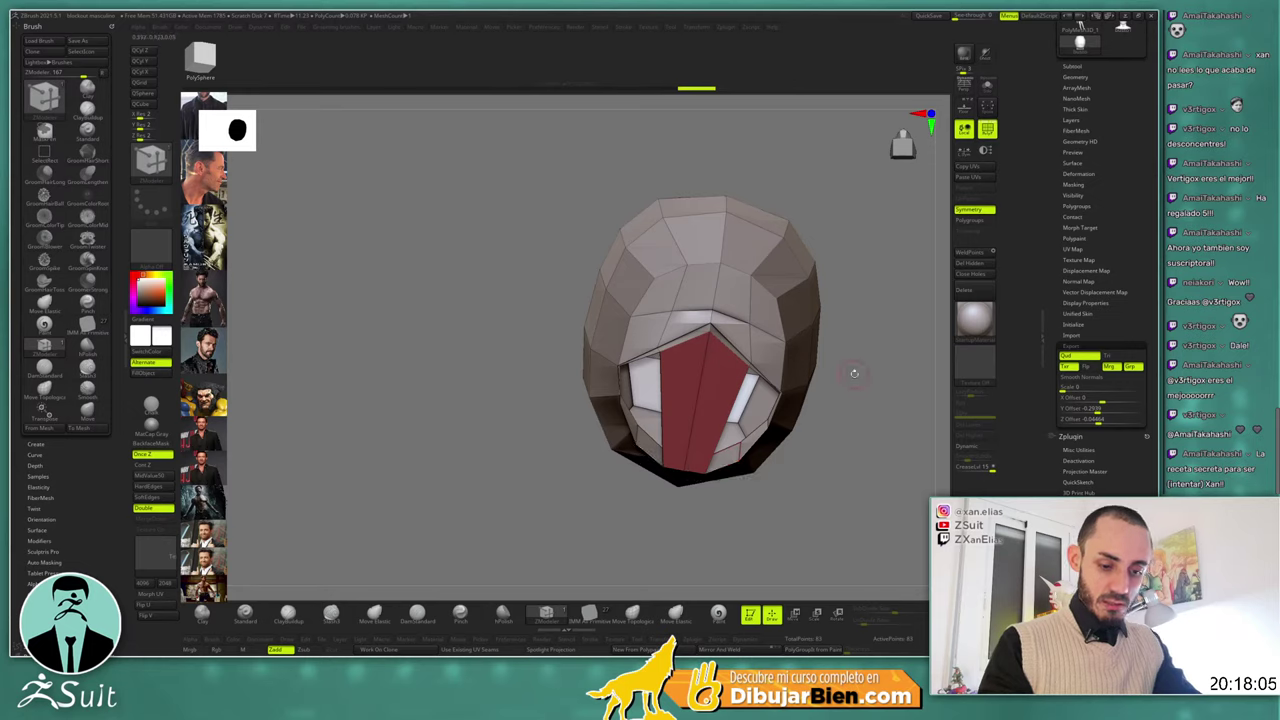
pyautogui.moveTo(846, 374); pyautogui.dragTo(869, 311)
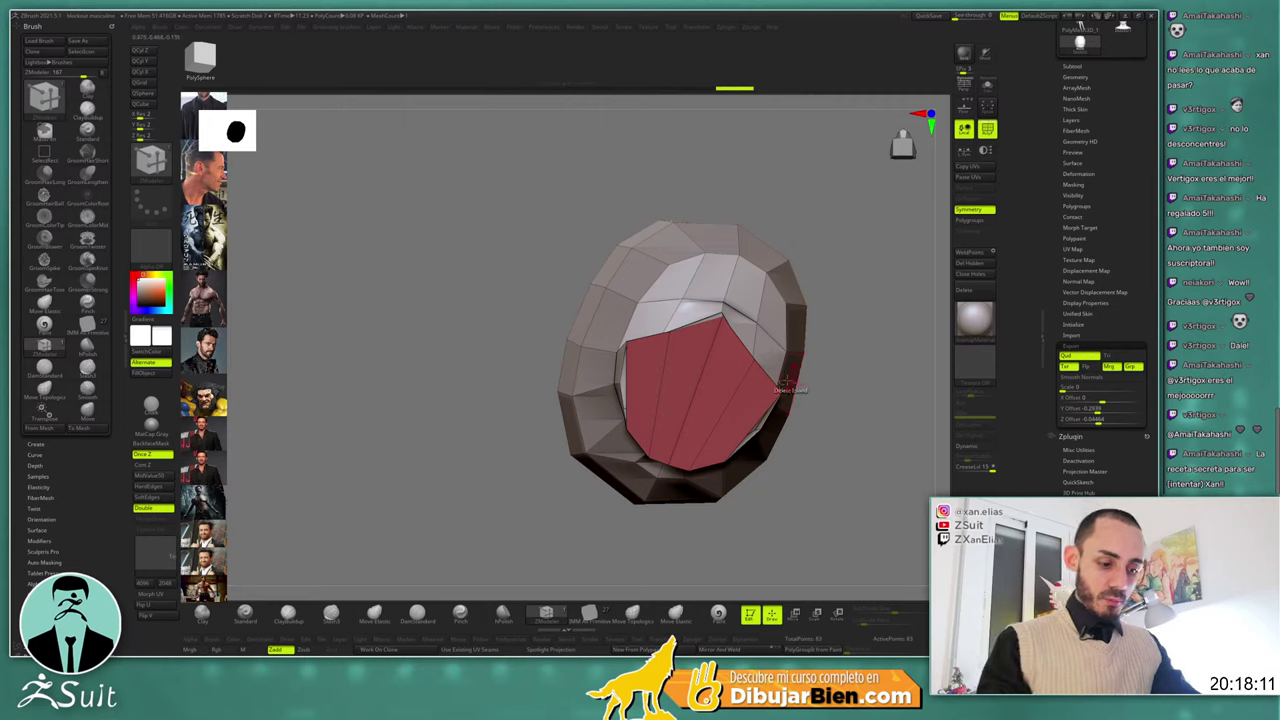
# Insert a single edge loop across the neck cap and stitch its outer end points to the neck border points
pyautogui.press('space')
pyautogui.click(725, 373)
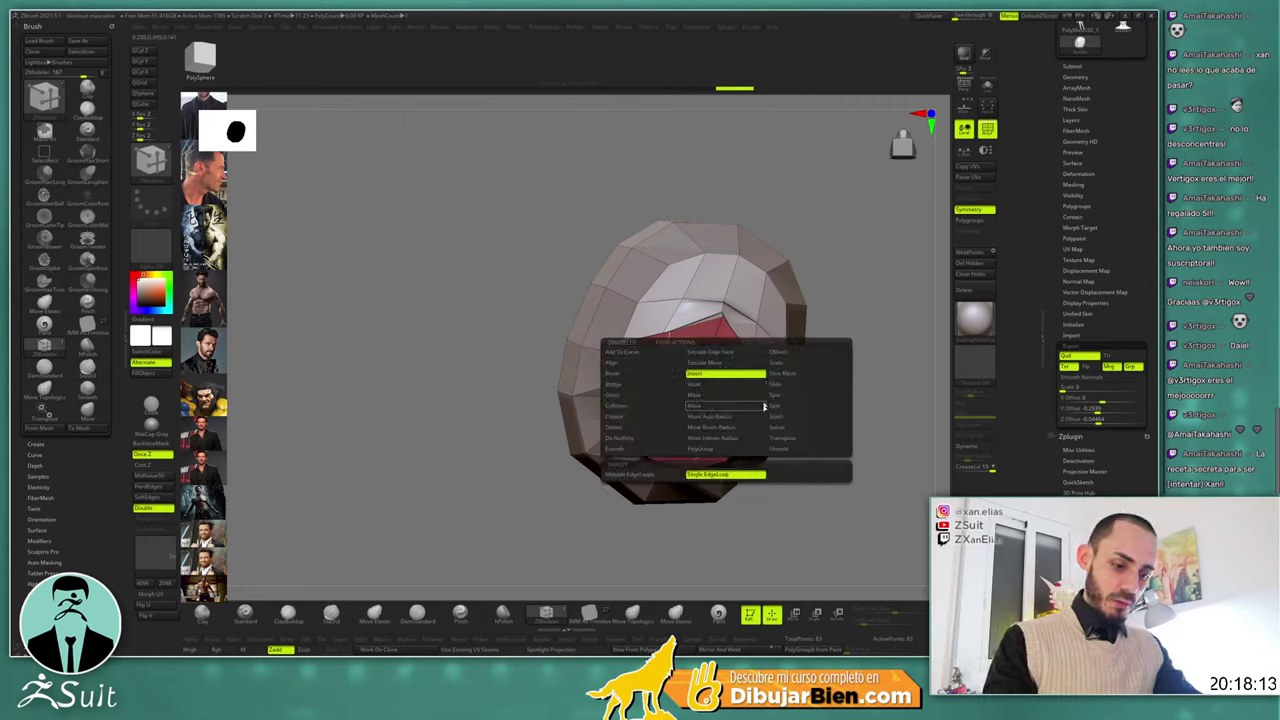
pyautogui.click(712, 473)
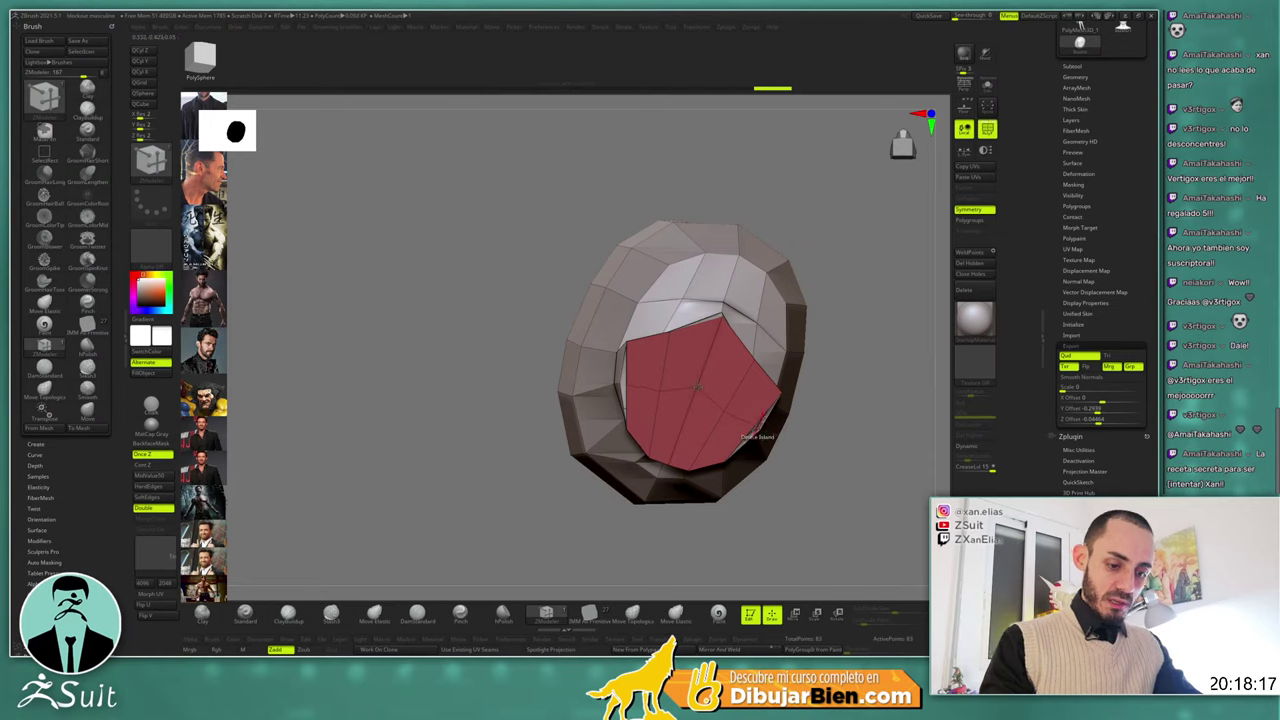
pyautogui.press('space')
pyautogui.click(797, 441)
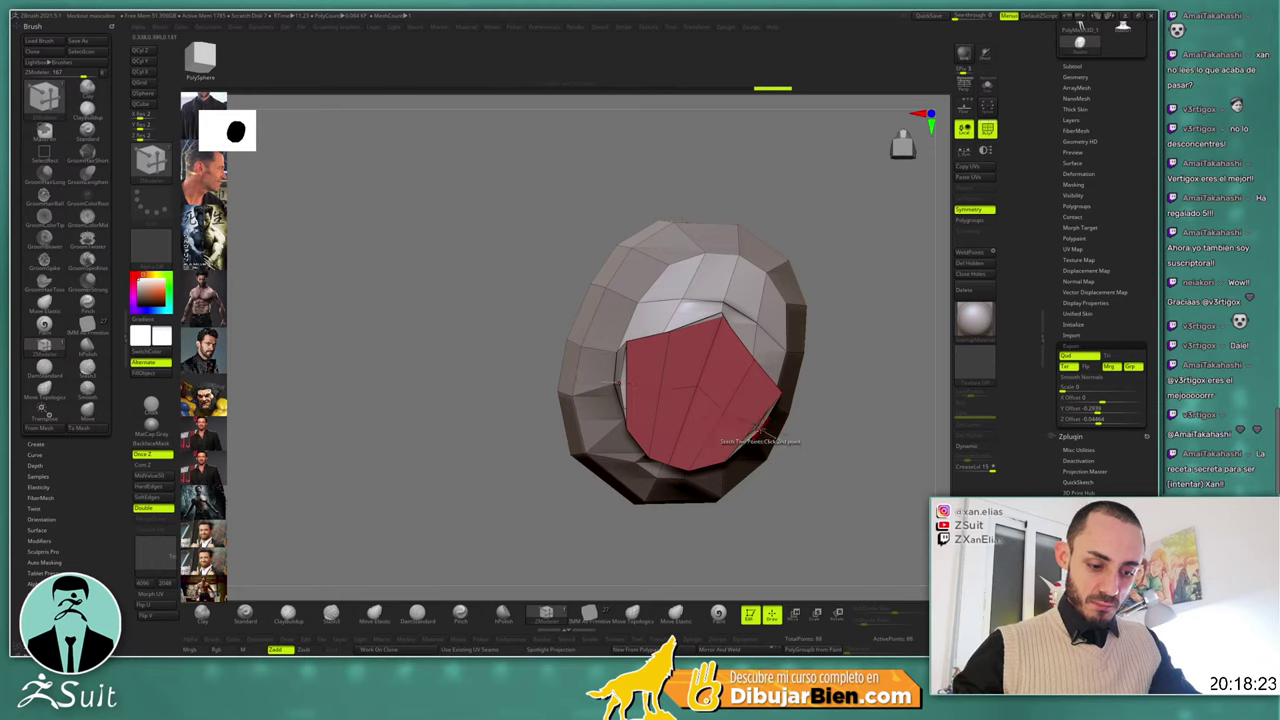
pyautogui.click(771, 443)
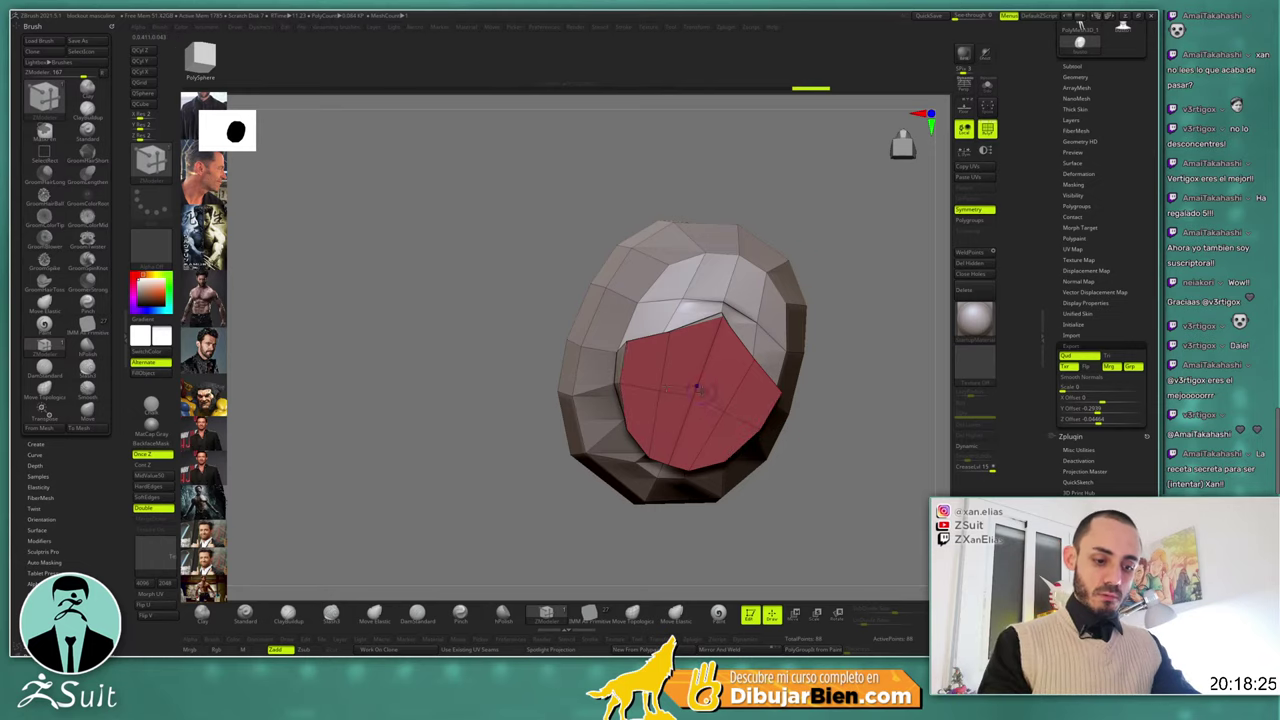
# Set the polygon action to Crease with the Polygroup Island target and crease the neck cap
pyautogui.press('shift')
pyautogui.moveTo(868, 305)
pyautogui.mouseDown()
pyautogui.moveTo(886, 380)
pyautogui.moveTo(891, 321)
pyautogui.moveTo(880, 318)
pyautogui.mouseUp()
pyautogui.press('space')
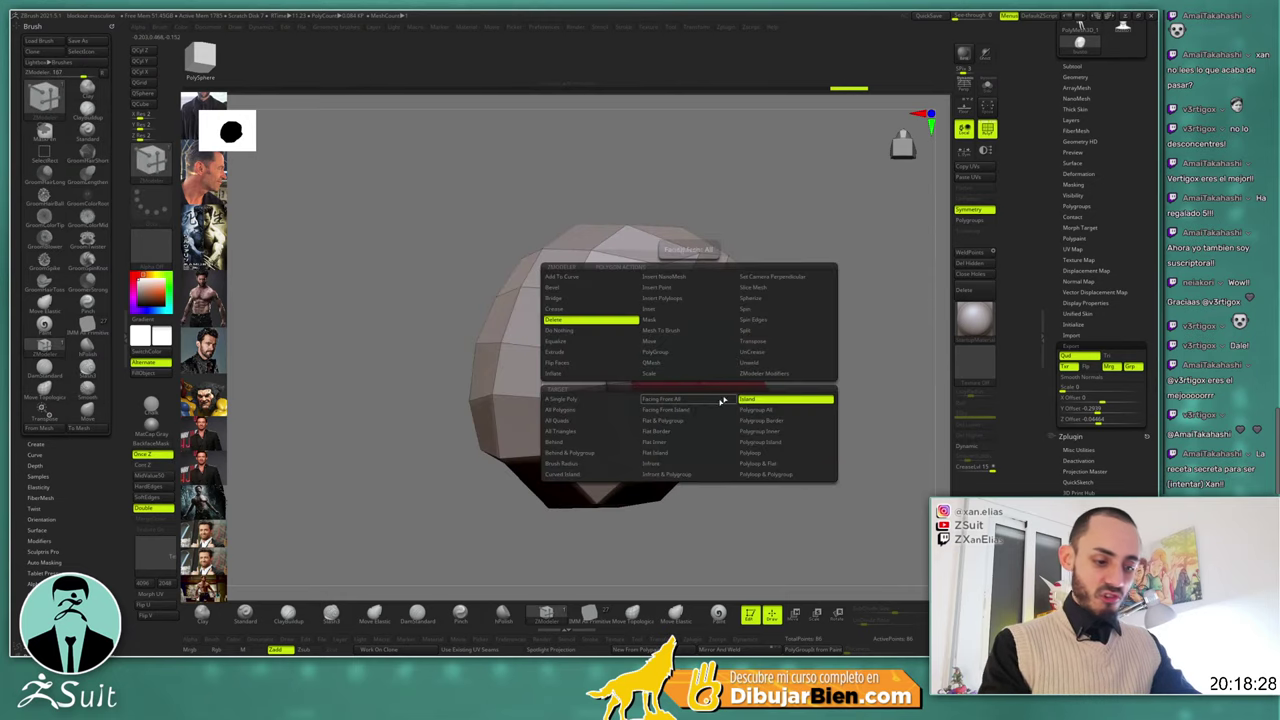
pyautogui.click(590, 309)
pyautogui.click(765, 431)
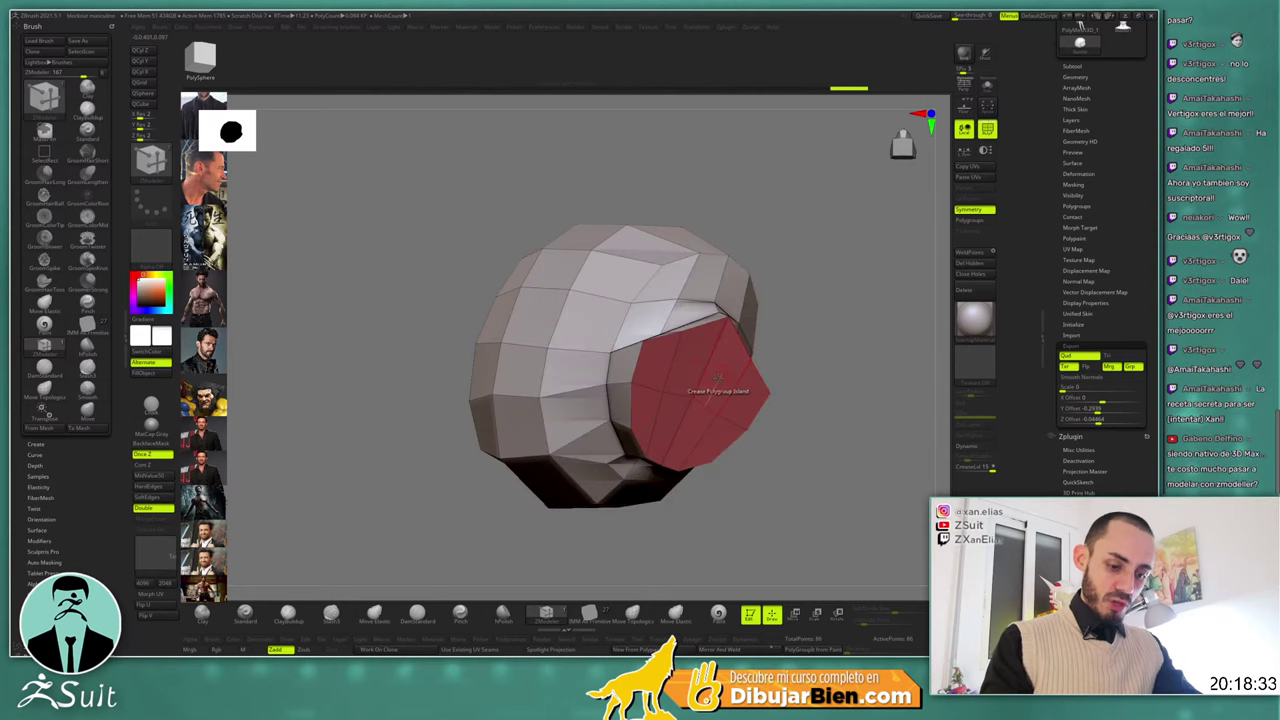
pyautogui.click(690, 391)
# Mask the head with MaskLasso so only the neck's lower end stays free, and move that end down to lengthen the neck
pyautogui.moveTo(843, 322); pyautogui.dragTo(786, 405)
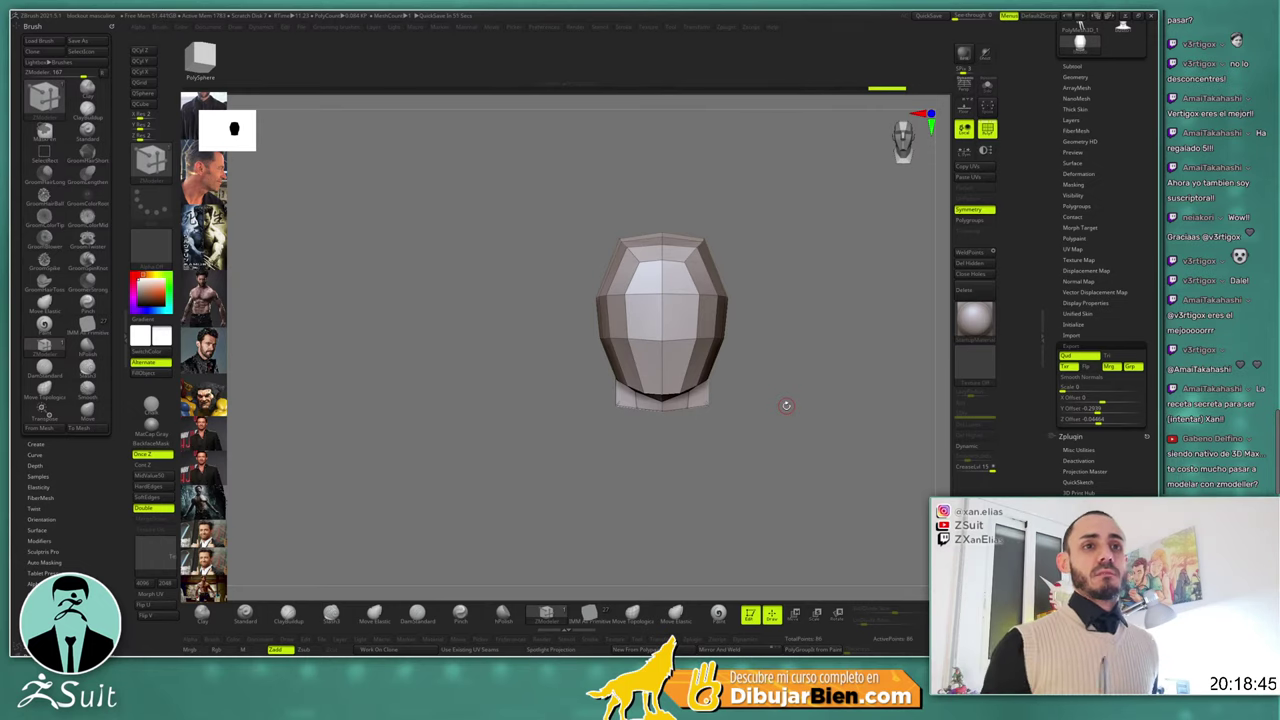
pyautogui.moveTo(786, 405); pyautogui.dragTo(808, 385)
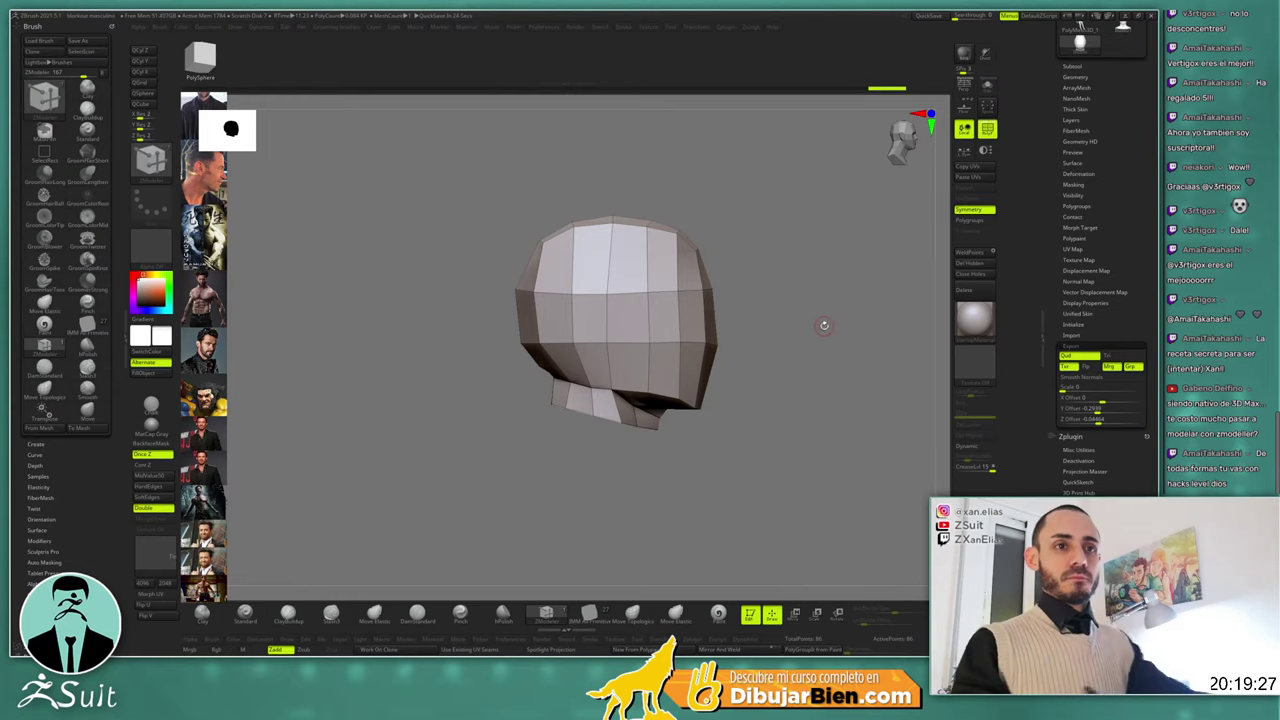
pyautogui.moveTo(823, 323)
pyautogui.mouseDown()
pyautogui.moveTo(823, 336)
pyautogui.moveTo(797, 334)
pyautogui.moveTo(797, 357)
pyautogui.moveTo(800, 320)
pyautogui.moveTo(791, 354)
pyautogui.moveTo(831, 360)
pyautogui.moveTo(811, 337)
pyautogui.mouseUp()
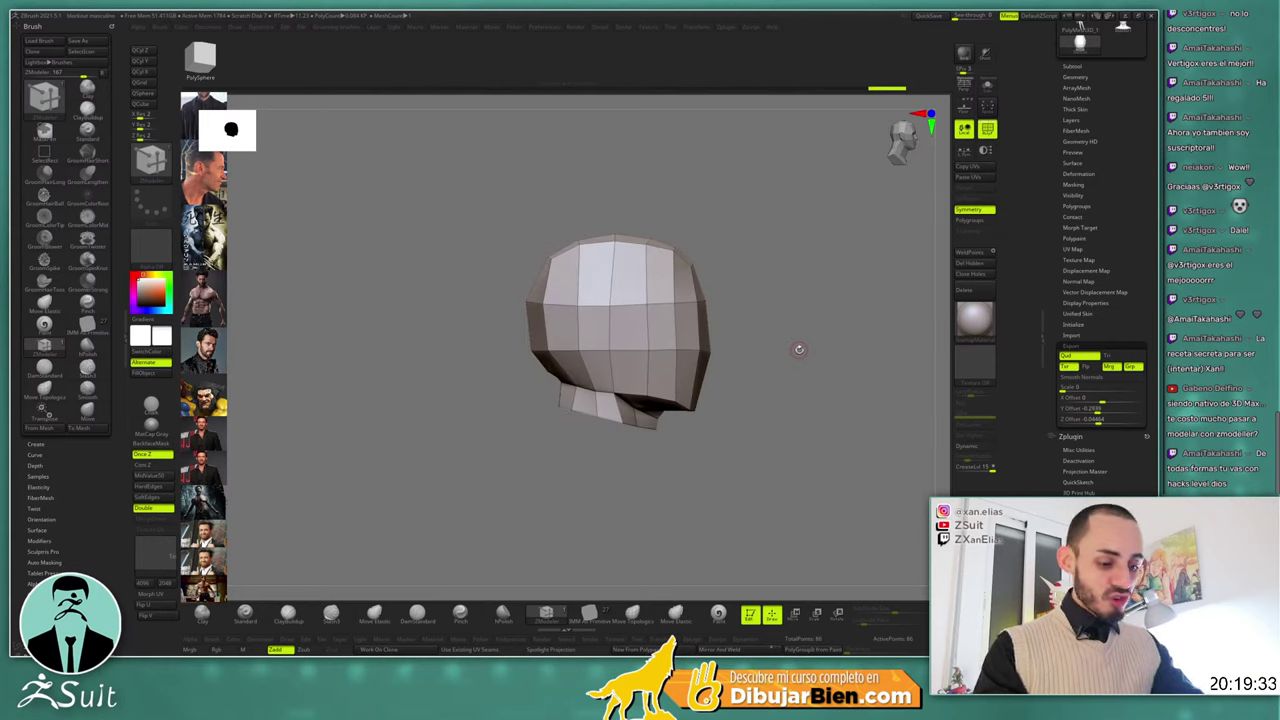
pyautogui.keyDown('ctrl'); pyautogui.moveTo(663, 449); pyautogui.dragTo(517, 383); pyautogui.keyUp('ctrl')
pyautogui.keyDown('ctrl'); pyautogui.moveTo(766, 357); pyautogui.dragTo(767, 343); pyautogui.keyUp('ctrl')
pyautogui.keyDown('ctrl'); pyautogui.click(152, 163); pyautogui.keyUp('ctrl')
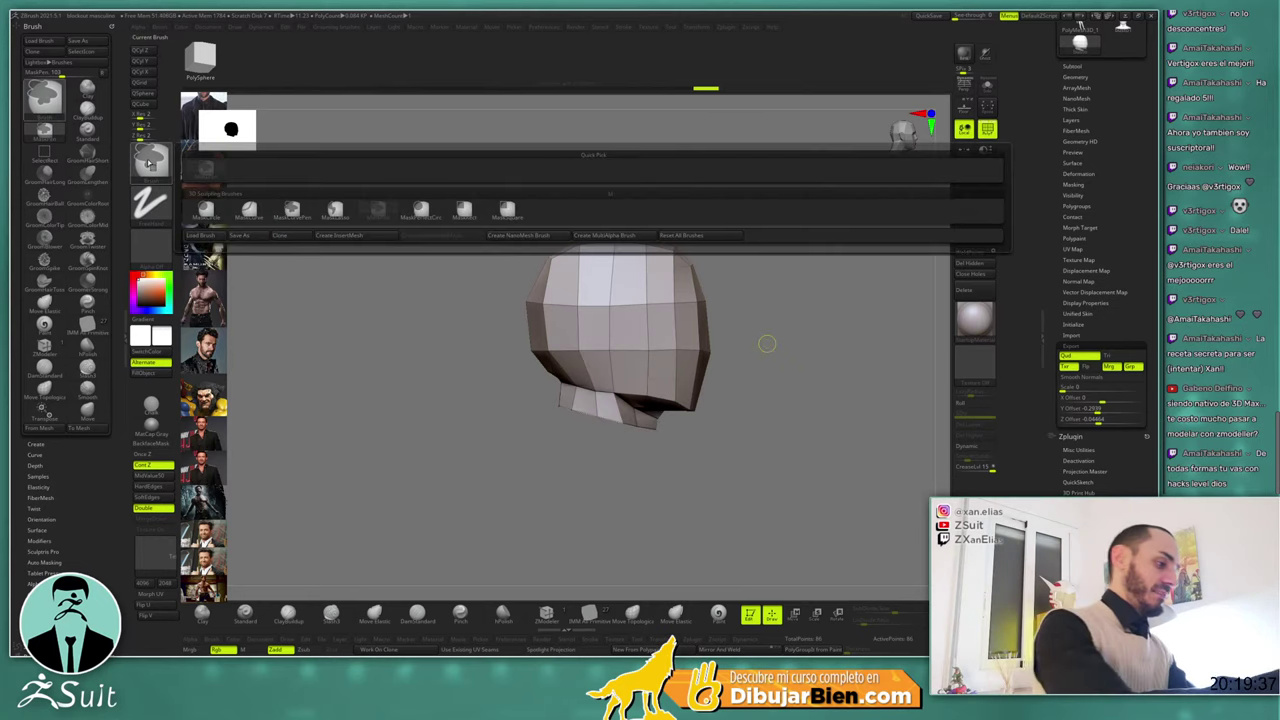
pyautogui.keyDown('ctrl'); pyautogui.click(336, 211); pyautogui.keyUp('ctrl')
pyautogui.moveTo(651, 462)
pyautogui.keyDown('ctrl'); pyautogui.mouseDown()
pyautogui.moveTo(592, 403)
pyautogui.moveTo(660, 461)
pyautogui.mouseUp(); pyautogui.keyUp('ctrl')
pyautogui.keyDown('ctrl'); pyautogui.click(732, 438); pyautogui.keyUp('ctrl')
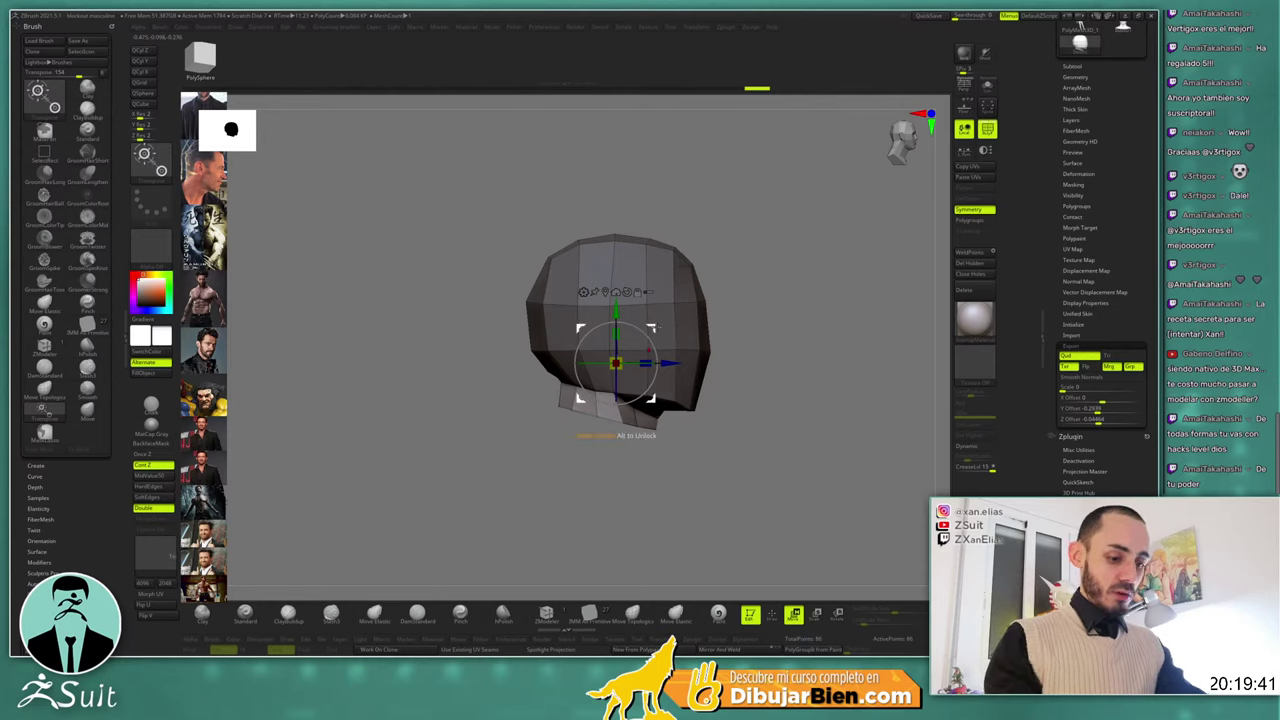
pyautogui.moveTo(652, 398); pyautogui.dragTo(647, 410)
pyautogui.press('q')
pyautogui.keyDown('ctrl'); pyautogui.moveTo(763, 340); pyautogui.dragTo(772, 352); pyautogui.keyUp('ctrl')
pyautogui.moveTo(772, 352)
pyautogui.mouseDown()
pyautogui.moveTo(780, 363)
pyautogui.moveTo(774, 346)
pyautogui.mouseUp()
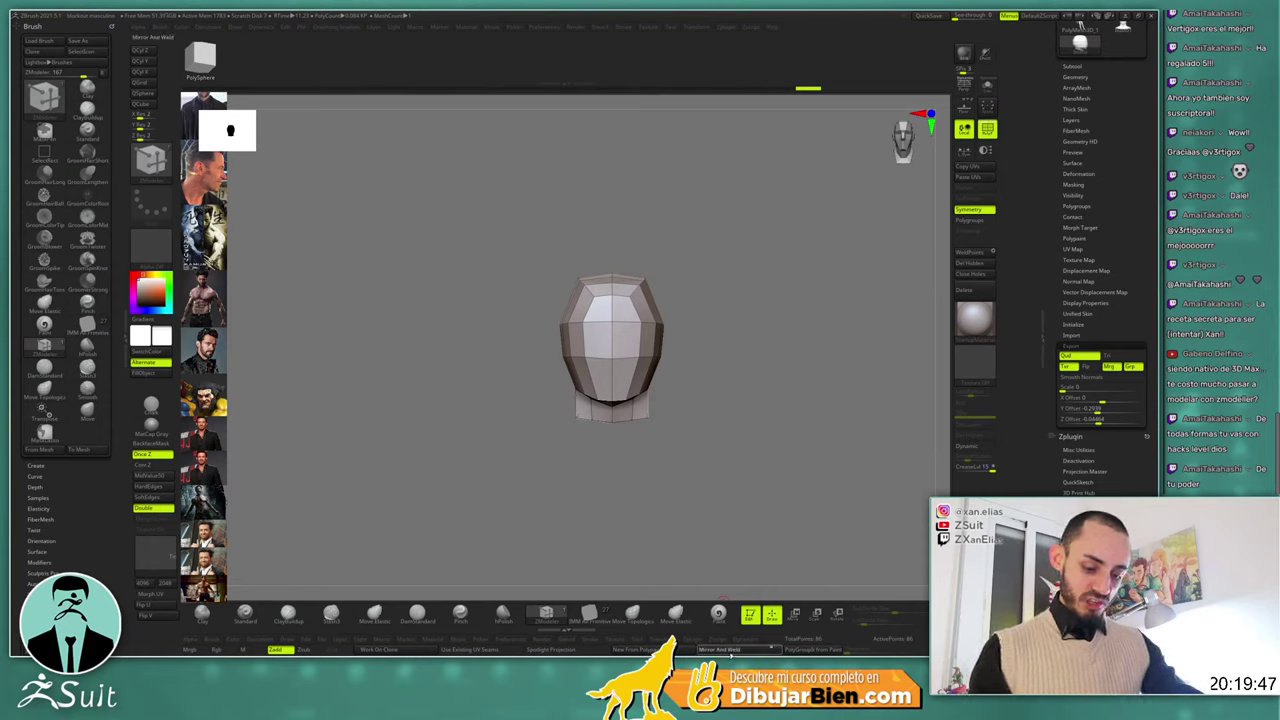
pyautogui.moveTo(733, 480); pyautogui.dragTo(811, 406)
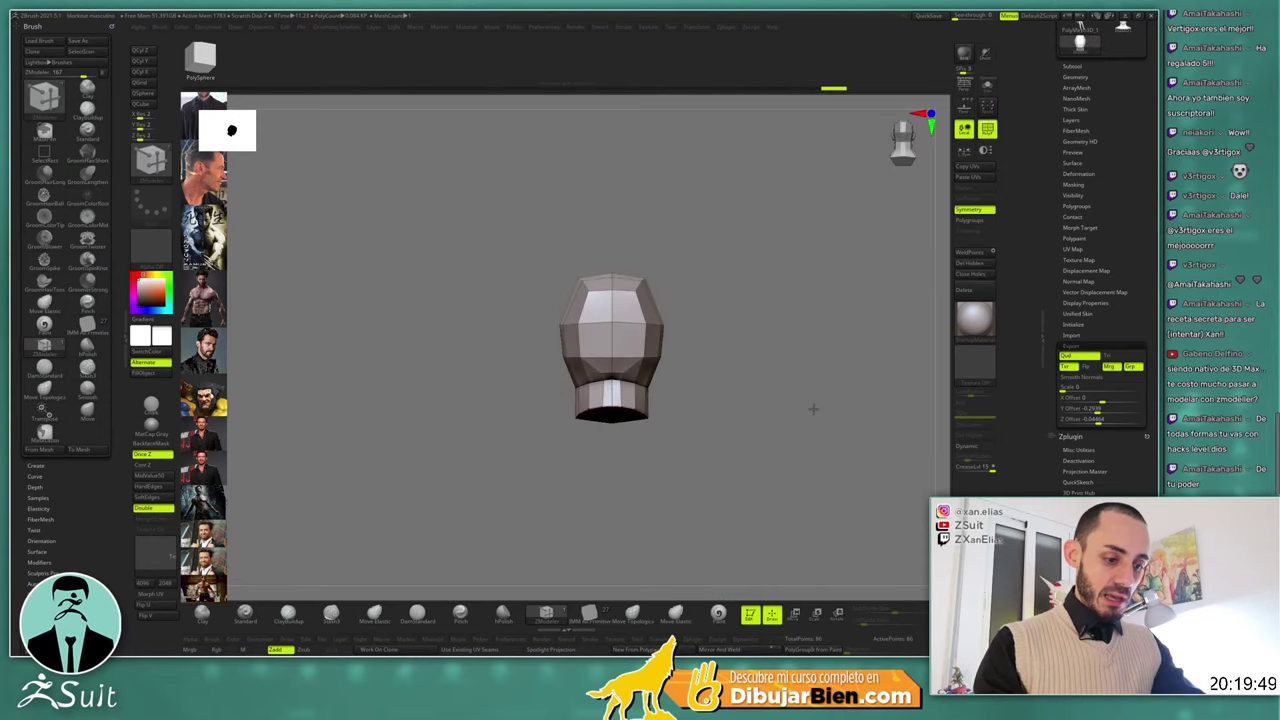
pyautogui.keyDown('ctrl'); pyautogui.moveTo(620, 291); pyautogui.dragTo(640, 325, button='right'); pyautogui.keyUp('ctrl')
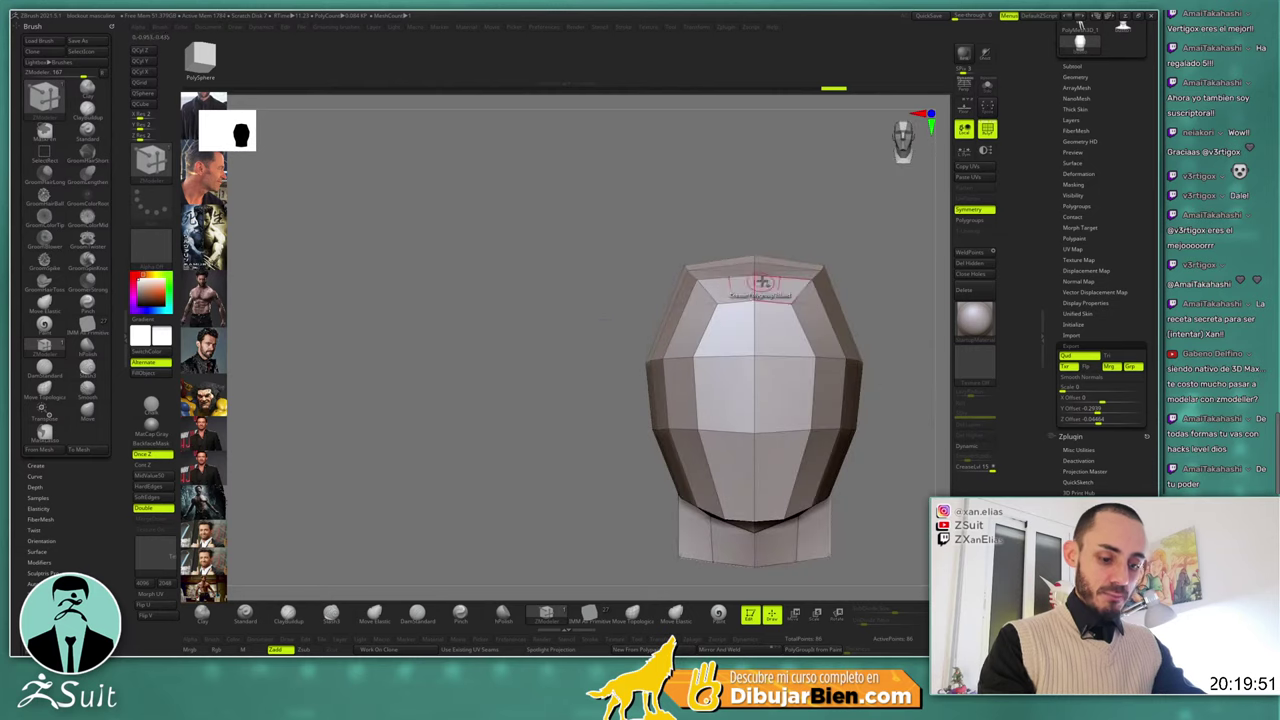
pyautogui.keyDown('ctrl'); pyautogui.moveTo(763, 283); pyautogui.dragTo(763, 186, button='right'); pyautogui.keyUp('ctrl')
pyautogui.keyDown('alt'); pyautogui.moveTo(858, 294); pyautogui.dragTo(767, 259, button='right'); pyautogui.keyUp('alt')
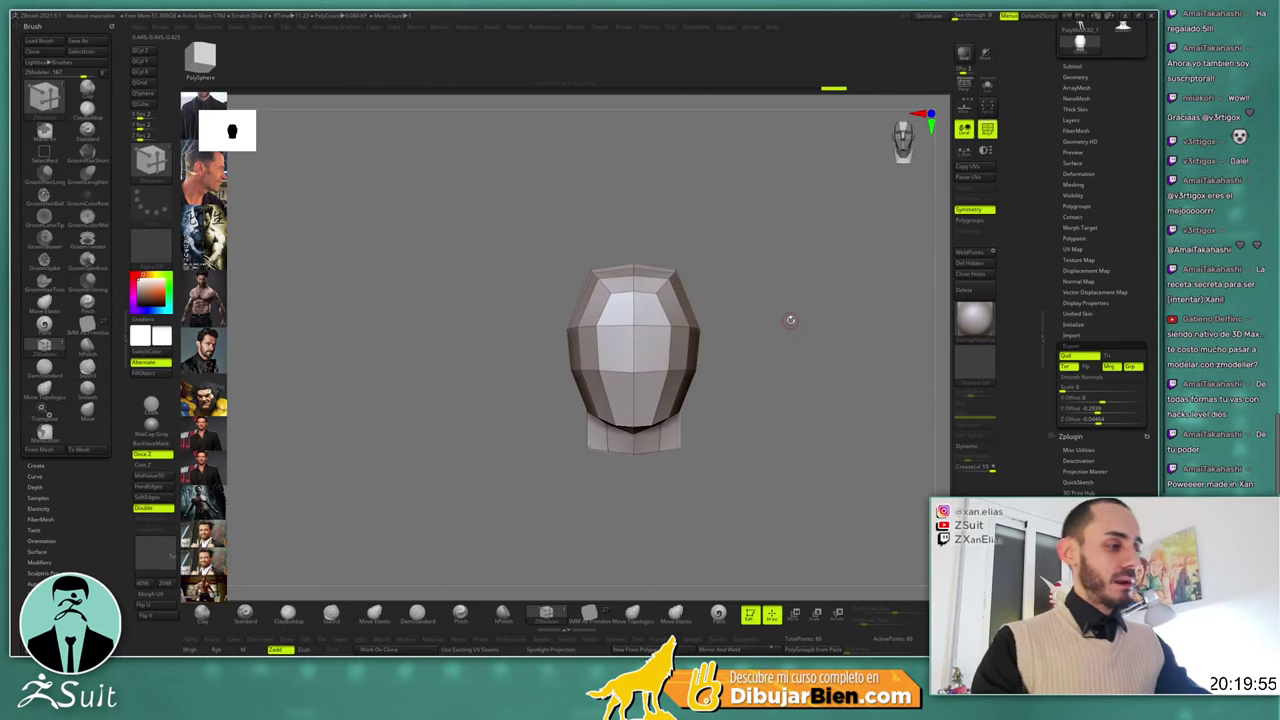
# Show the floor grid references, enlarge the low-poly head and lower it over the face in the front reference
pyautogui.hotkey('shift', 'p')
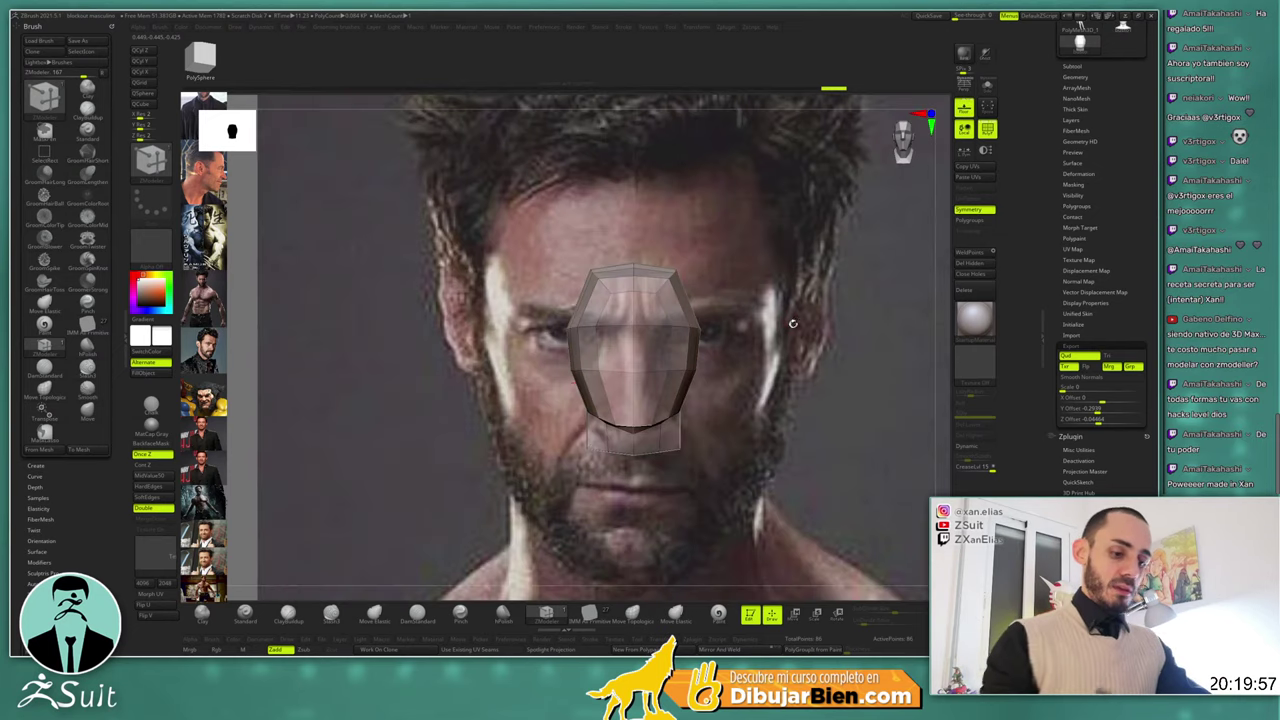
pyautogui.press('w')
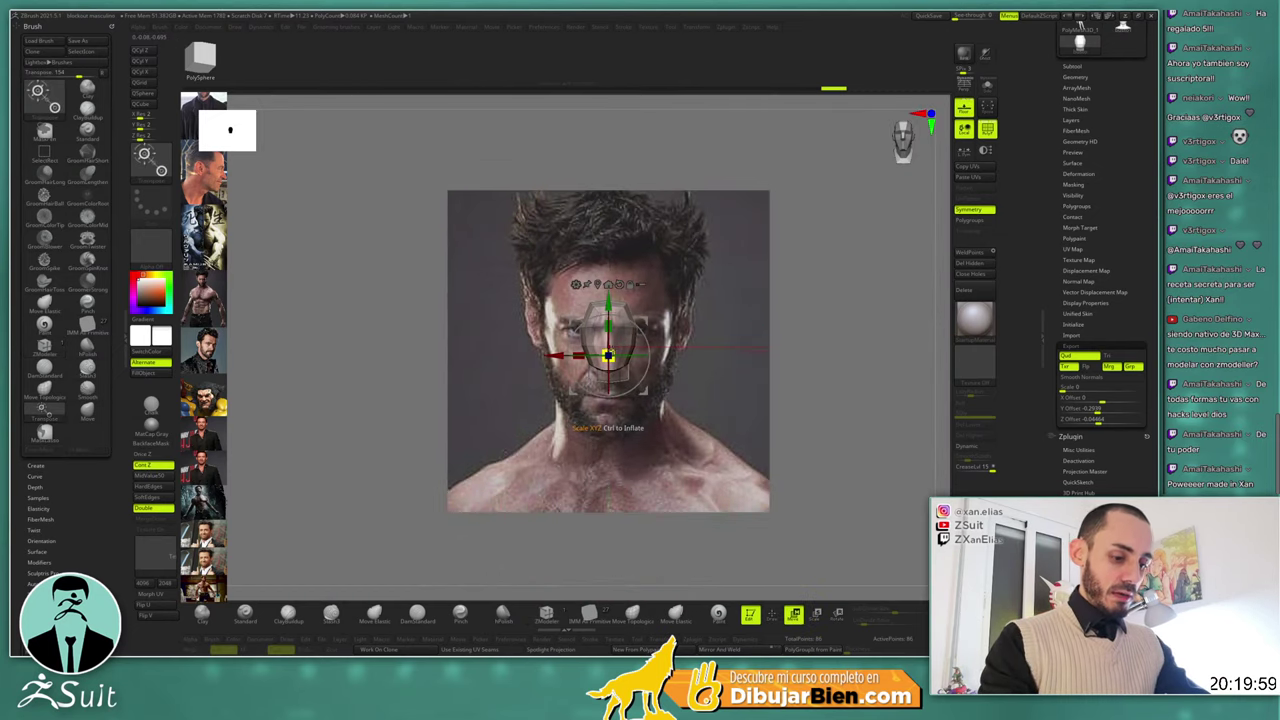
pyautogui.moveTo(608, 355)
pyautogui.mouseDown()
pyautogui.moveTo(648, 292)
pyautogui.moveTo(607, 322)
pyautogui.moveTo(607, 360)
pyautogui.moveTo(607, 343)
pyautogui.mouseUp()
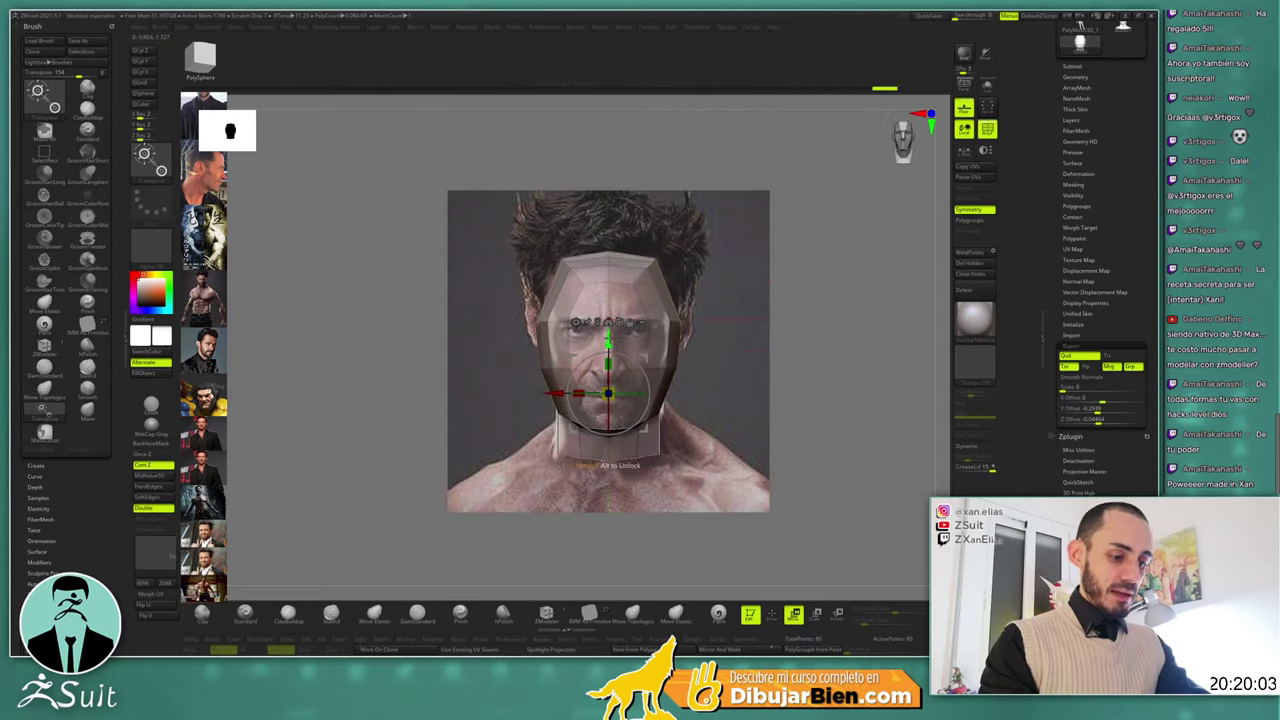
# Tilt and shift the low-poly head in side view to match the profile reference, and check it from the front
pyautogui.moveTo(799, 269); pyautogui.dragTo(873, 274)
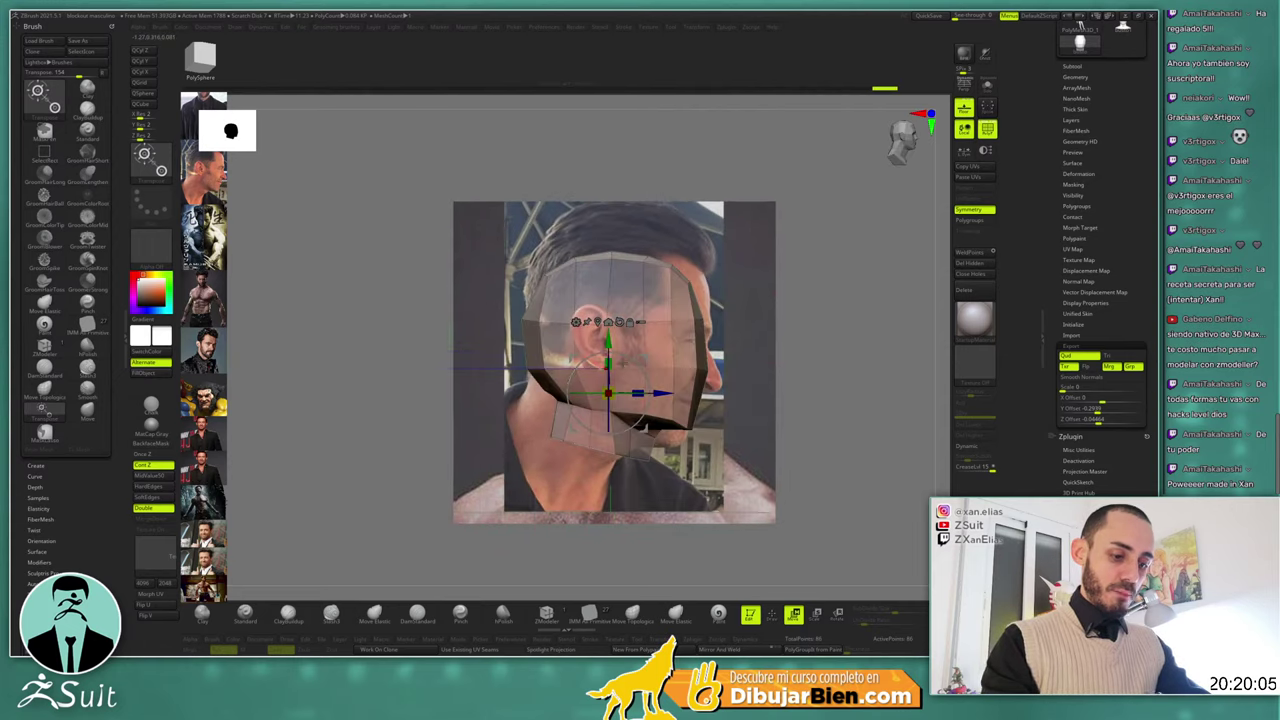
pyautogui.moveTo(612, 390); pyautogui.dragTo(645, 355)
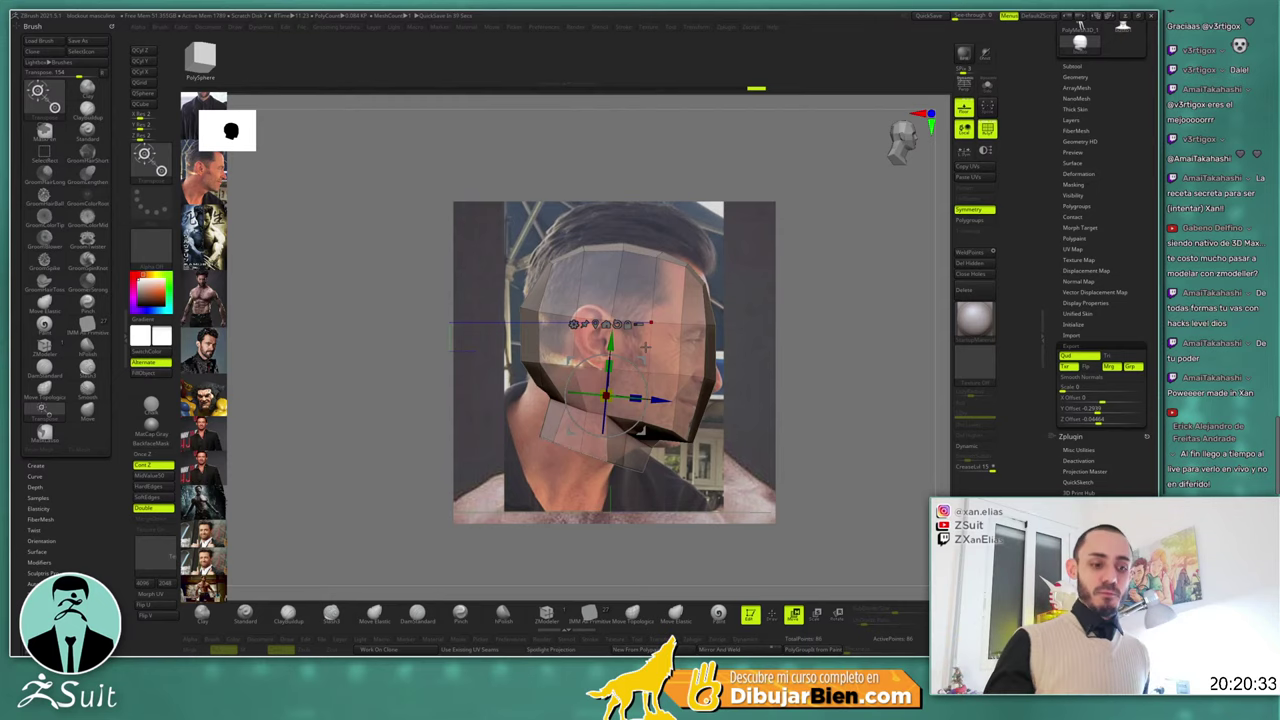
pyautogui.keyDown('shift'); pyautogui.moveTo(829, 366); pyautogui.dragTo(828, 354); pyautogui.keyUp('shift')
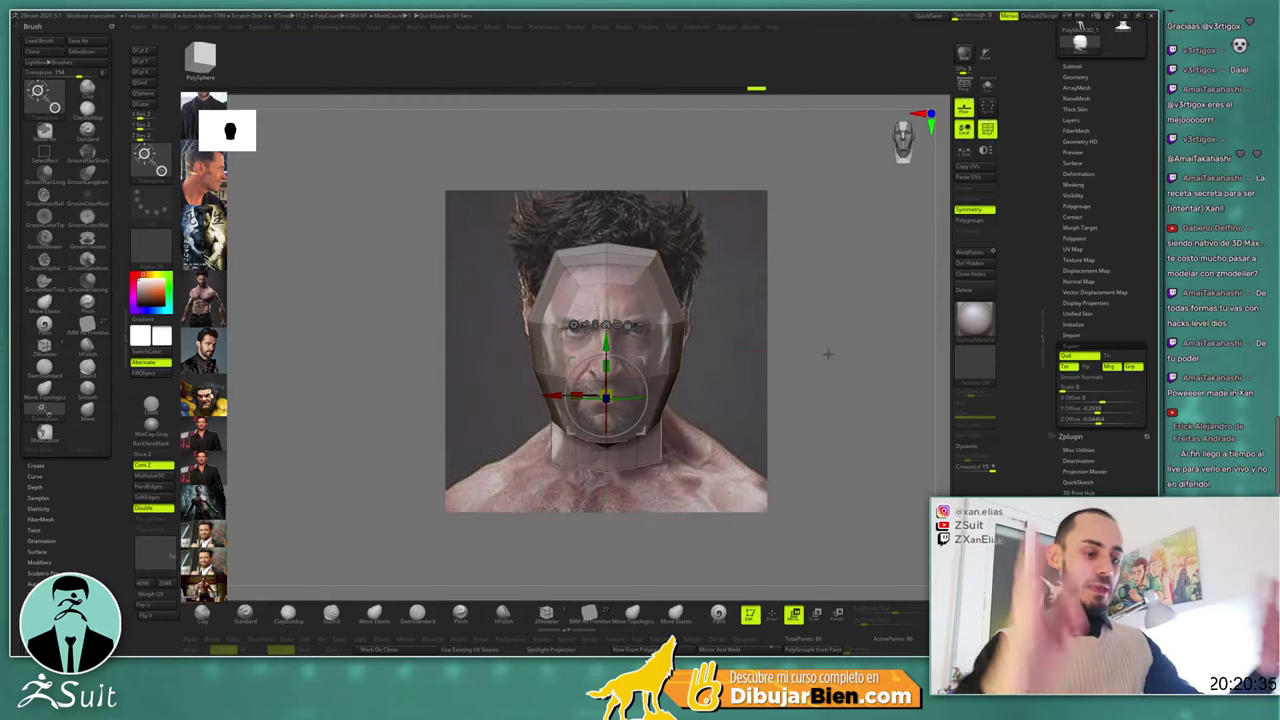